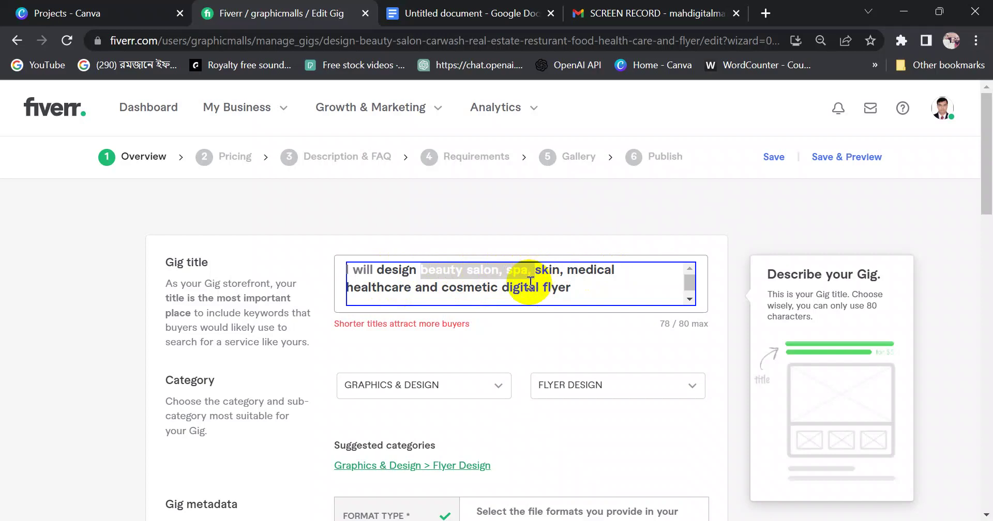
Move 'beauty salon, spa, skin,' before 'and' and add a comma after 'healthcare' in the draft title
left_click(451, 13)
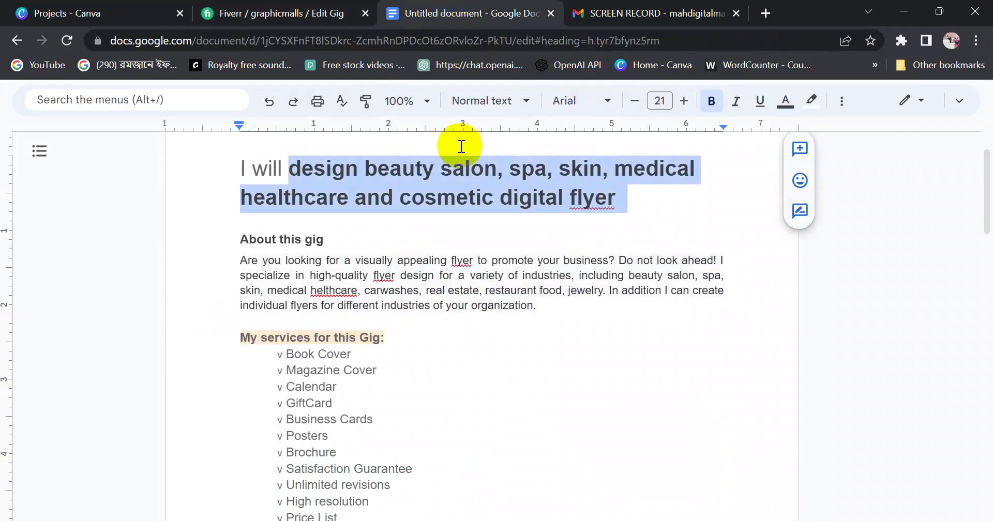
left_click(467, 242)
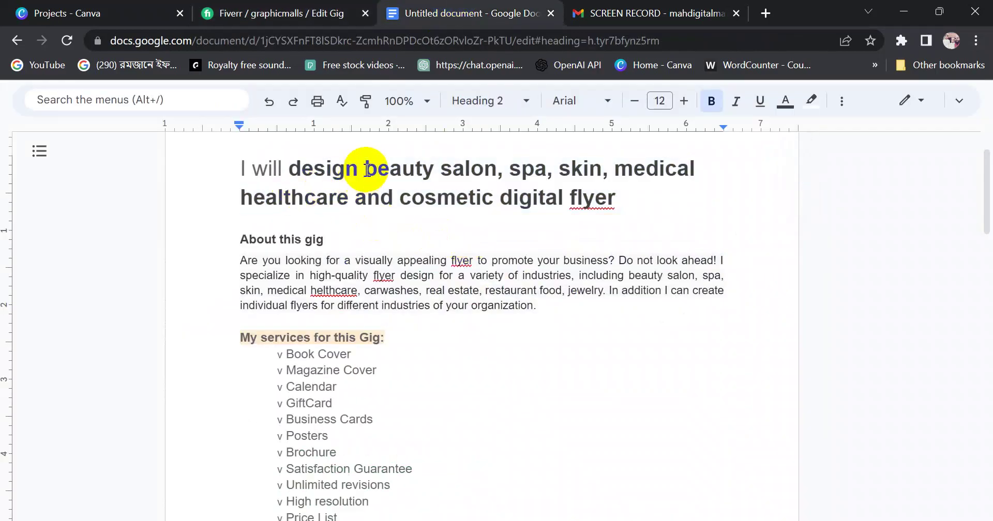
left_click_drag(365, 172, 606, 169)
key("ctrl+c")
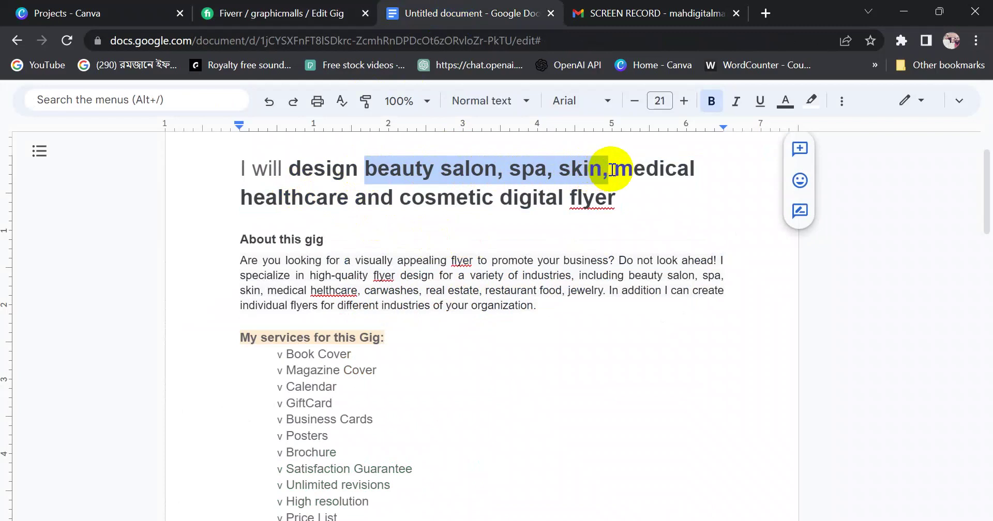
left_click(359, 203)
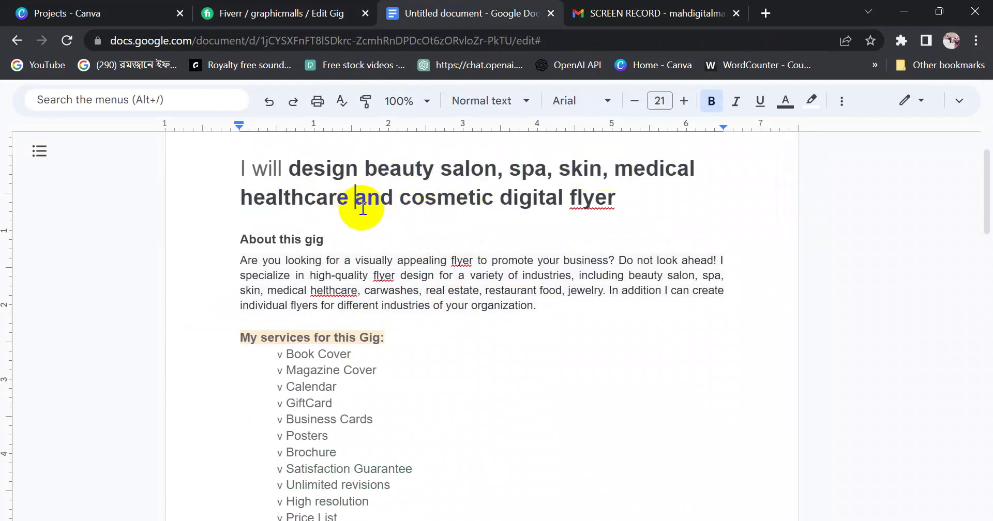
key("ctrl+v")
left_click_drag(364, 168, 610, 189)
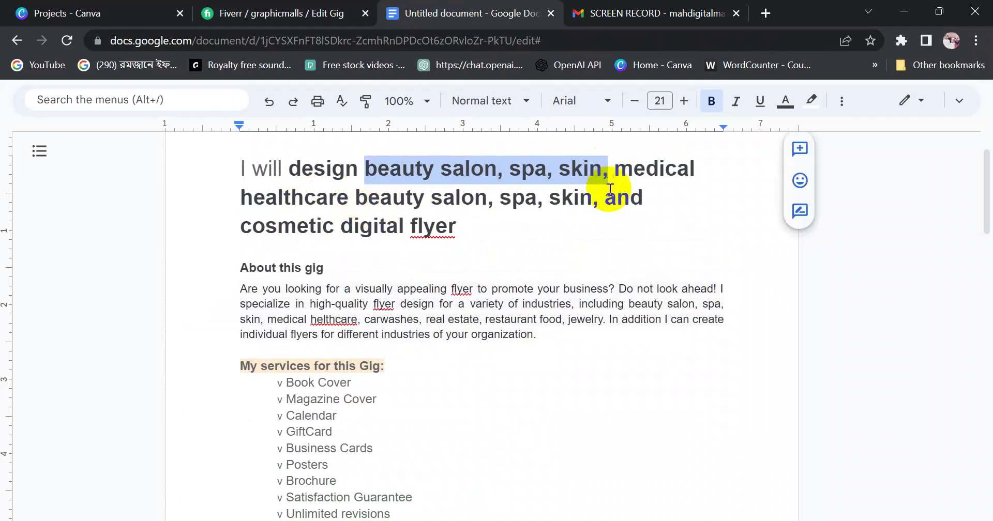
key("BackSpace")
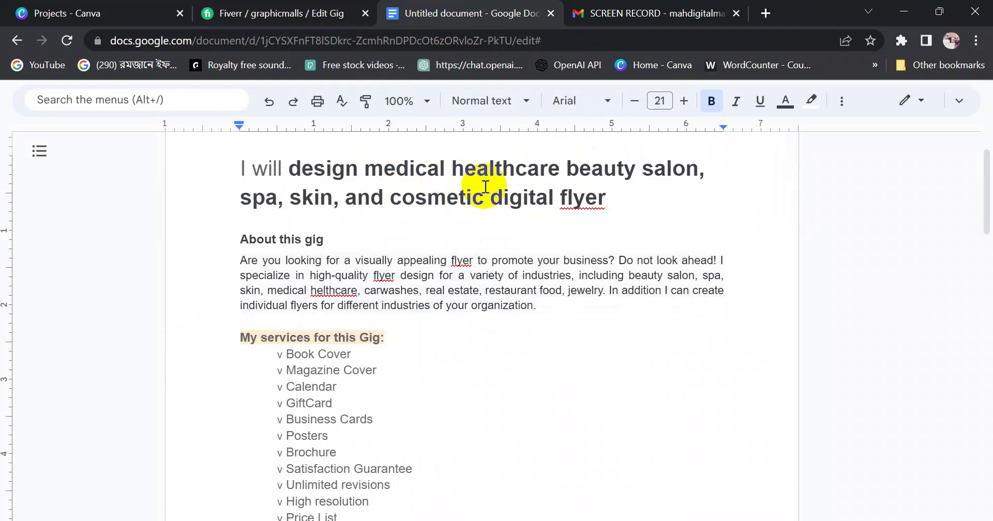
left_click(566, 171)
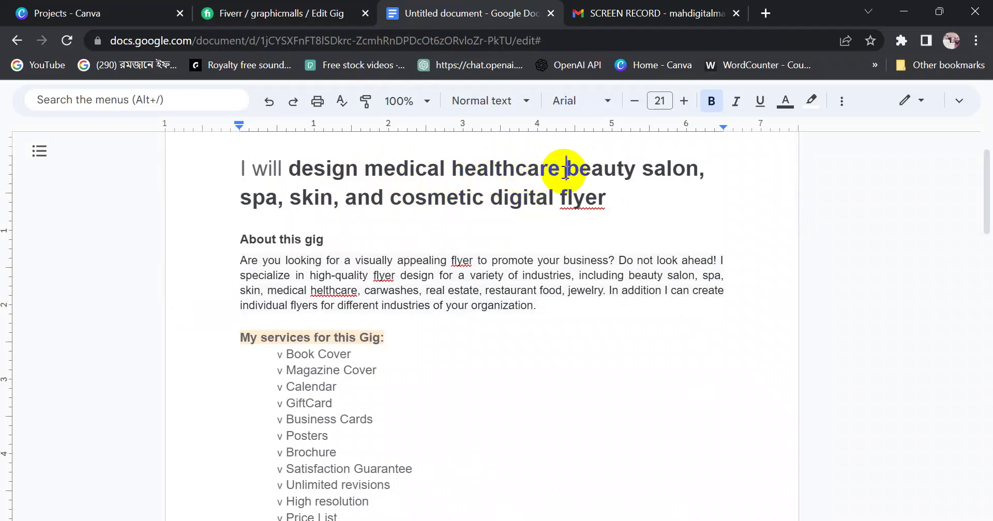
type(",")
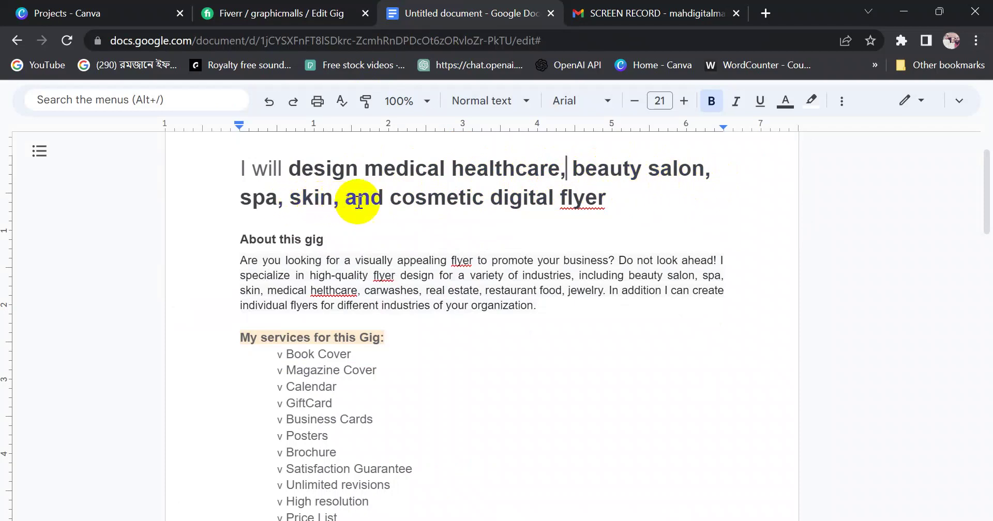
Select the full reworded title, from 'design' through 'flyer', ready to paste into Fiverr
double_click(295, 200)
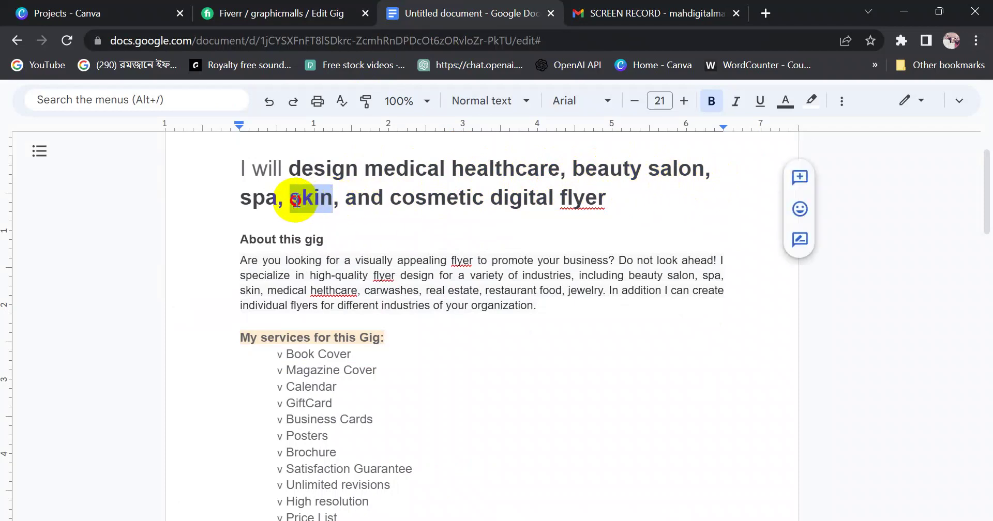
left_click(415, 200)
left_click(568, 200)
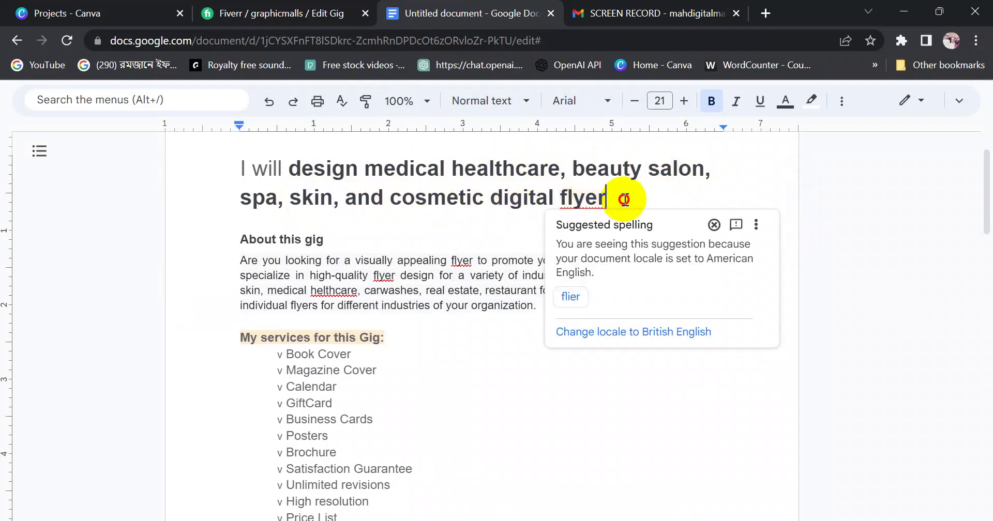
left_click_drag(259, 169, 623, 196)
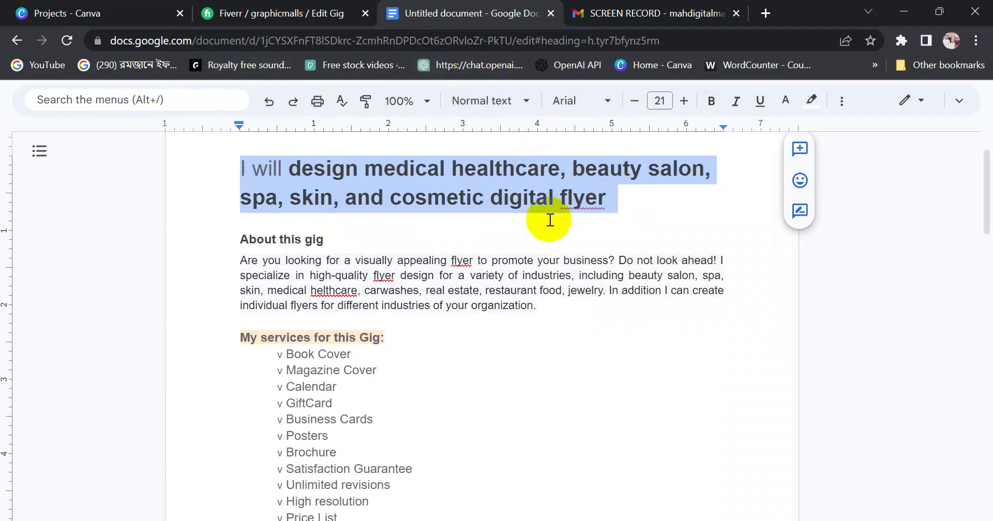
scroll(546, 217, "up", 1)
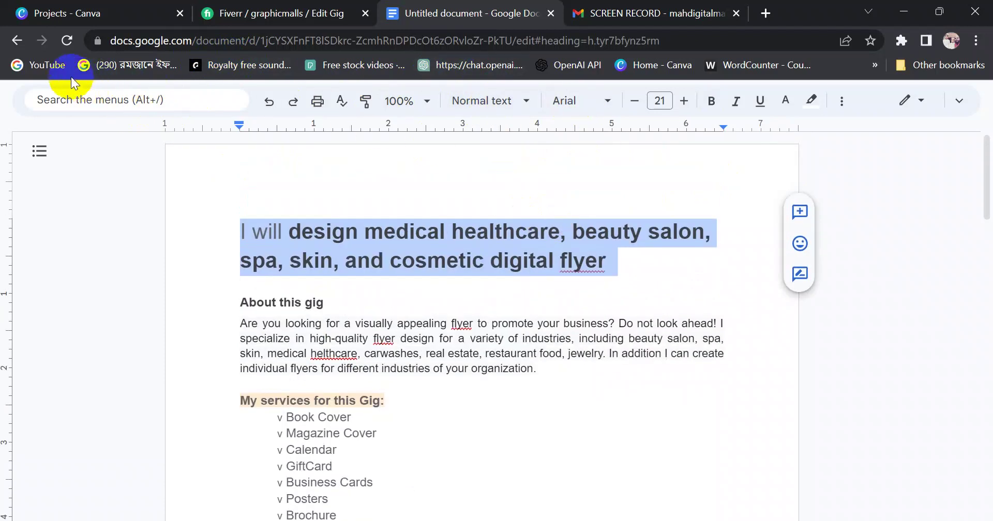
left_click(396, 231)
left_click_drag(302, 236, 605, 268)
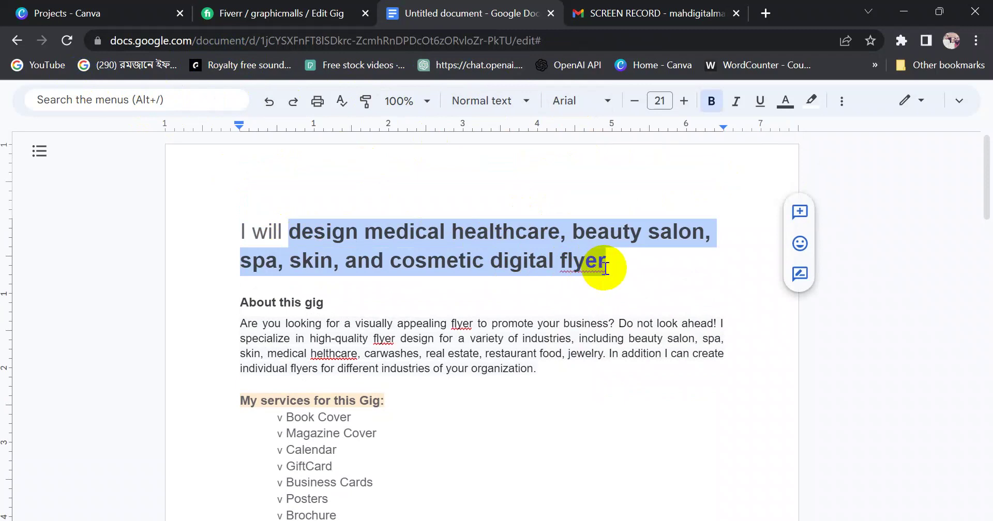
left_click(612, 263)
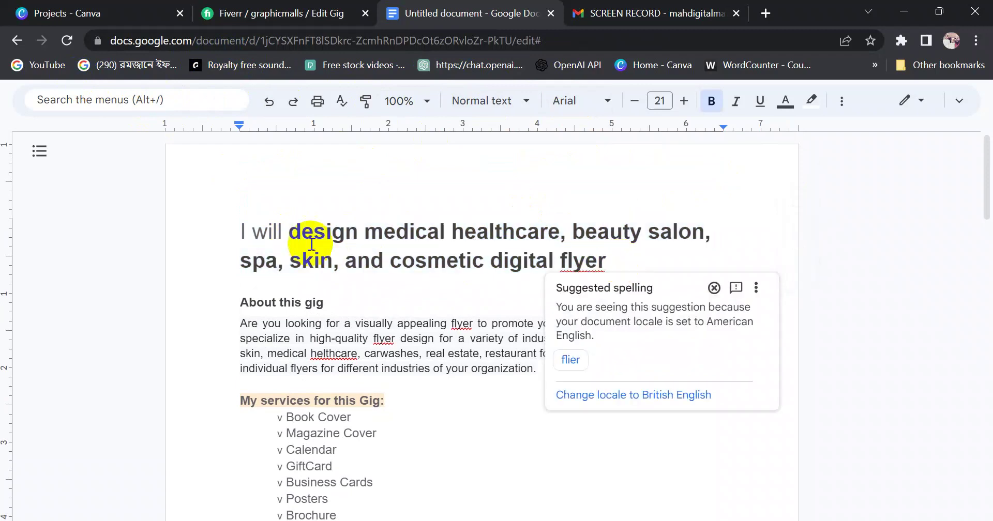
left_click(289, 232)
left_click_drag(290, 232, 613, 260)
key("ctrl+c")
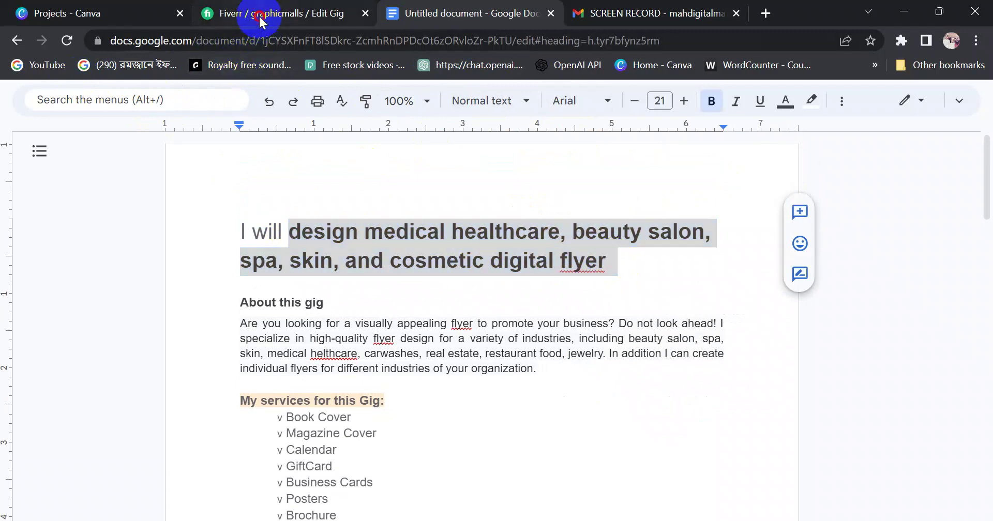
left_click(206, 13)
Paste the reordered title over the old gig title and trim the trailing space to 78/80 characters
left_click_drag(570, 288, 374, 263)
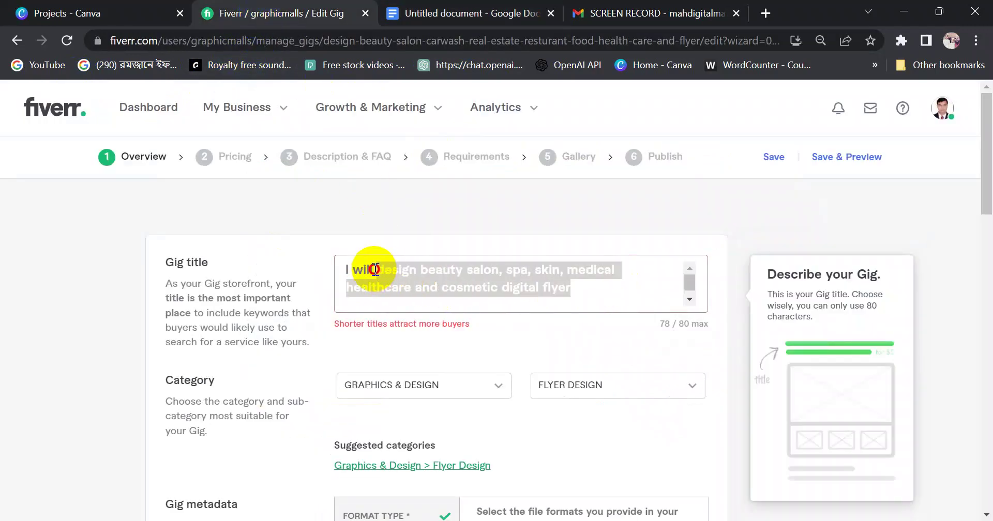
key("ctrl+v")
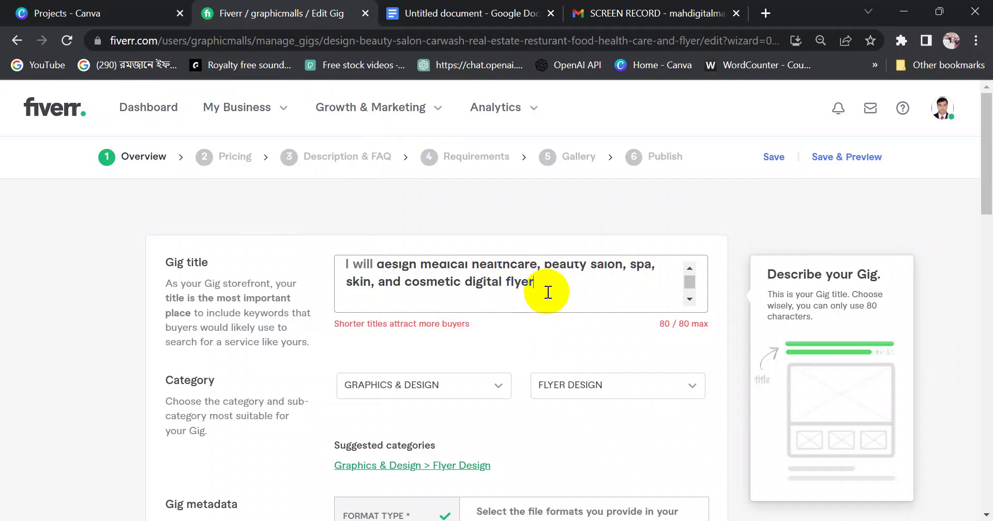
key("BackSpace")
key("BackSpace")
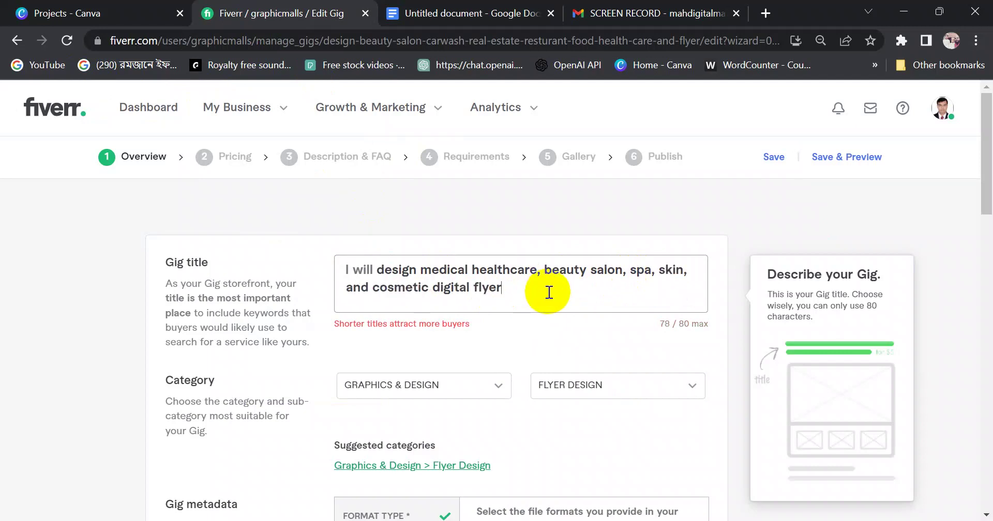
left_click(528, 294)
left_click_drag(527, 294, 350, 274)
left_click(453, 287)
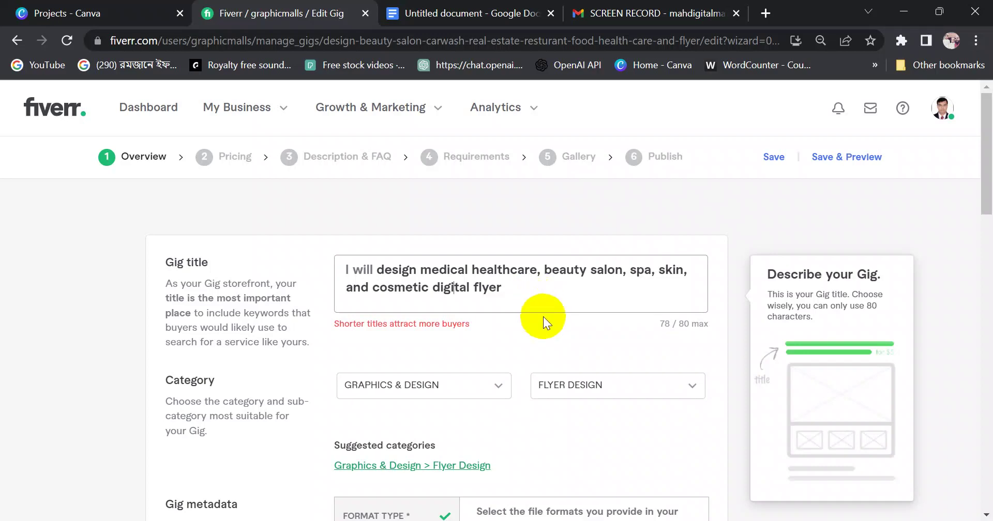
left_click(525, 290)
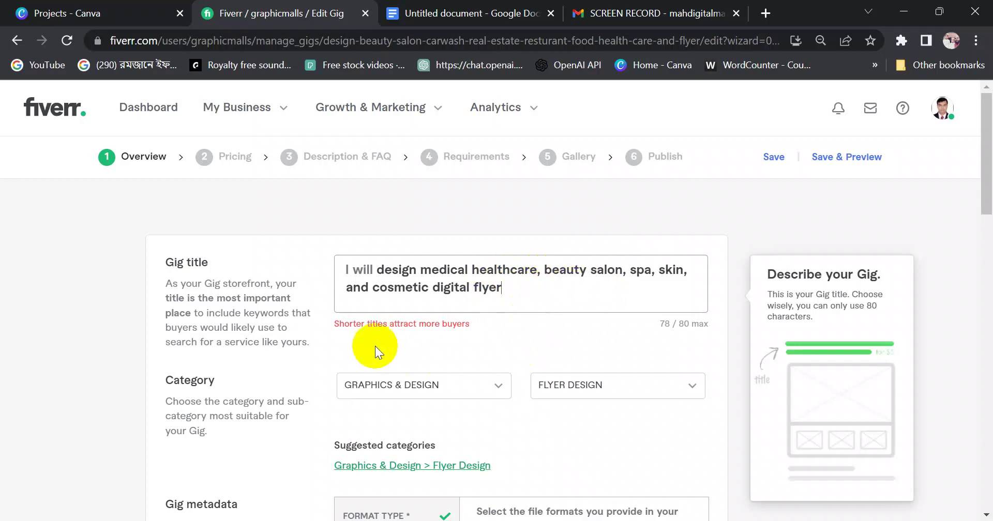
left_click_drag(376, 270, 522, 282)
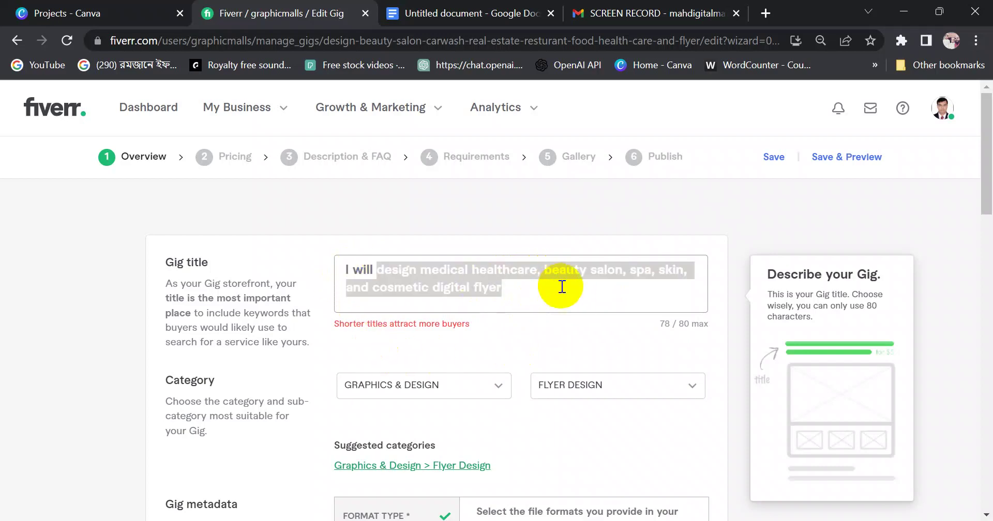
left_click(582, 292)
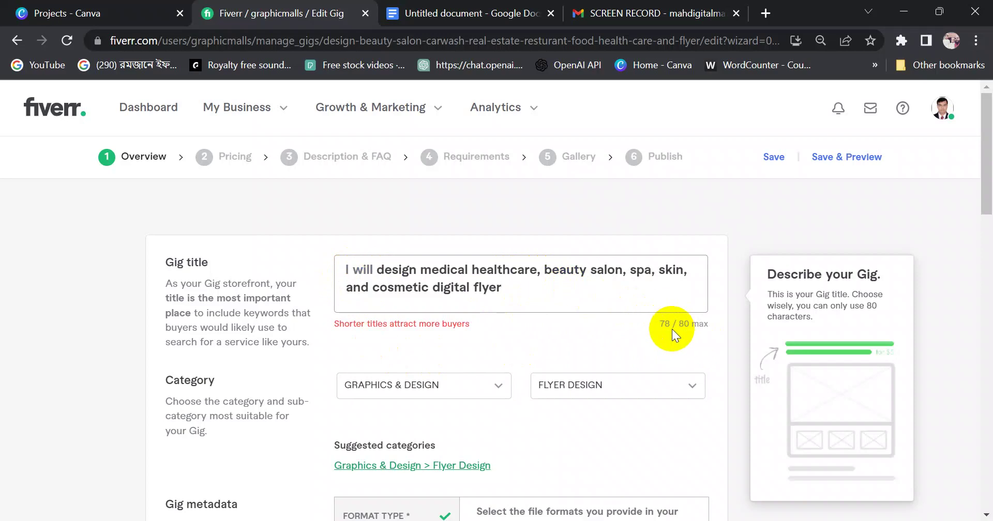
double_click(170, 381)
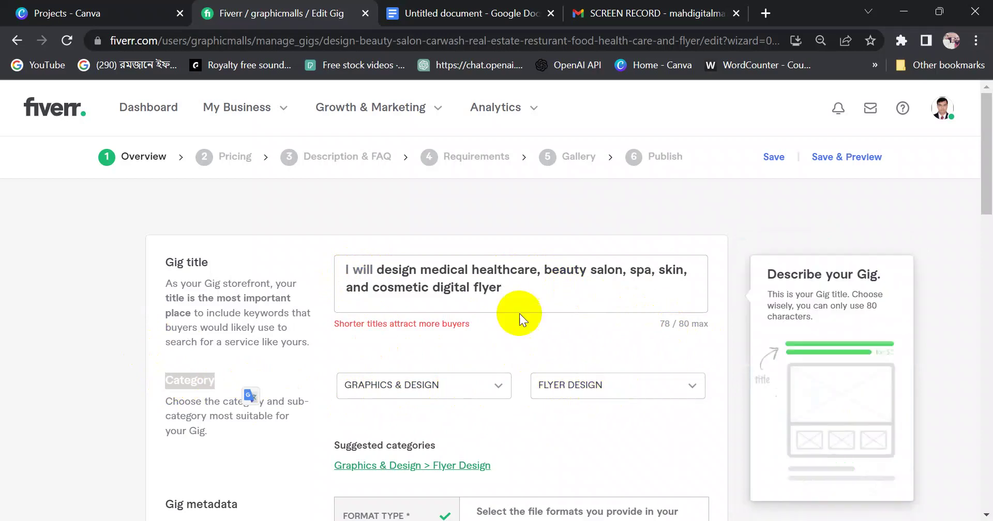
left_click_drag(503, 287, 469, 287)
Review the product type options in gig metadata, leaving Media kit checked
left_click(537, 295)
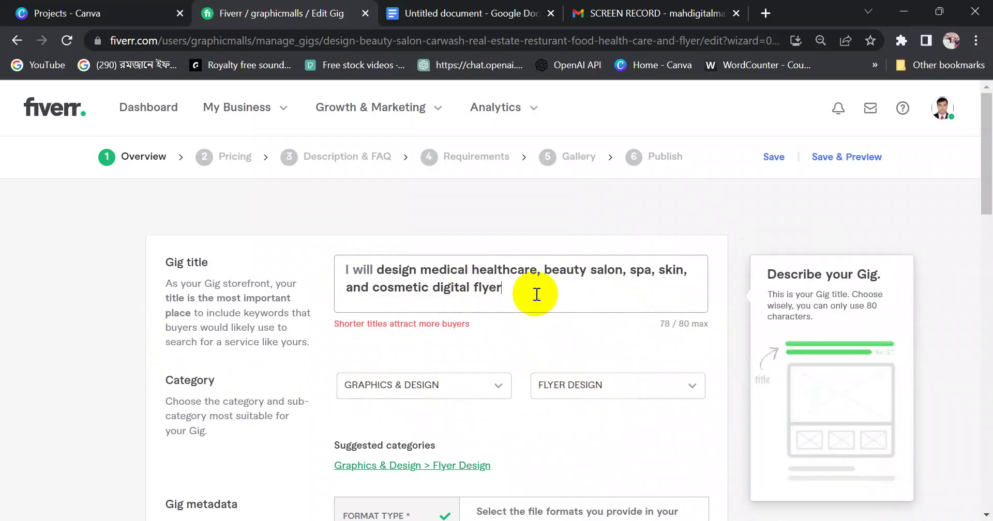
scroll(536, 295, "down", 9)
scroll(985, 289, "up", 3)
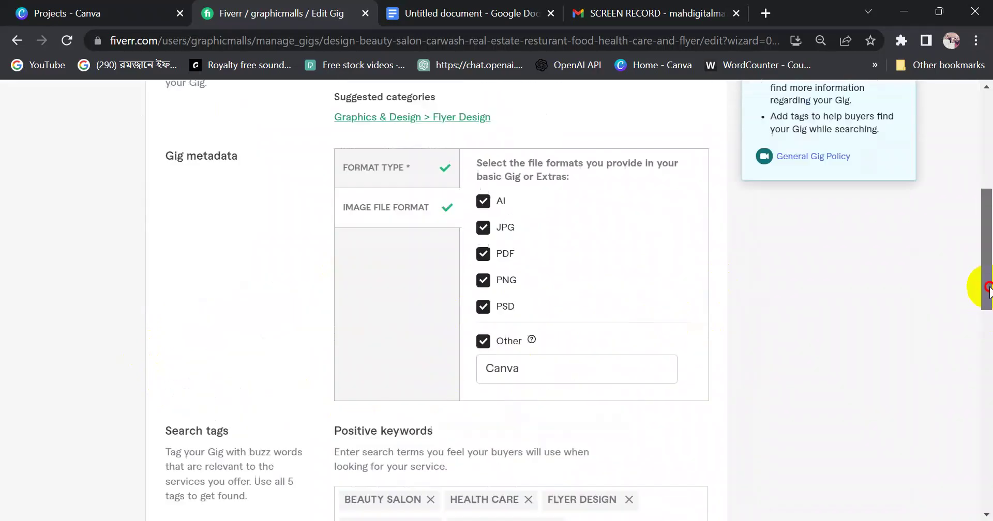
left_click(362, 227)
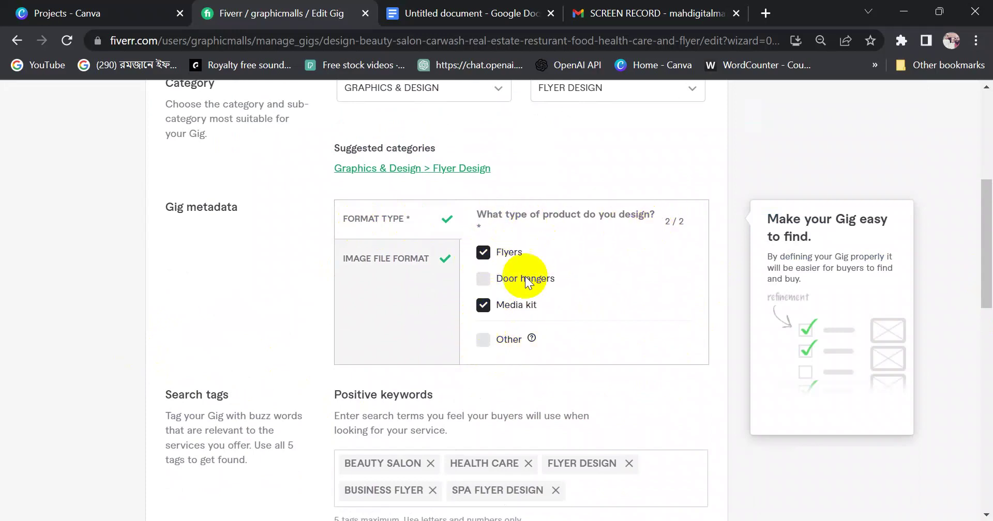
left_click(483, 306)
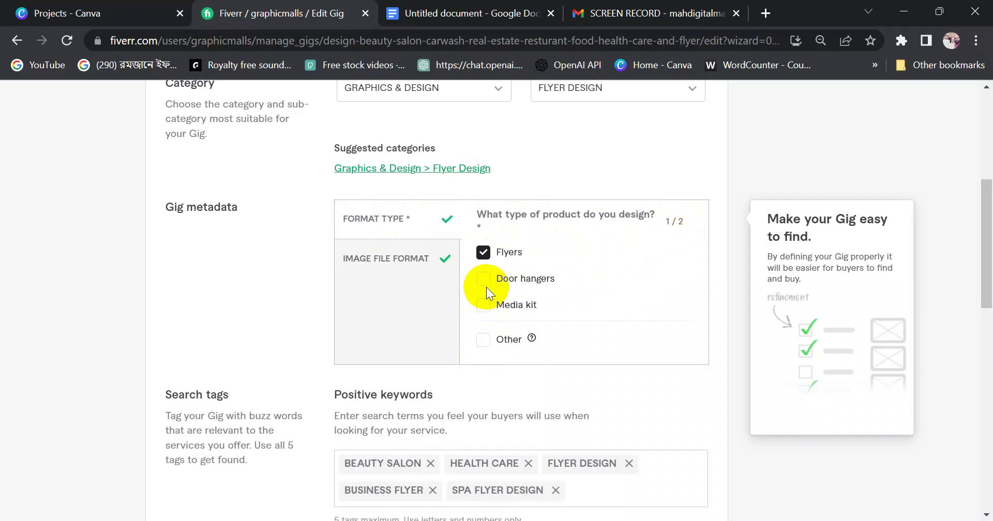
left_click(483, 306)
Tick AI, JPG, PDF, PNG and PSD as the gig's image file formats
left_click(367, 263)
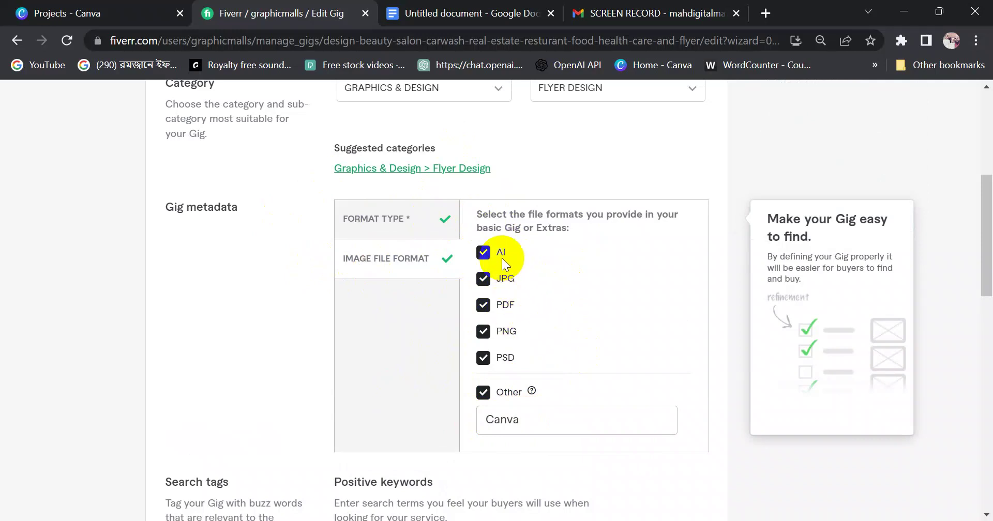
left_click(486, 256)
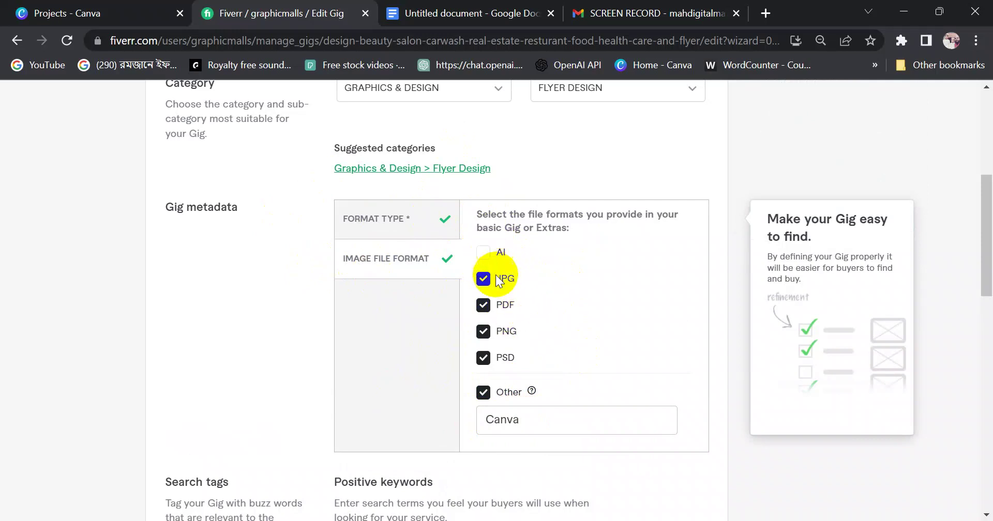
left_click(482, 357)
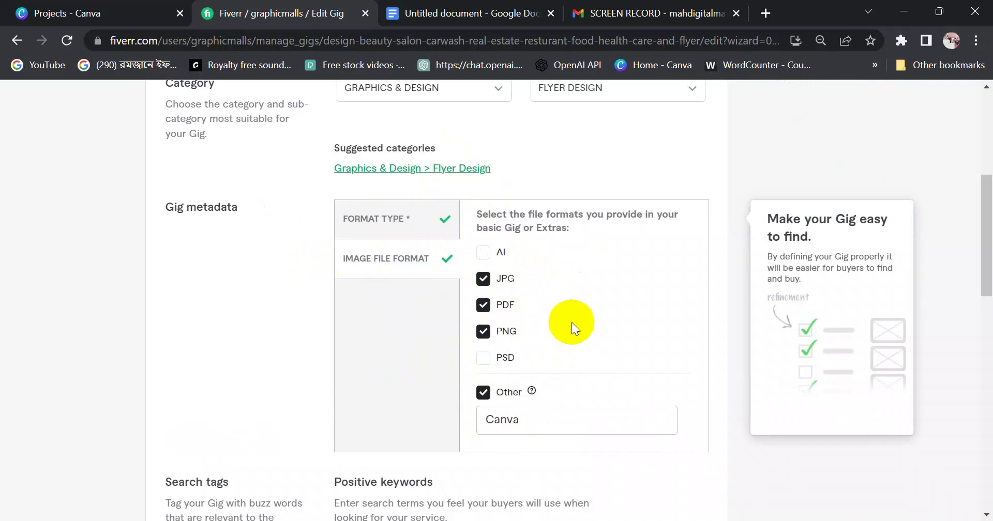
left_click(486, 256)
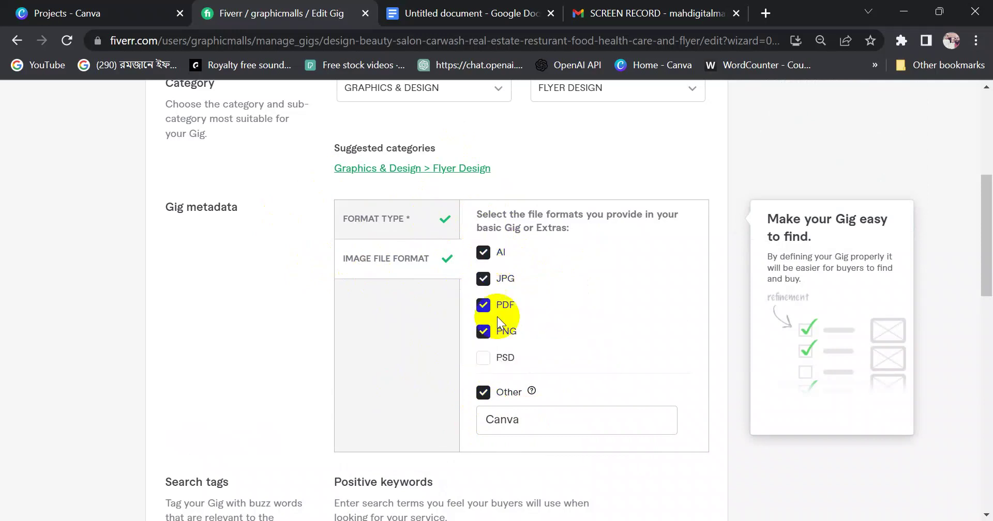
left_click(483, 357)
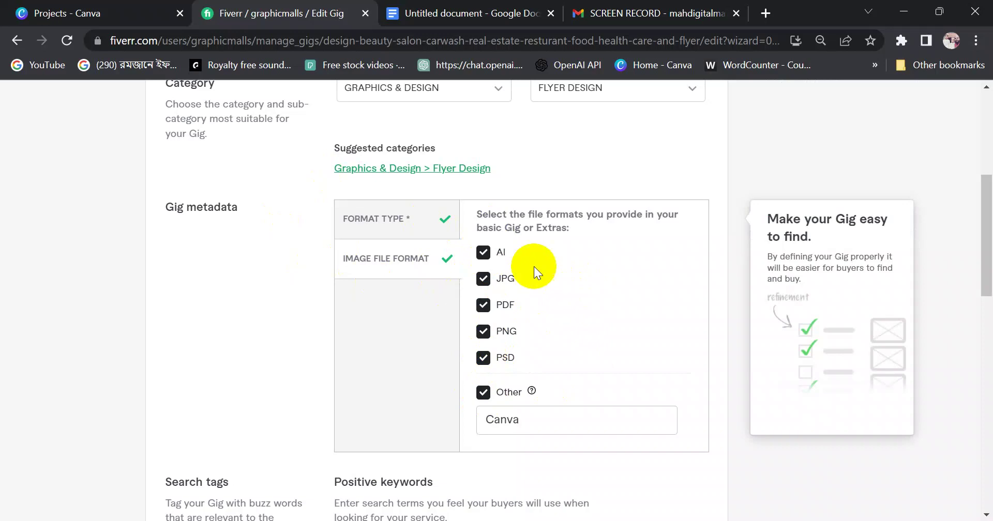
left_click(486, 254)
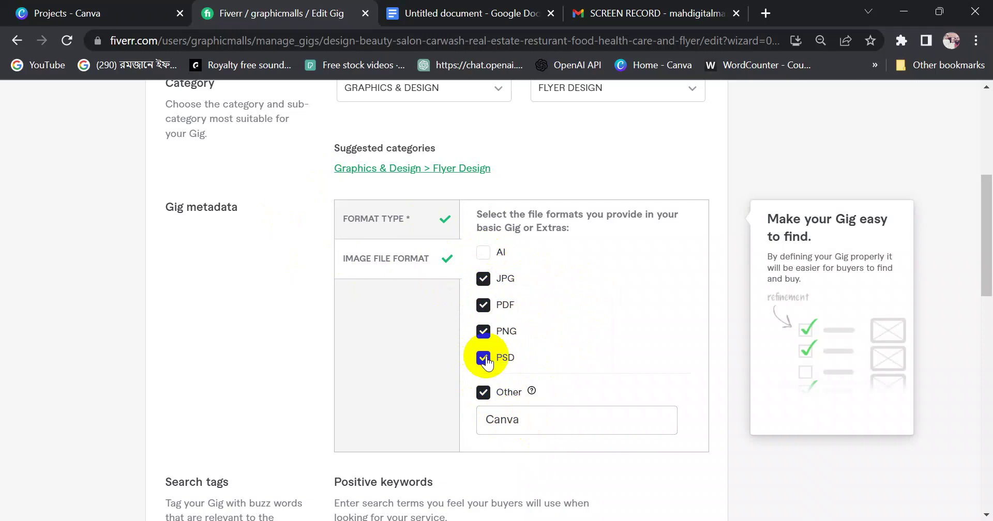
left_click(491, 256)
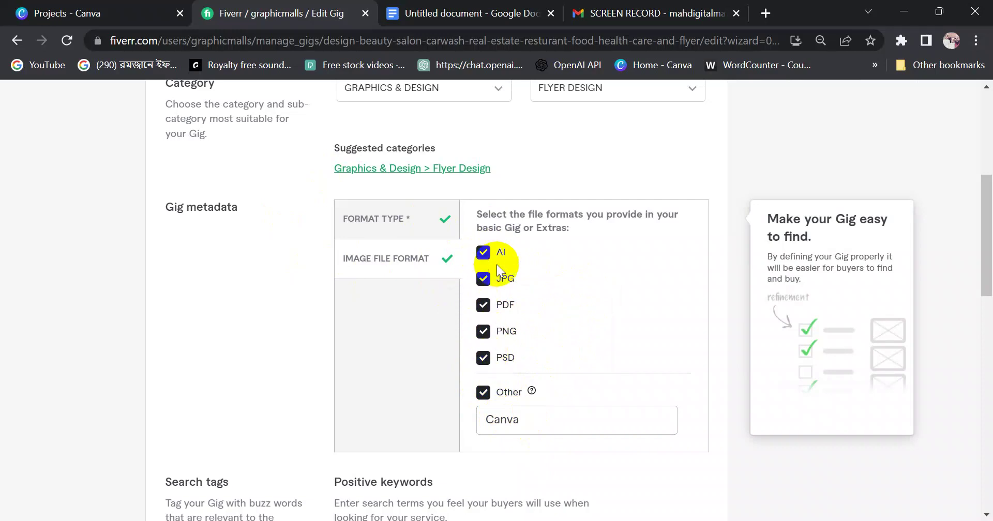
scroll(545, 282, "down", 16)
scroll(546, 284, "up", 18)
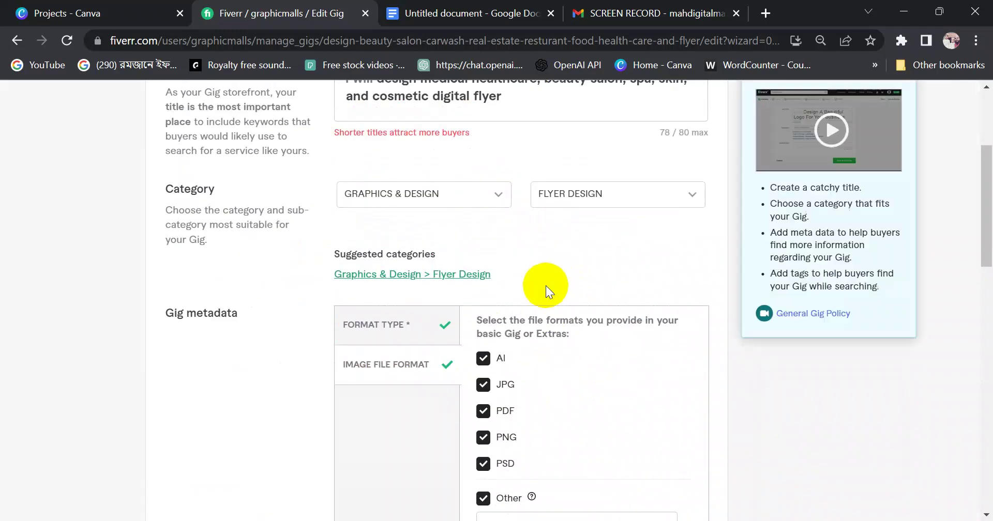
left_click_drag(987, 176, 977, 255)
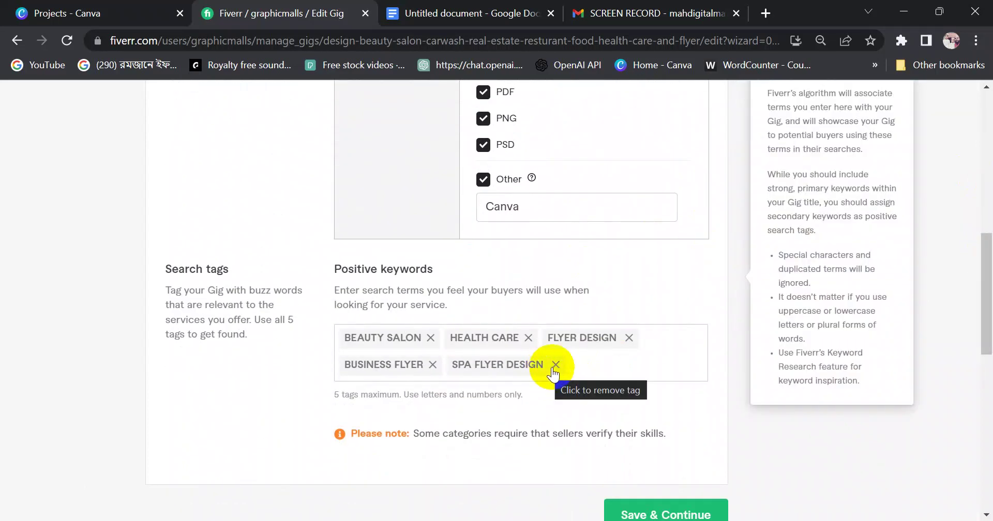
Replace the SPA FLYER DESIGN search tag with DIGITAL FLYER DESIGN
left_click(555, 364)
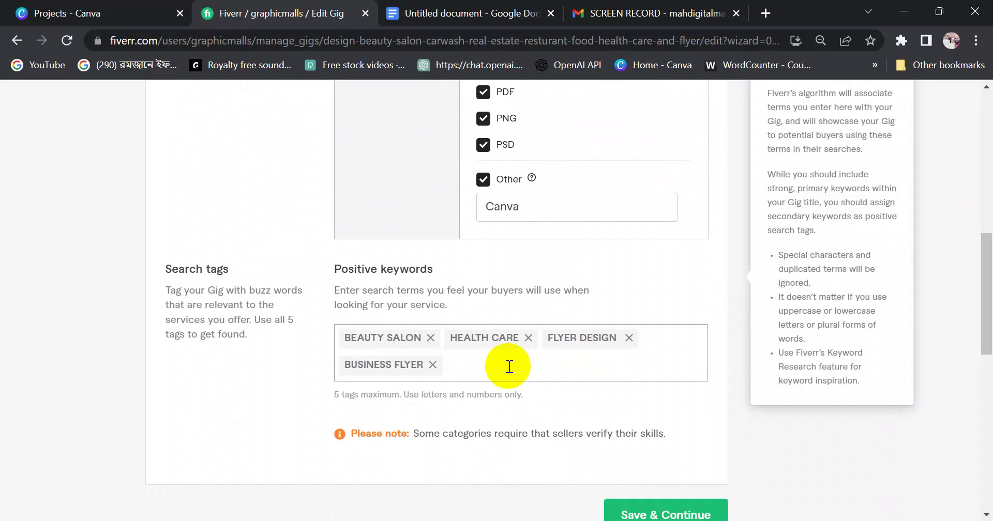
type("digi")
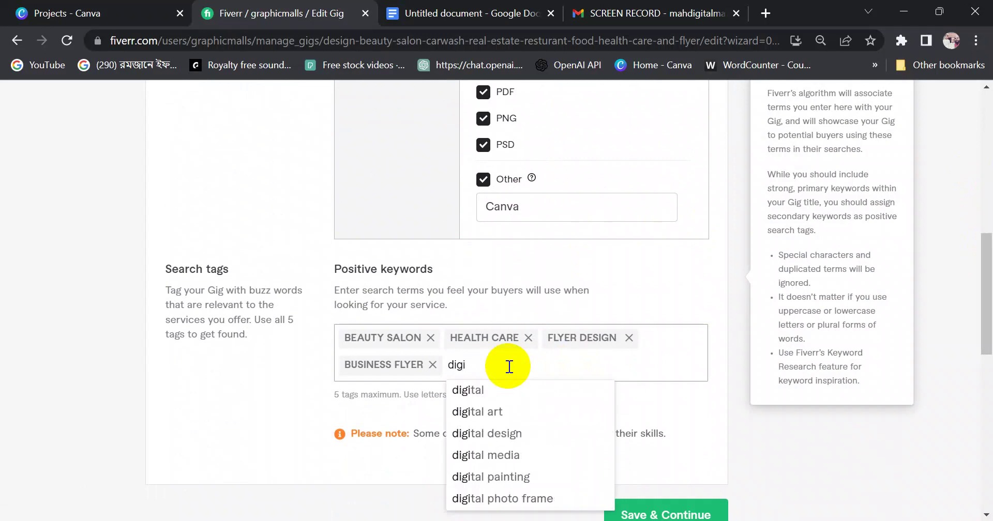
type("ts")
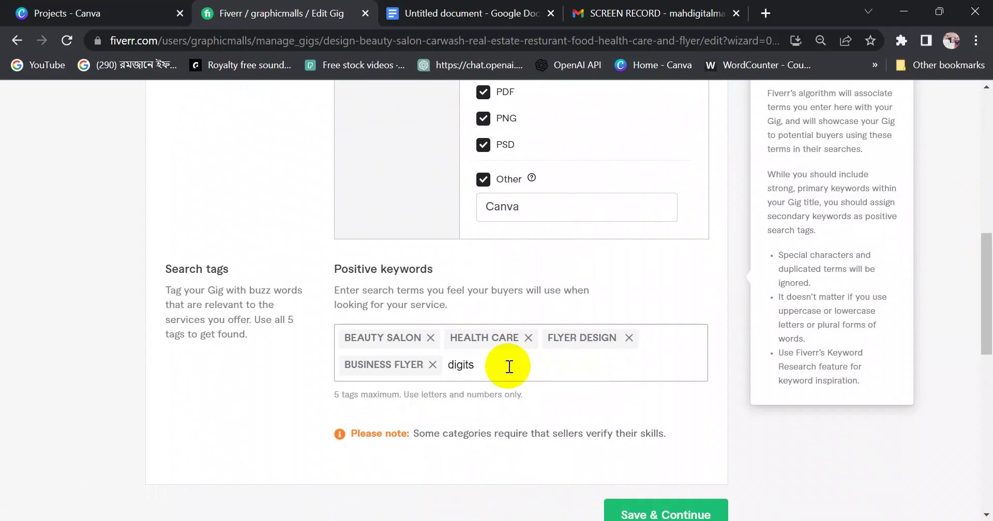
key("BackSpace")
type("al ")
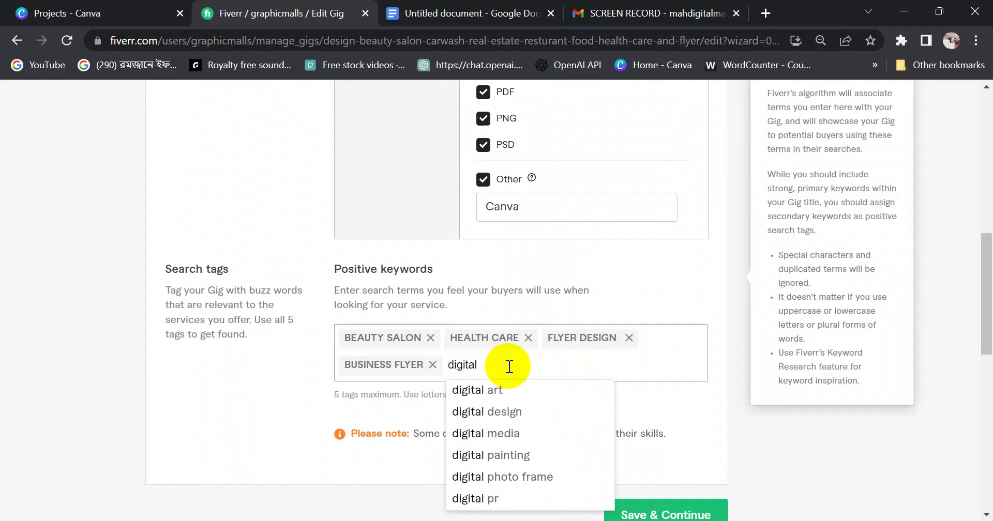
type("flyer design")
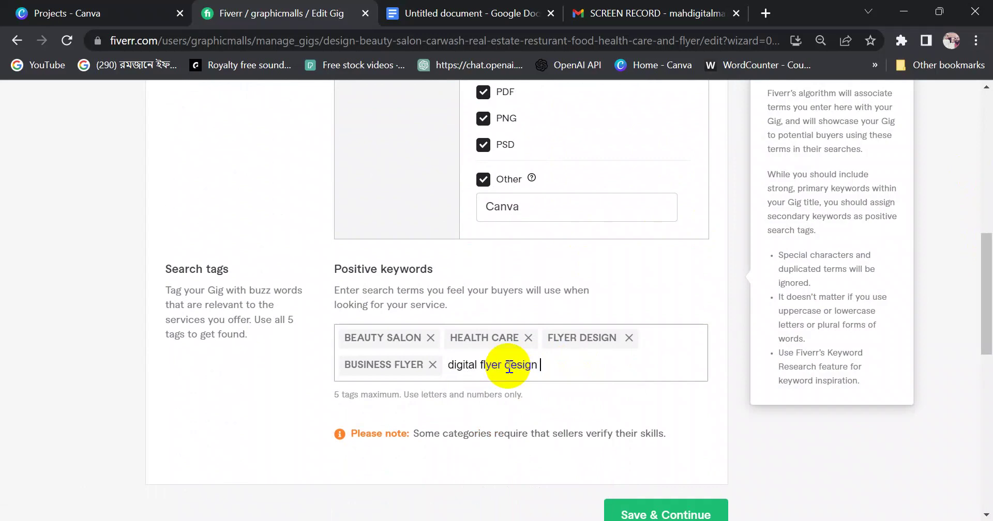
key("Return")
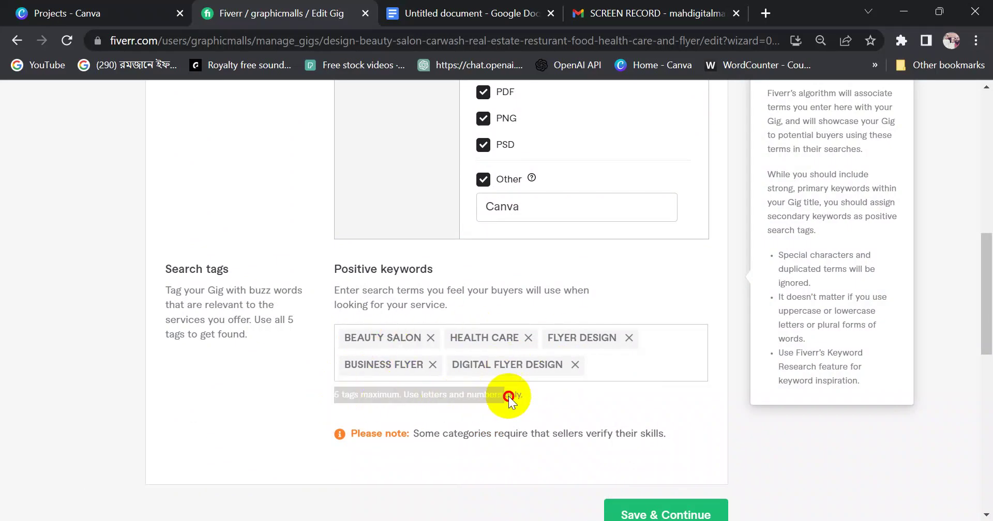
Save the overview with its five tags and continue to Scope & Pricing
left_click_drag(507, 396, 543, 380)
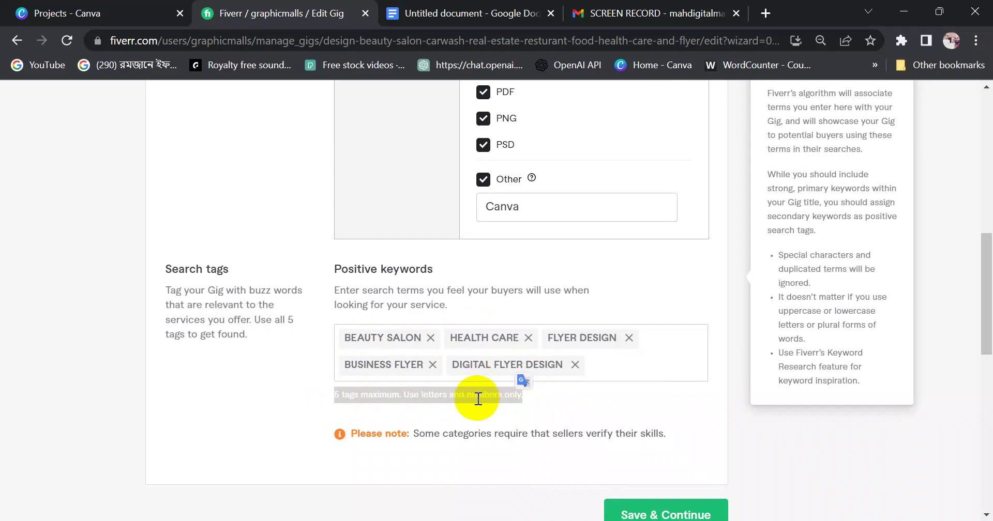
left_click(454, 395)
scroll(573, 395, "down", 8)
scroll(573, 387, "up", 8)
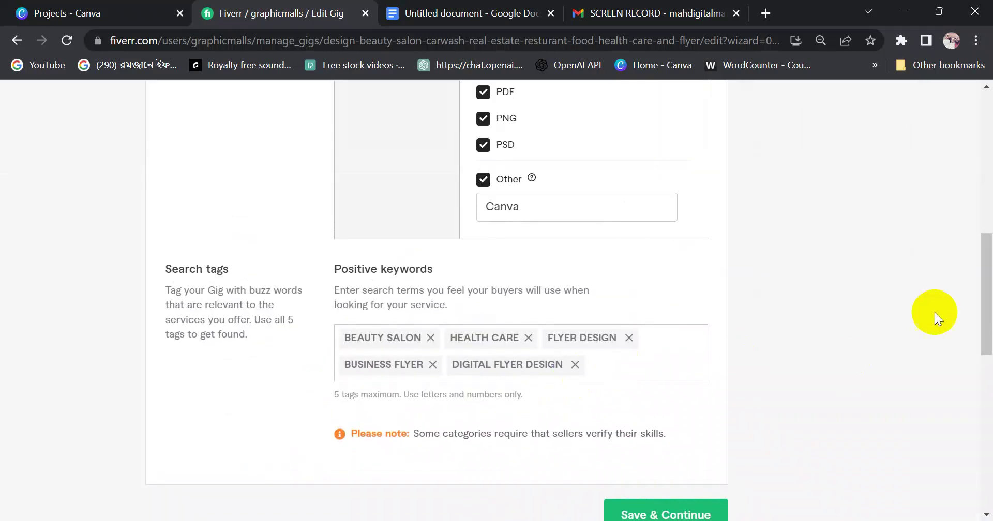
left_click_drag(977, 272, 977, 307)
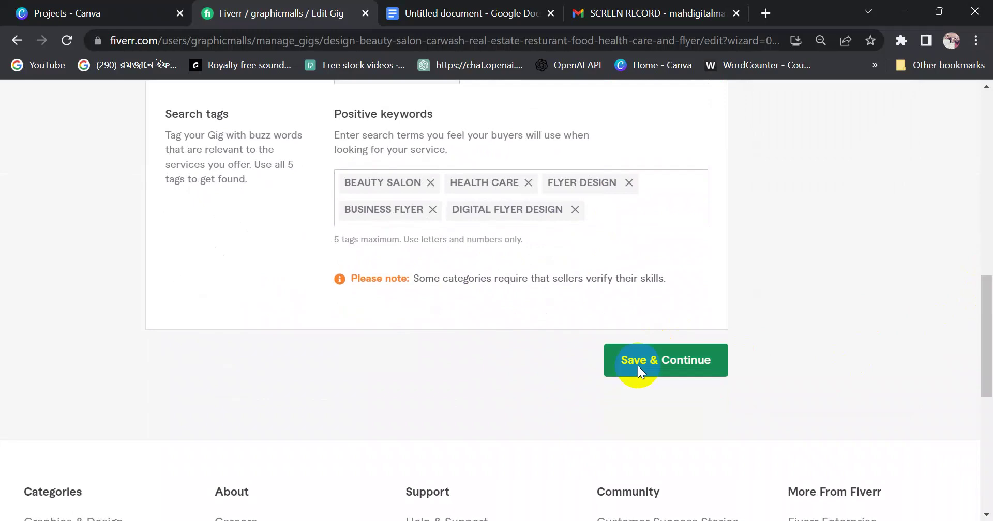
left_click(638, 366)
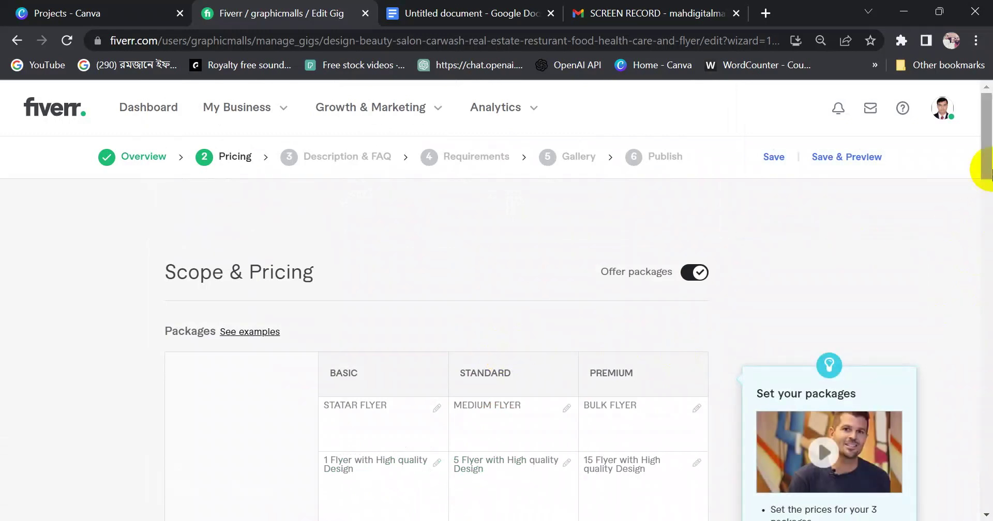
mouse_move(987, 170)
left_mouse_down()
mouse_move(987, 207)
mouse_move(988, 172)
left_mouse_up()
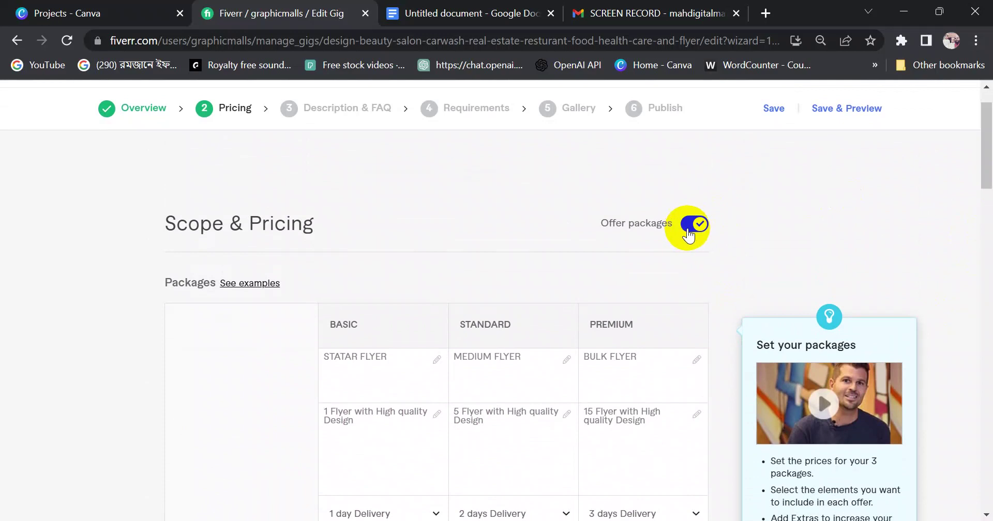
left_click(693, 227)
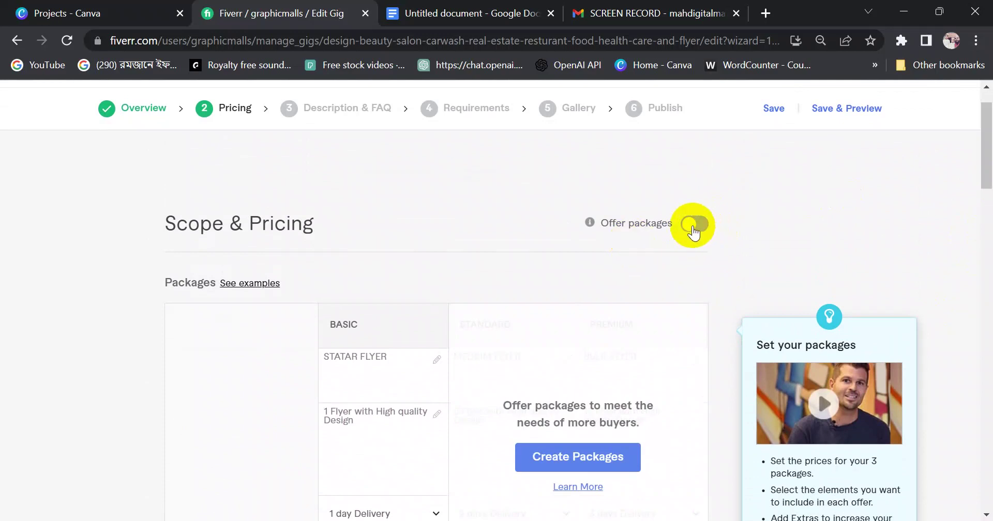
left_click(693, 230)
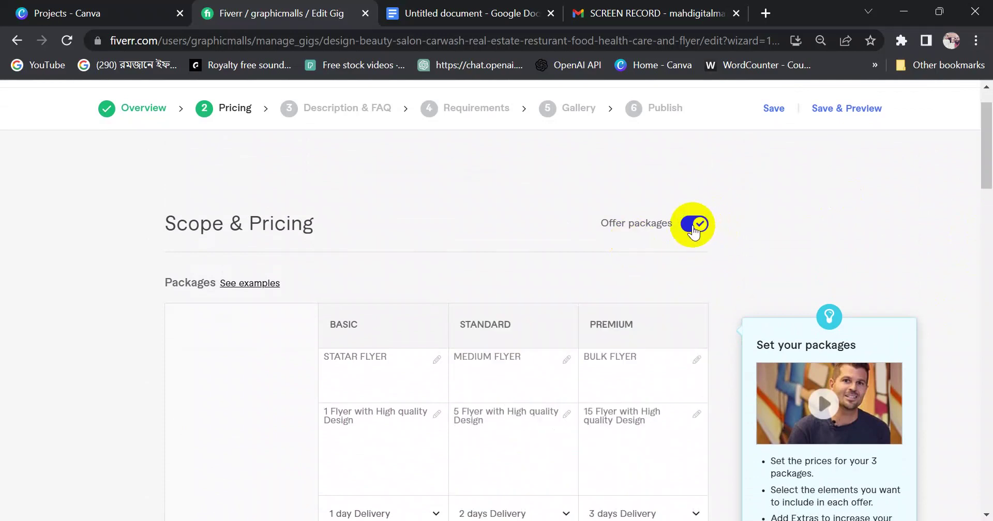
left_click_drag(987, 151, 982, 173)
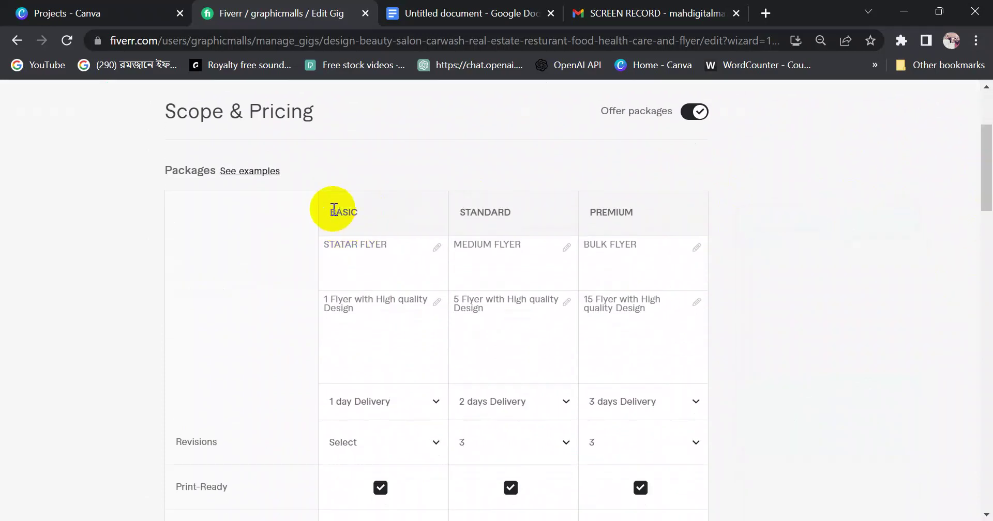
left_click_drag(334, 210, 381, 212)
left_click_drag(449, 214, 690, 210)
left_click(765, 210)
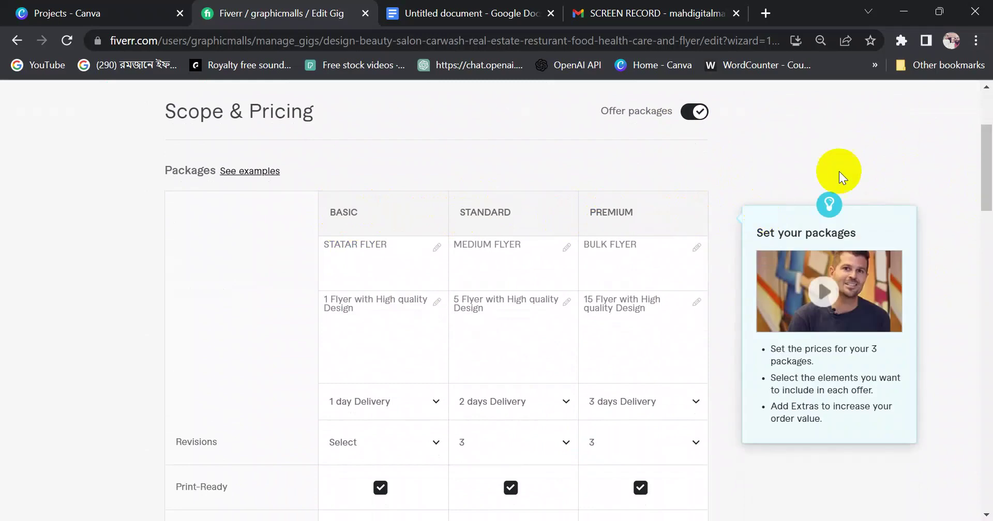
Check the package titles STATAR FLYER, MEDIUM FLYER and BULK FLYER
left_click_drag(985, 166, 982, 178)
mouse_move(327, 193)
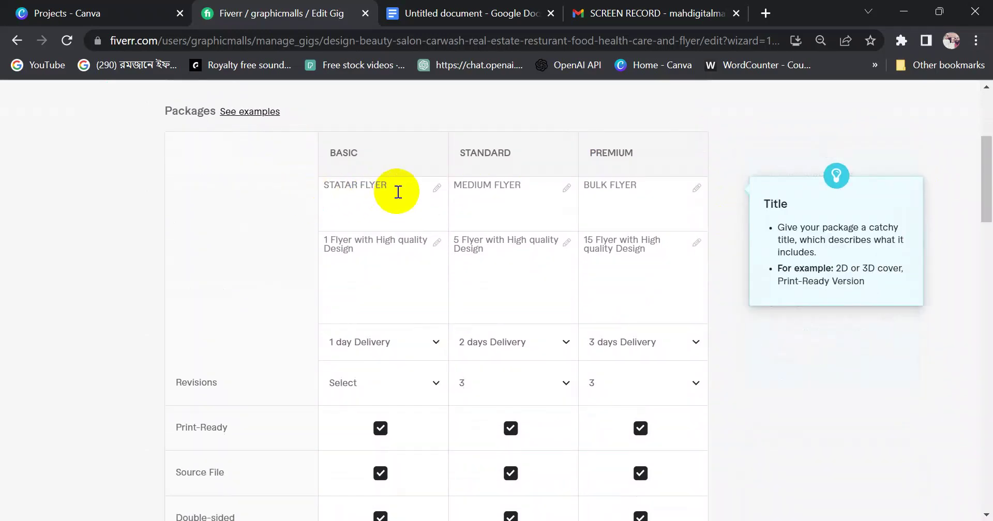
left_click_drag(398, 192, 295, 189)
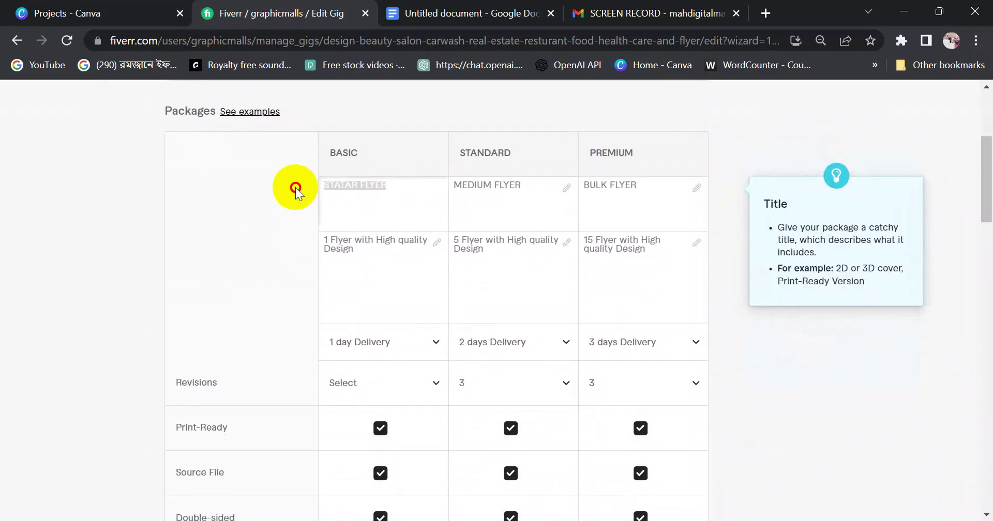
left_click_drag(533, 187, 439, 186)
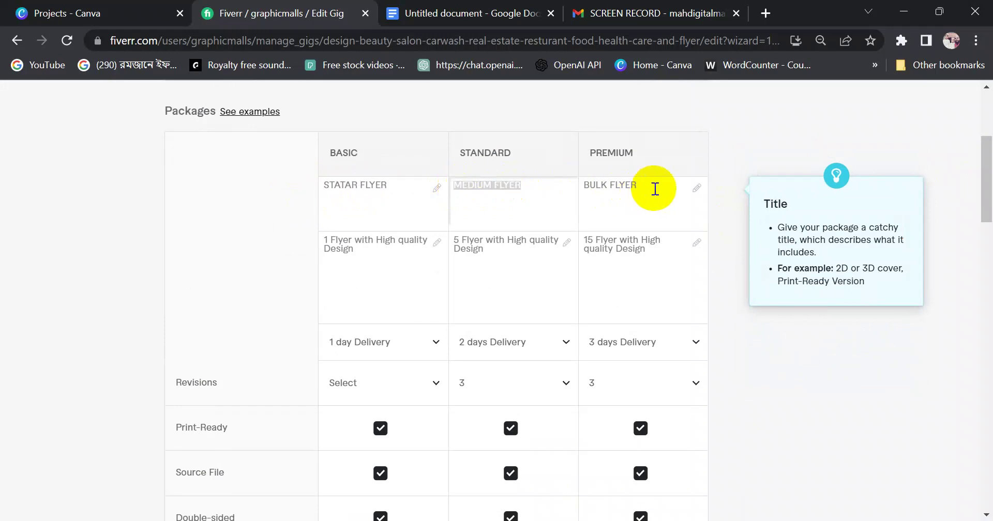
left_click_drag(654, 189, 582, 186)
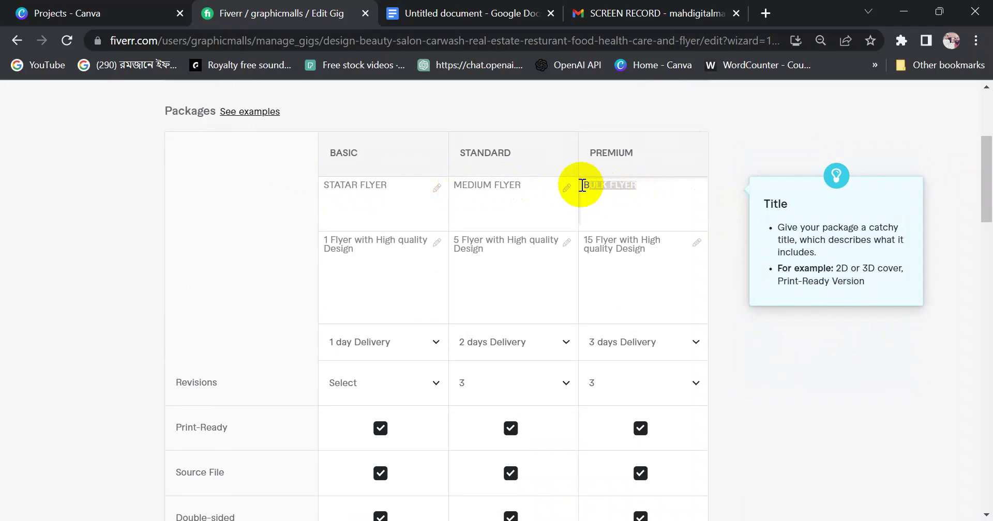
left_click(629, 189)
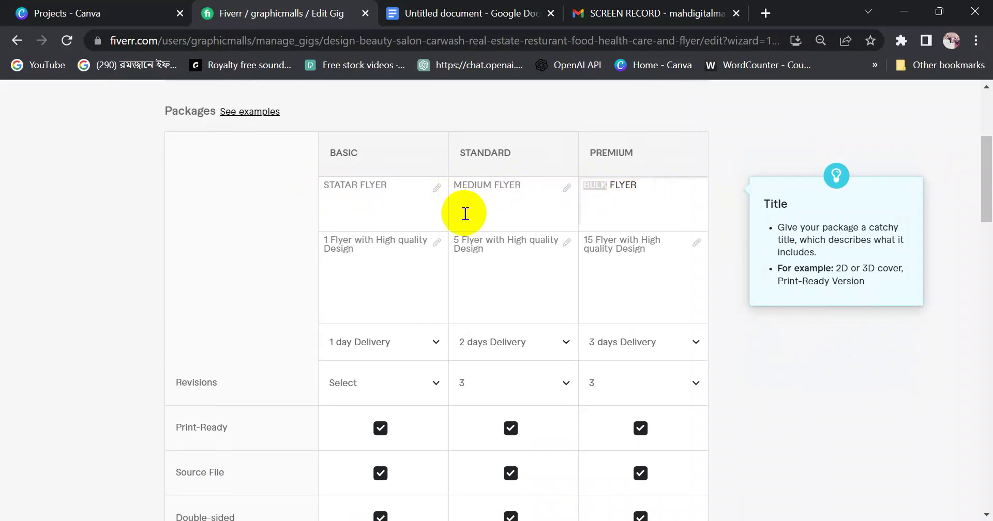
left_click(231, 214)
Review the package descriptions, which read 1, 5 and 15 Flyer with High quality Design
left_click(348, 249)
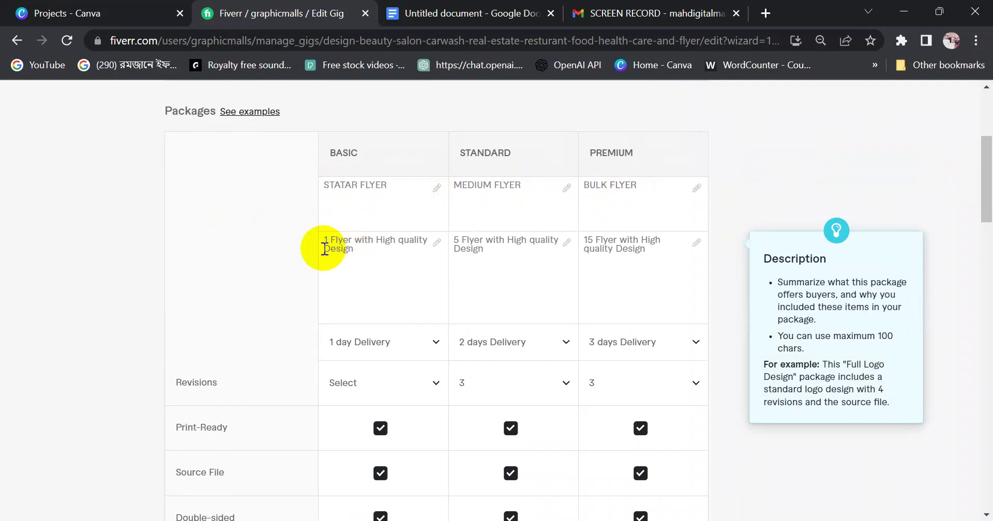
left_click_drag(321, 238, 352, 240)
left_click(277, 248)
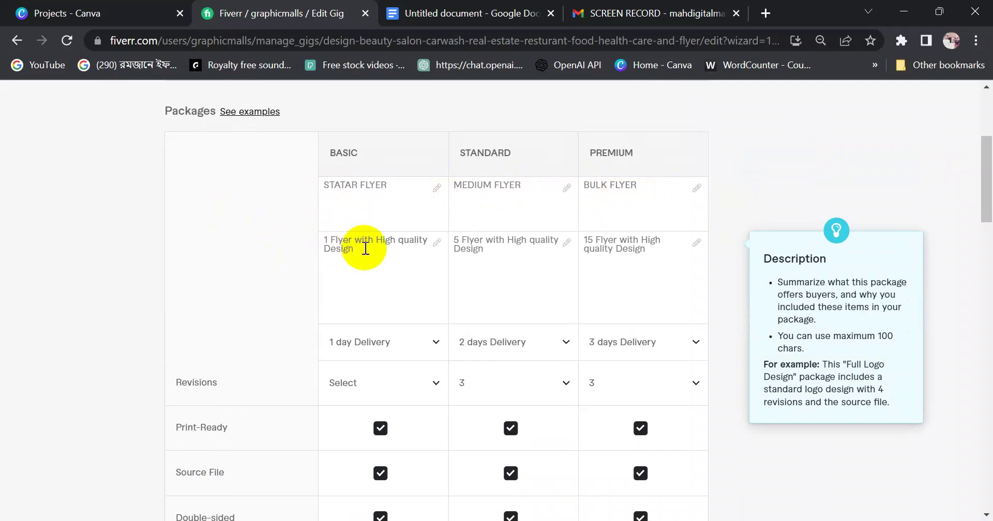
left_click(333, 244)
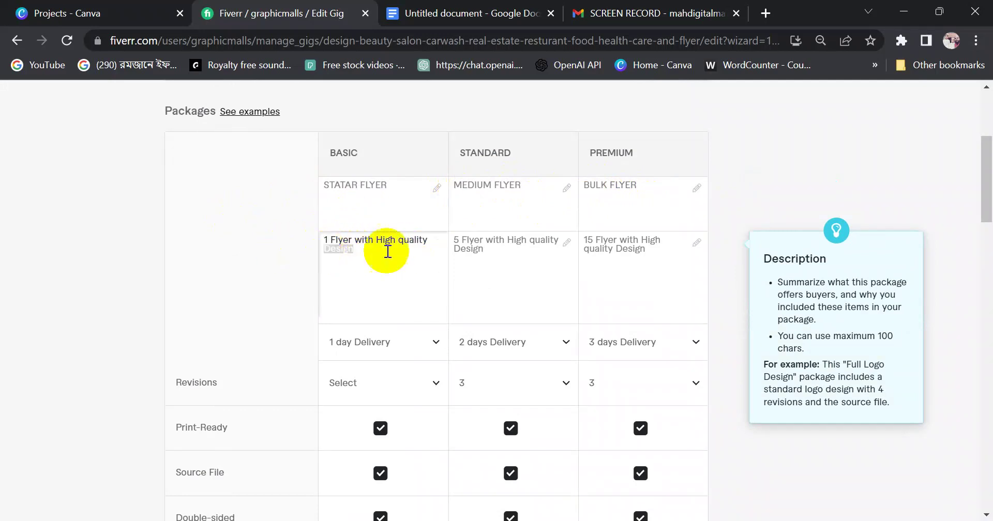
left_click(475, 250)
left_click_drag(484, 250, 456, 241)
left_click(594, 238)
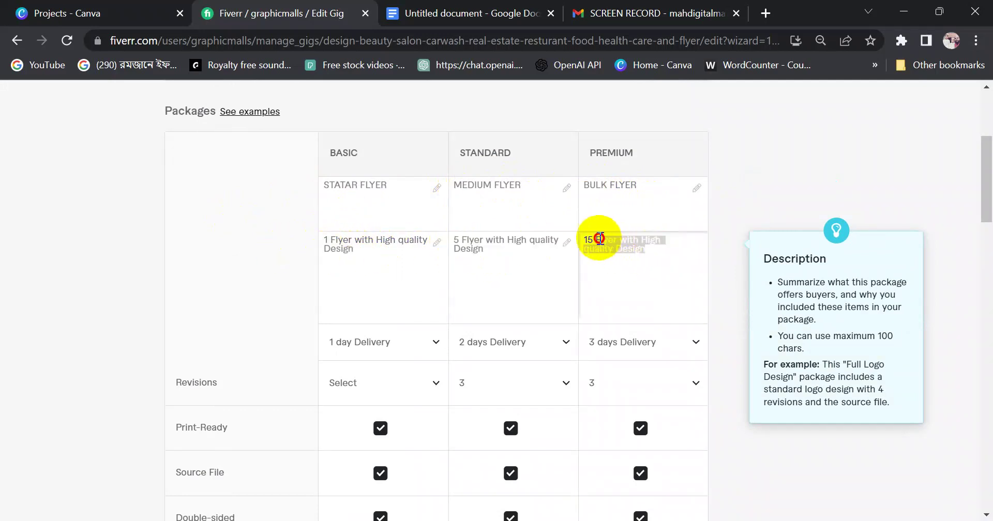
left_click(330, 239)
left_click_drag(330, 239, 300, 244)
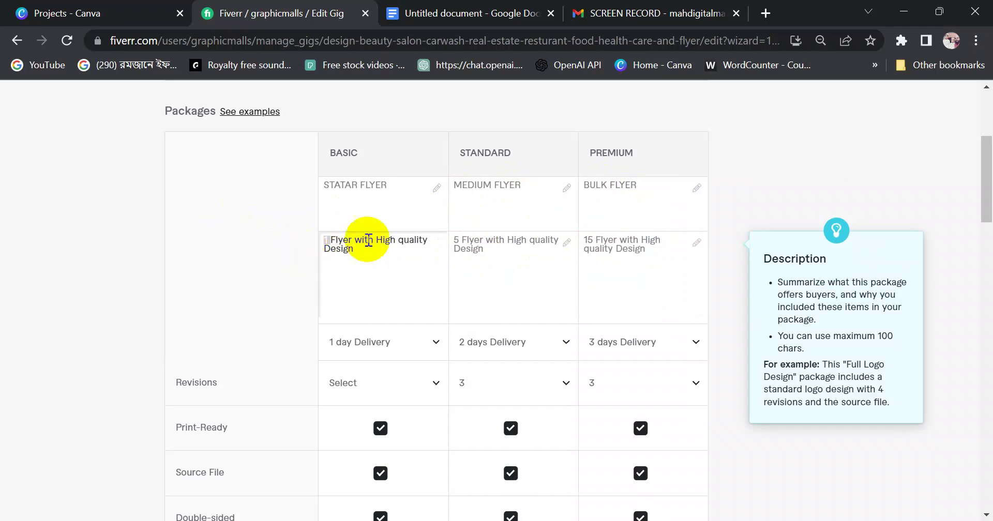
left_click(476, 243)
left_click(612, 243)
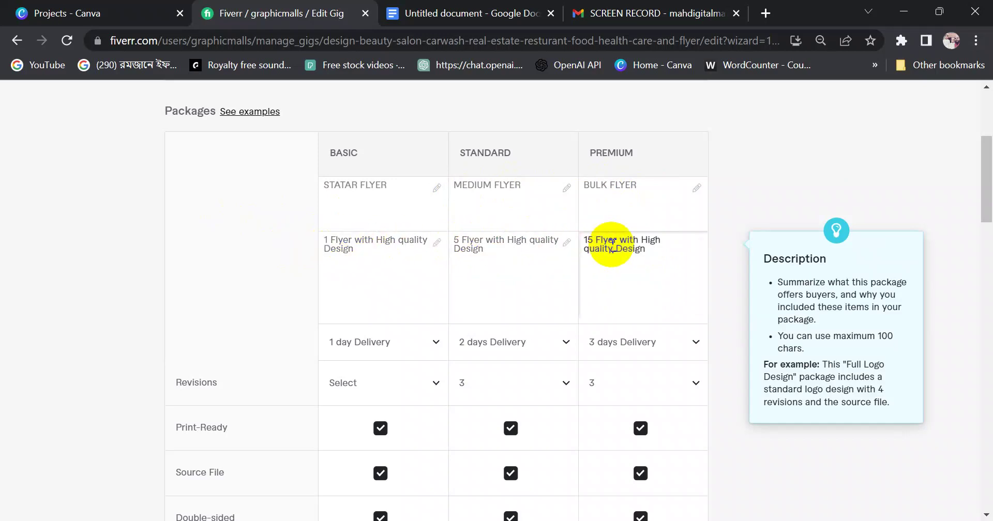
scroll(367, 336, "down", 8)
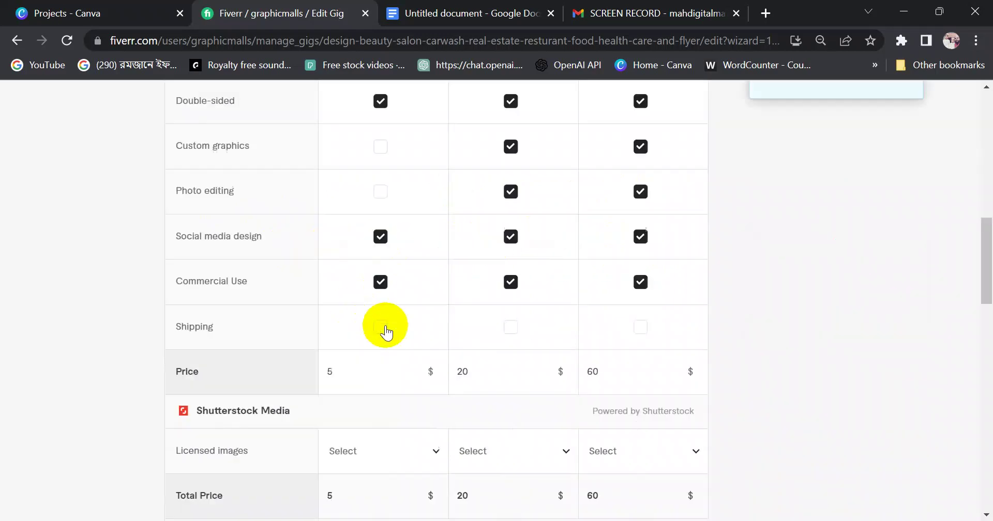
scroll(381, 275, "up", 8)
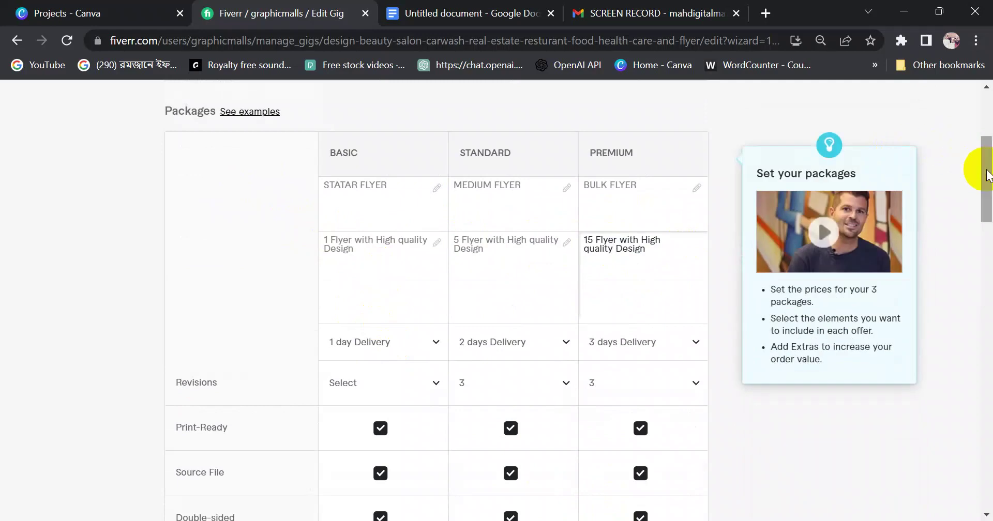
left_click_drag(983, 163, 981, 210)
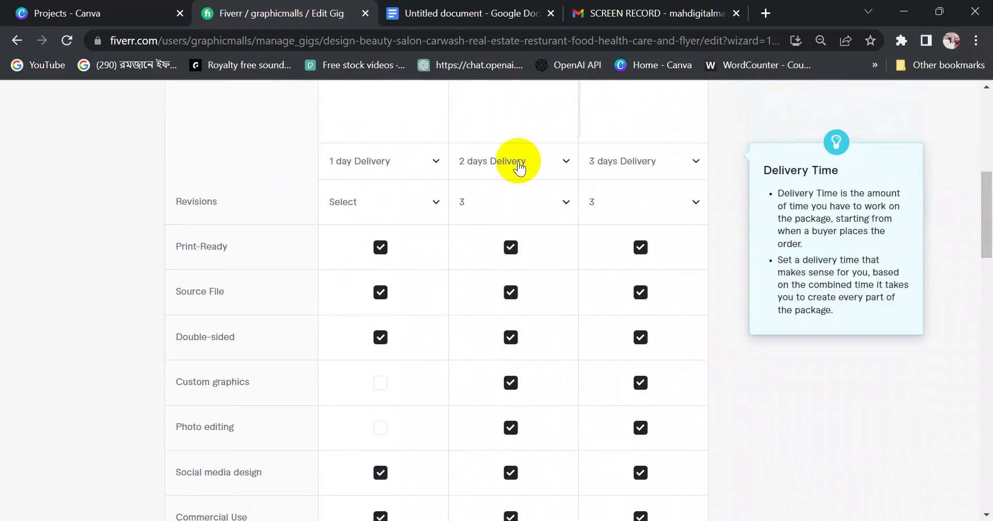
Choose 1 revision for the Basic package, leaving Standard and Premium at 3
left_click(365, 201)
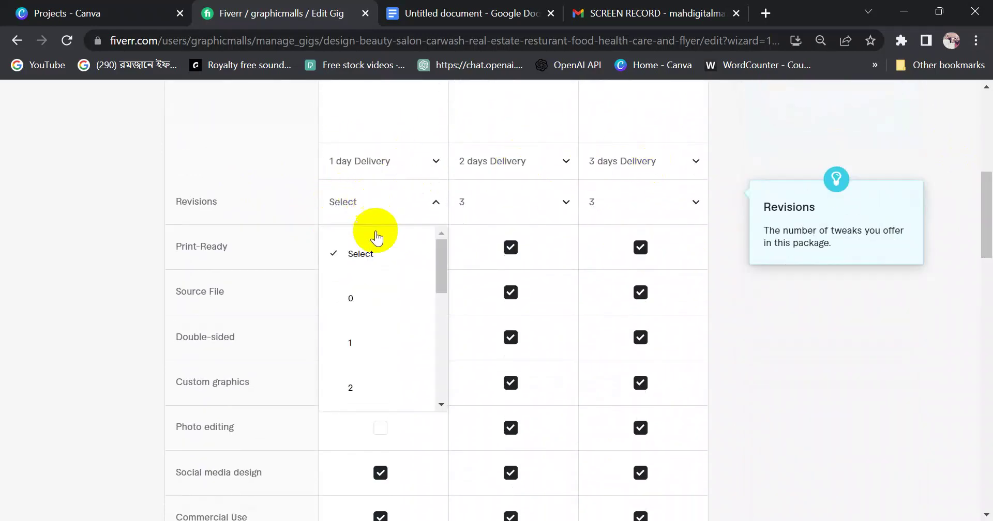
left_click(357, 201)
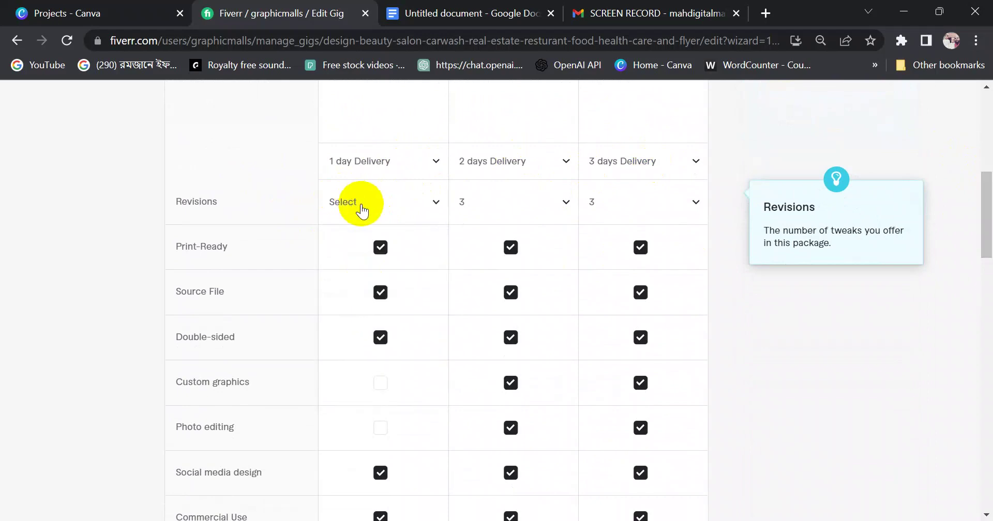
left_click(362, 207)
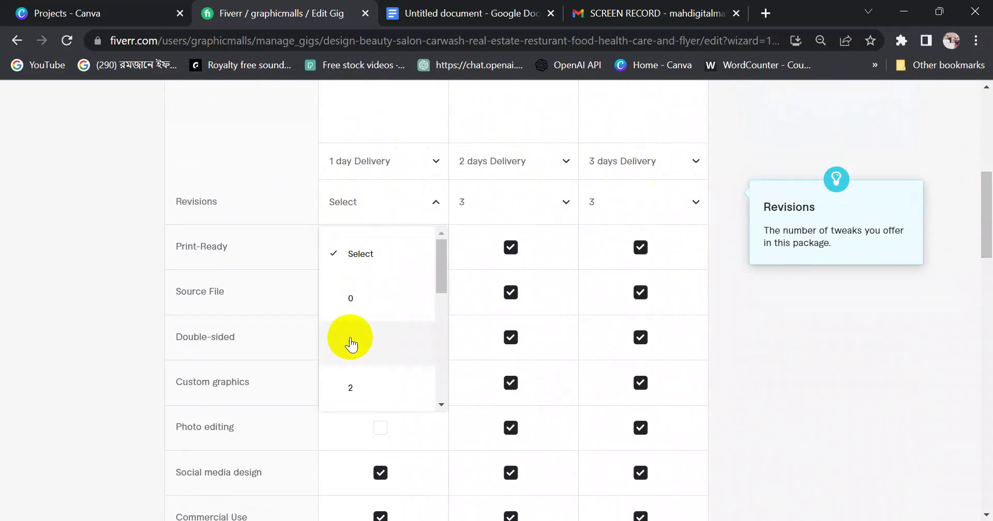
left_click(346, 212)
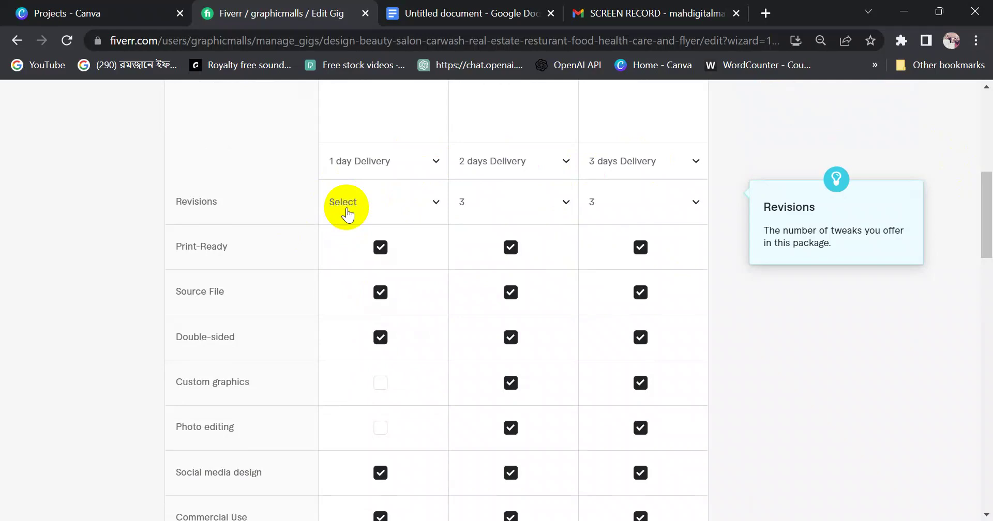
left_click(400, 210)
left_click(363, 343)
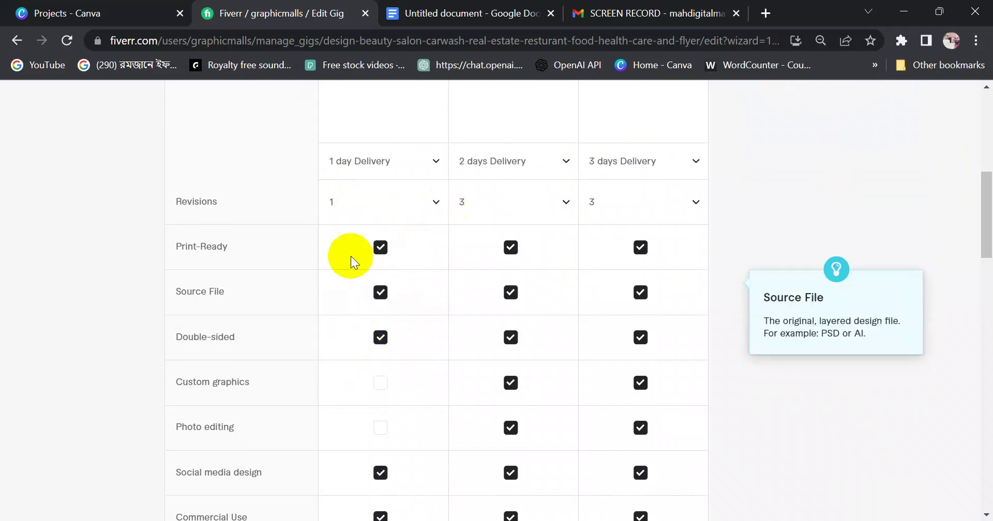
mouse_move(196, 249)
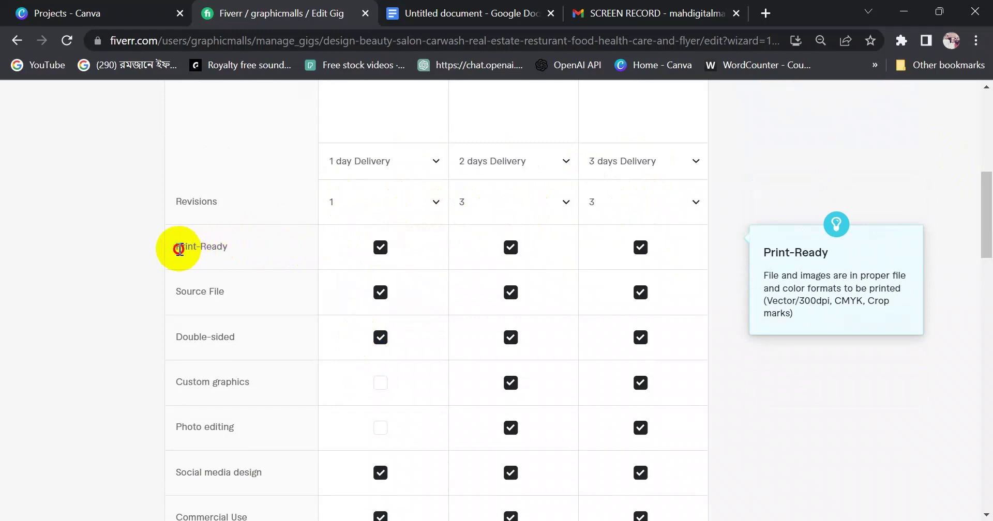
left_click_drag(177, 247, 303, 251)
left_click(333, 248)
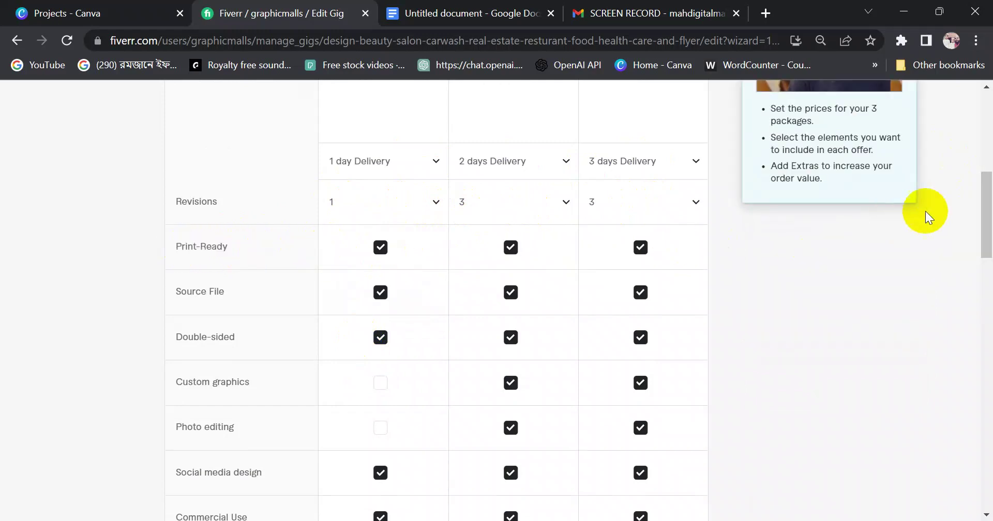
Uncheck Source File and Double-sided and check Photo editing in the Basic column
left_click_drag(982, 206, 987, 213)
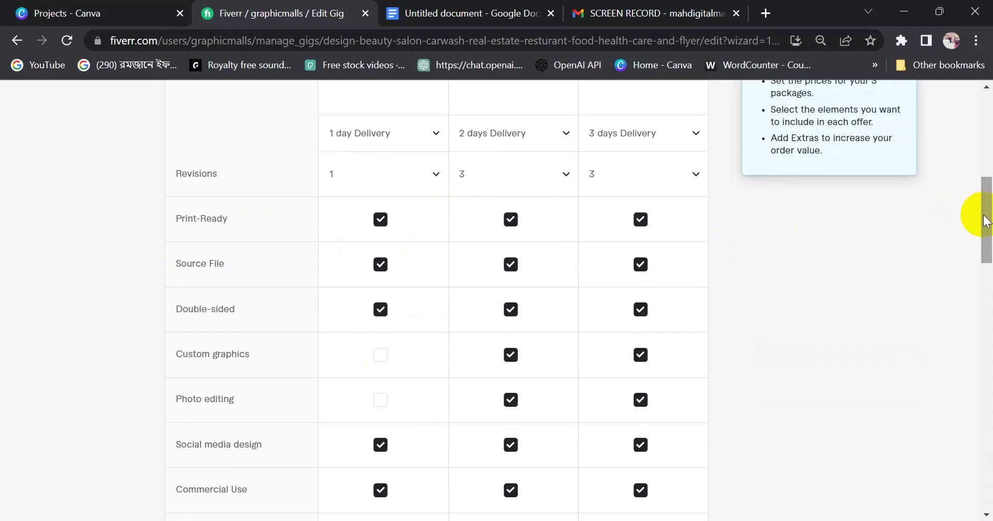
mouse_move(319, 269)
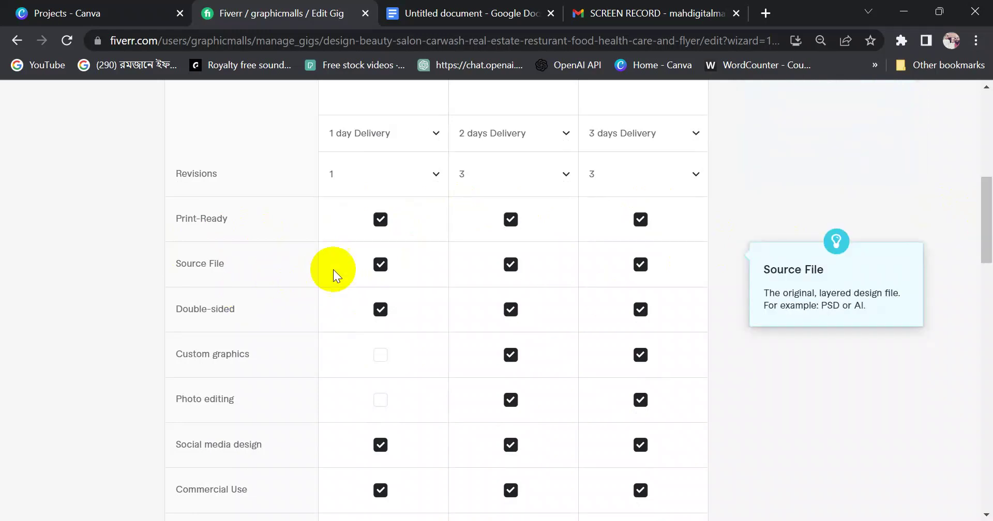
left_click(381, 267)
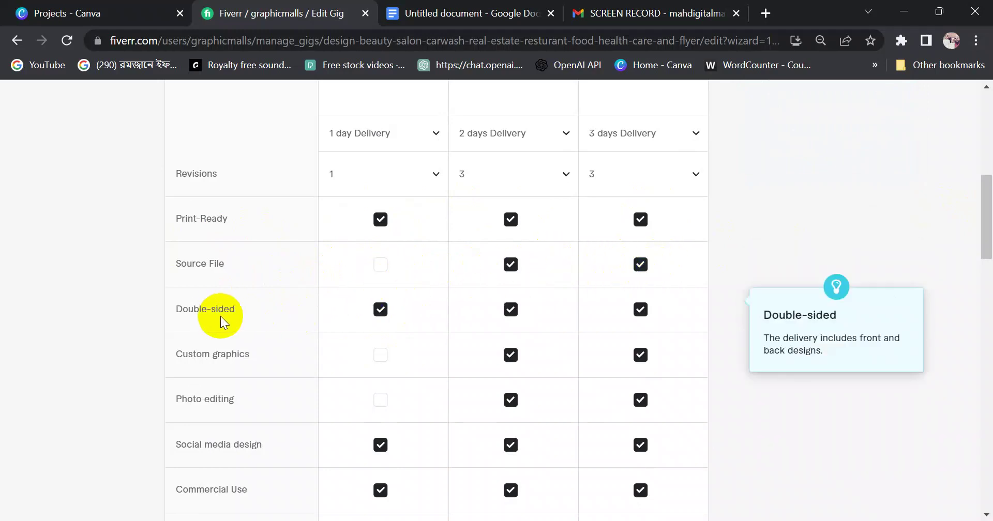
left_click(381, 309)
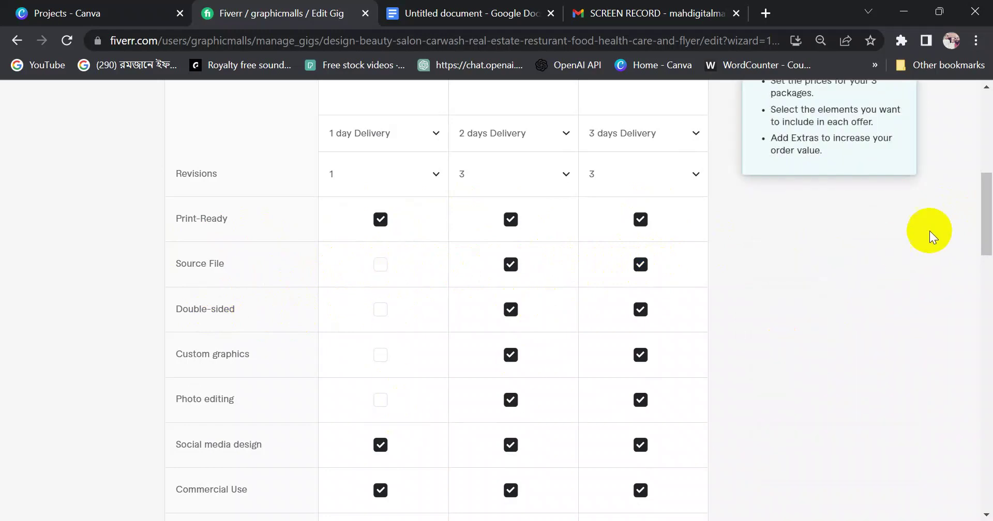
scroll(980, 212, "down", 1)
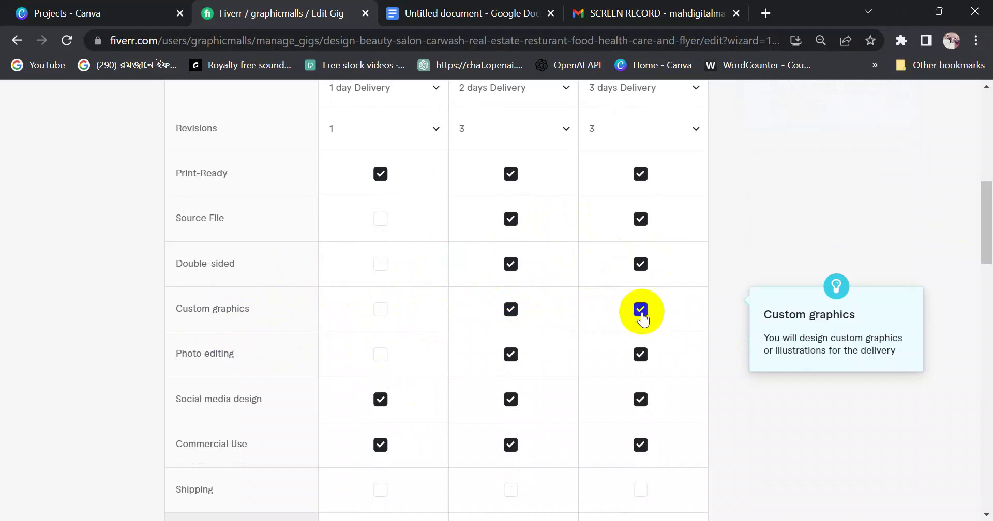
left_click(381, 354)
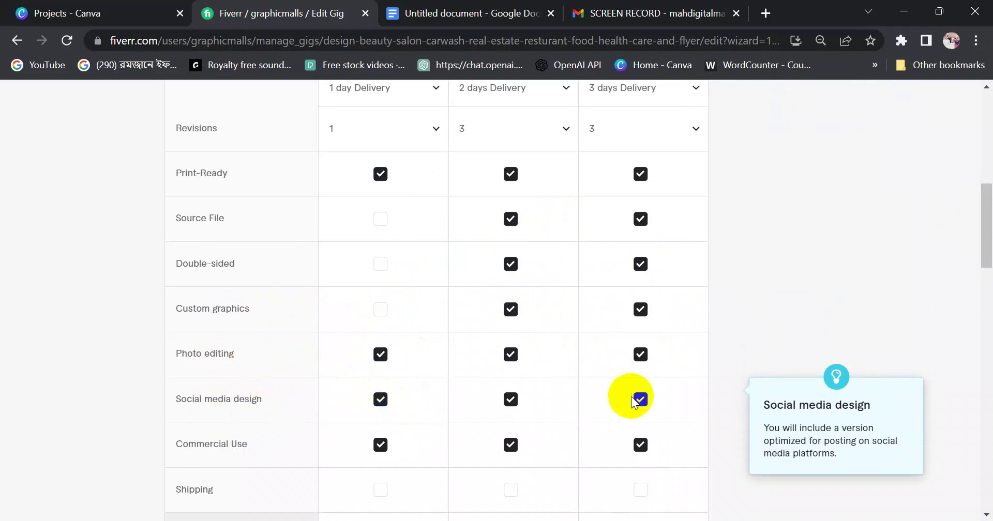
left_click_drag(986, 251, 968, 277)
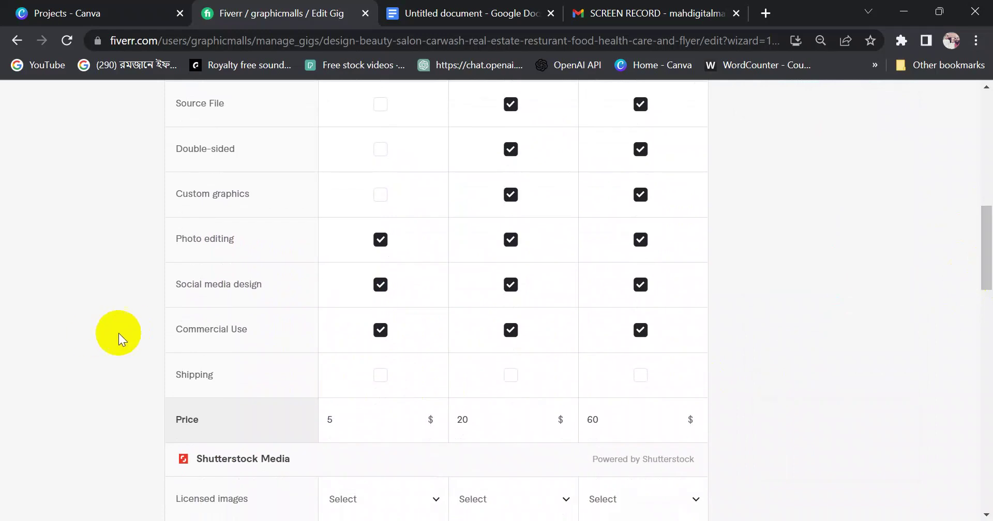
mouse_move(166, 328)
left_click_drag(166, 328, 254, 331)
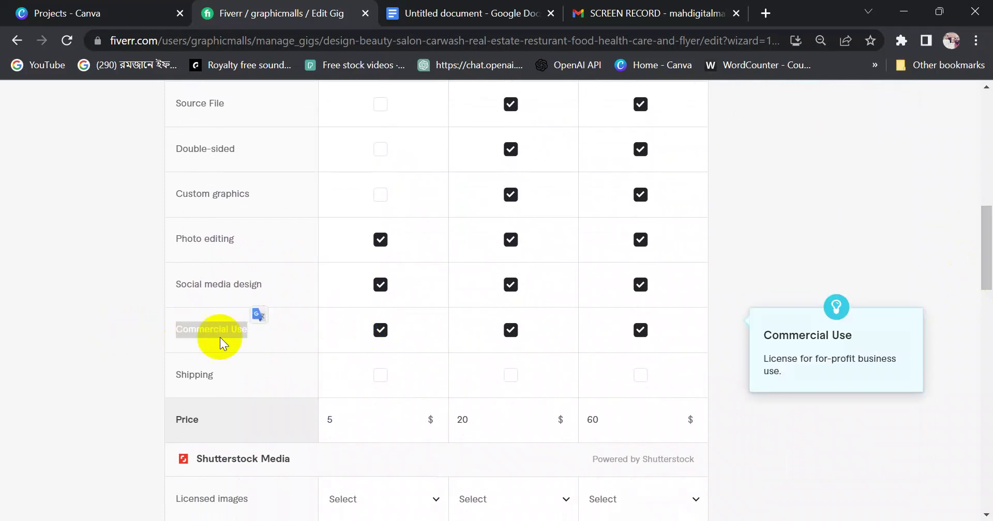
left_click_drag(185, 335, 250, 333)
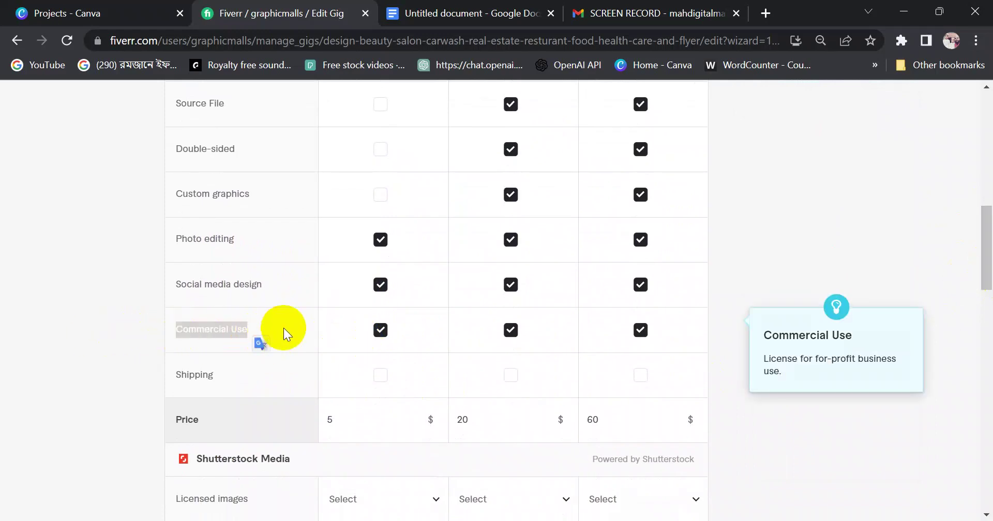
left_click(334, 328)
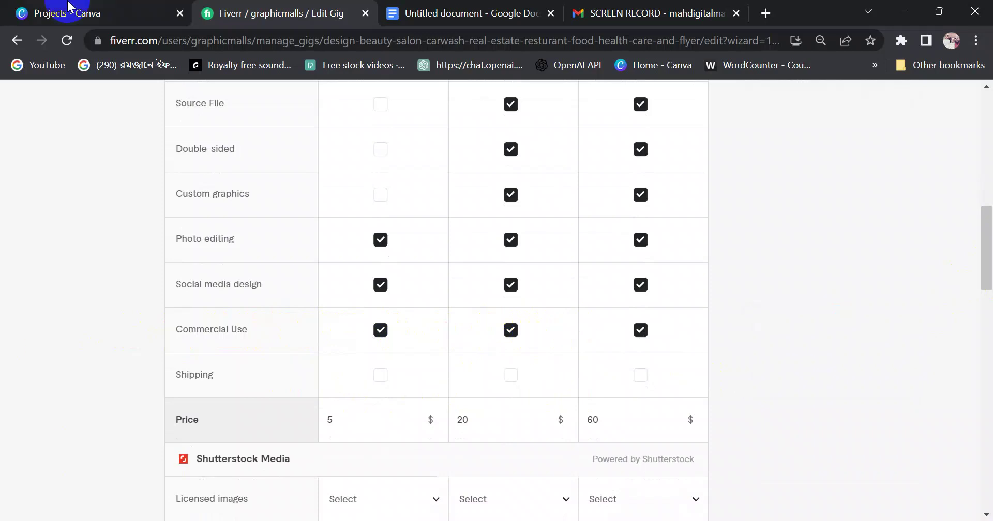
left_click_drag(985, 260, 988, 278)
mouse_move(505, 292)
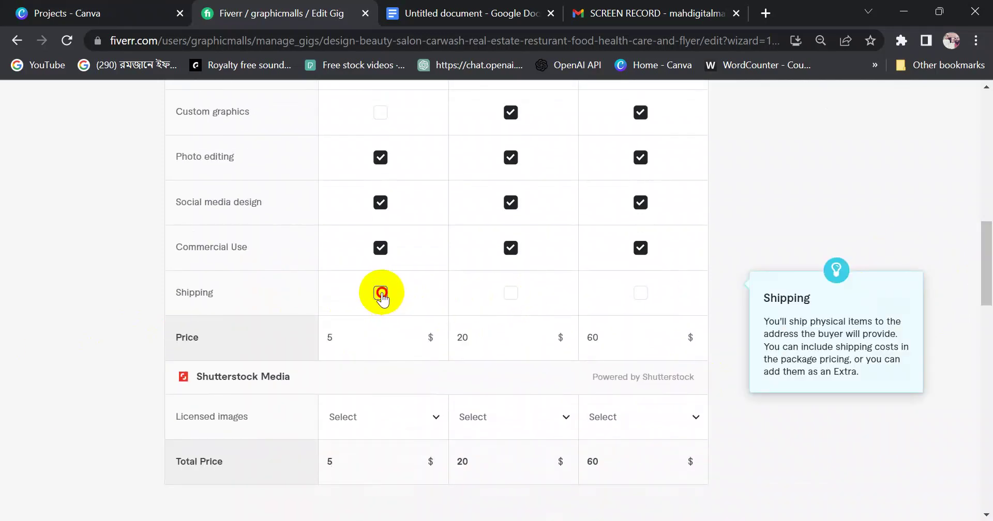
left_click(511, 293)
left_click(382, 294)
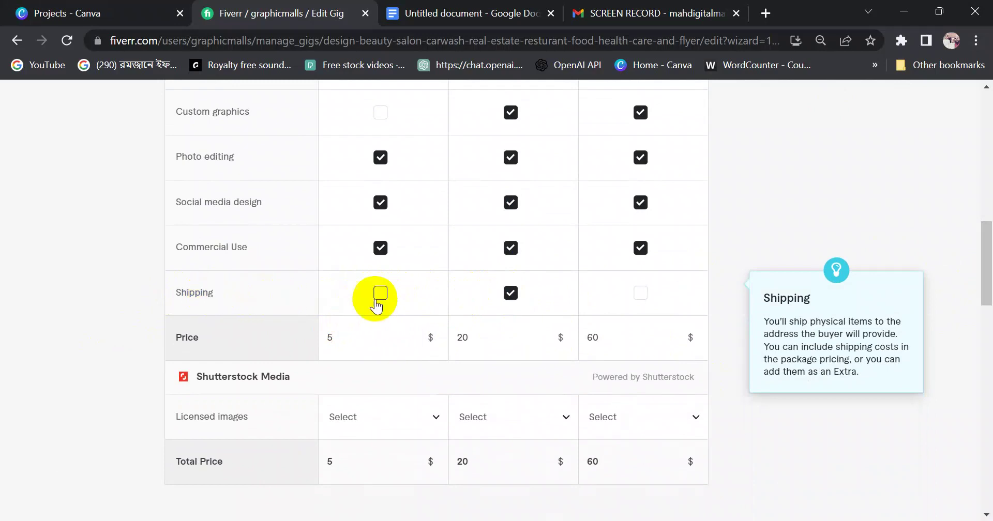
mouse_move(986, 240)
left_mouse_down()
mouse_move(987, 260)
mouse_move(986, 248)
left_mouse_up()
left_click(379, 250)
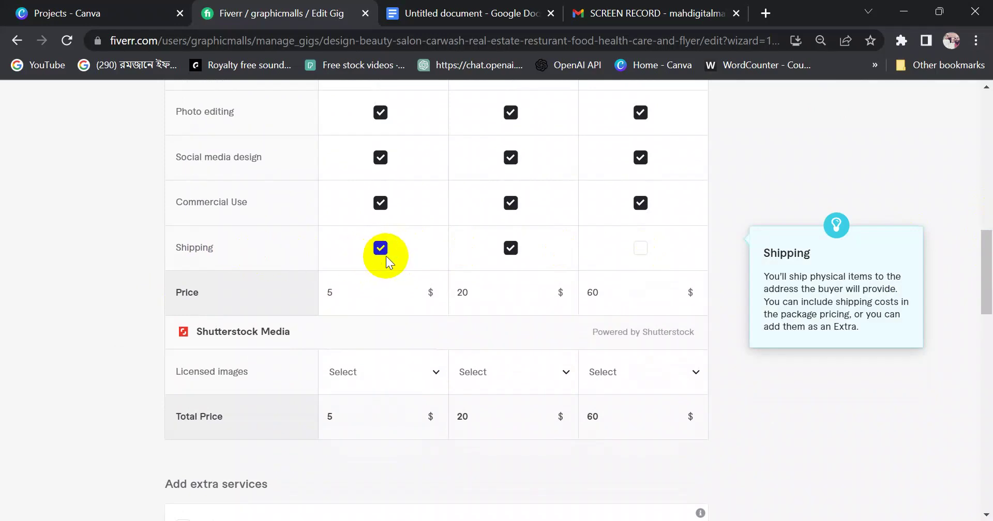
left_click(379, 251)
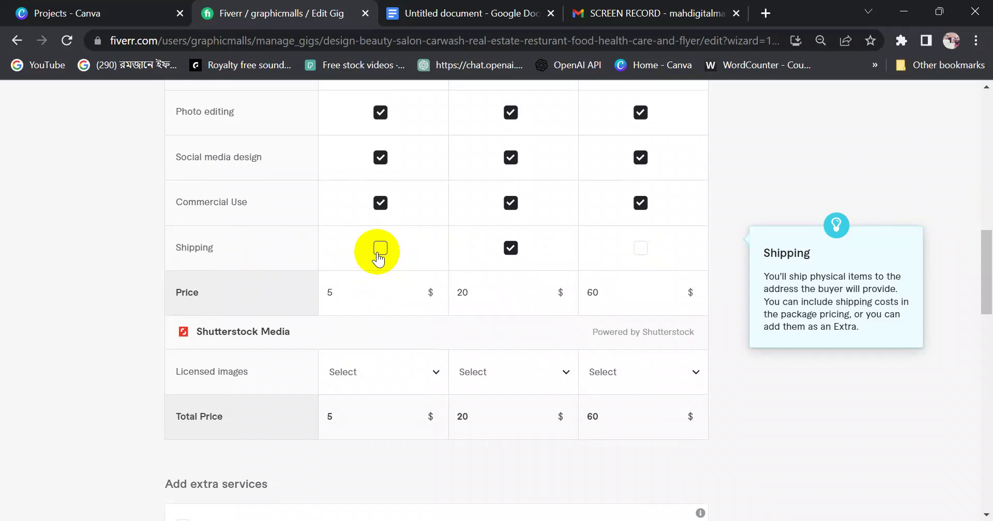
left_click(380, 249)
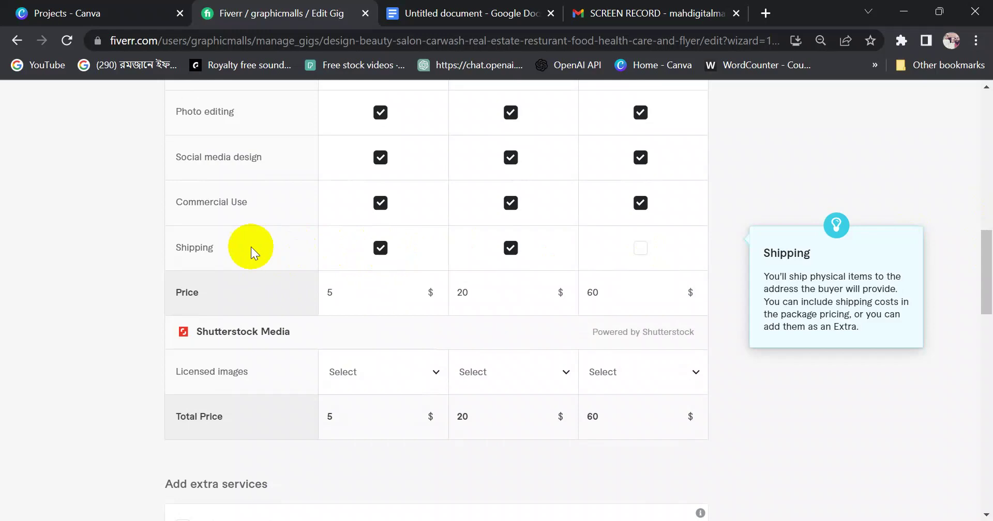
left_click_drag(250, 247, 177, 248)
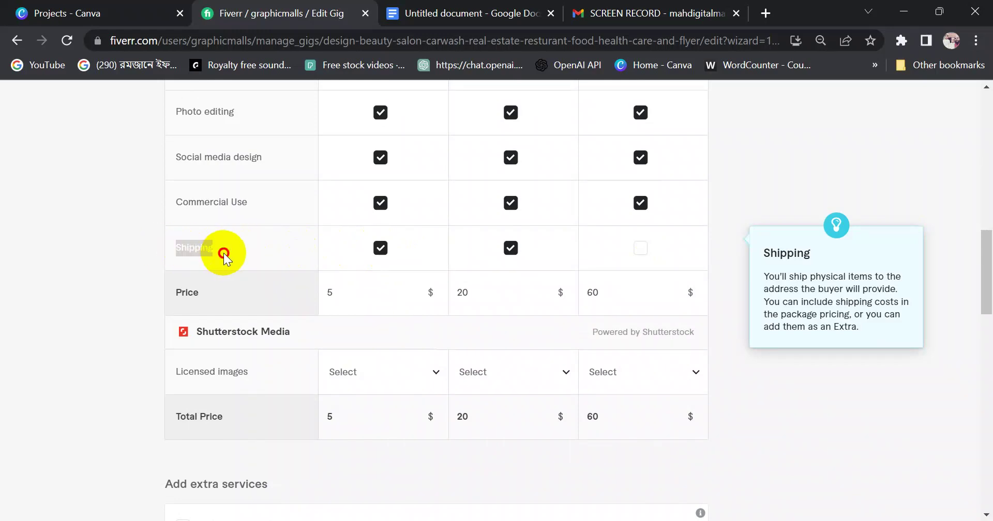
left_click(223, 253)
left_click(380, 248)
left_click(510, 248)
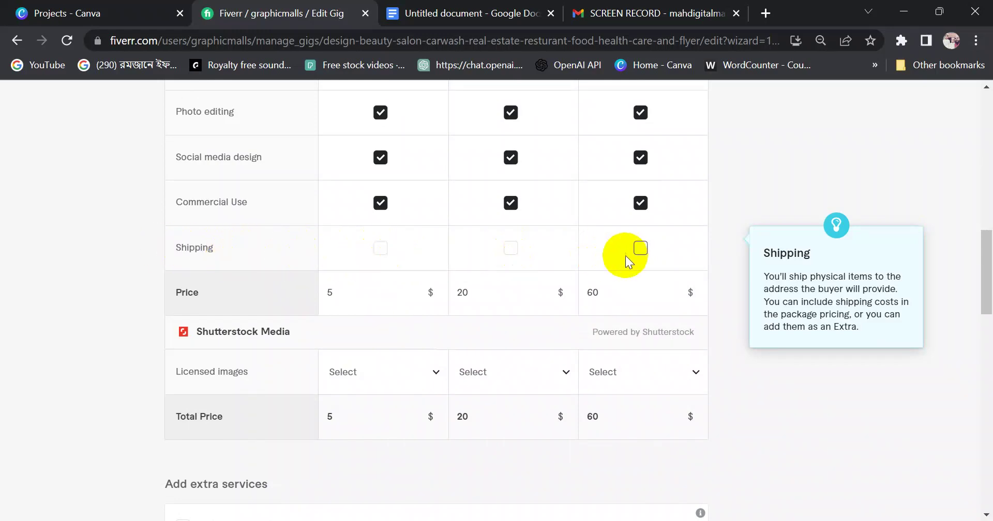
mouse_move(223, 250)
left_mouse_down()
mouse_move(160, 247)
mouse_move(228, 250)
left_mouse_up()
left_click(208, 253)
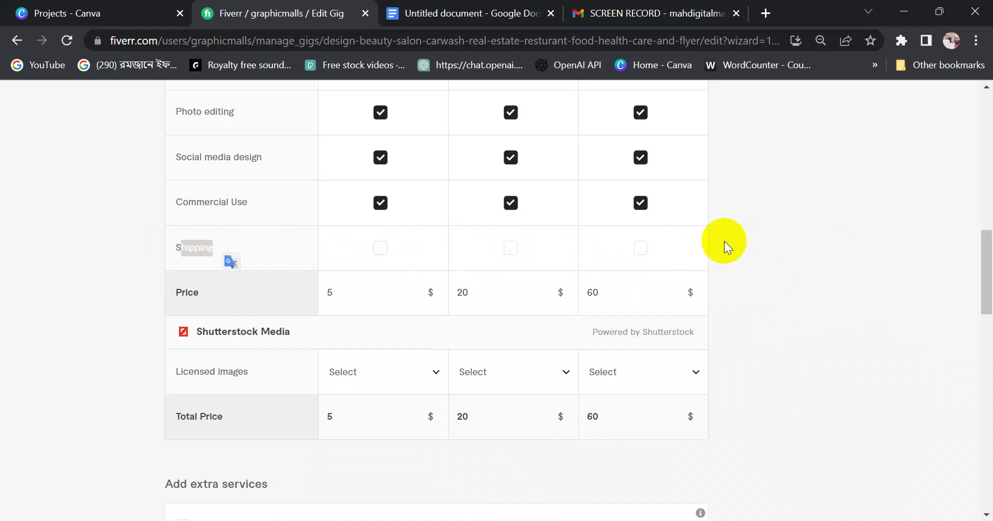
mouse_move(175, 264)
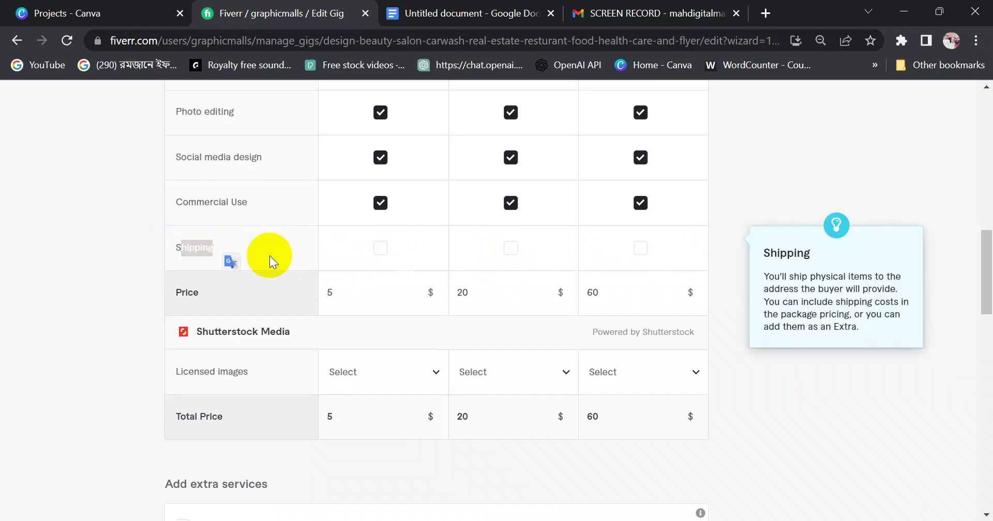
left_click(292, 257)
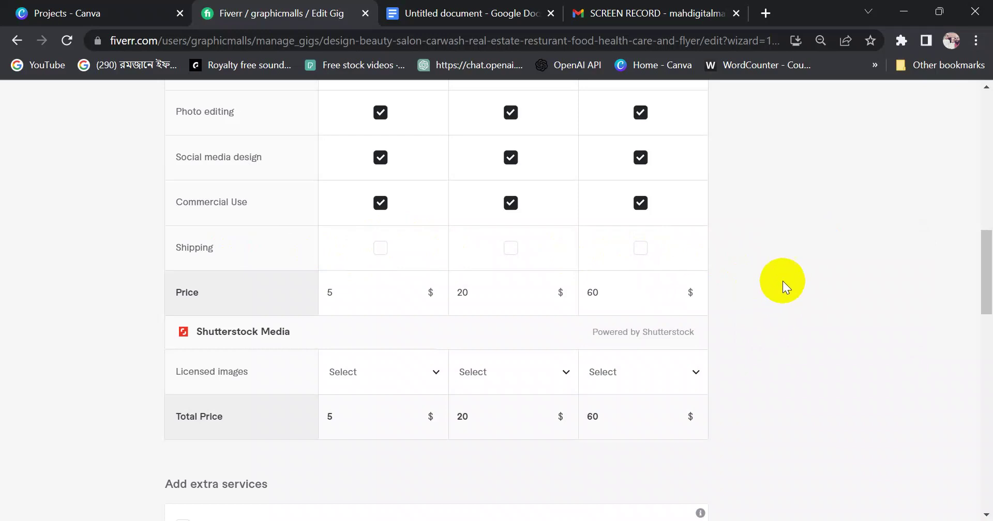
Change the Premium price from $60 to $50, keeping Basic at $5 and Standard at $20
mouse_move(299, 300)
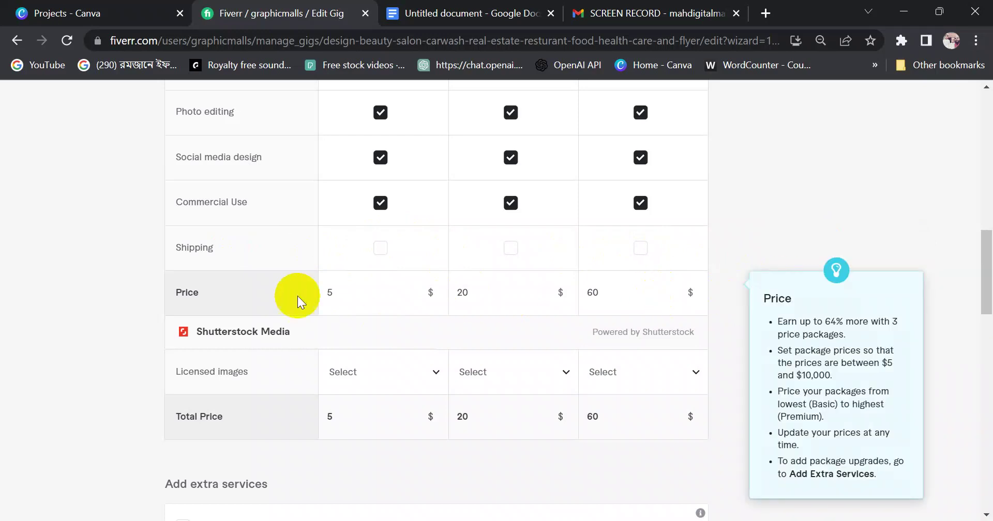
double_click(328, 294)
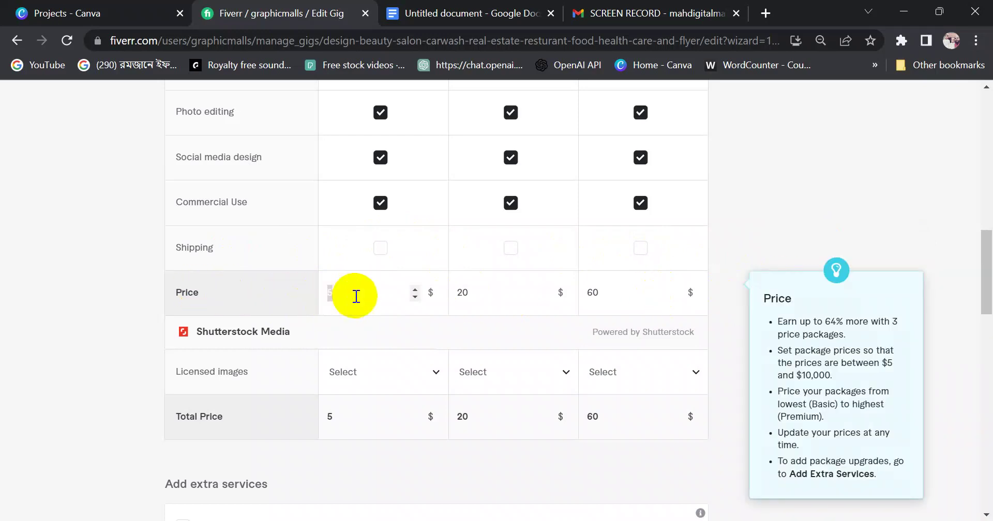
double_click(455, 292)
double_click(594, 293)
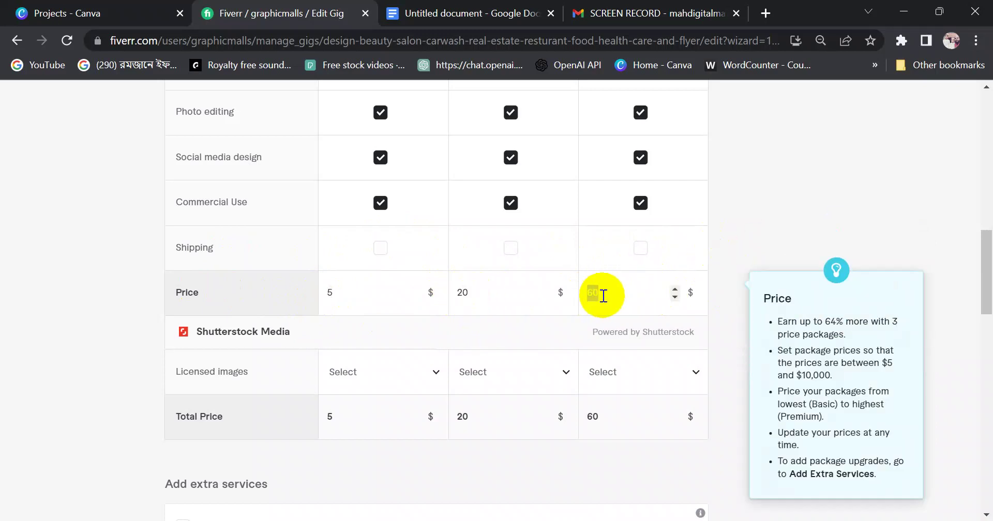
left_click(603, 294)
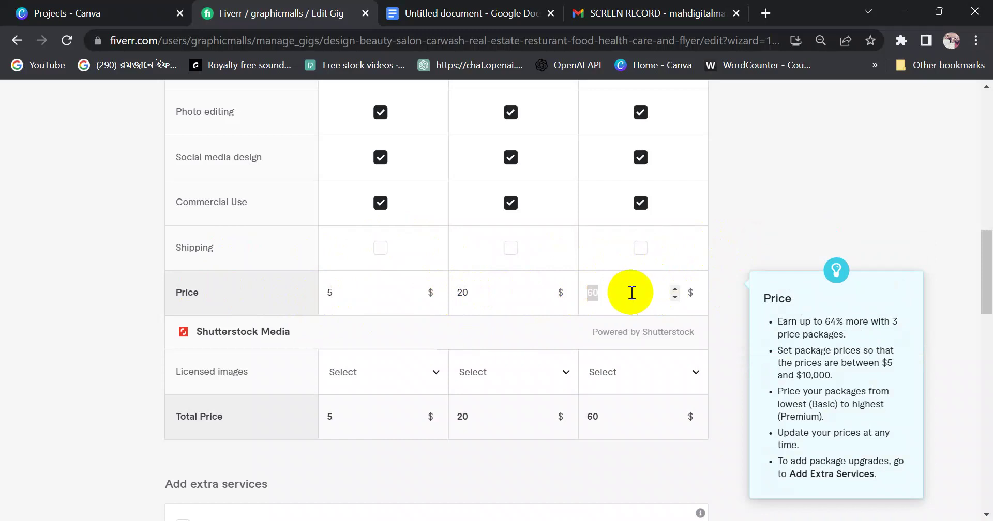
key("BackSpace")
key("BackSpace")
type("50")
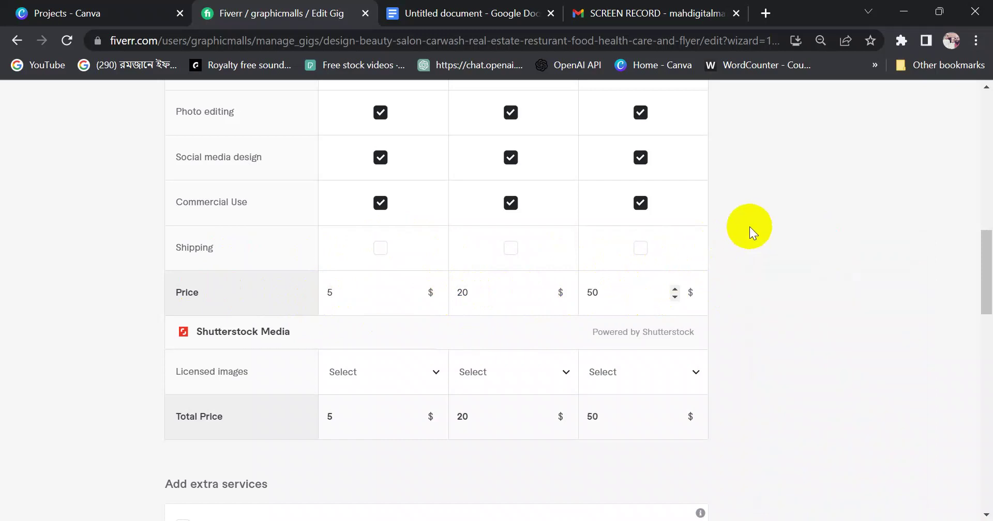
left_click(462, 296)
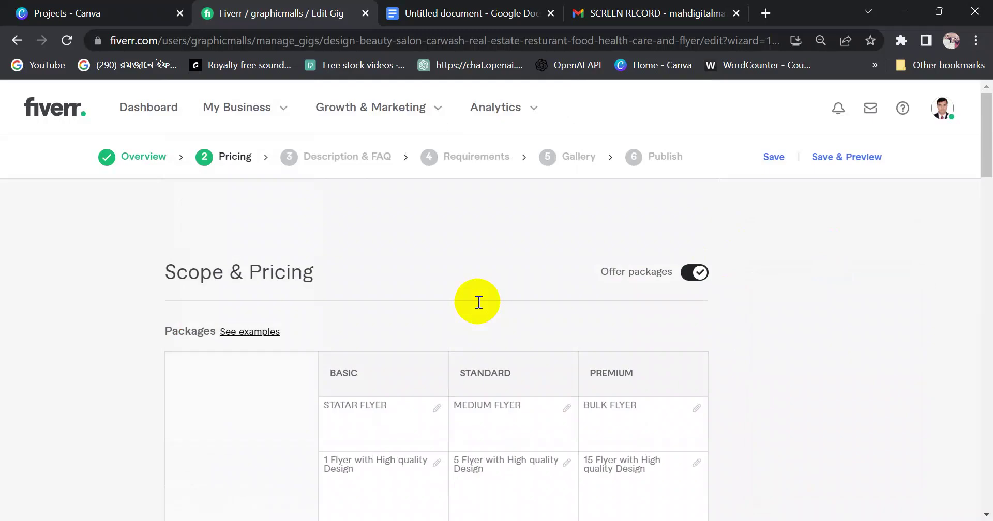
scroll(495, 454, "down", 8)
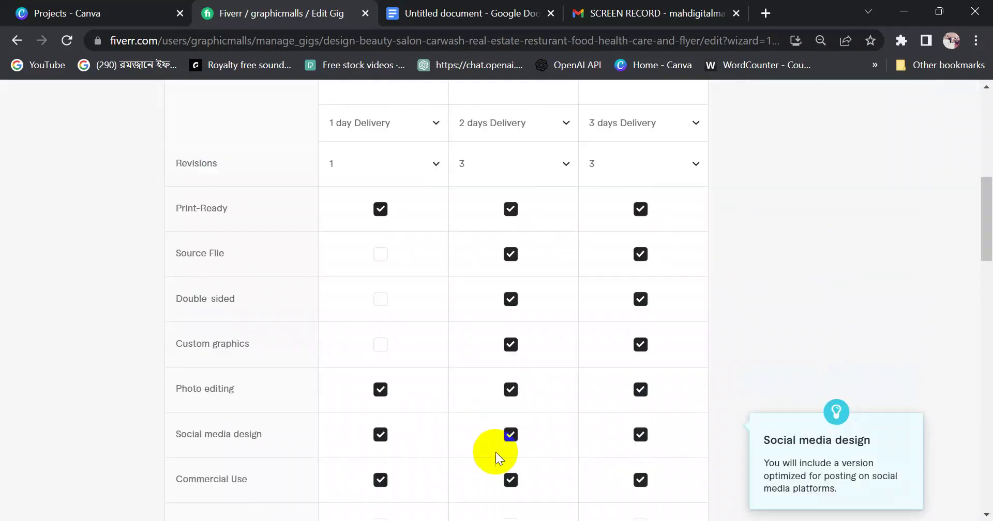
scroll(495, 353, "up", 8)
left_click_drag(989, 171, 988, 320)
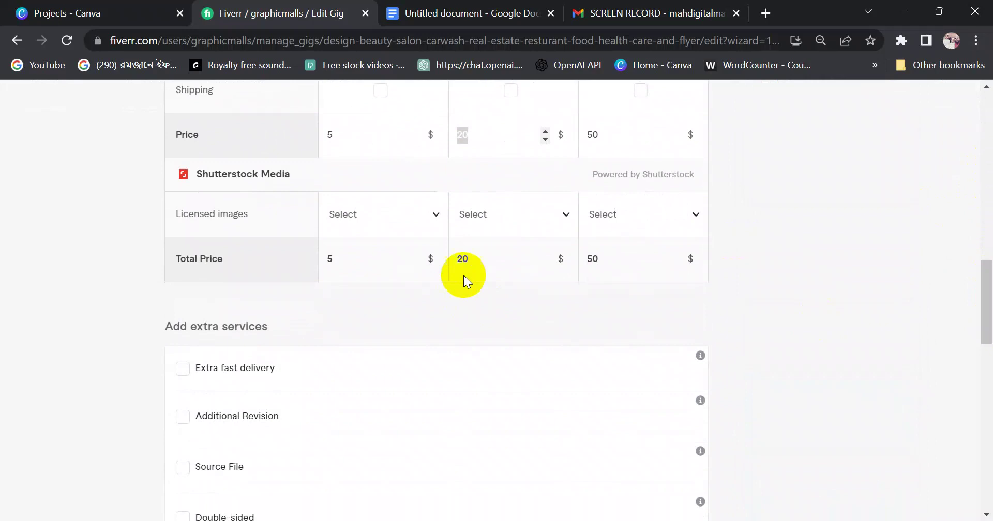
left_click(466, 259)
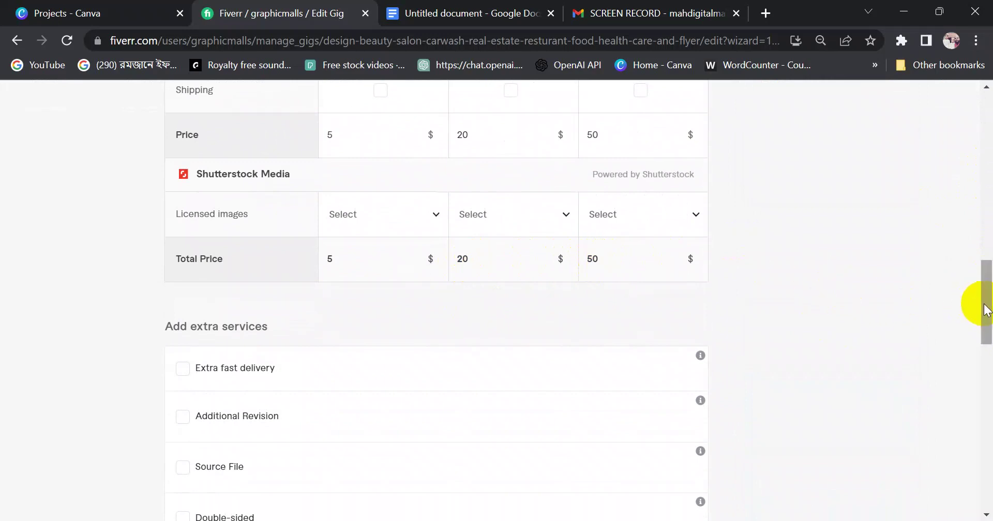
Scroll down through the gig extras, leaving every extra service unticked
left_click_drag(984, 310, 982, 343)
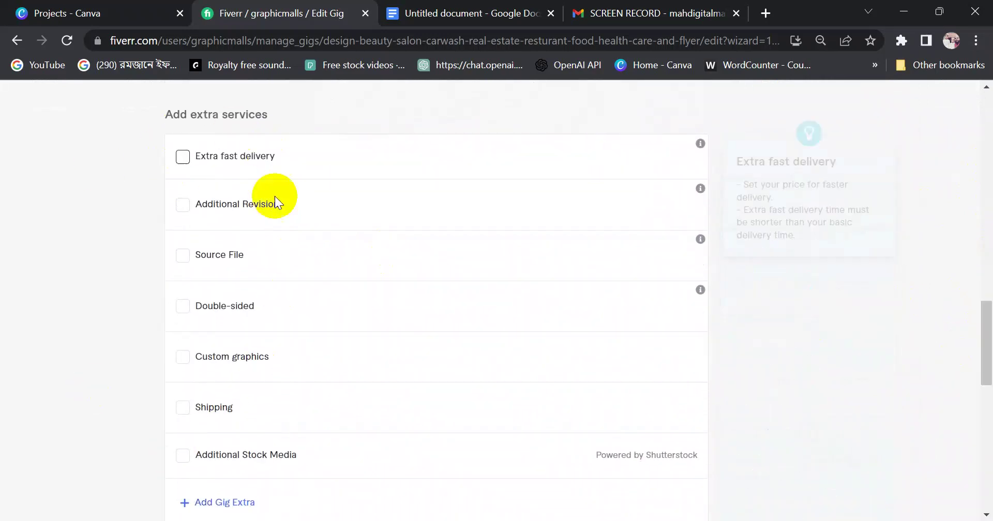
scroll(223, 346, "down", 8)
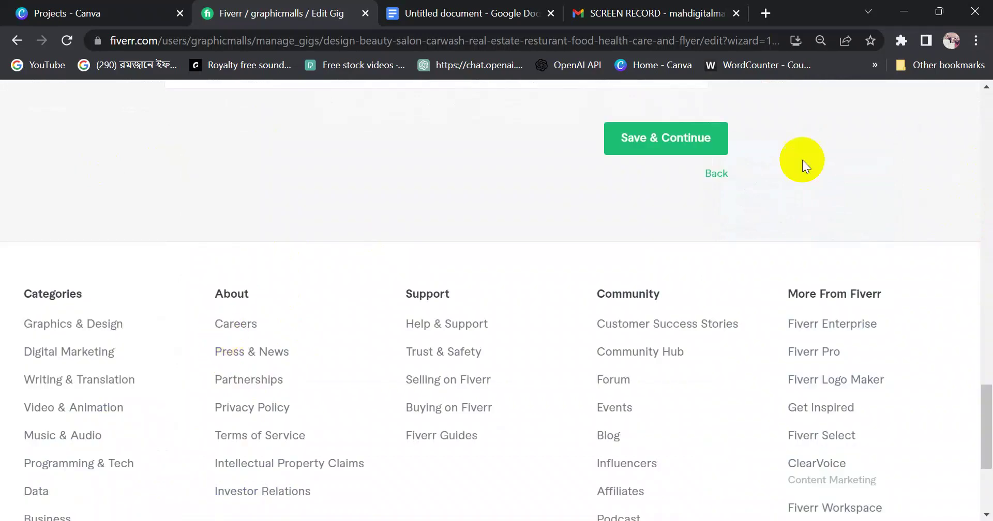
left_click_drag(982, 410, 989, 325)
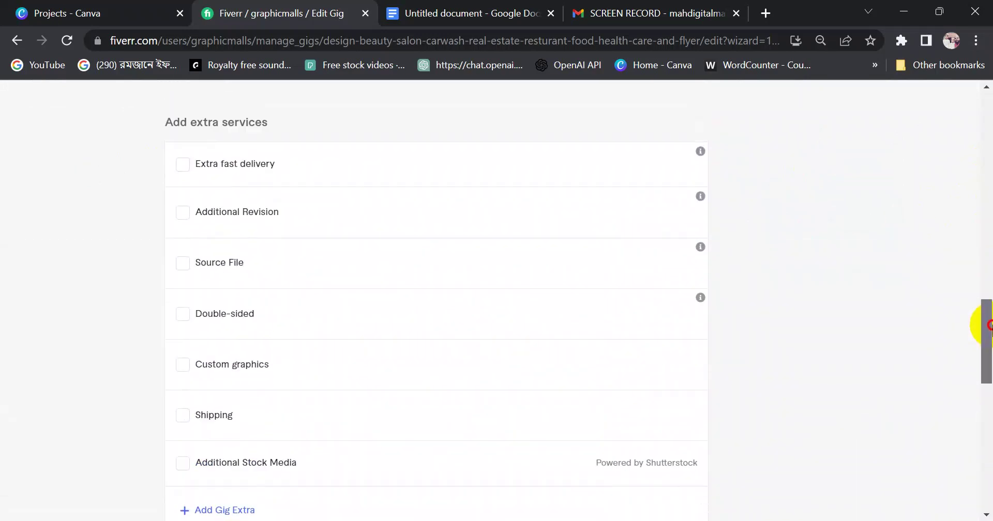
mouse_move(275, 154)
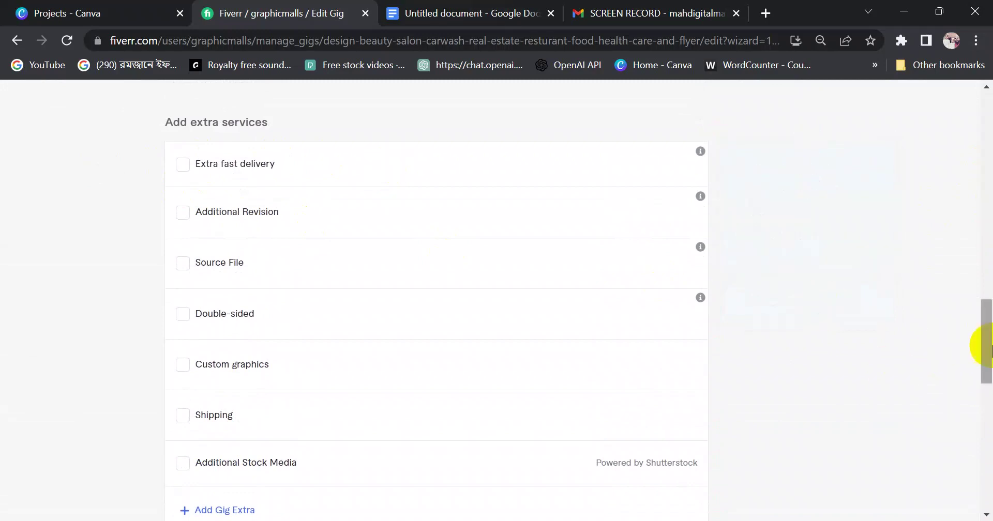
left_click_drag(986, 330, 982, 368)
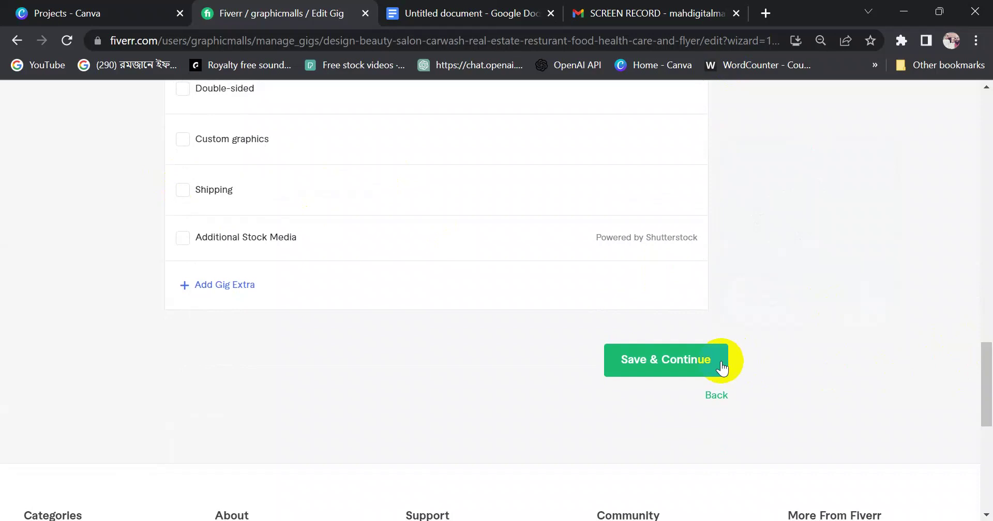
Save the pricing and delete all the old text from the gig Description box
left_click(686, 362)
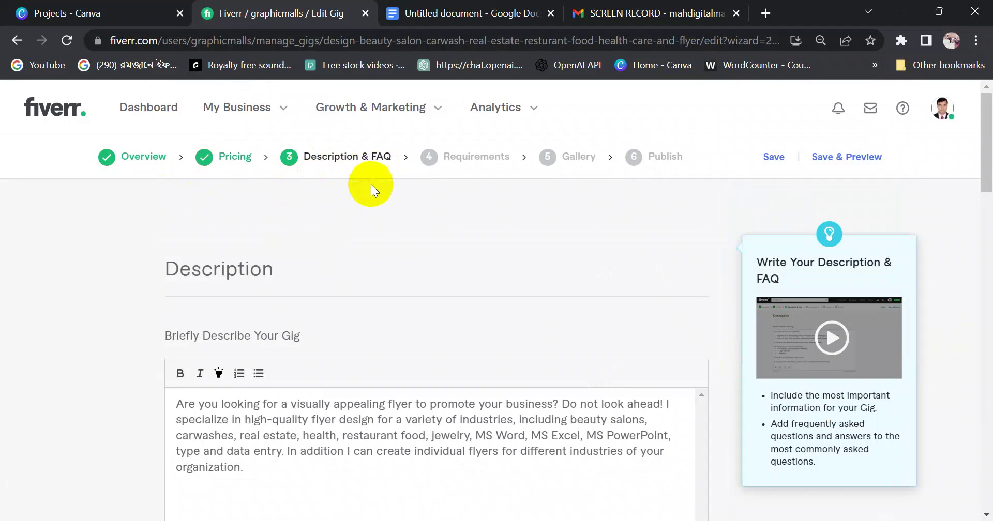
scroll(350, 301, "down", 8)
scroll(336, 276, "up", 8)
left_click(271, 440)
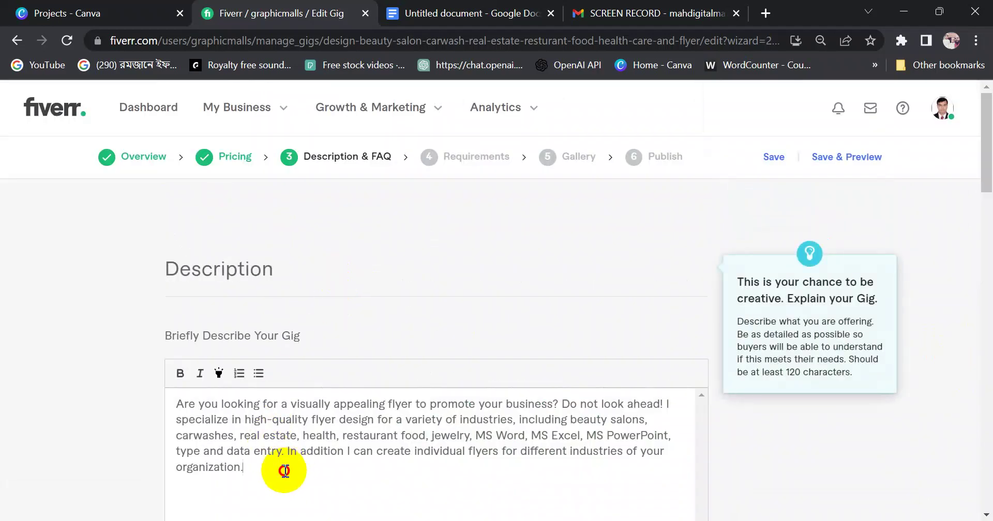
left_click_drag(282, 470, 171, 412)
key("BackSpace")
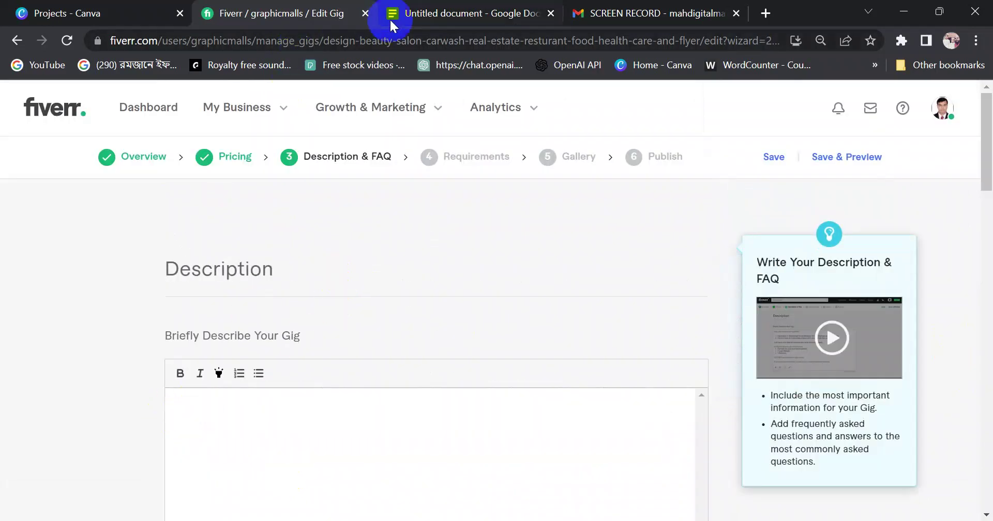
left_click(409, 14)
Select and cut the entire About this gig paragraph in the draft
left_click(476, 257)
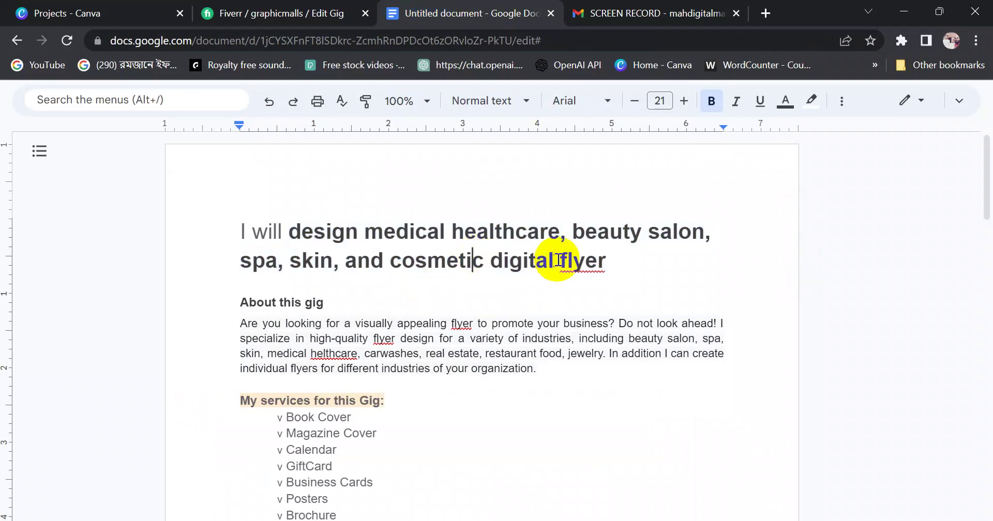
left_click_drag(240, 324, 535, 368)
left_click(414, 338)
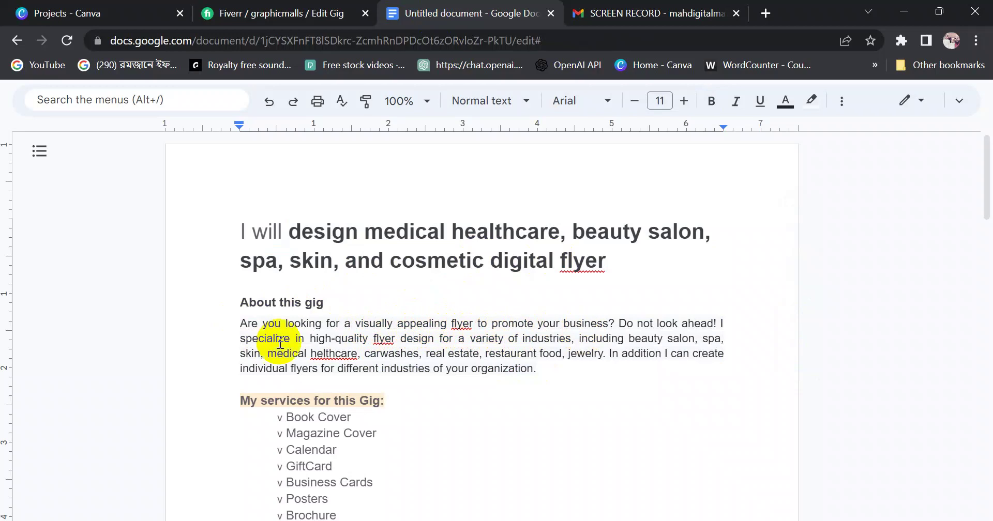
left_click_drag(240, 323, 614, 326)
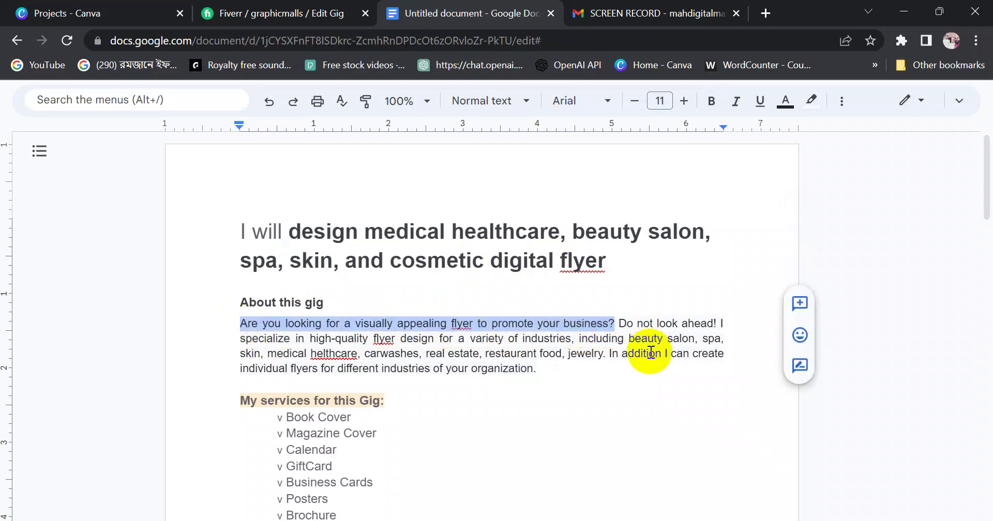
left_click(289, 344)
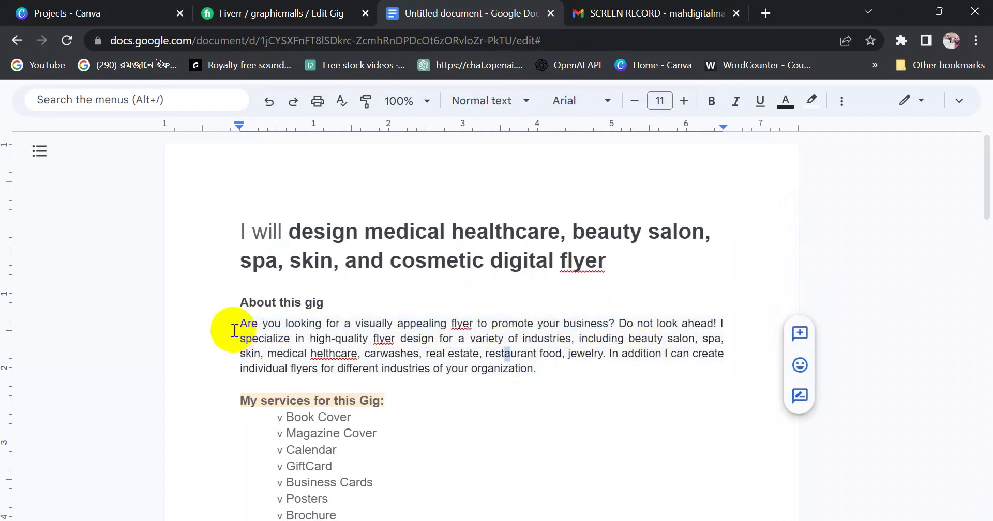
left_click_drag(239, 324, 559, 370)
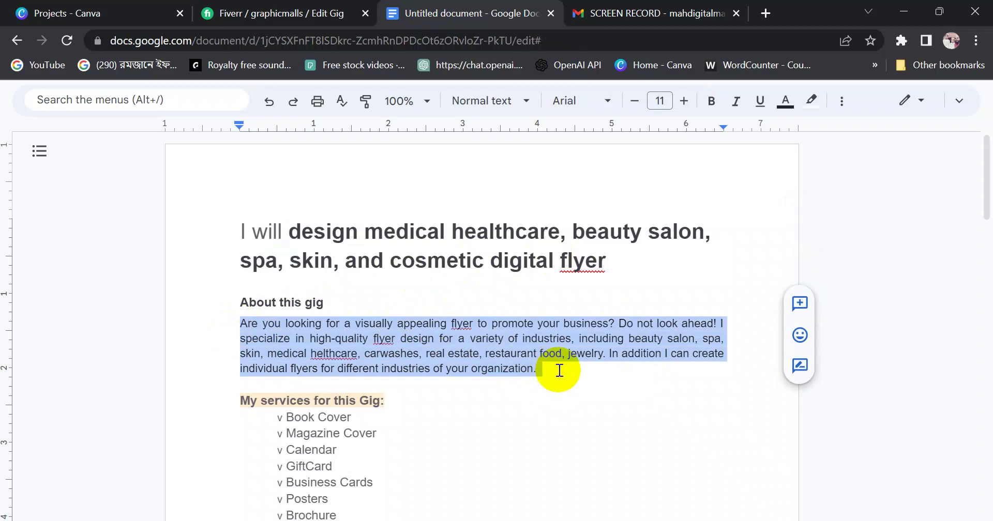
key("ctrl+x")
Restore the About this gig paragraph, reselect it, and open a new blank tab
left_click(636, 14)
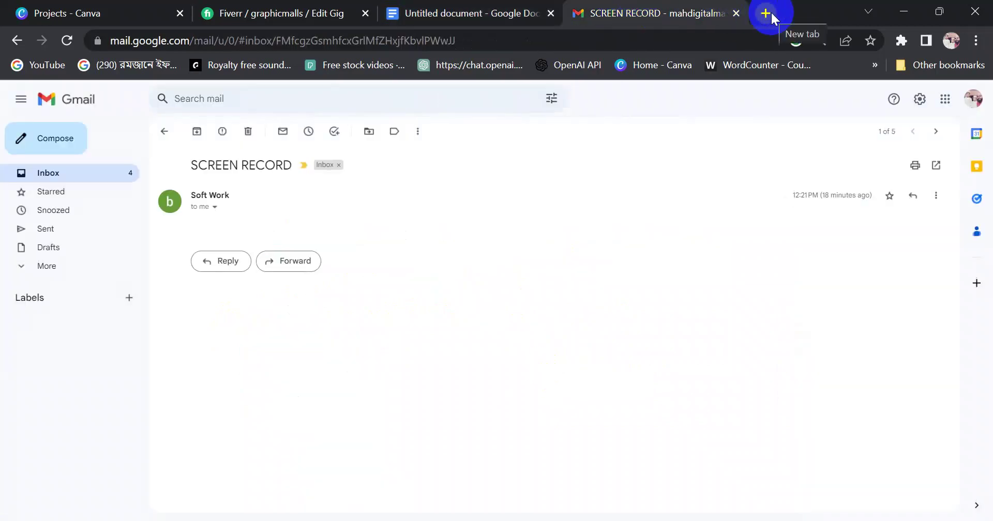
left_click(449, 13)
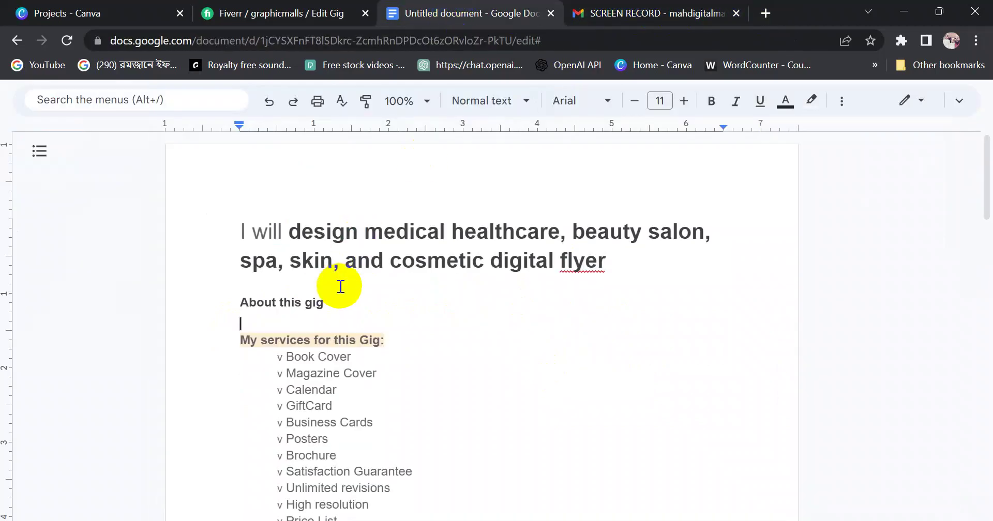
key("ctrl+z")
left_click(382, 323)
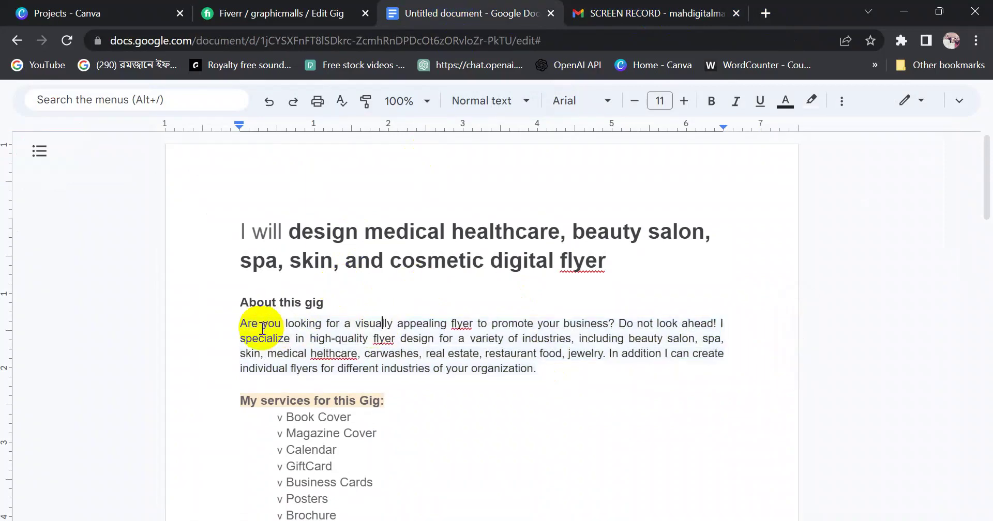
left_click_drag(239, 325, 559, 338)
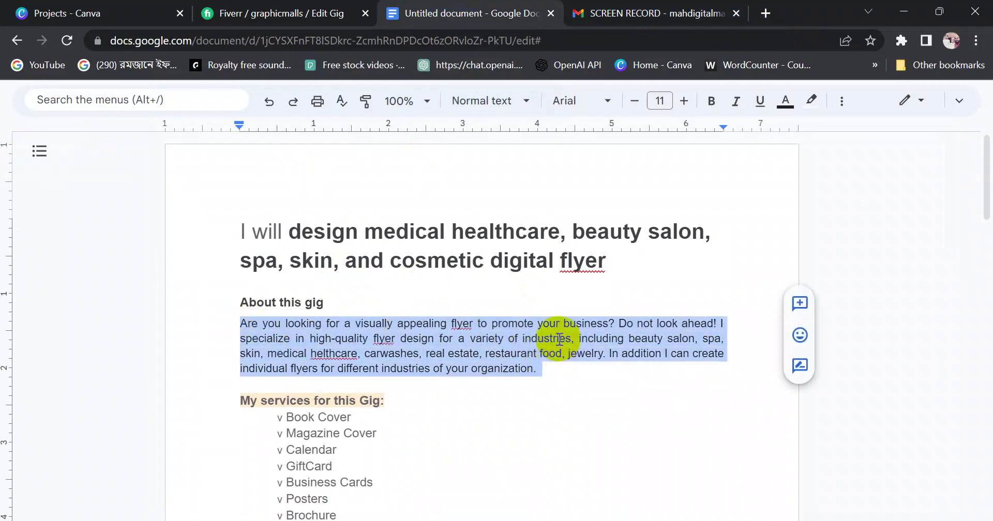
left_click(764, 13)
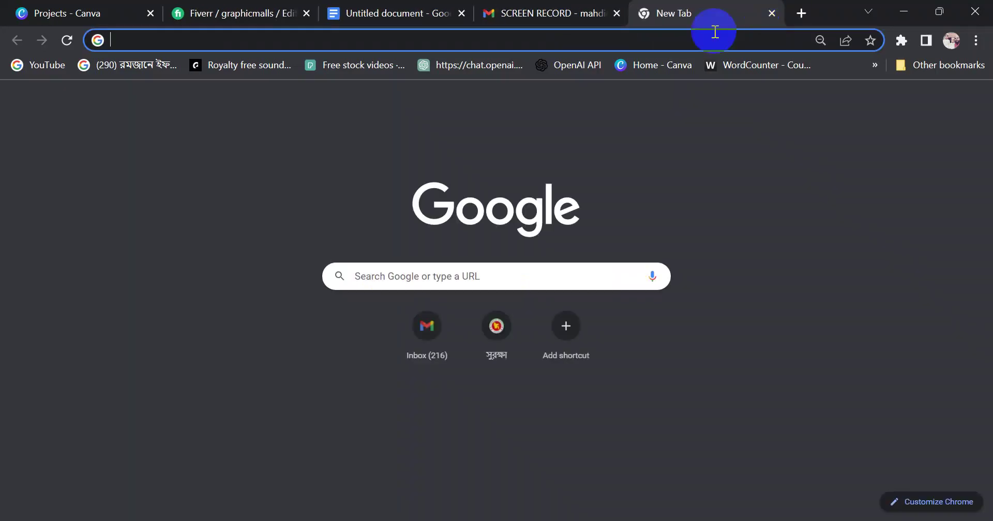
Open ChatGPT from the OpenAI apps page and copy the gig title from the Google Docs draft
left_click(571, 70)
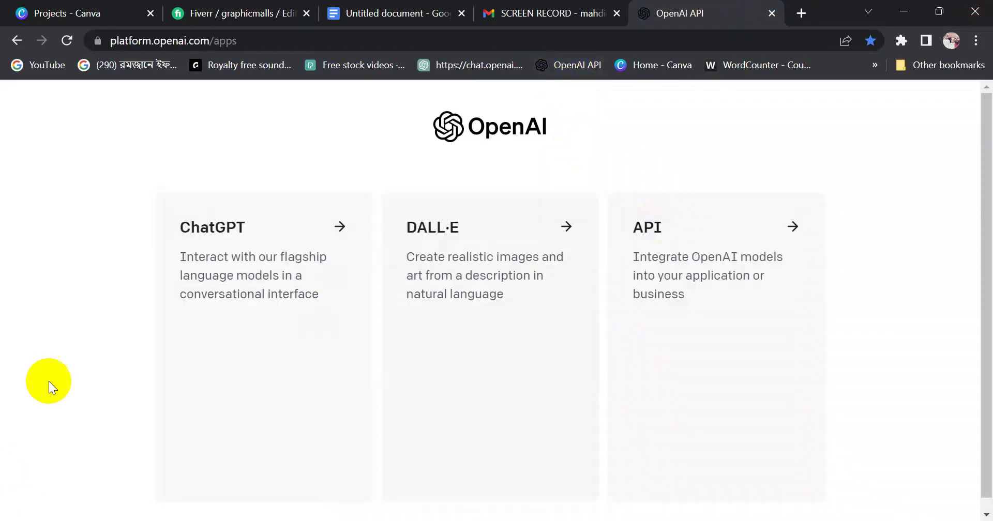
left_click(256, 279)
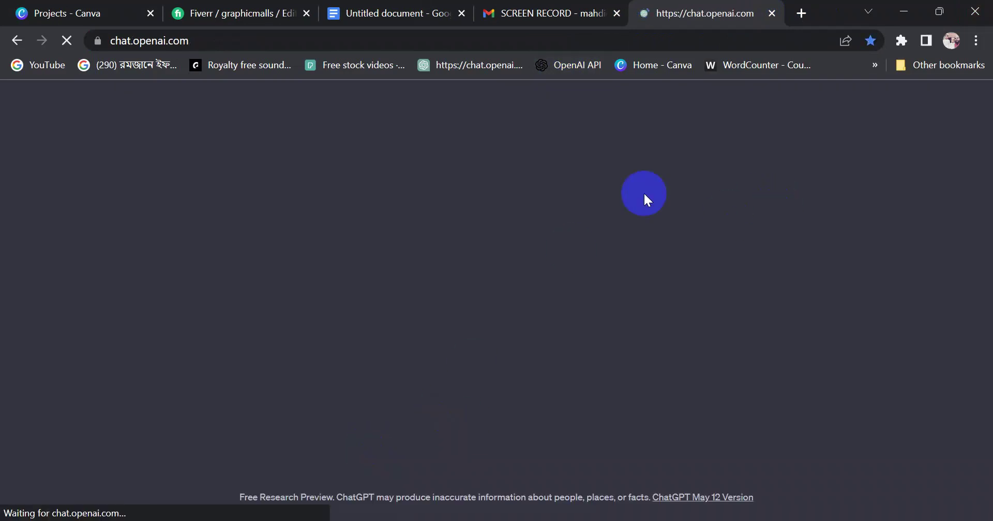
left_click(439, 20)
left_click(319, 252)
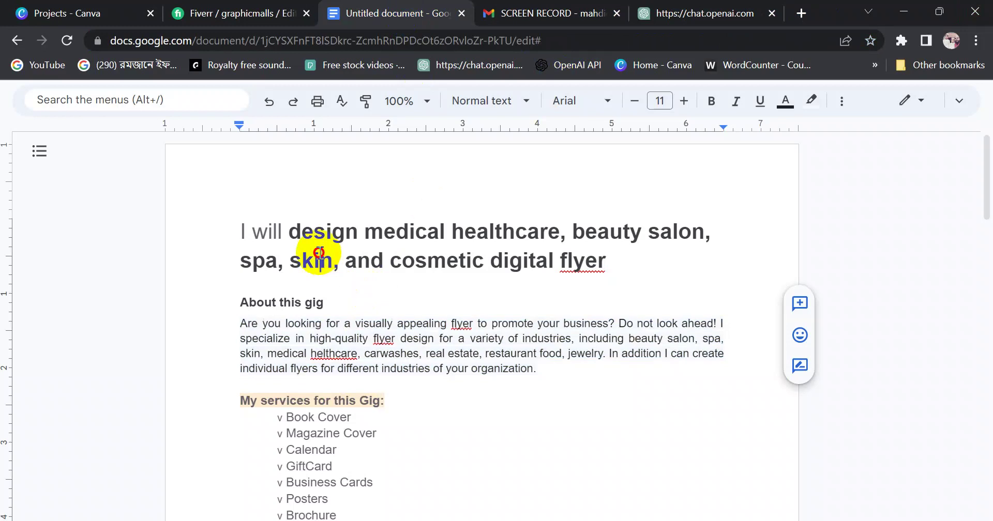
left_click_drag(283, 232, 572, 251)
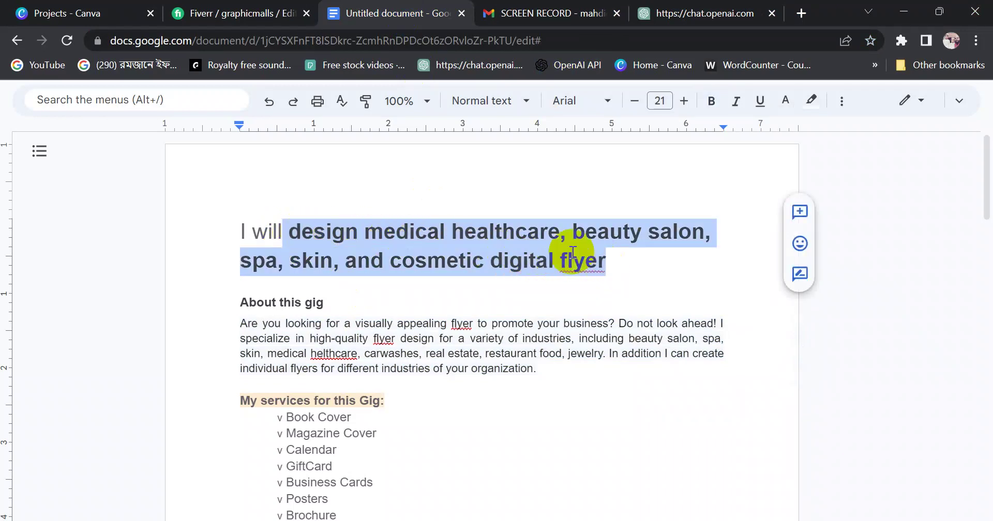
right_click(569, 230)
left_click(584, 180)
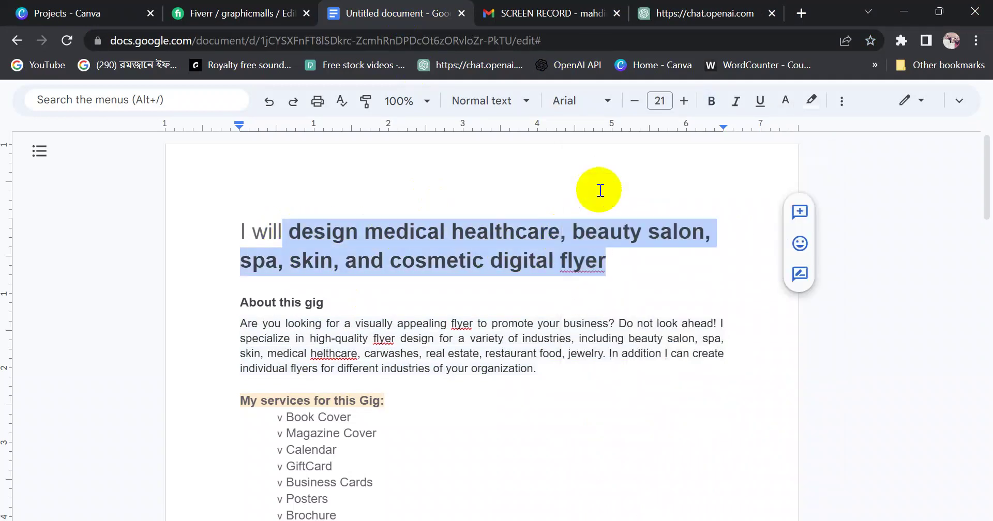
Start the ChatGPT prompt 'write a gig description :' and close the FSCapture folder window
left_click(682, 18)
left_click(367, 458)
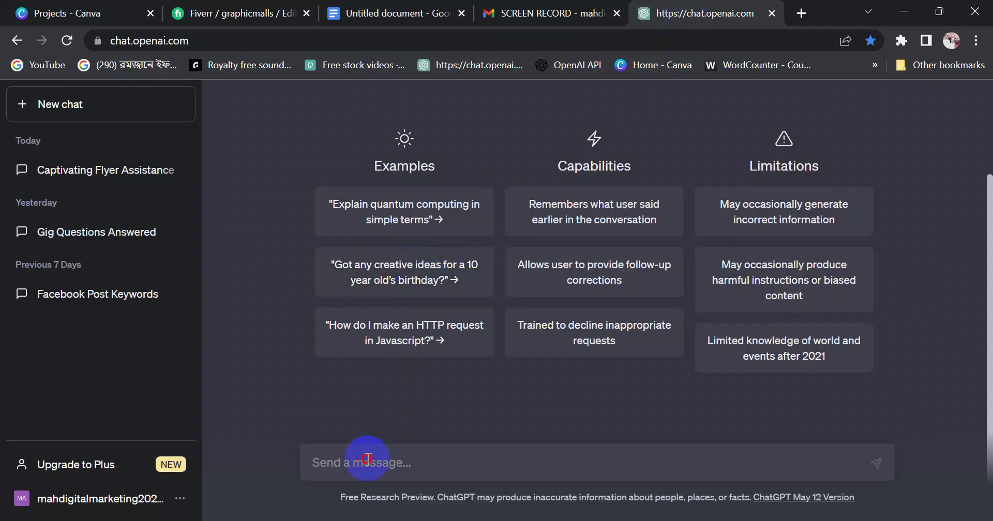
type("writ")
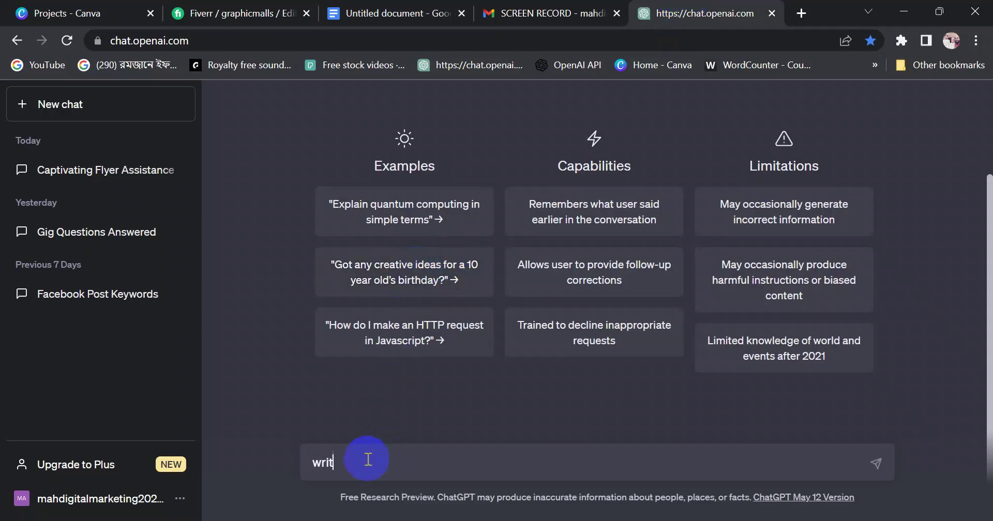
type("e a gig descri")
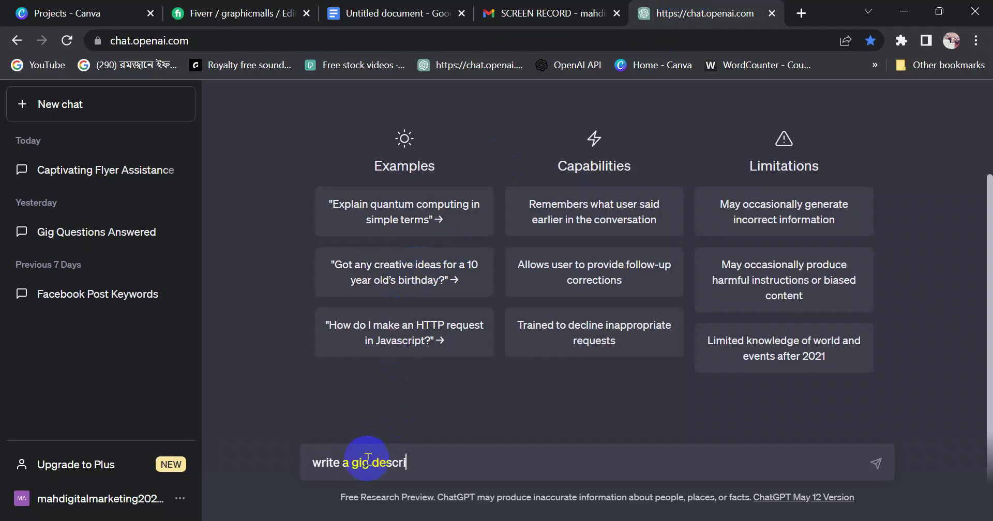
type("ption :")
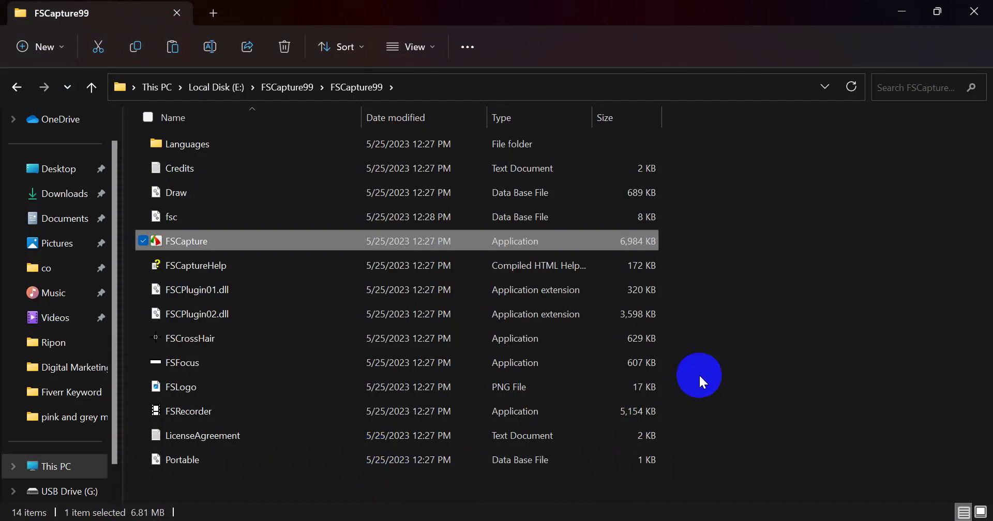
left_click(757, 364)
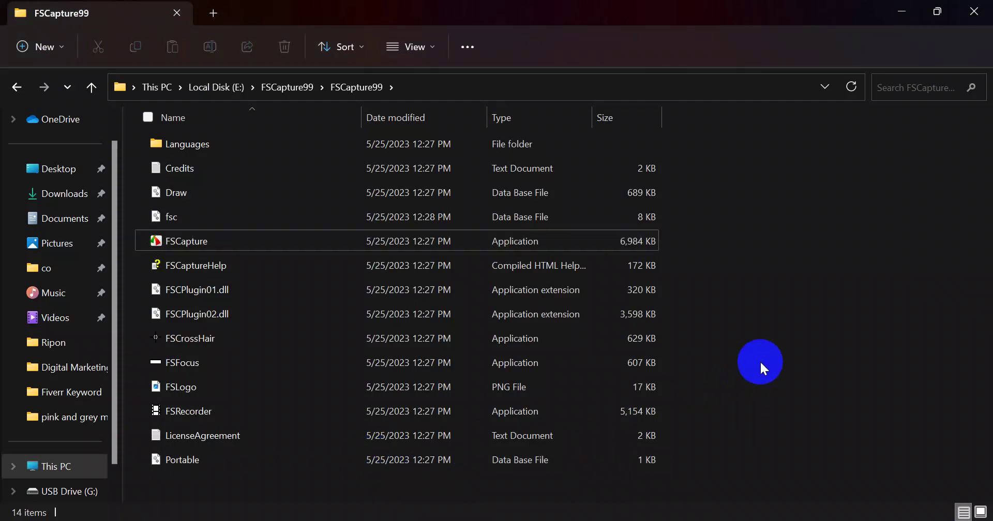
left_click(973, 11)
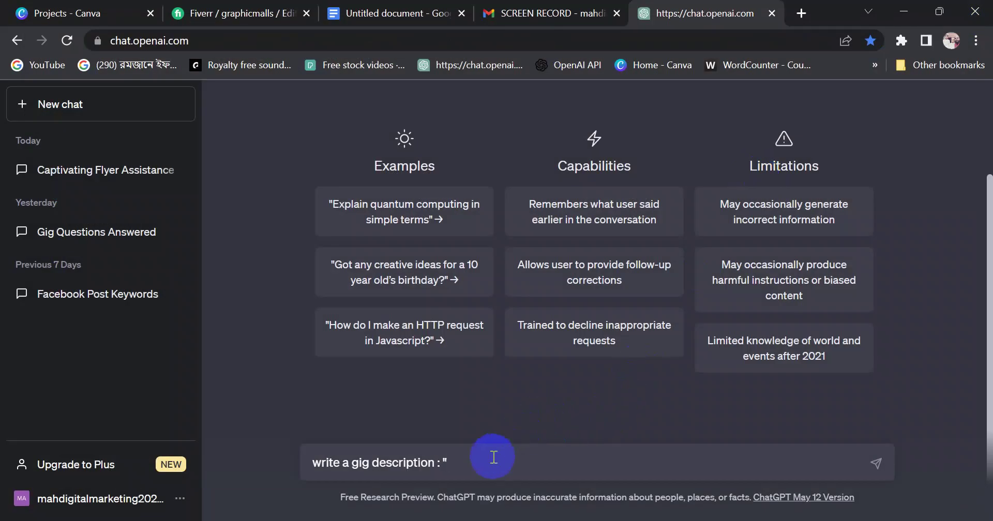
Send ChatGPT 'write a short gig description' with the pasted 'I will design…' flyer gig title
key("ctrl+v")
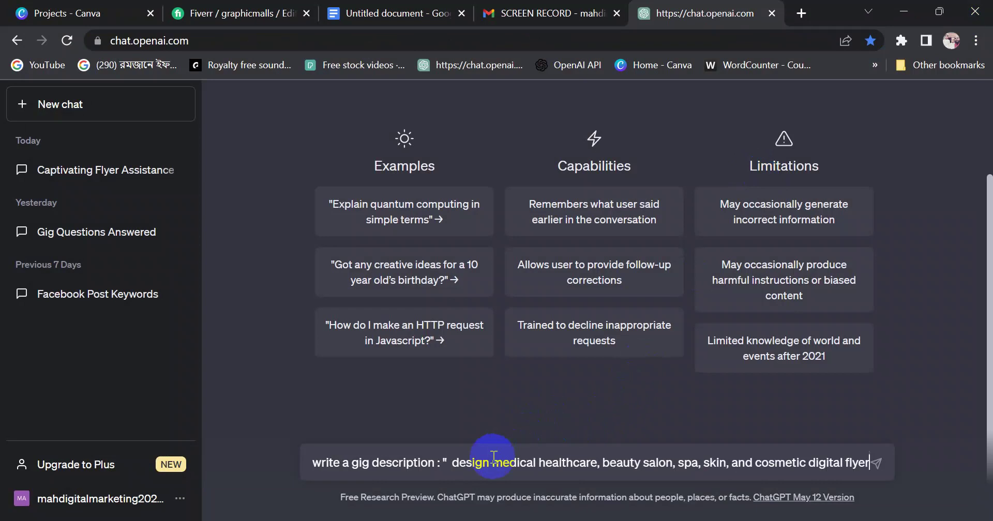
type("\"")
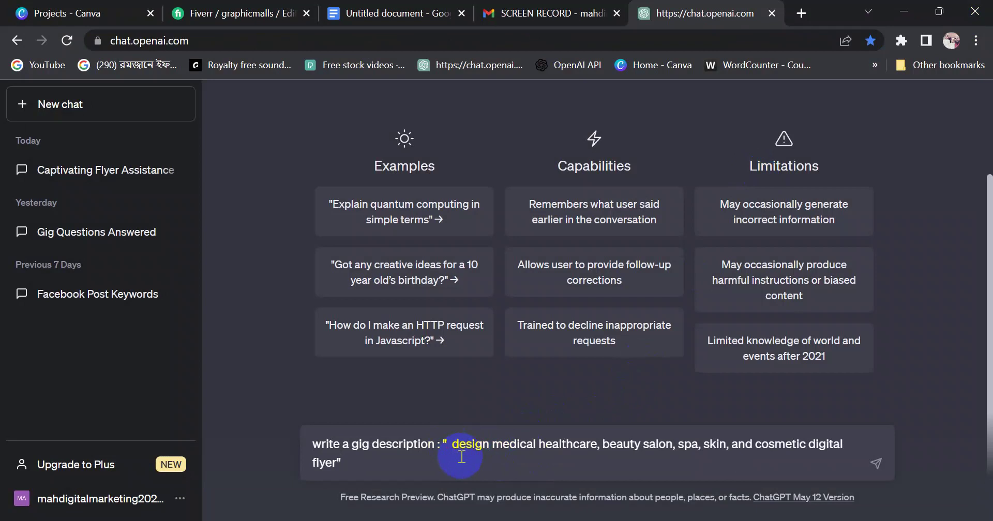
type("I will")
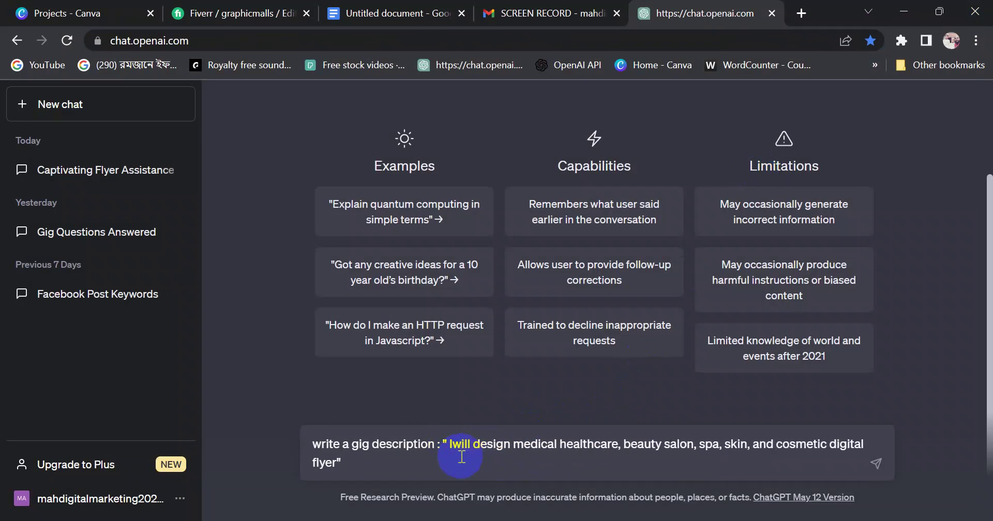
key("BackSpace")
key("BackSpace")
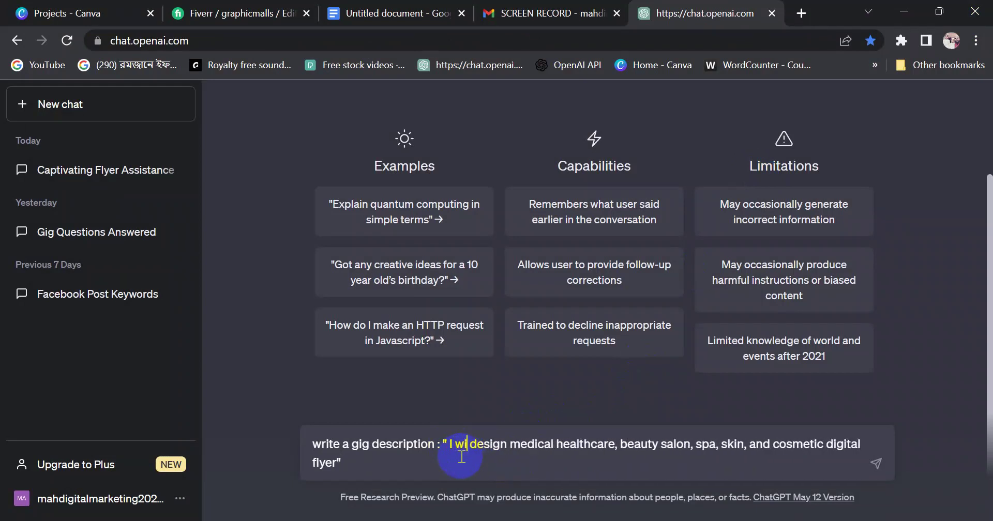
type("ll")
key("BackSpace")
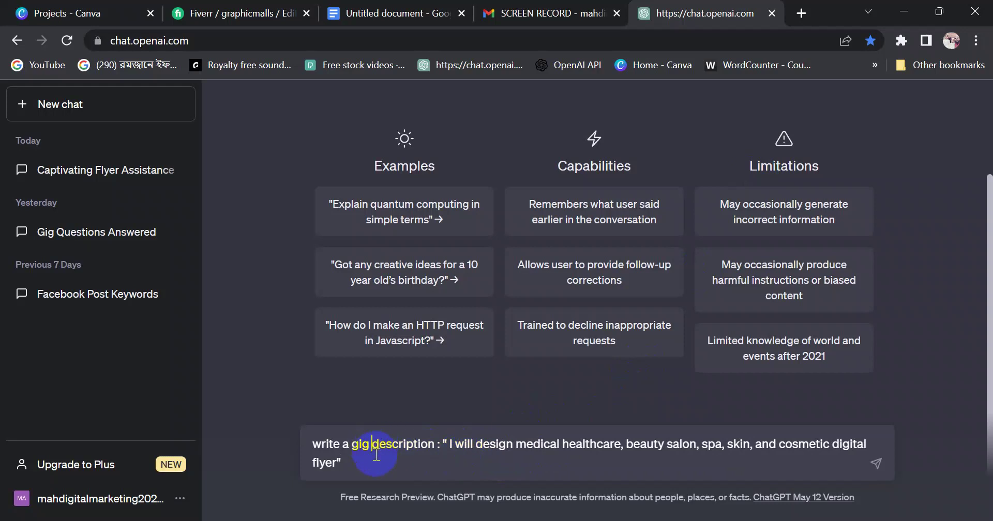
type("short")
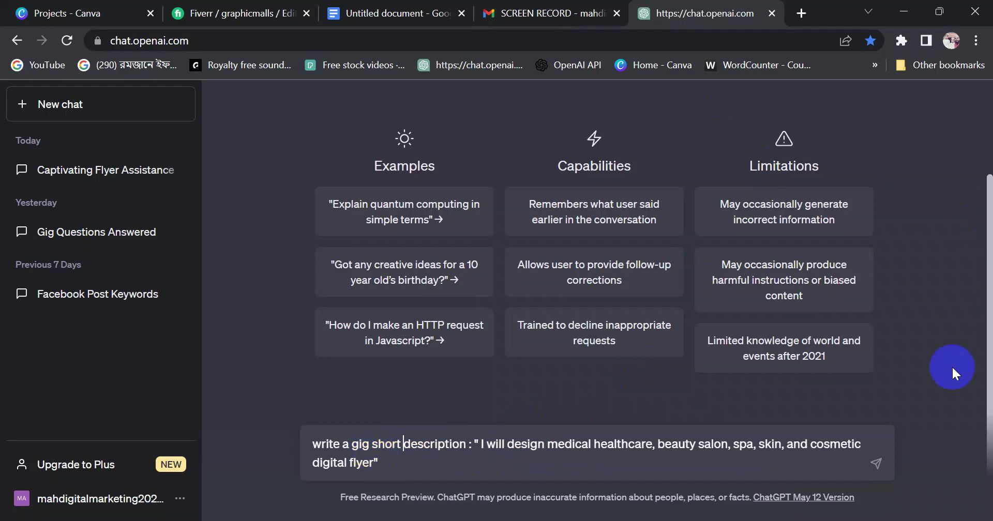
left_click_drag(400, 469, 322, 446)
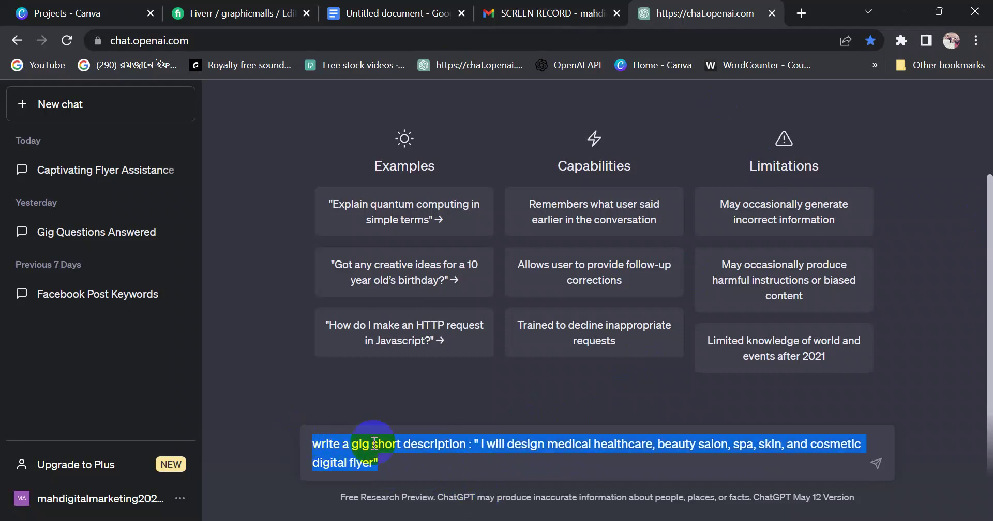
left_click(494, 456)
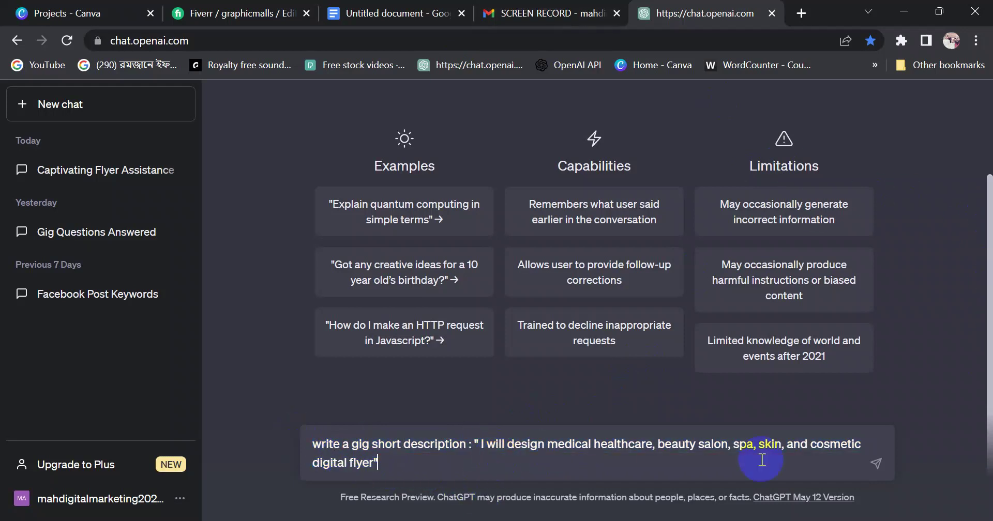
left_click(876, 467)
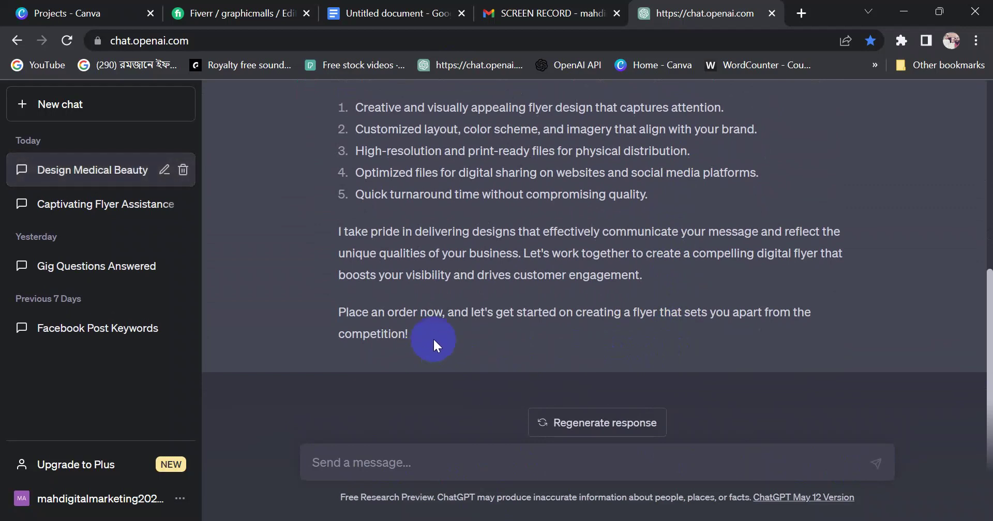
Copy ChatGPT's generated flyer gig description reply
scroll(771, 340, "up", 6)
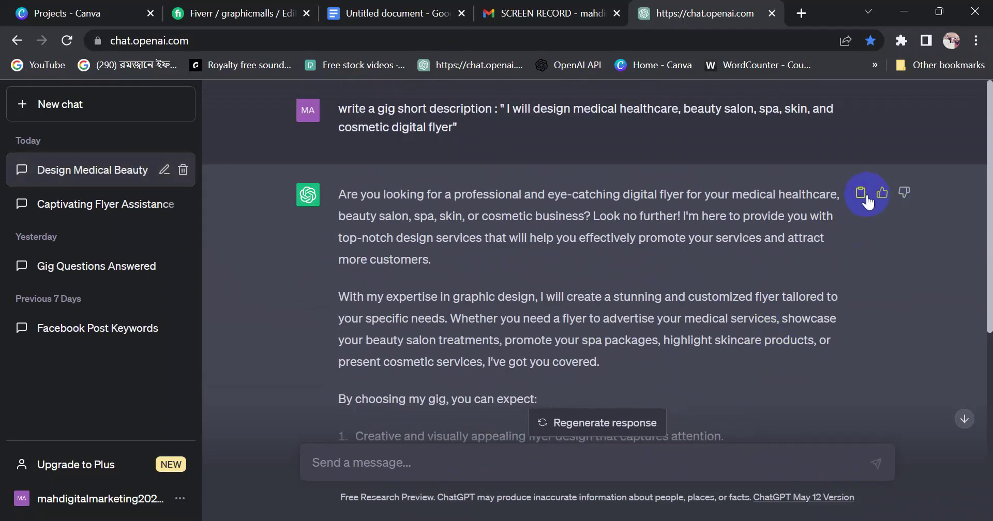
left_click(385, 13)
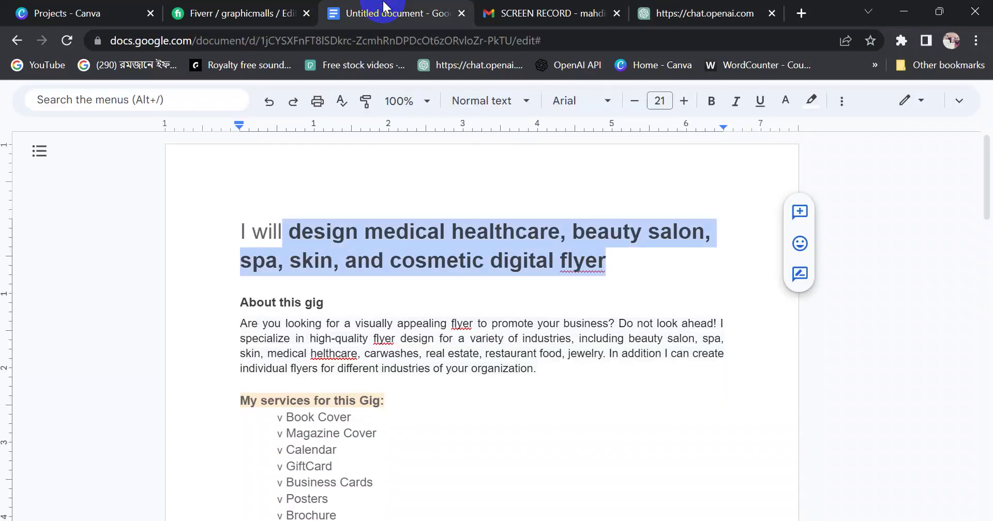
Paste ChatGPT's description on a new line below the flyer gig title in Google Docs
left_click(483, 389)
left_click(619, 266)
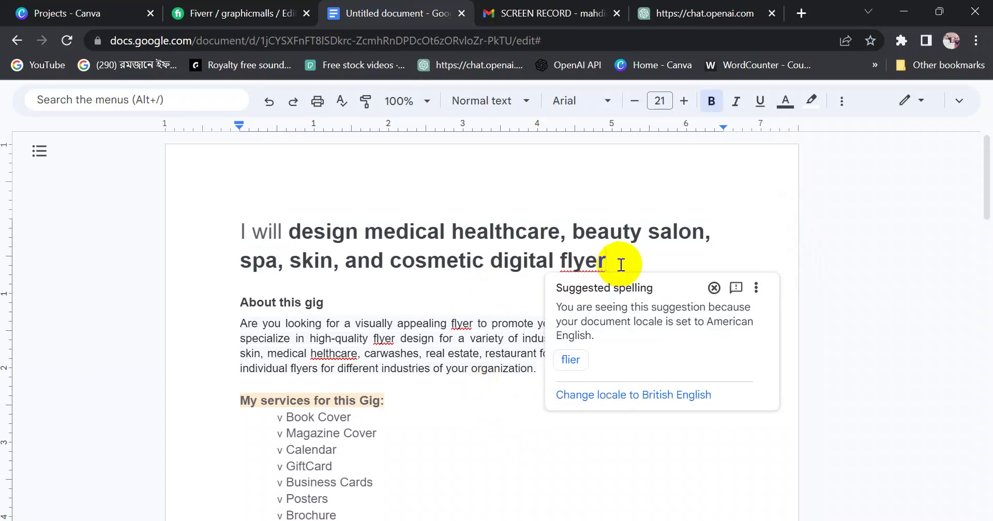
key("Return")
key("Return")
key("Return")
key("Return")
double_click(294, 314)
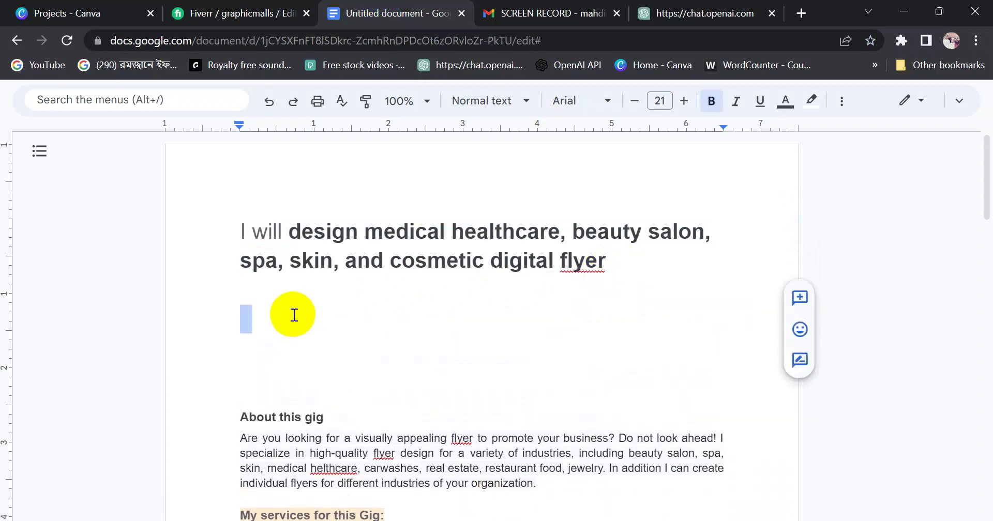
key("ctrl+v")
scroll(294, 321, "up", 15)
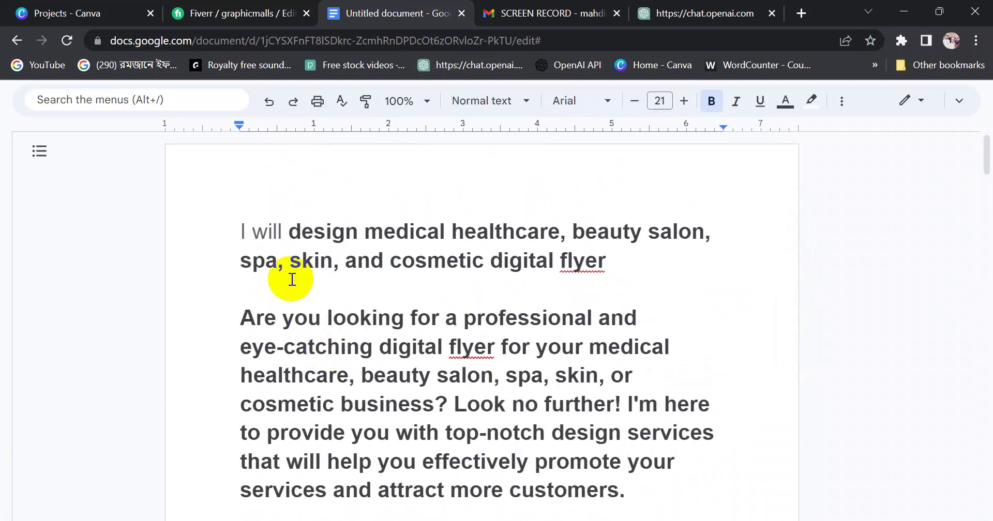
Review the pasted description's opening question and first paragraph
left_click_drag(248, 318, 589, 321)
left_click(623, 318)
mouse_move(241, 345)
left_mouse_down()
mouse_move(662, 348)
mouse_move(393, 383)
mouse_move(326, 381)
mouse_move(621, 377)
mouse_move(343, 405)
mouse_move(425, 404)
left_mouse_up()
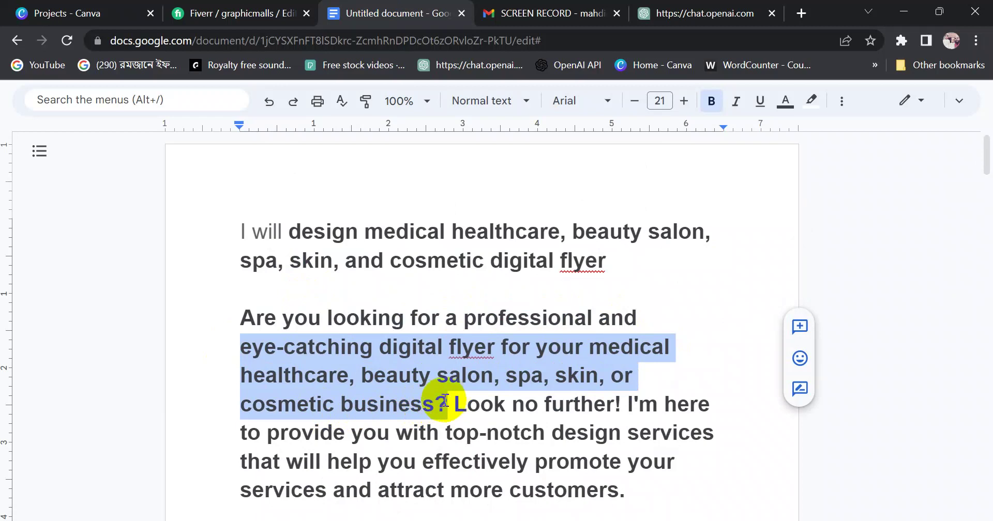
scroll(988, 151, "down", 2)
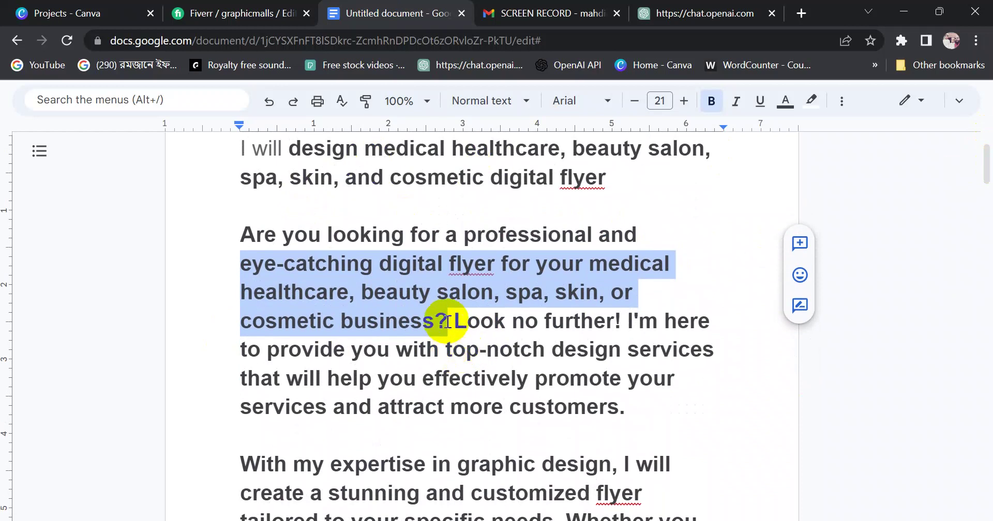
left_click_drag(446, 321, 247, 233)
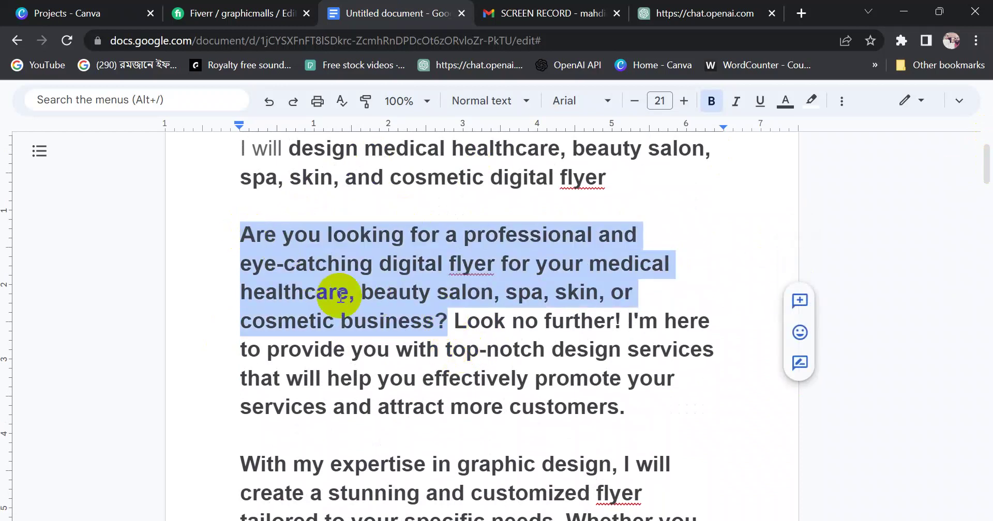
left_click(436, 323)
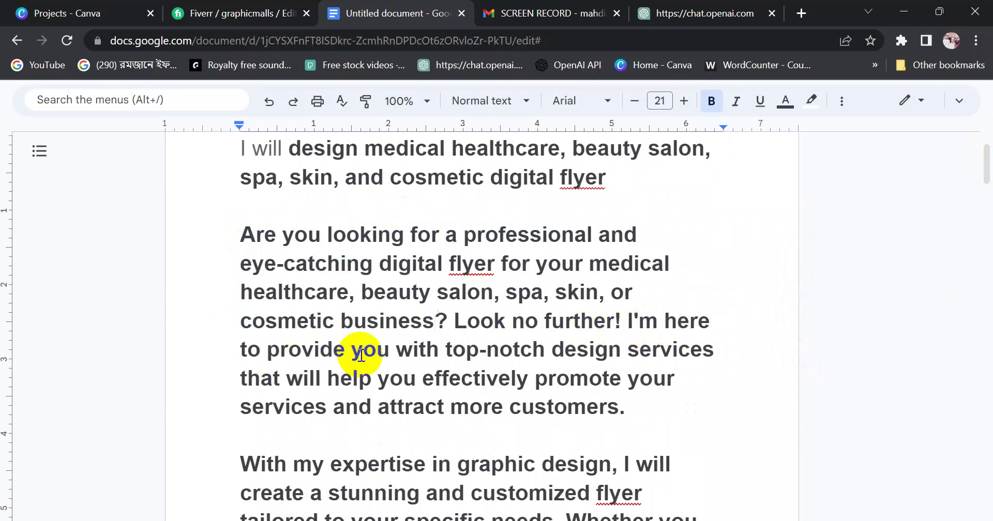
left_click_drag(366, 353, 421, 349)
left_click(458, 350)
double_click(528, 357)
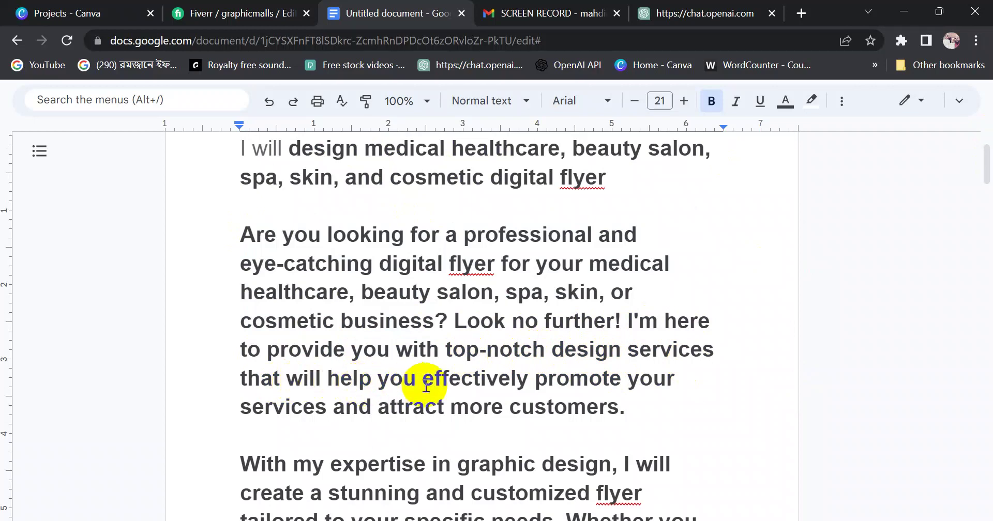
left_click_drag(424, 379, 619, 411)
left_click(645, 415)
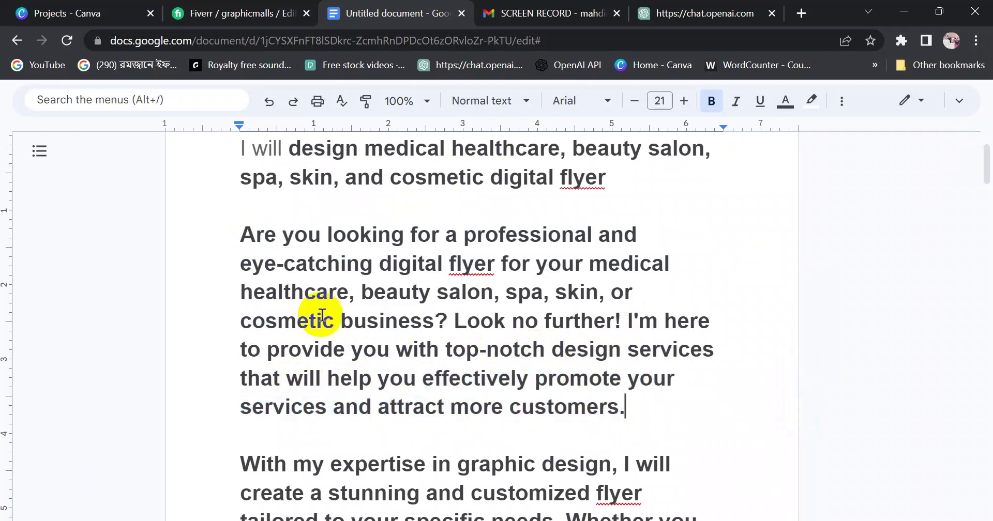
left_click_drag(241, 234, 643, 401)
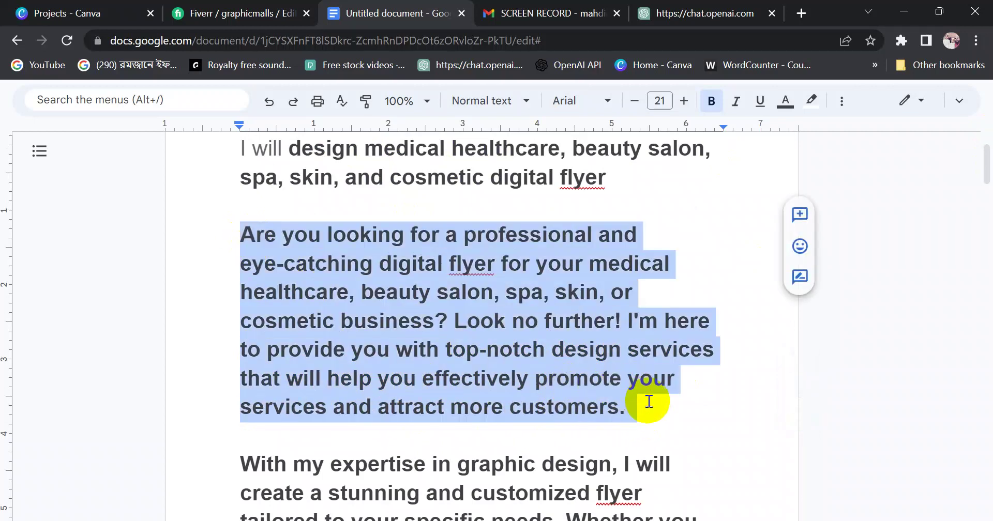
left_click_drag(985, 164, 986, 204)
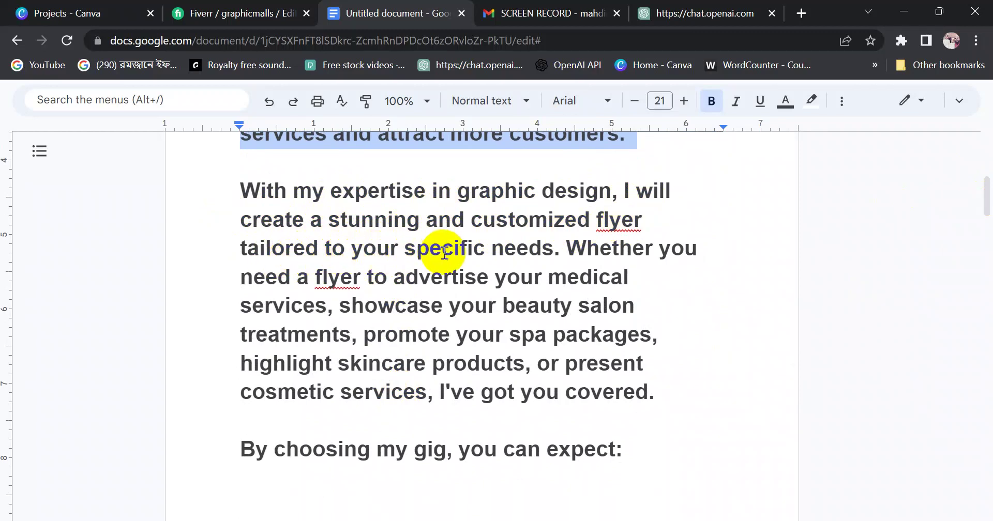
left_click_drag(549, 249, 257, 203)
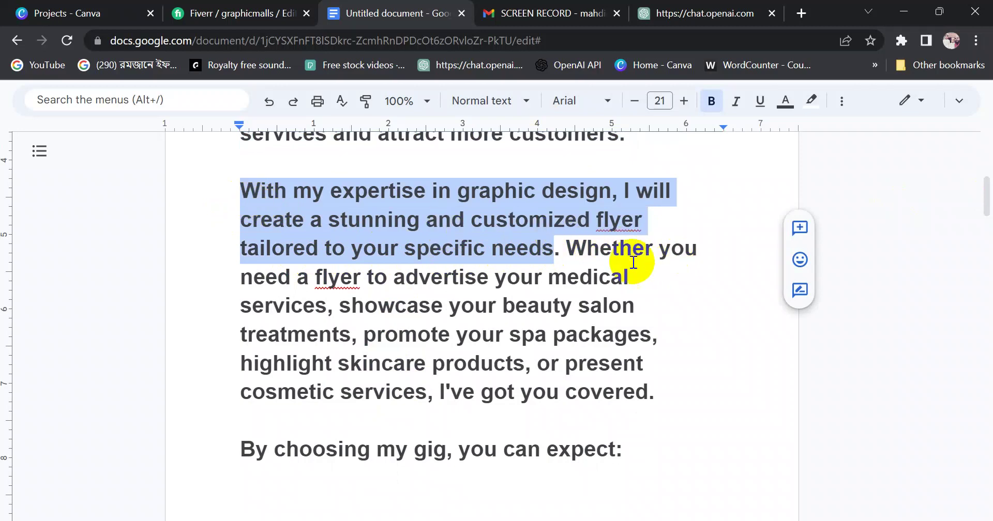
left_click_drag(586, 250, 599, 250)
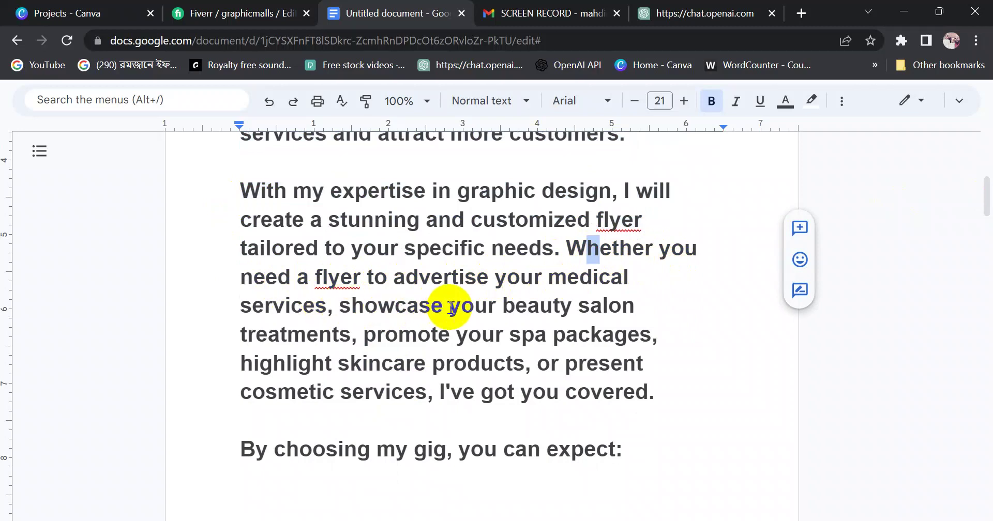
left_click(369, 340)
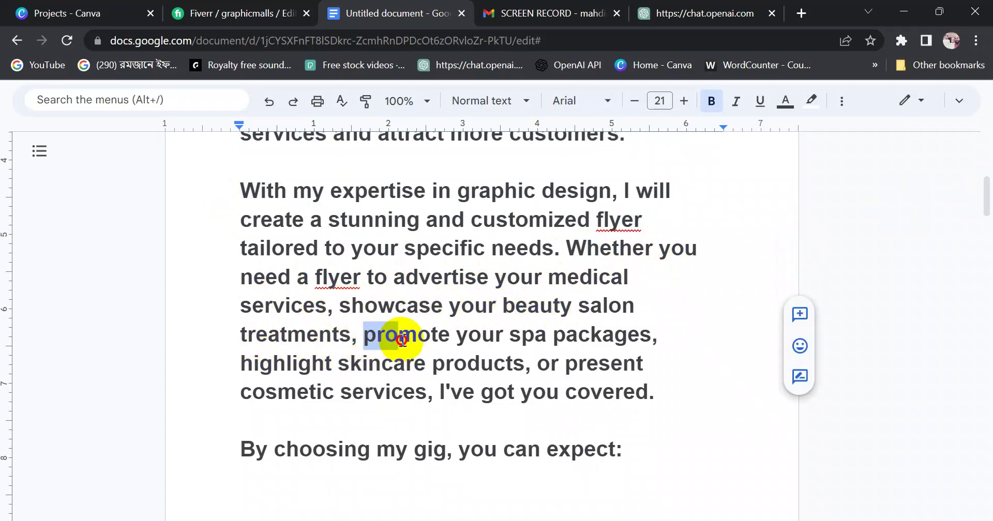
left_click_drag(241, 337, 657, 342)
left_click(326, 375)
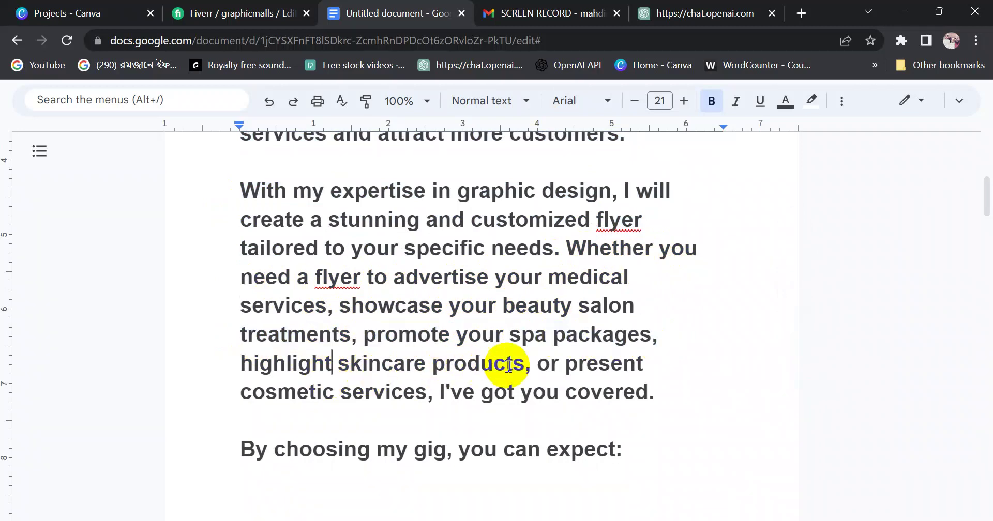
left_click_drag(538, 366, 455, 393)
left_click(473, 394)
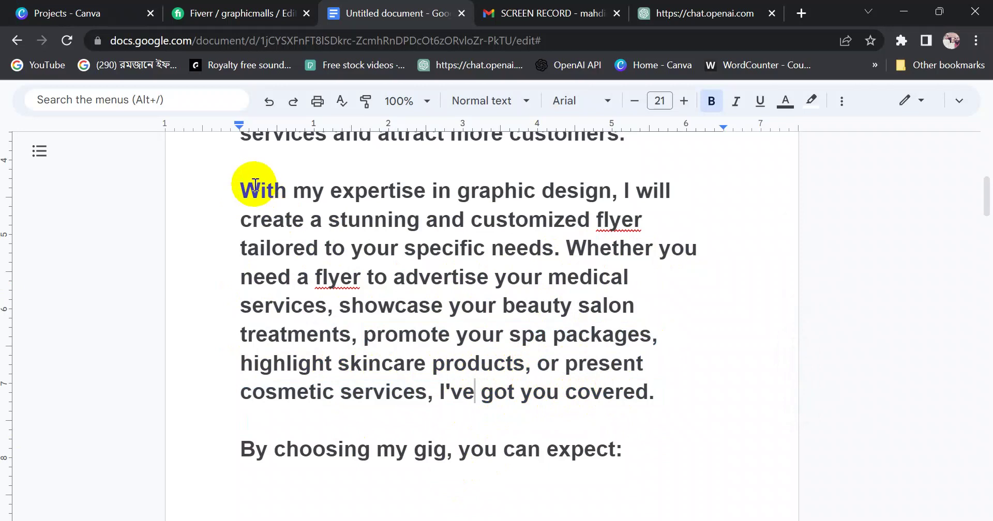
left_click_drag(255, 185, 667, 396)
Select the description text from 'Are you looking…' down to the line ending 'competition!'
scroll(571, 359, "down", 5)
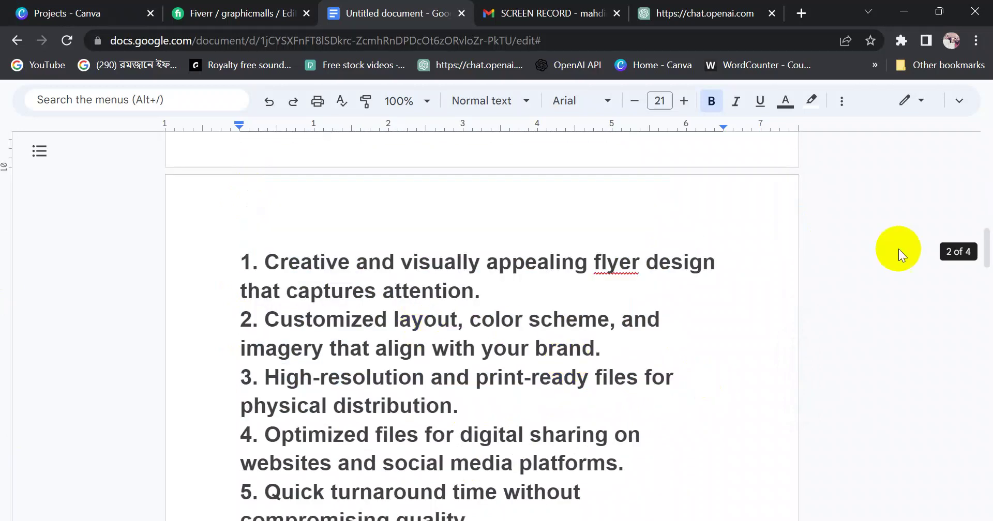
scroll(985, 232, "up", 4)
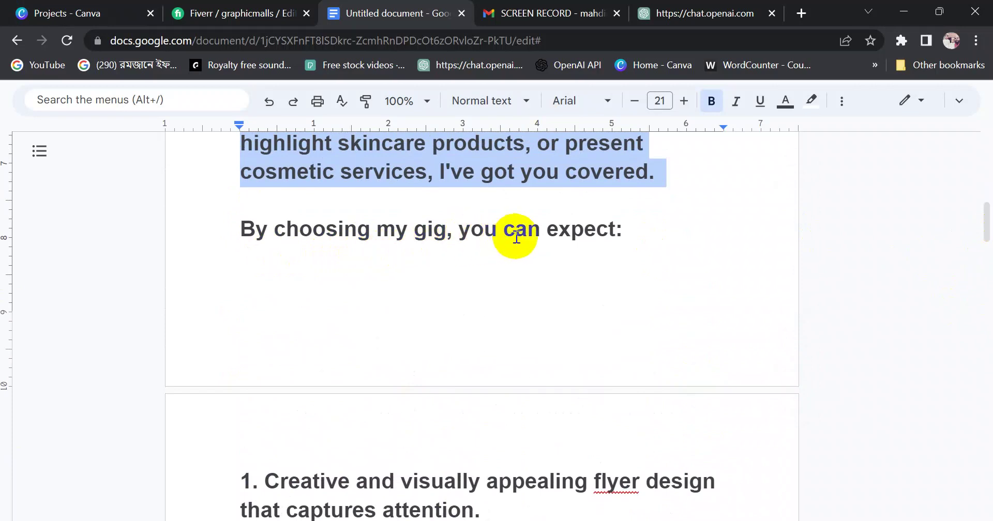
left_click_drag(630, 227, 232, 224)
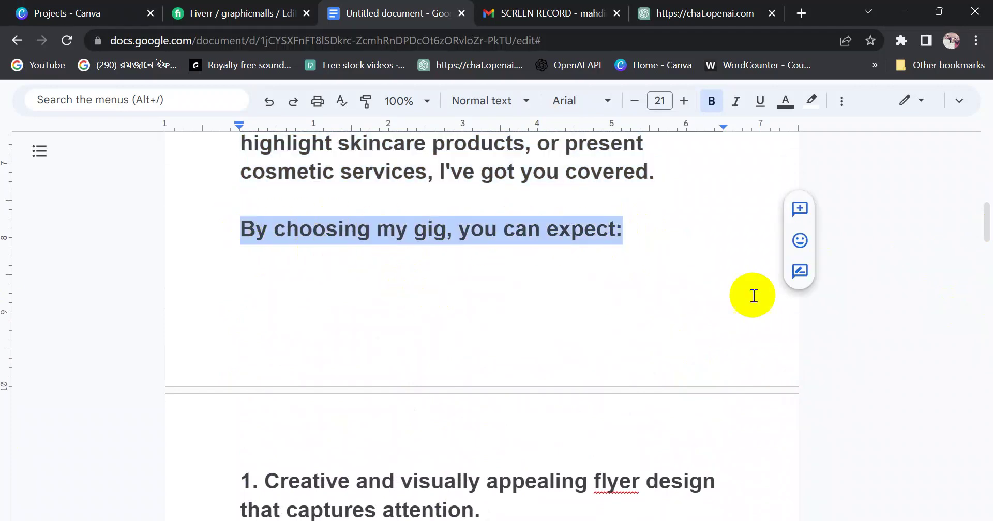
left_click_drag(986, 228, 983, 313)
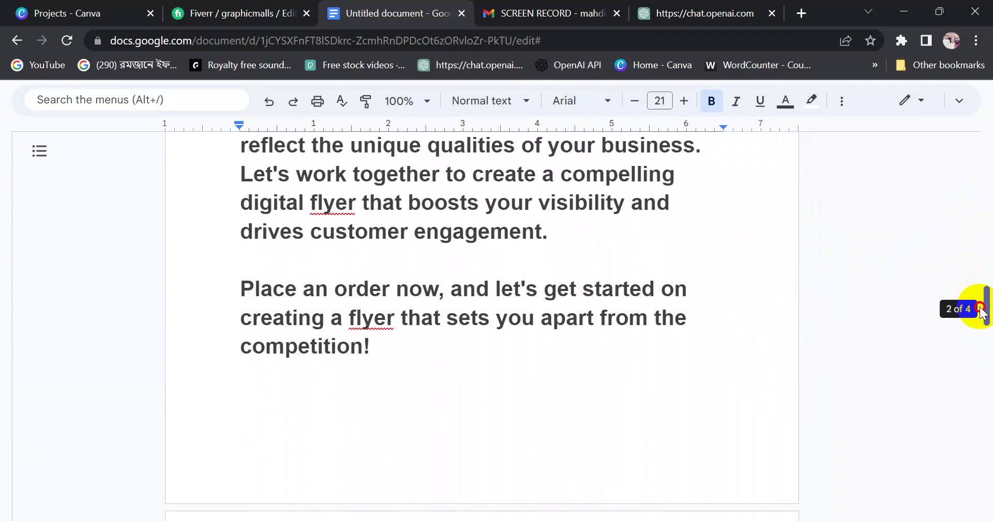
left_click_drag(981, 312, 957, 215)
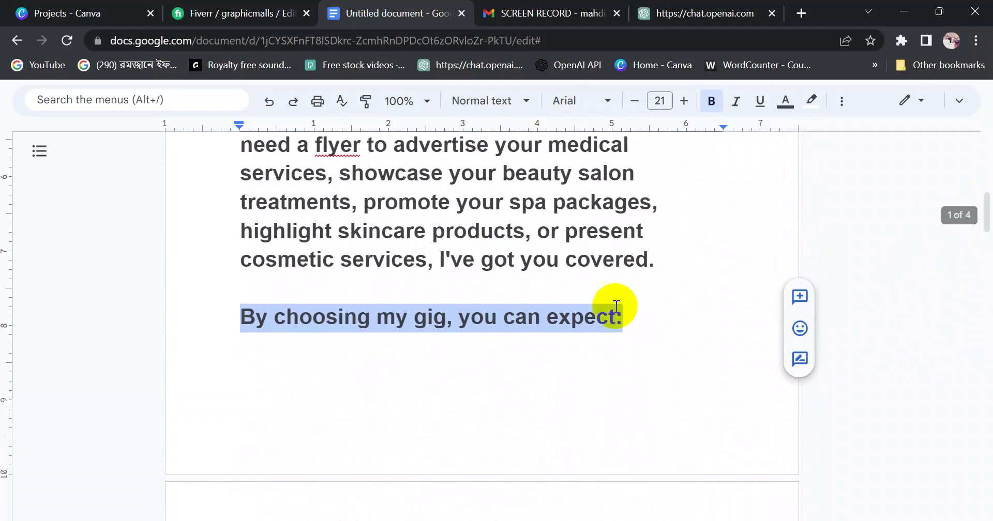
left_click(339, 334)
scroll(287, 313, "up", 10)
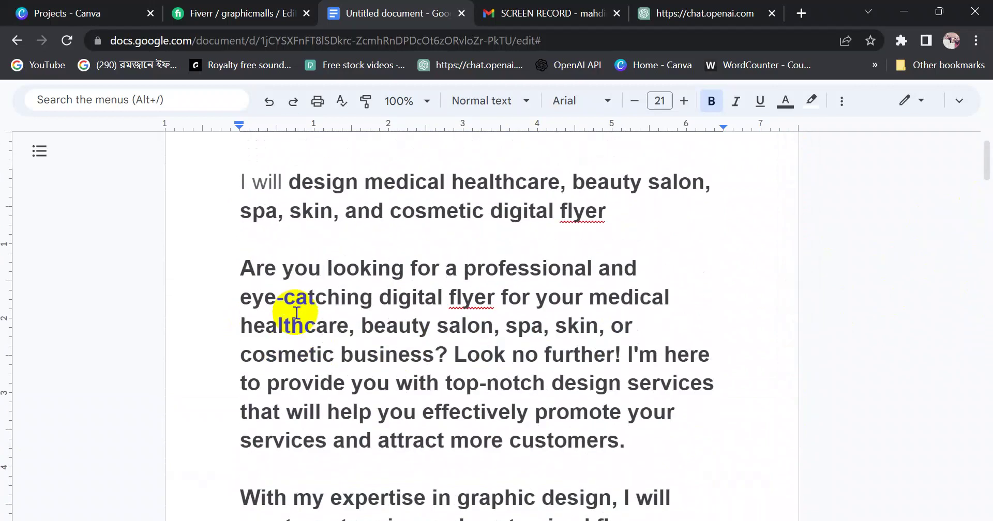
left_click_drag(242, 315, 369, 480)
left_click_drag(351, 250, 391, 221)
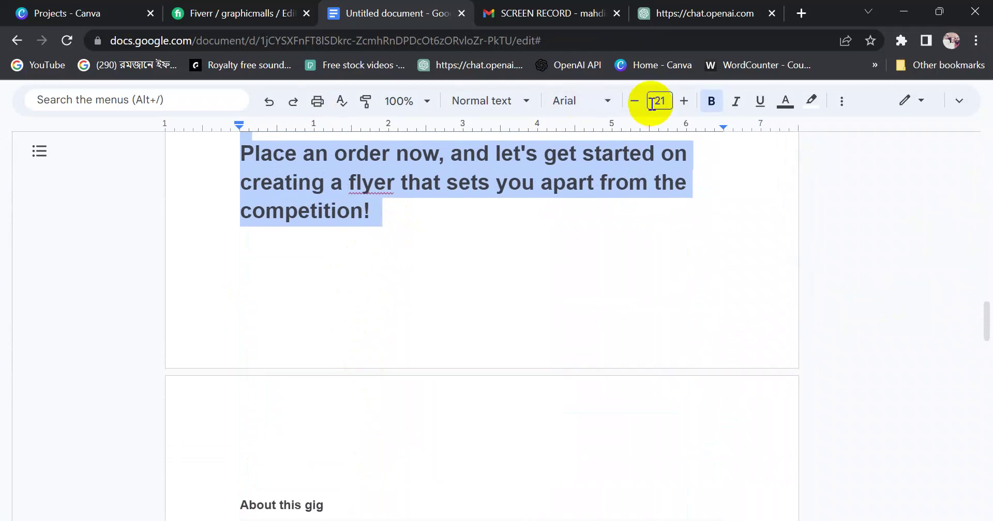
Reduce the selected description to 19 pt and turn bold off
left_click(632, 101)
left_click(632, 102)
left_click(711, 101)
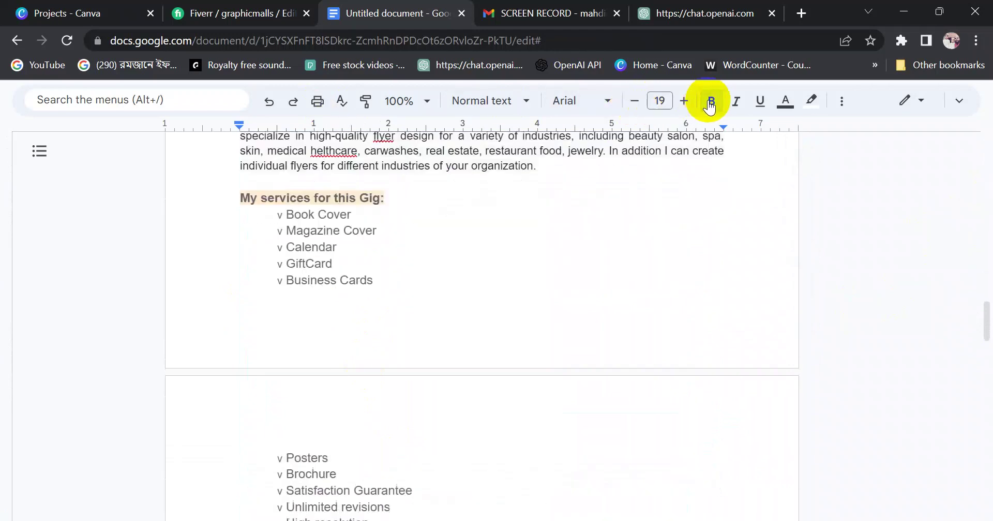
scroll(628, 238, "down", 5)
scroll(549, 305, "up", 10)
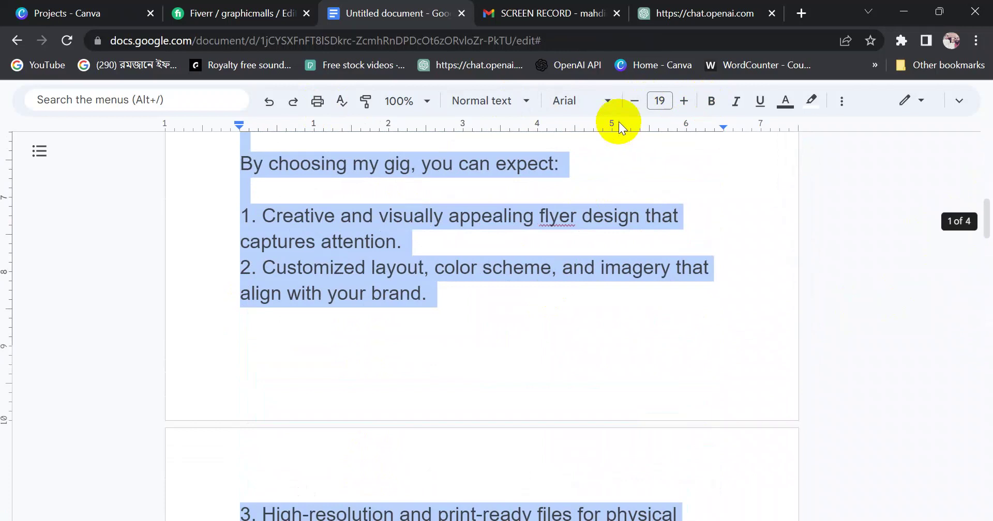
scroll(654, 266, "up", 10)
left_click(445, 340)
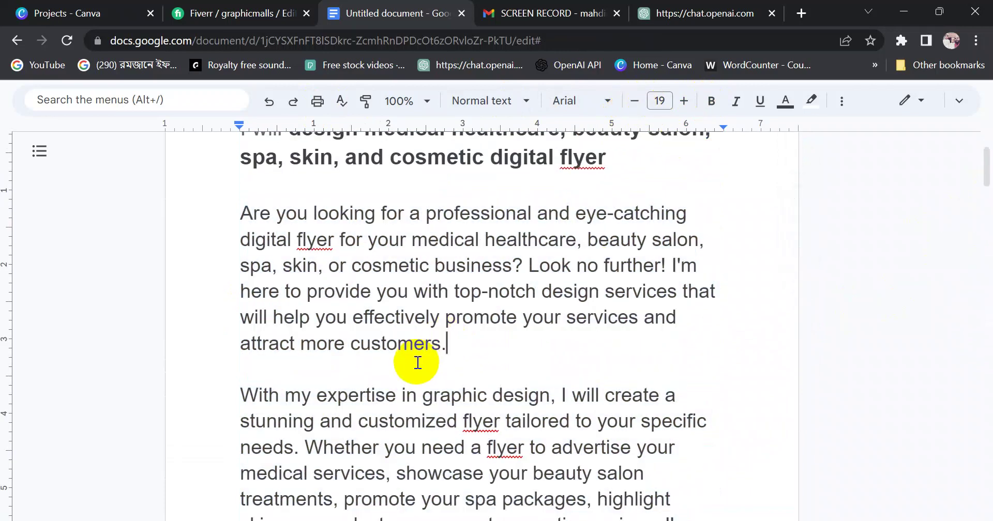
left_click(386, 396)
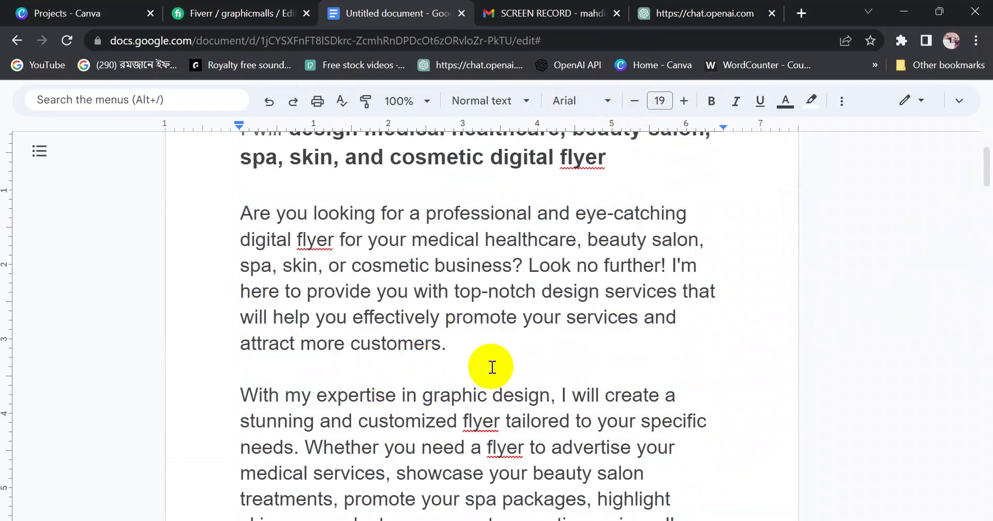
left_click_drag(986, 174, 985, 220)
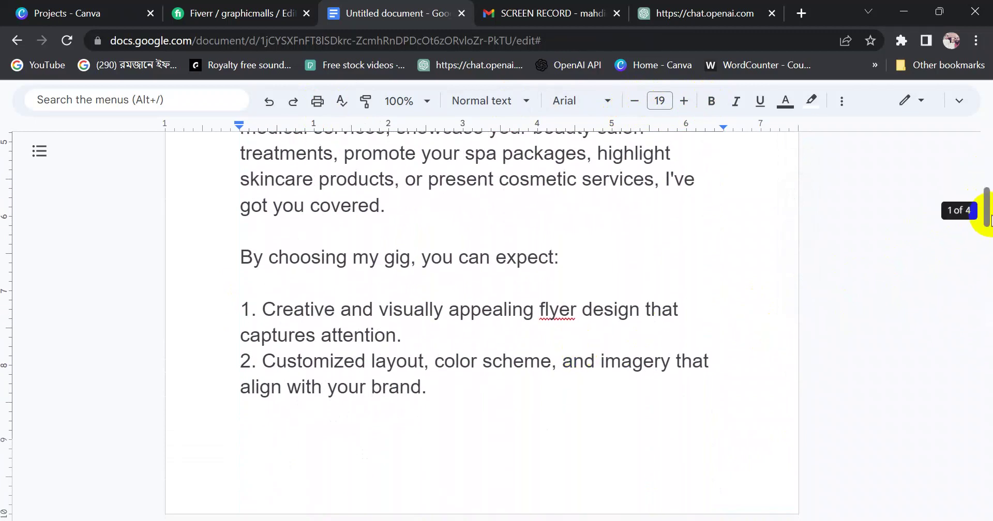
Examine the phrases of the 'By choosing my gig, you can expect:' line
left_click(315, 308)
left_click_drag(240, 258, 565, 258)
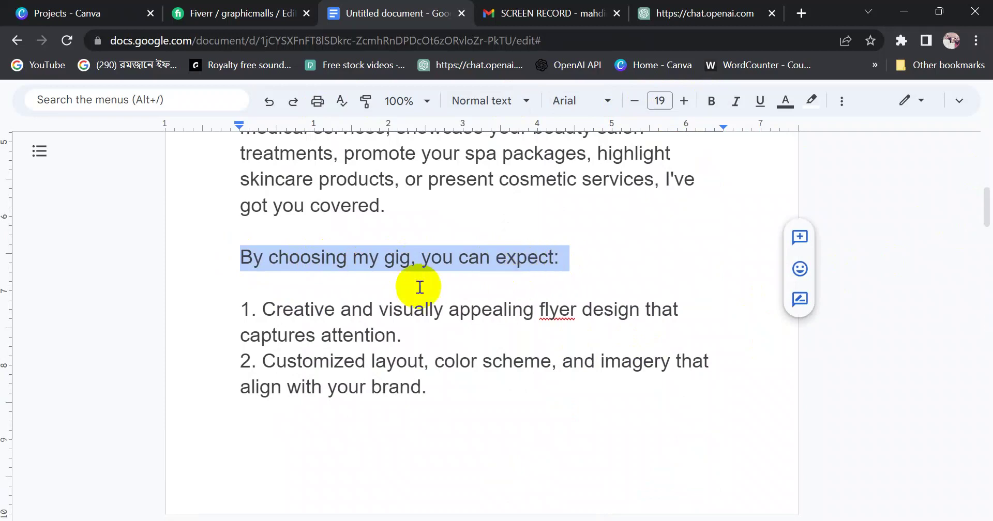
left_click(319, 280)
double_click(438, 266)
left_click(222, 268)
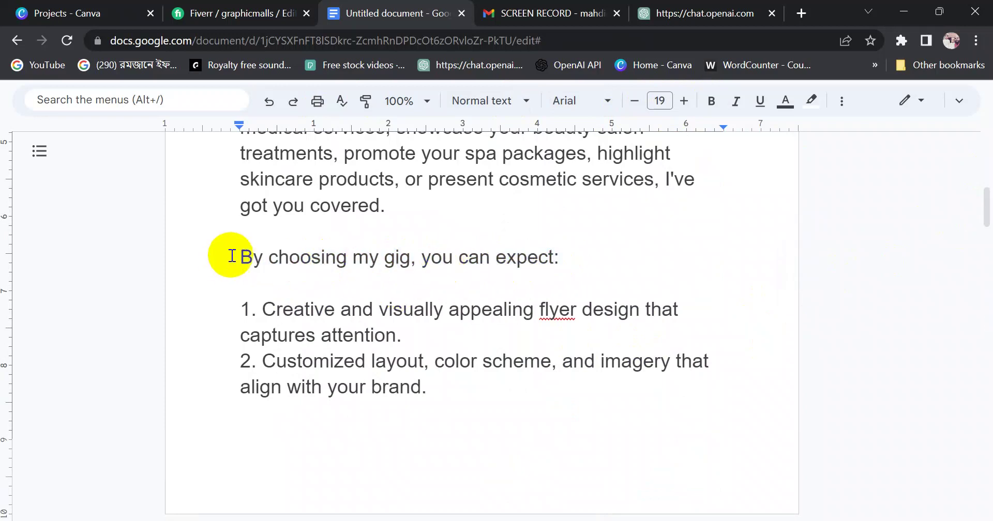
left_click_drag(233, 255, 555, 249)
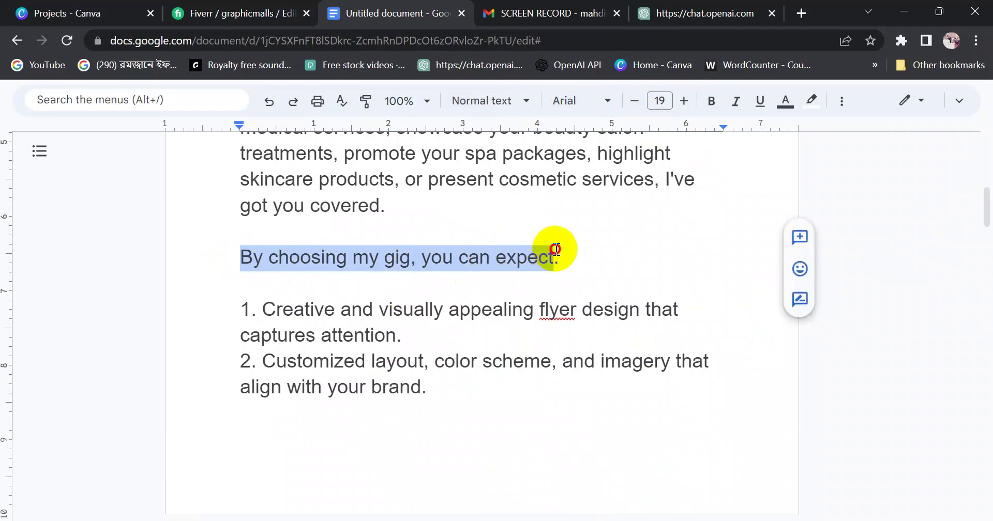
left_click_drag(241, 261, 558, 256)
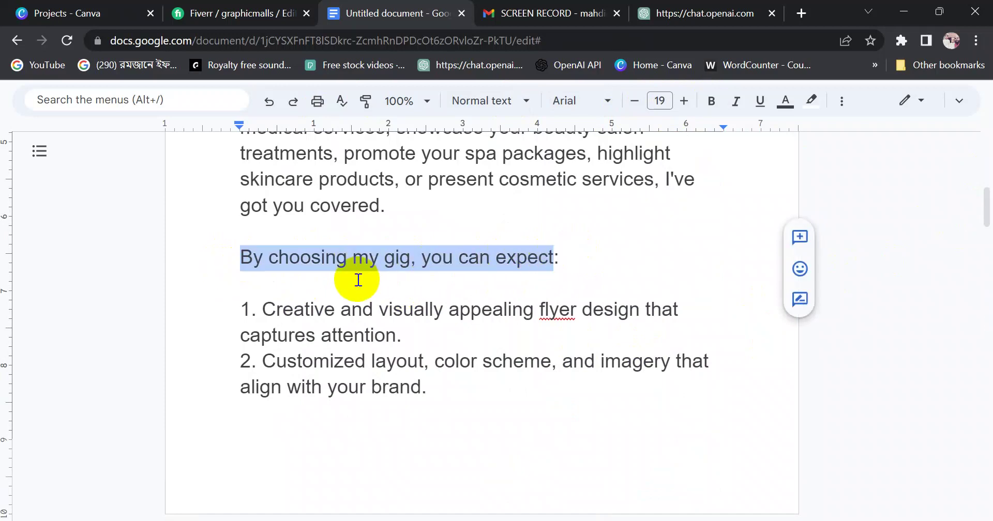
left_click(355, 280)
left_click_drag(233, 261, 418, 253)
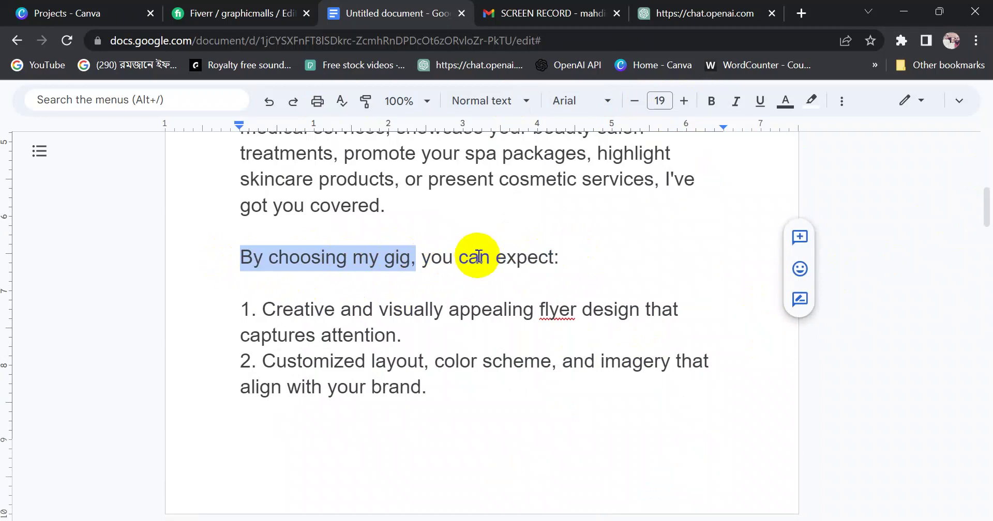
left_click(466, 257)
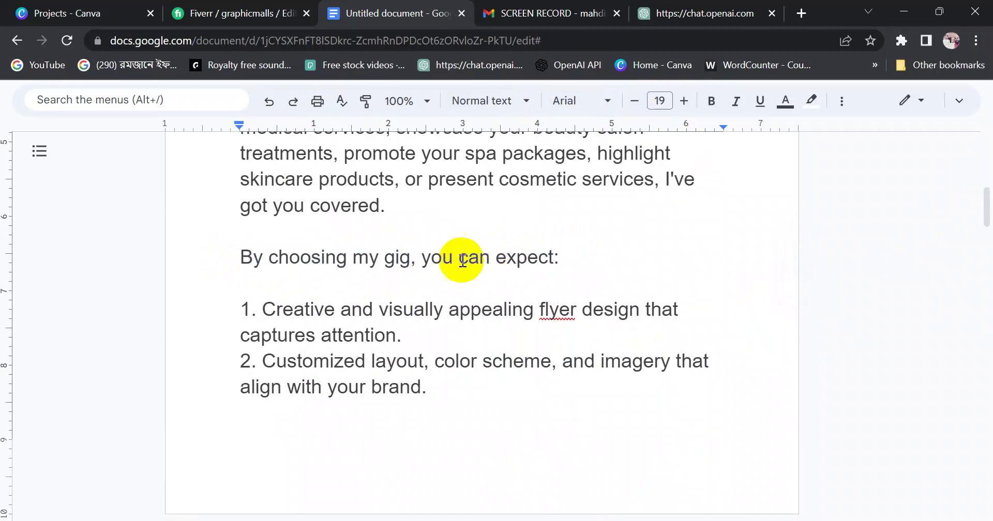
left_click_drag(420, 257, 551, 257)
left_click(557, 279)
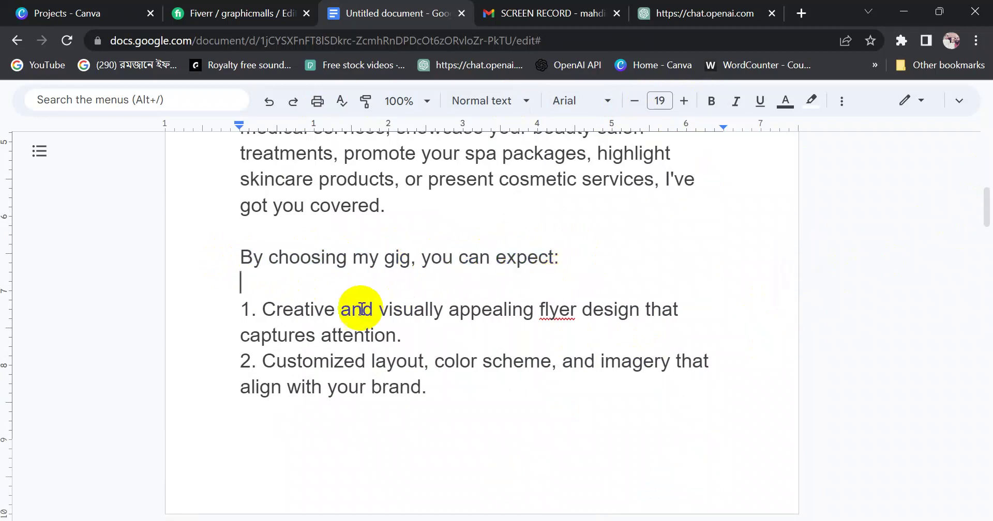
Review the wording of benefit list items 1 and 2
left_click_drag(263, 310, 662, 311)
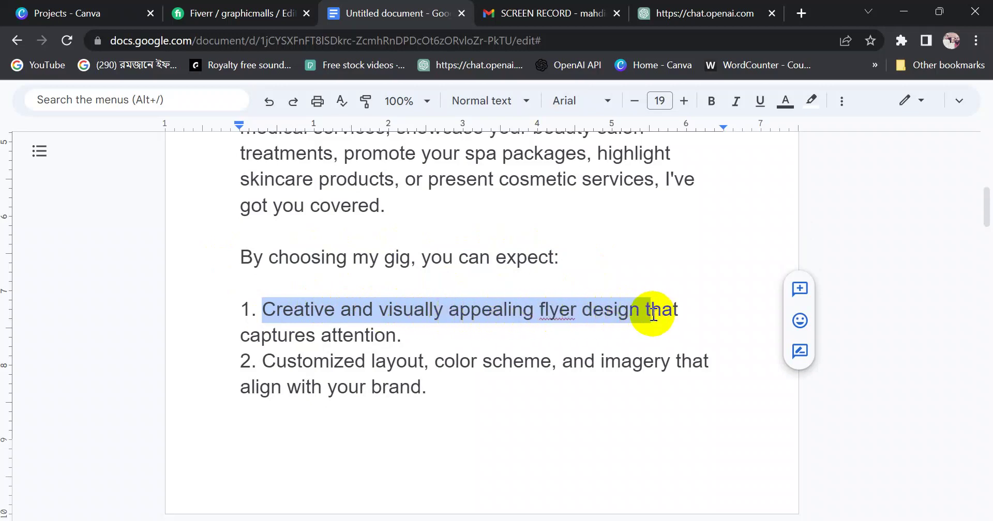
left_click(277, 333)
left_click_drag(239, 335, 400, 334)
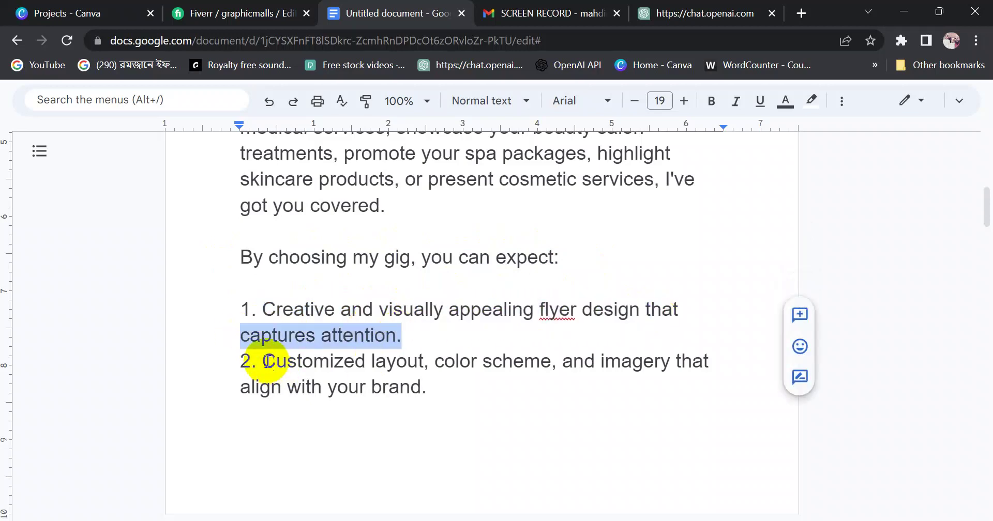
left_click_drag(268, 361, 685, 363)
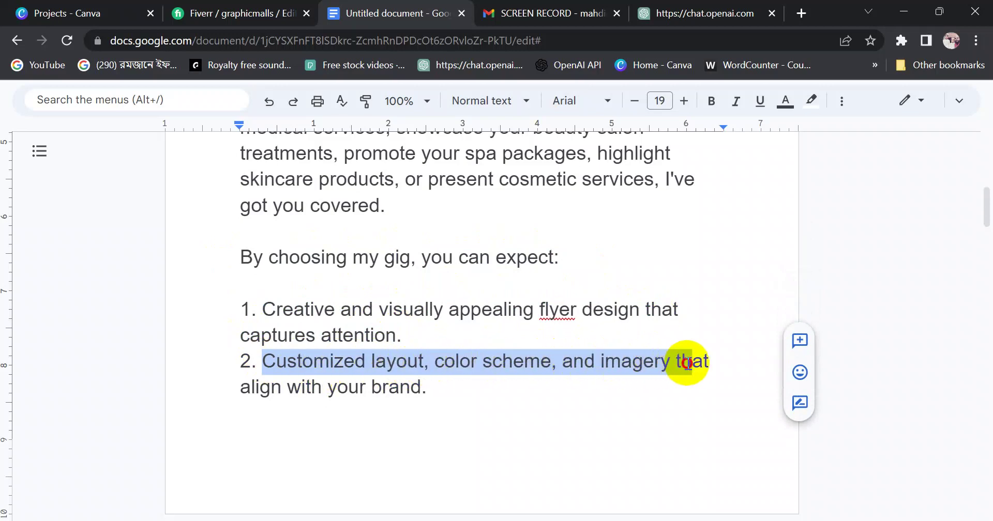
left_click(394, 421)
left_click_drag(241, 390, 434, 388)
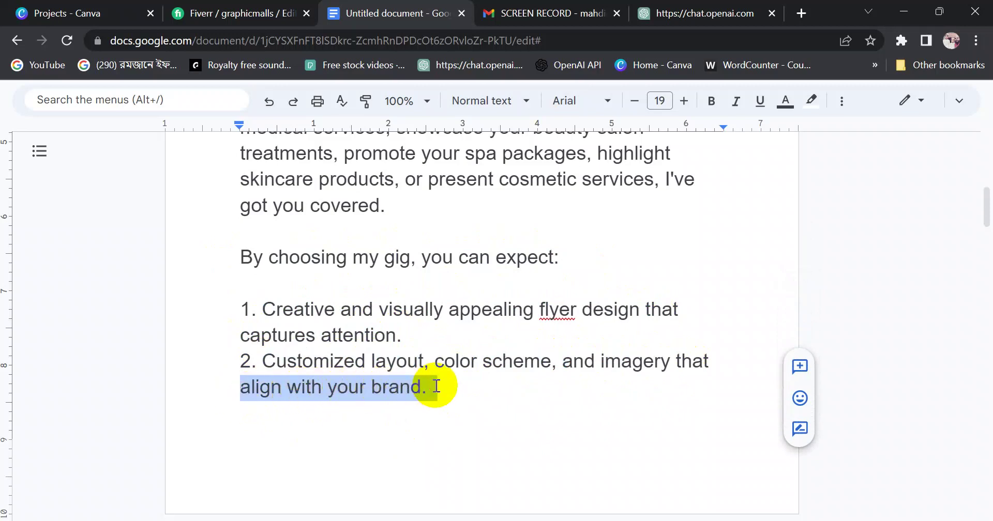
scroll(310, 421, "down", 5)
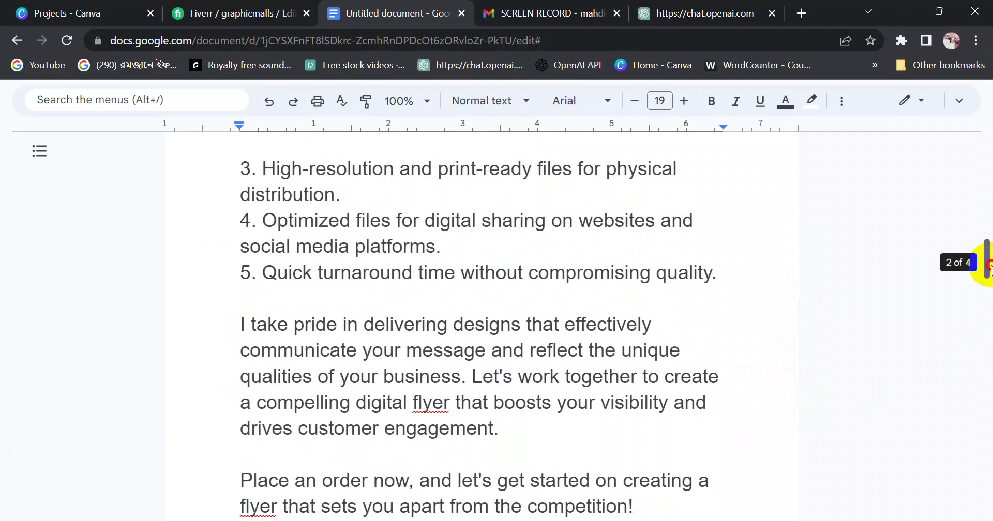
left_click_drag(987, 266, 980, 261)
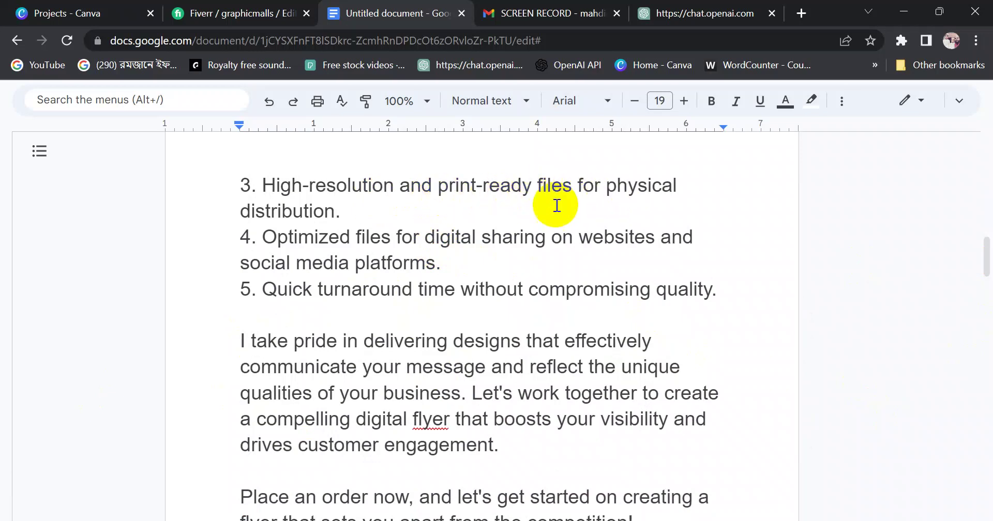
left_click_drag(244, 215, 350, 209)
left_click(377, 224)
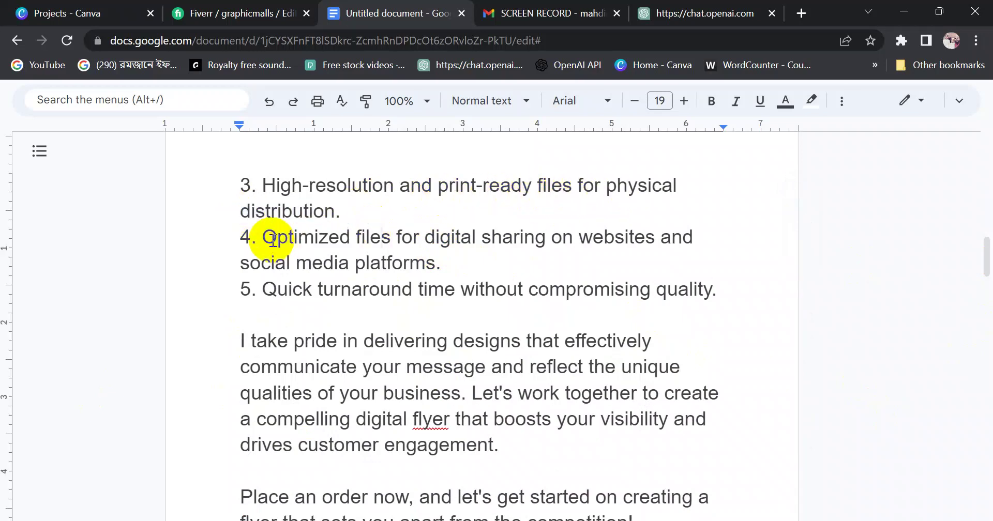
left_click_drag(269, 235, 460, 319)
left_click(454, 290)
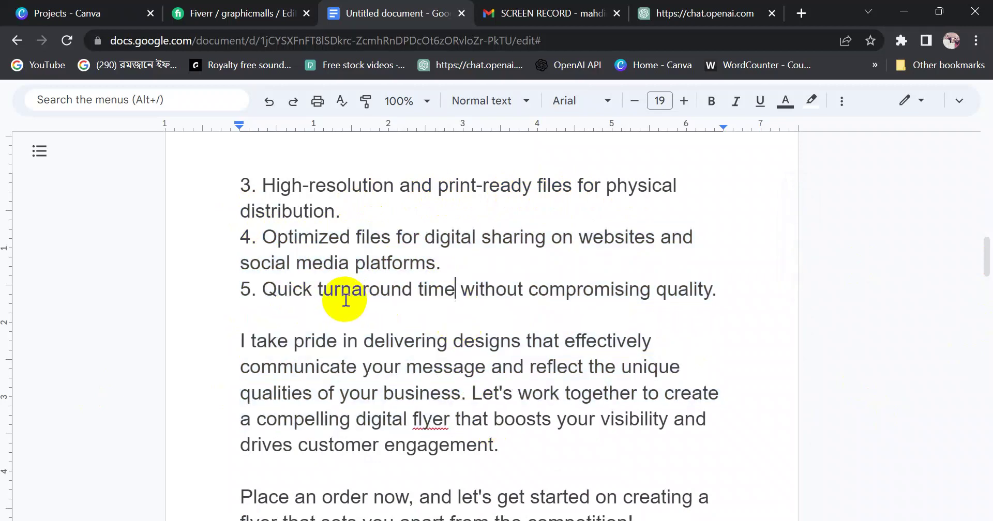
left_click_drag(345, 300, 323, 298)
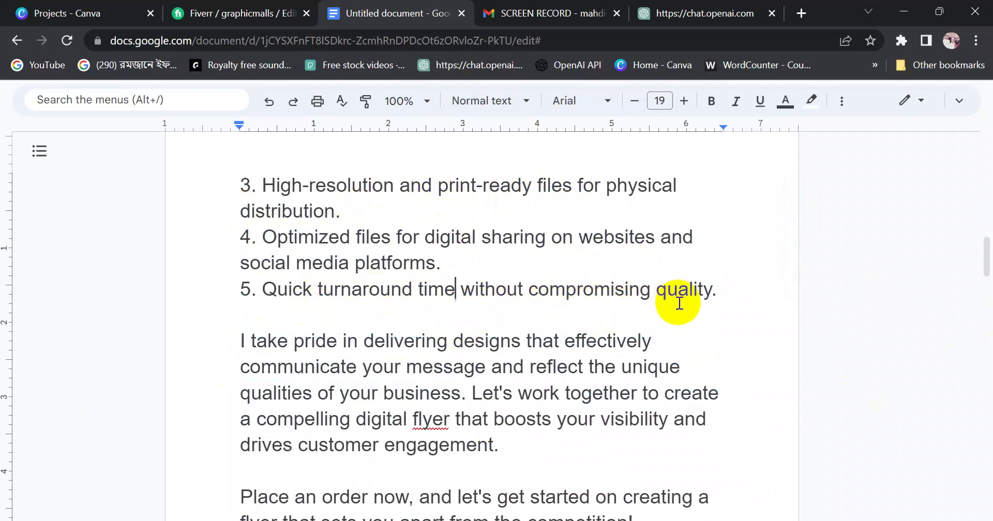
left_click(240, 289, "shift")
left_click_drag(459, 293, 716, 289)
left_click(374, 341)
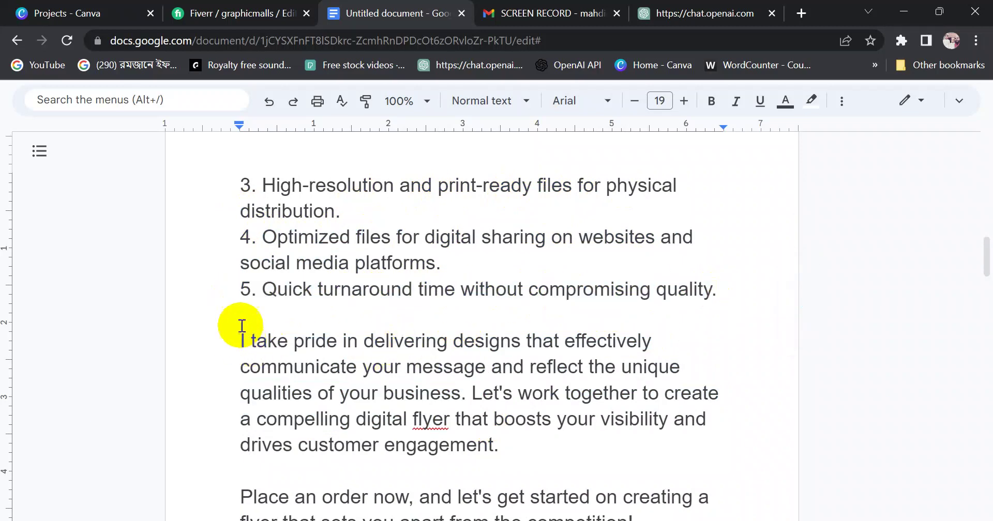
left_click(259, 314)
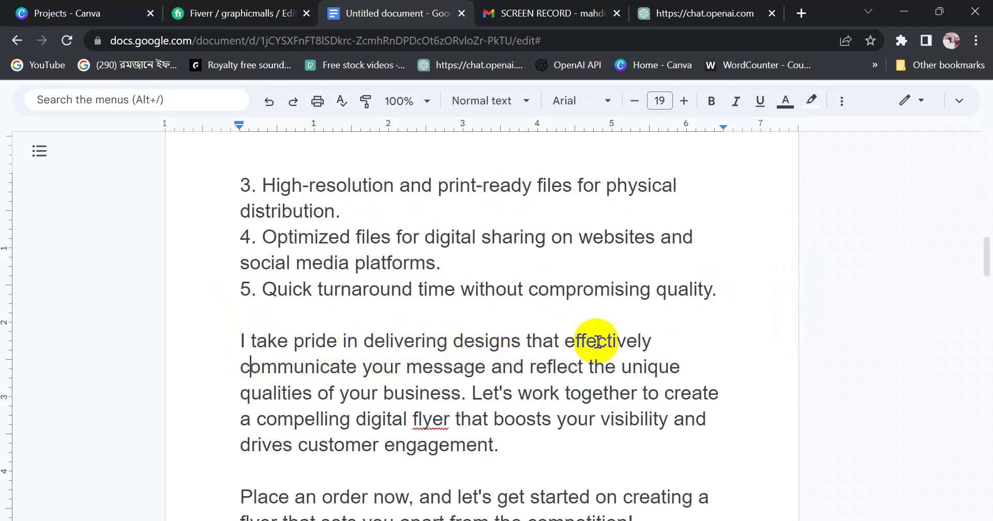
left_click_drag(240, 367, 465, 395)
left_click(494, 393)
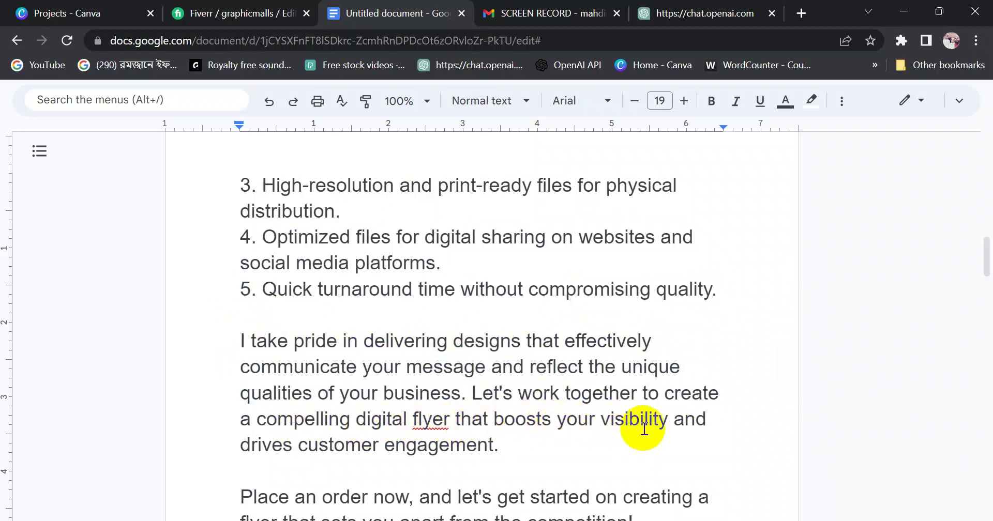
left_click_drag(235, 452, 518, 439)
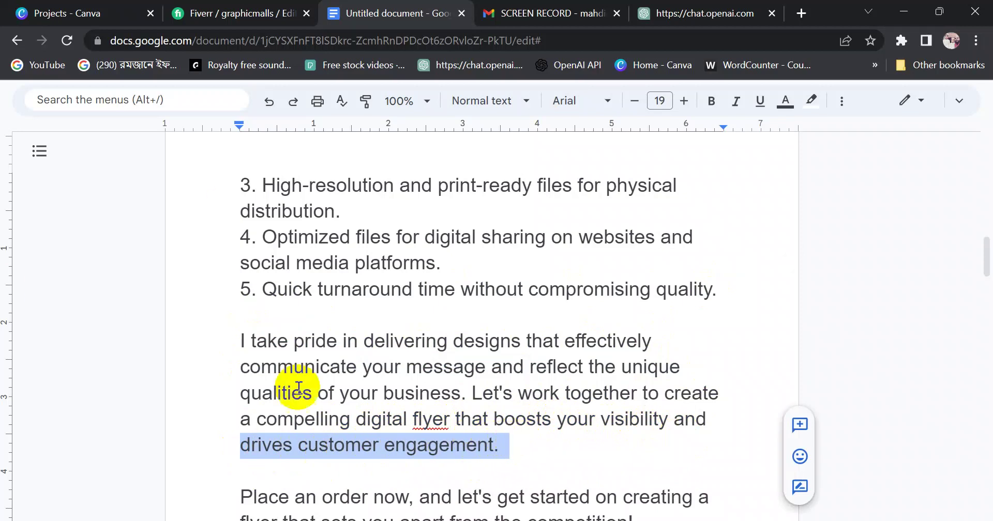
left_click_drag(984, 259, 986, 294)
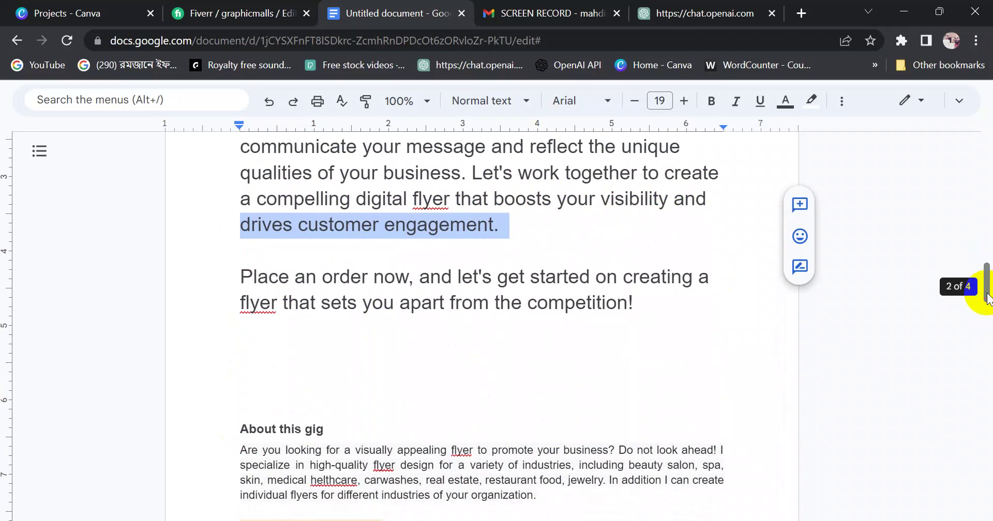
scroll(472, 324, "down", 7)
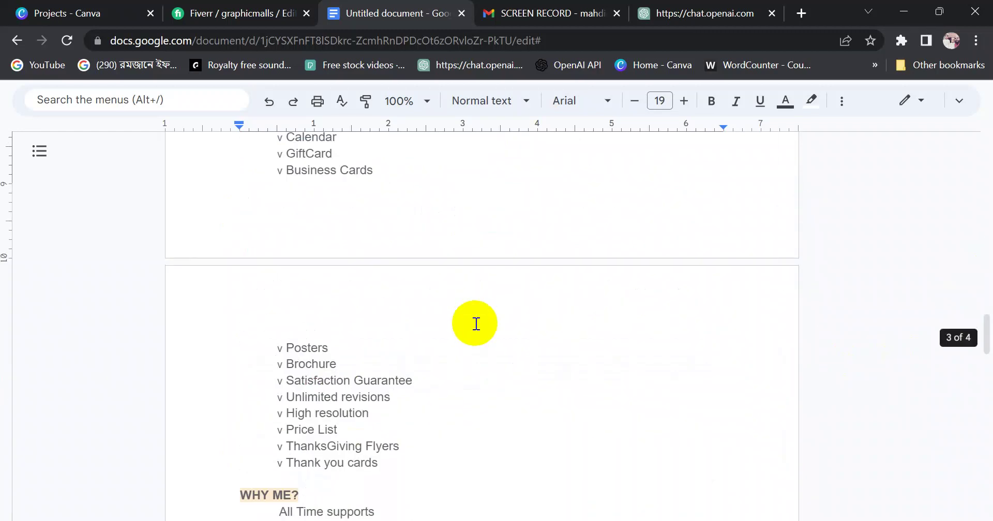
left_click_drag(986, 333, 986, 321)
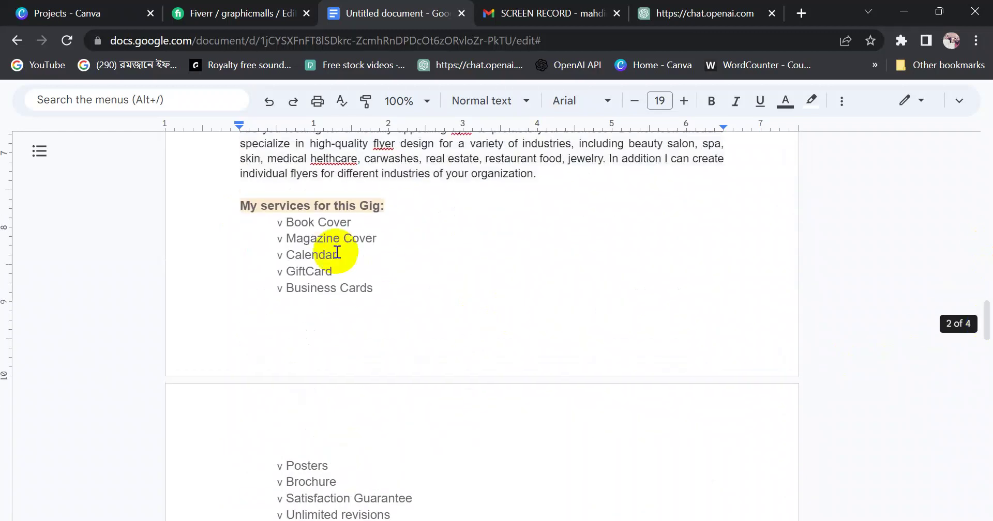
left_click_drag(229, 204, 420, 399)
left_click_drag(987, 357, 986, 326)
left_click(410, 295)
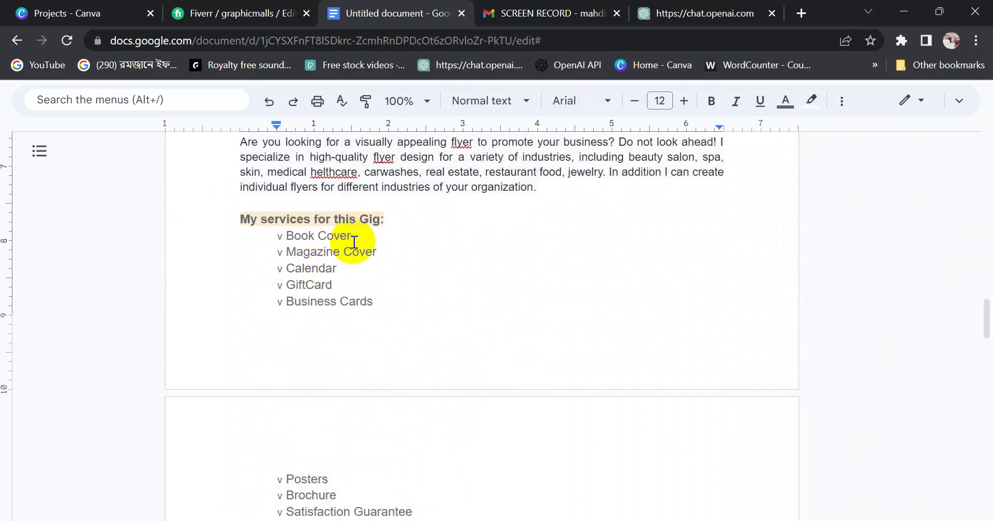
left_click_drag(241, 220, 394, 220)
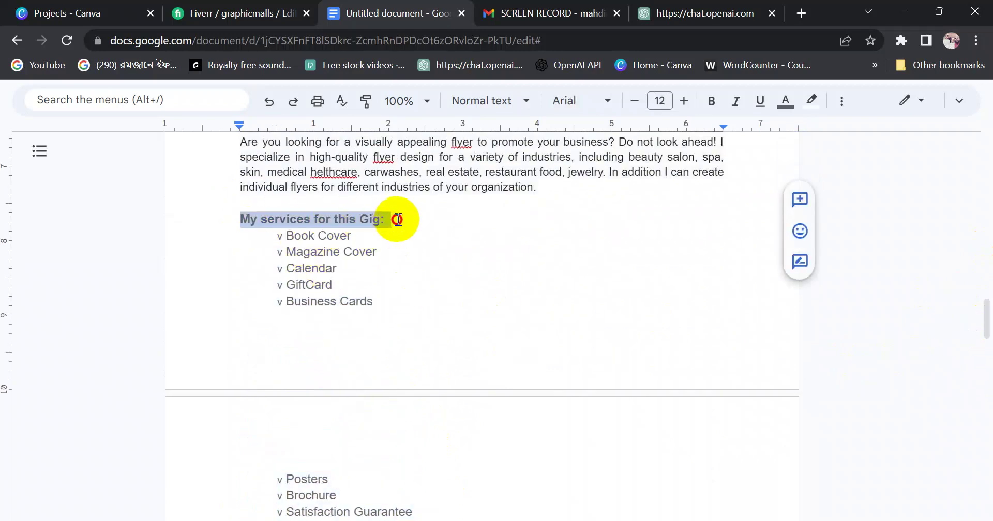
left_click_drag(285, 236, 362, 237)
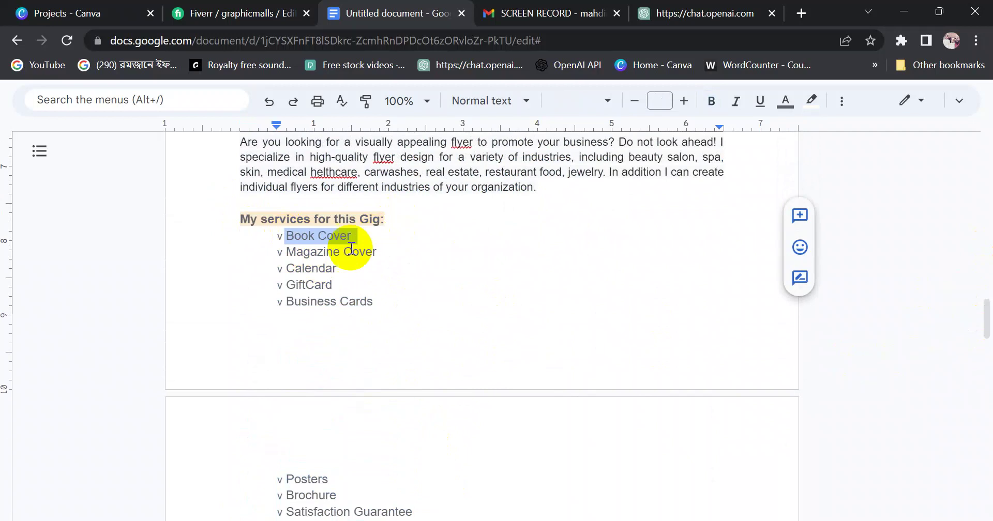
left_click_drag(287, 253, 388, 253)
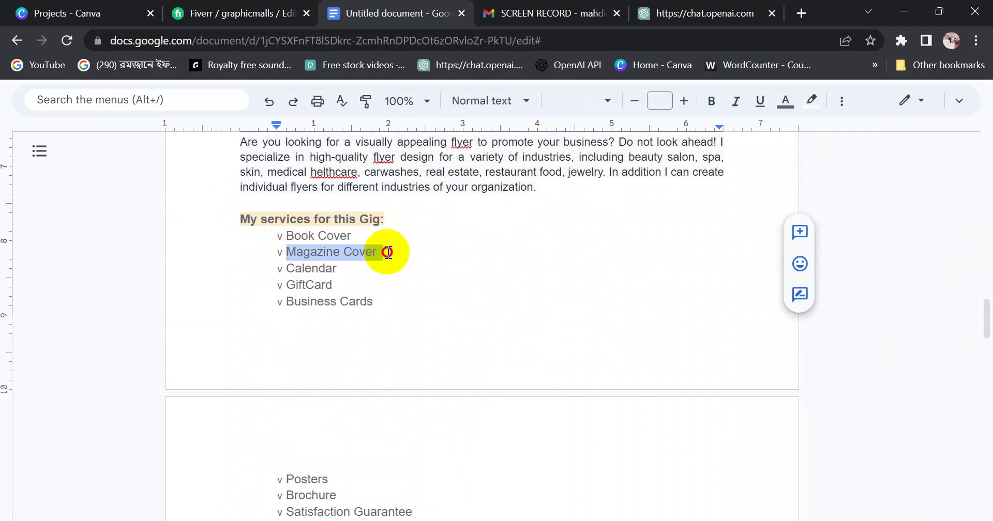
left_click(287, 268)
left_click_drag(288, 267, 405, 496)
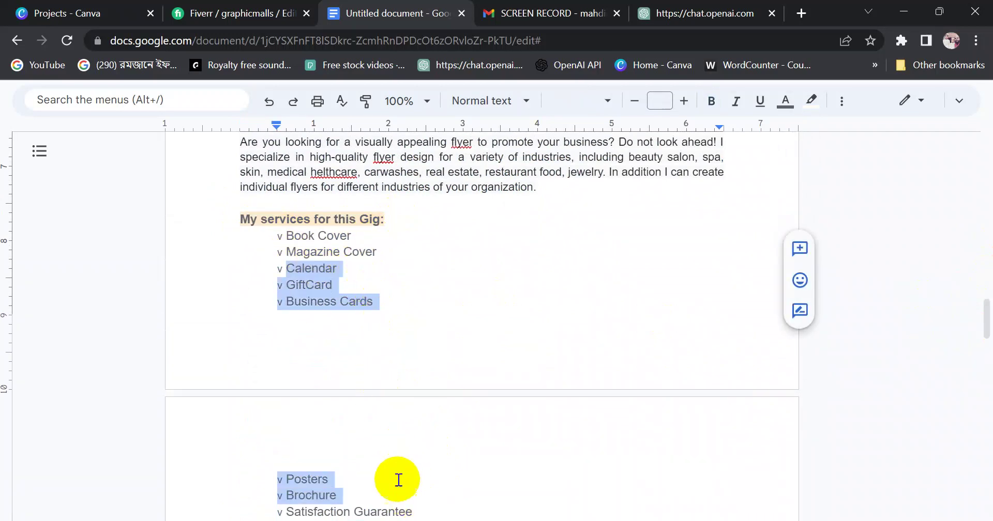
left_click(318, 482)
scroll(350, 492, "down", 6)
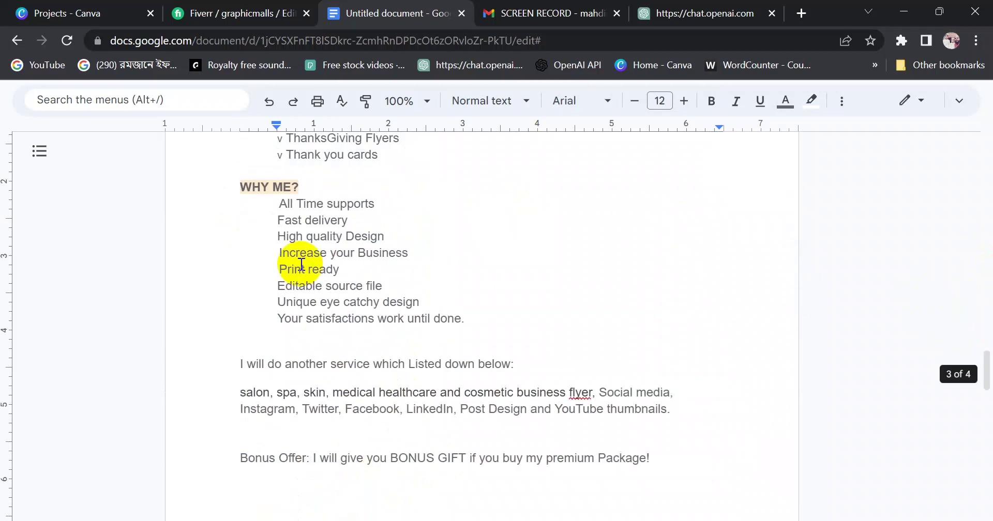
scroll(368, 274, "up", 6)
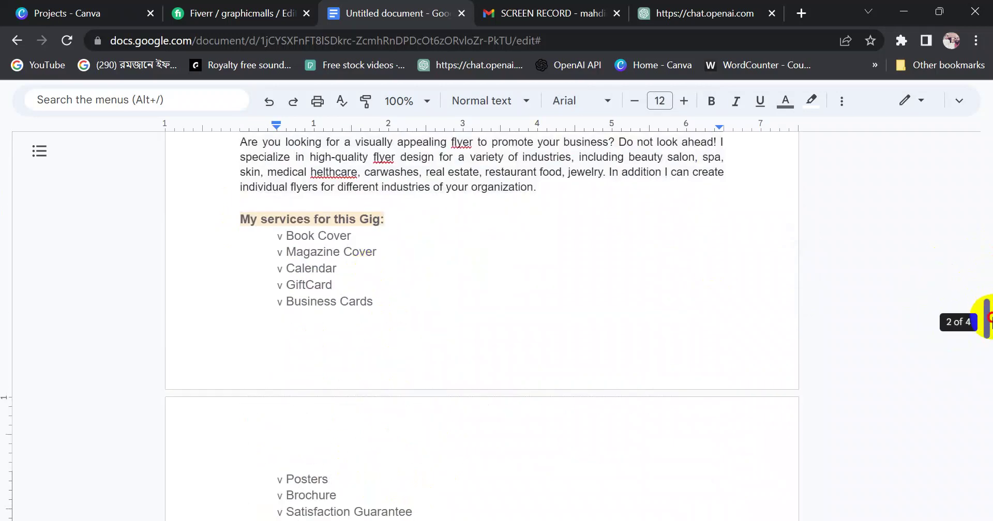
left_click_drag(987, 321, 987, 342)
left_click_drag(385, 389, 292, 287)
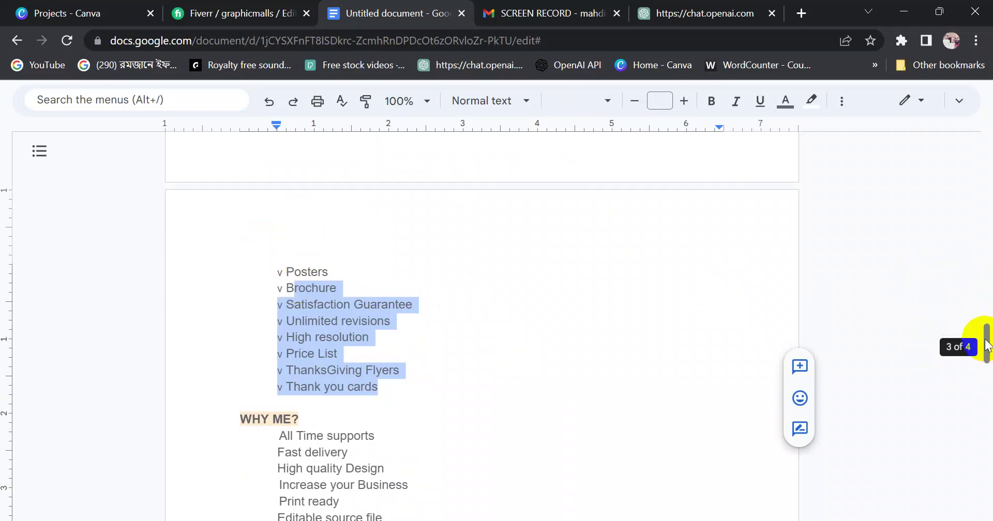
left_click_drag(982, 343, 987, 370)
left_click(483, 290)
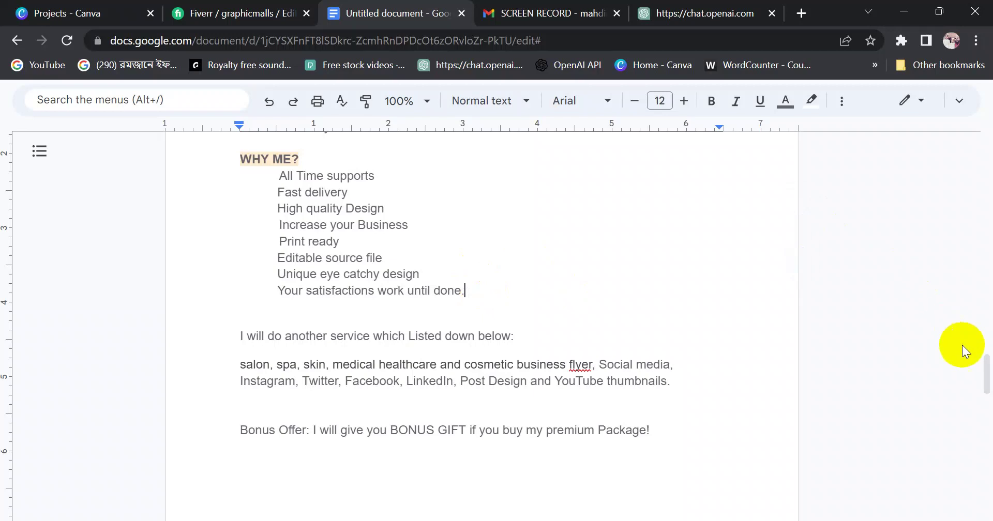
left_click_drag(982, 380, 968, 312)
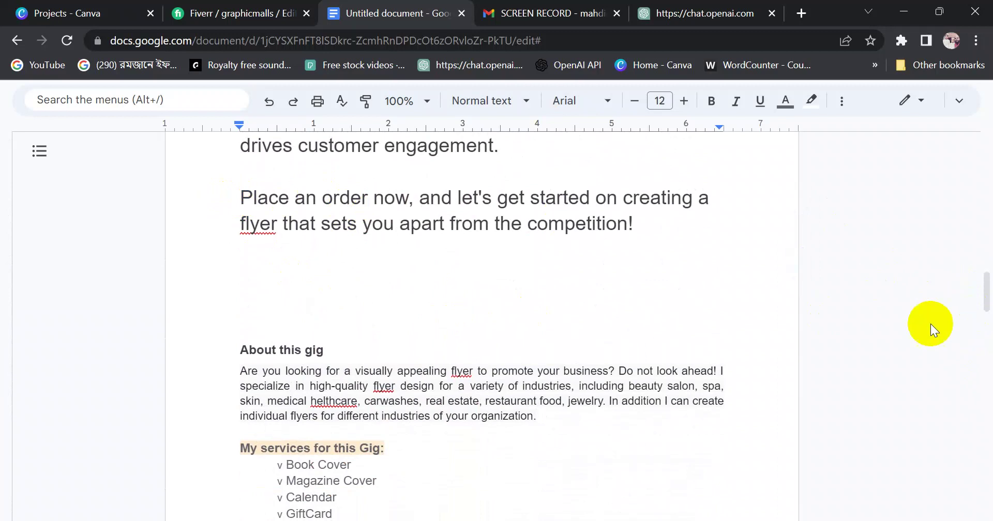
left_click(985, 309)
left_click_drag(985, 309, 985, 285)
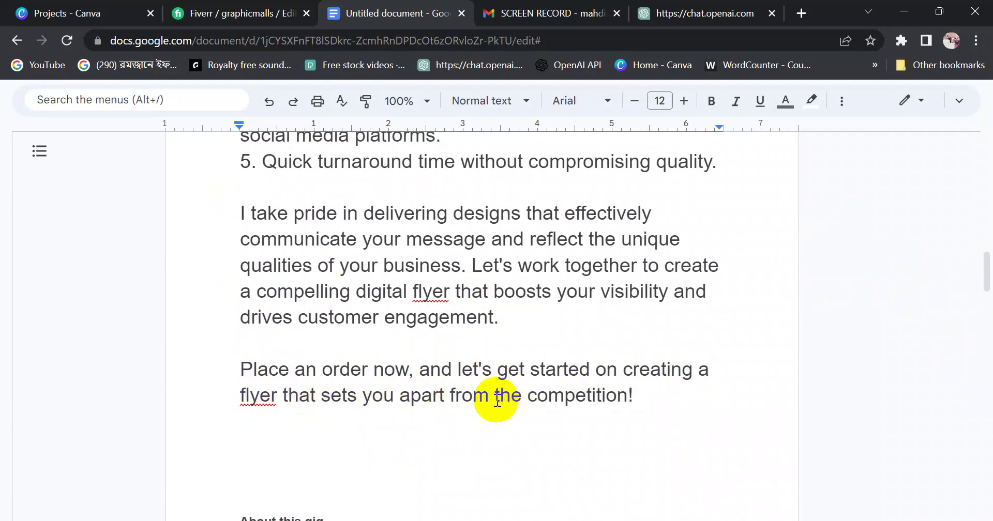
left_click_drag(493, 402, 642, 396)
left_click(640, 397)
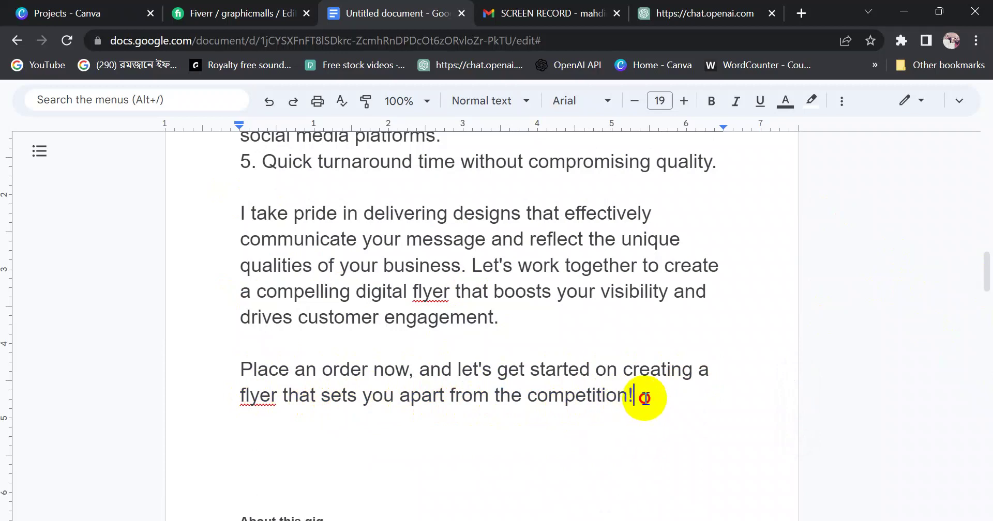
left_click_drag(641, 397, 213, 195)
left_click(359, 194)
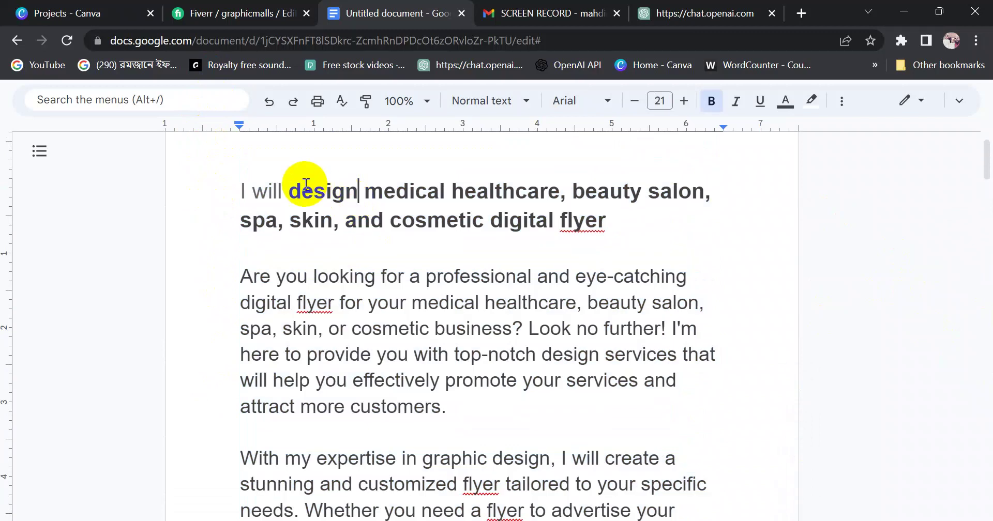
left_click_drag(288, 191, 560, 190)
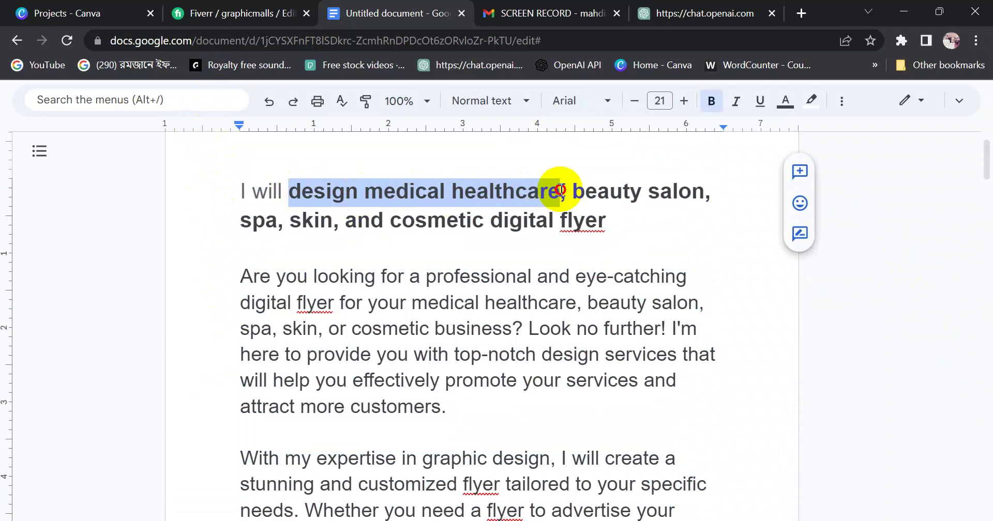
left_click(449, 194)
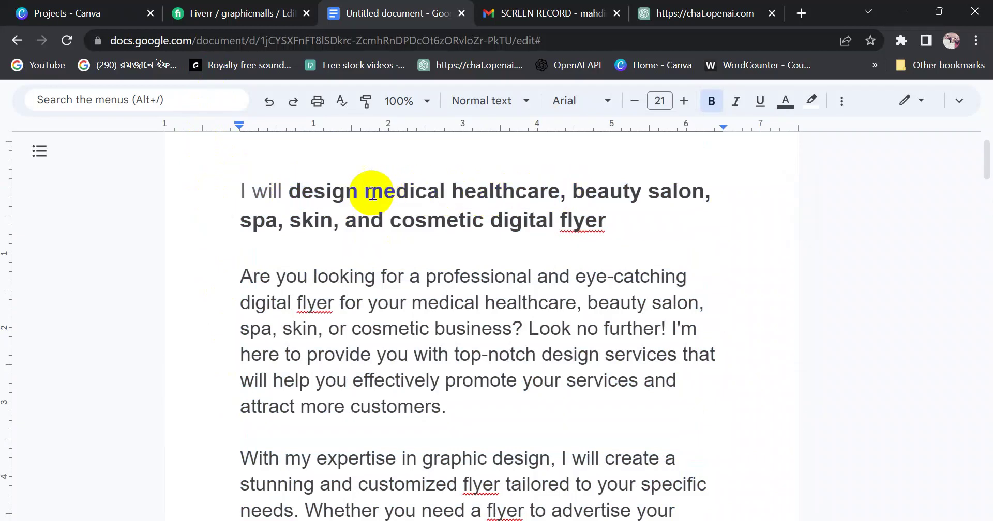
left_click_drag(365, 191, 475, 192)
left_click_drag(236, 277, 459, 407)
left_click(461, 407)
scroll(461, 408, "down", 8)
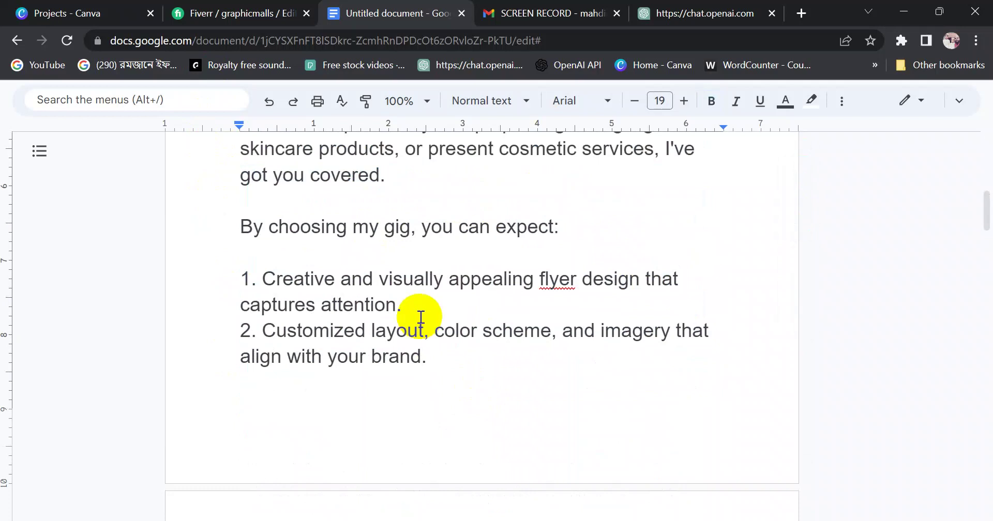
left_click_drag(988, 225, 974, 176)
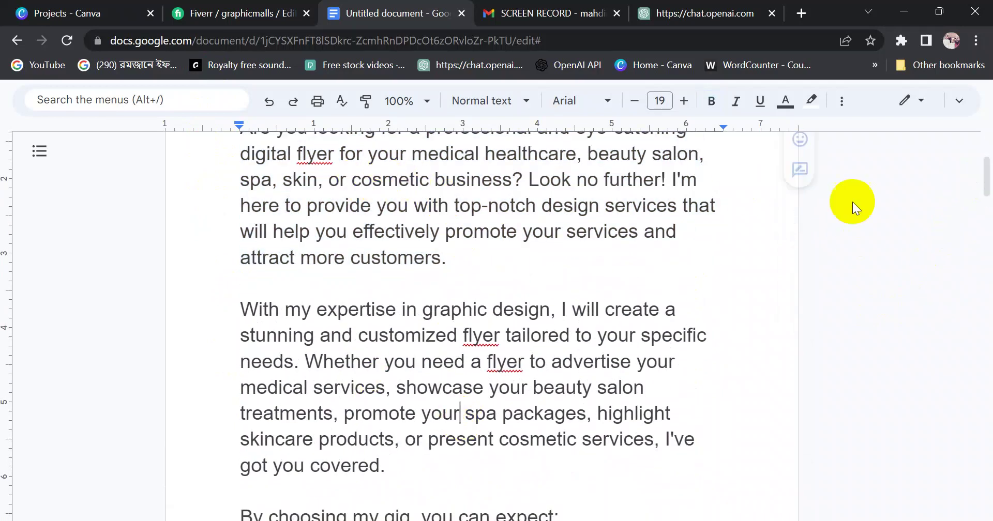
left_click_drag(985, 185, 987, 178)
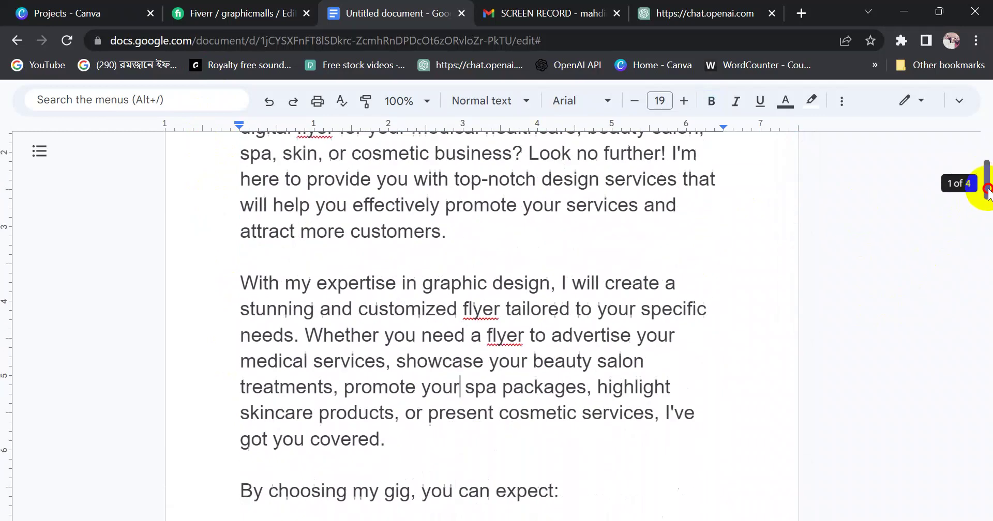
left_click_drag(355, 311, 491, 413)
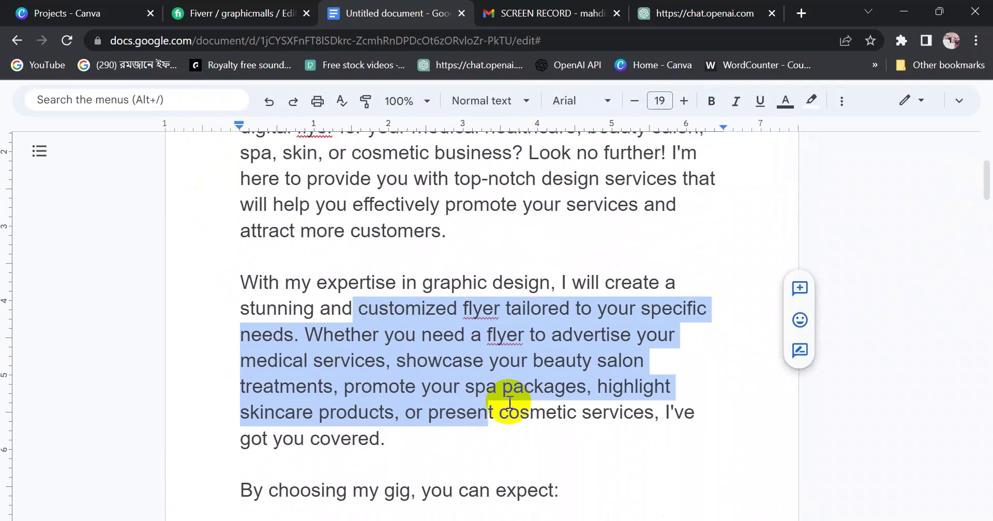
left_click(461, 358)
left_click_drag(241, 283, 467, 416)
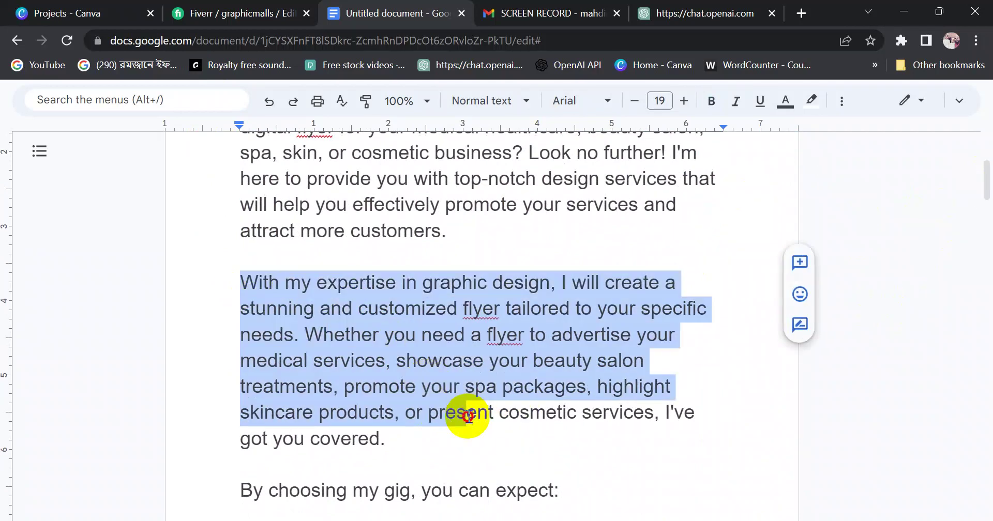
left_click(548, 309)
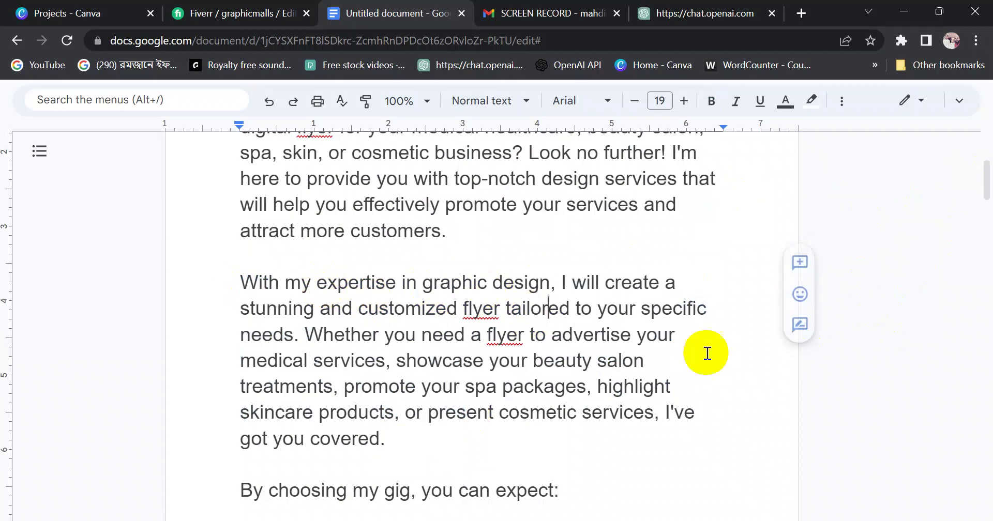
left_click_drag(532, 360, 629, 361)
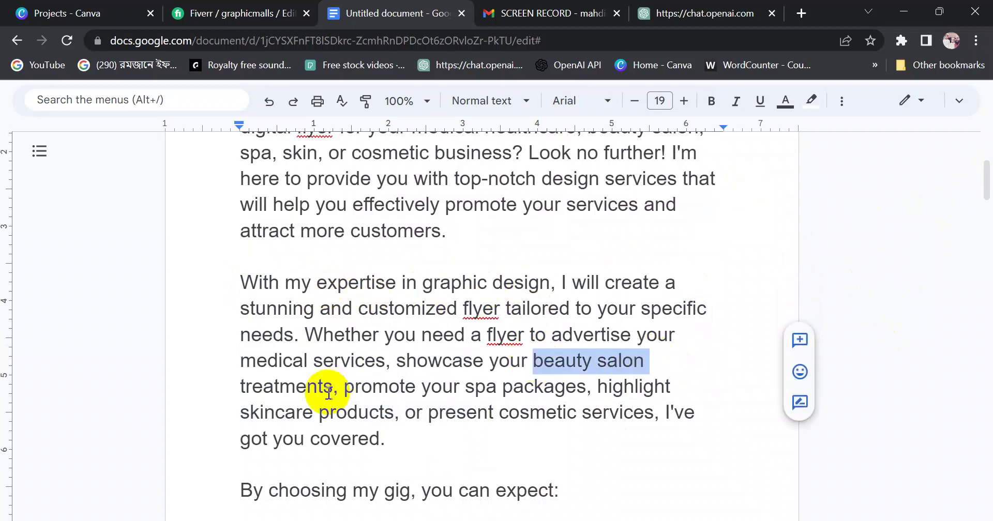
left_click_drag(237, 391, 344, 388)
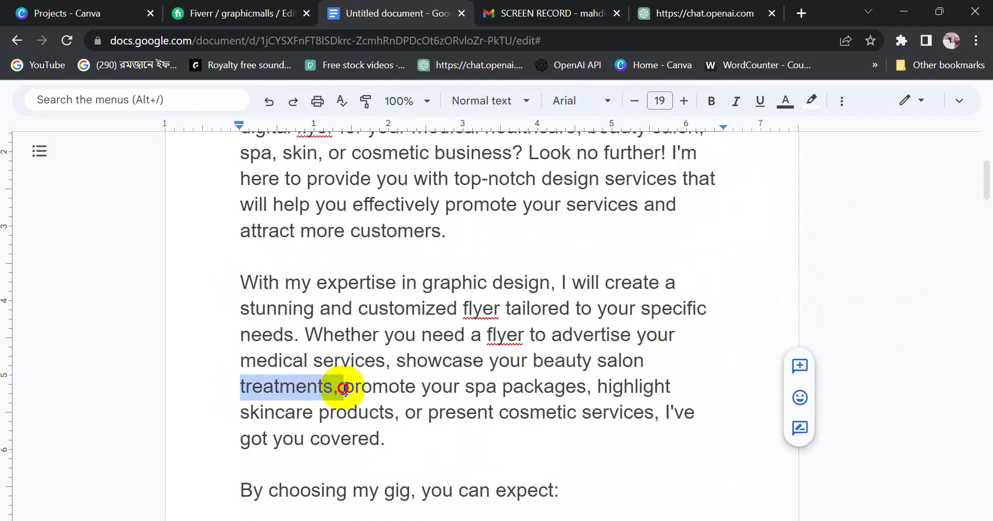
left_click_drag(341, 387, 588, 387)
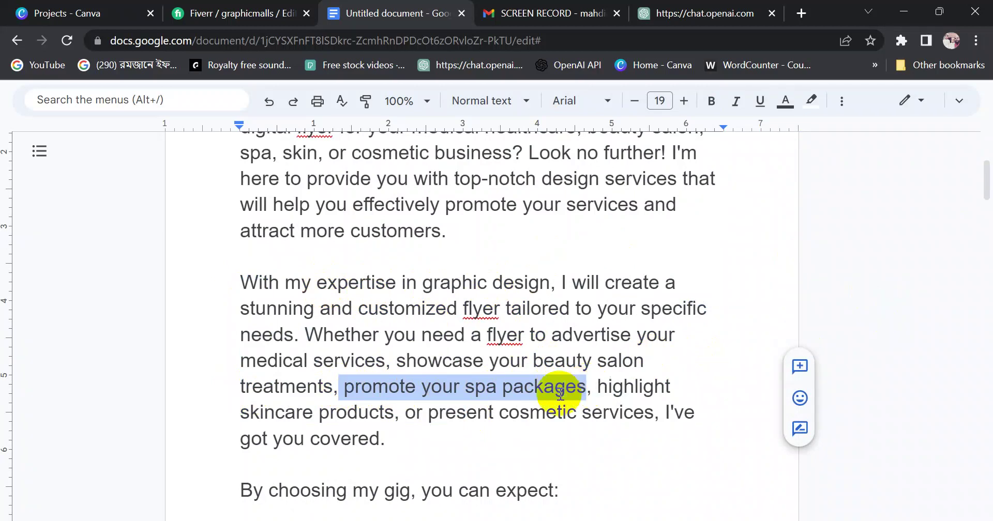
left_click_drag(594, 388, 395, 413)
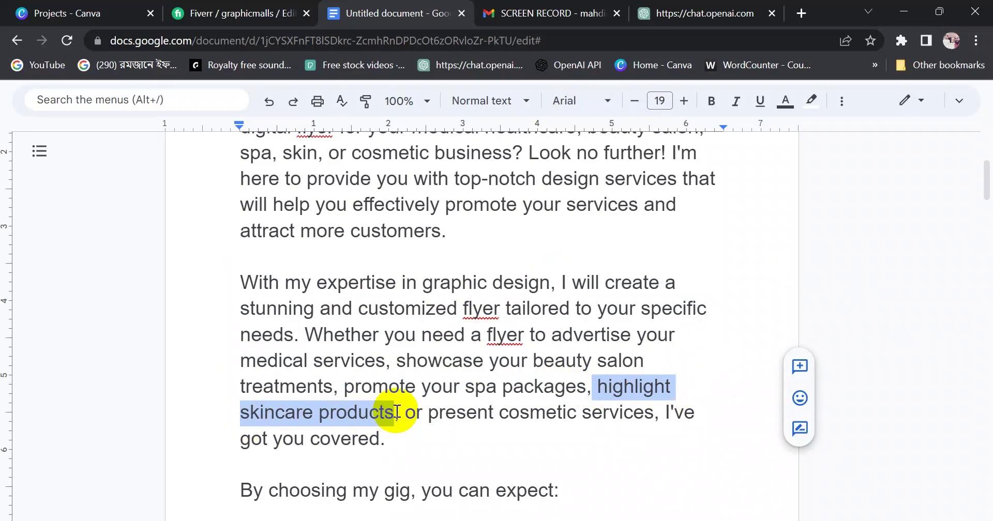
left_click_drag(987, 186, 987, 196)
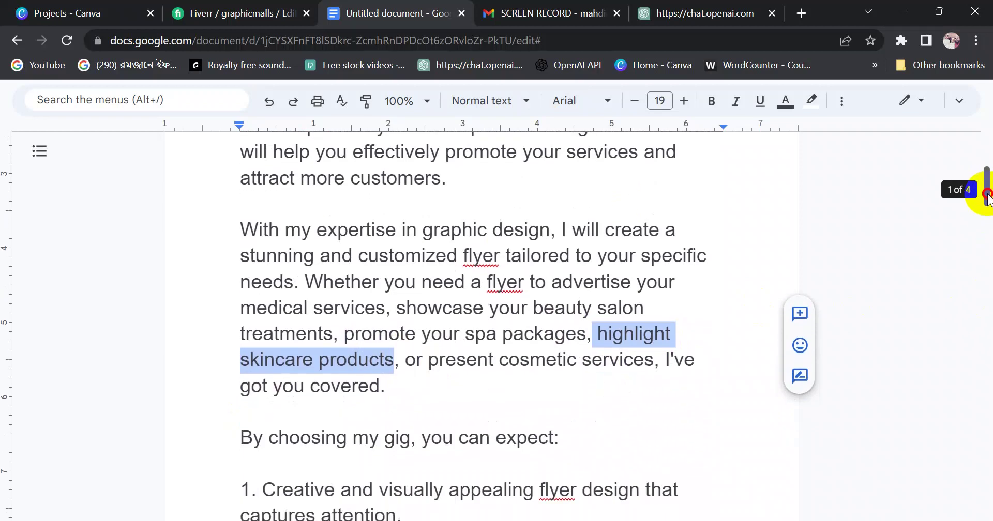
left_click_drag(987, 195, 987, 174)
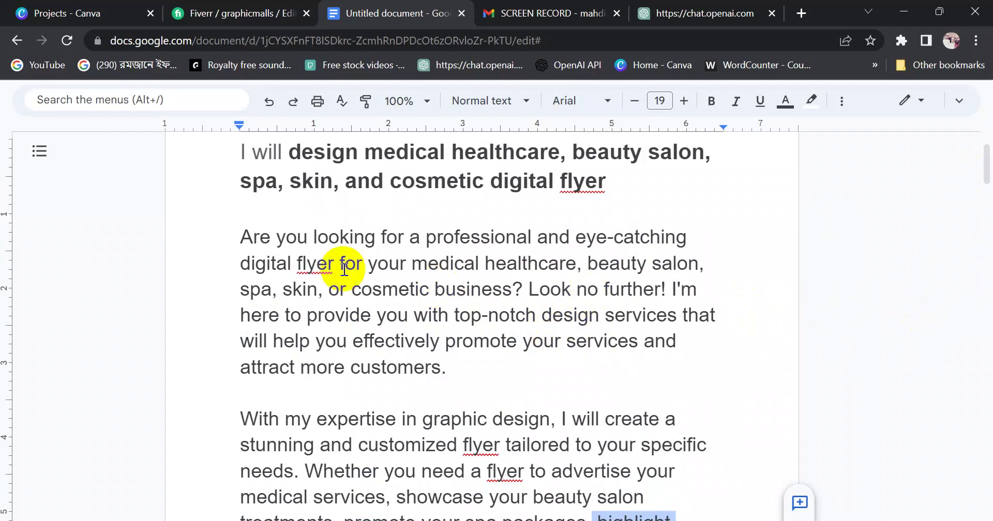
left_click(241, 235)
left_click_drag(240, 235, 445, 468)
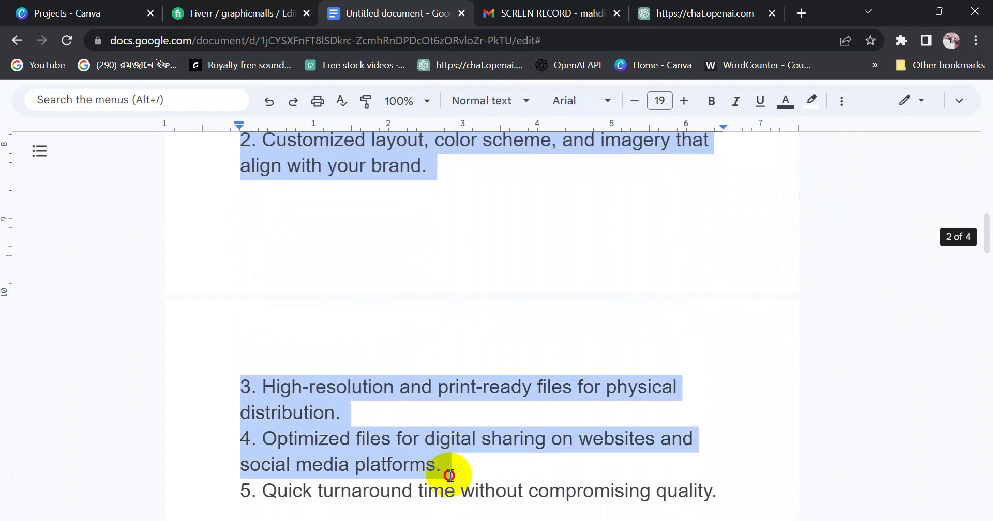
Select the description in Google Docs and paste it into Fiverr's empty description box
scroll(437, 440, "up", 10)
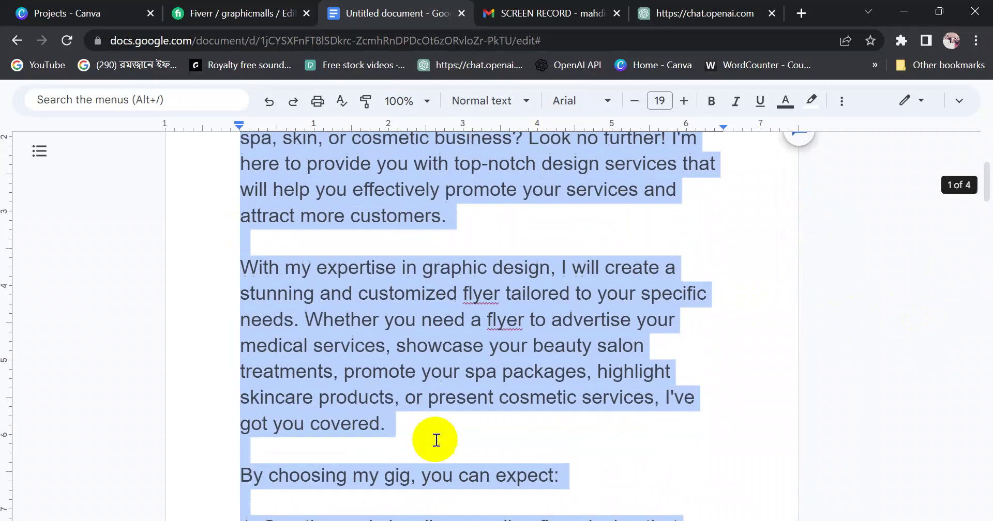
left_click(400, 372)
scroll(399, 372, "up", 4)
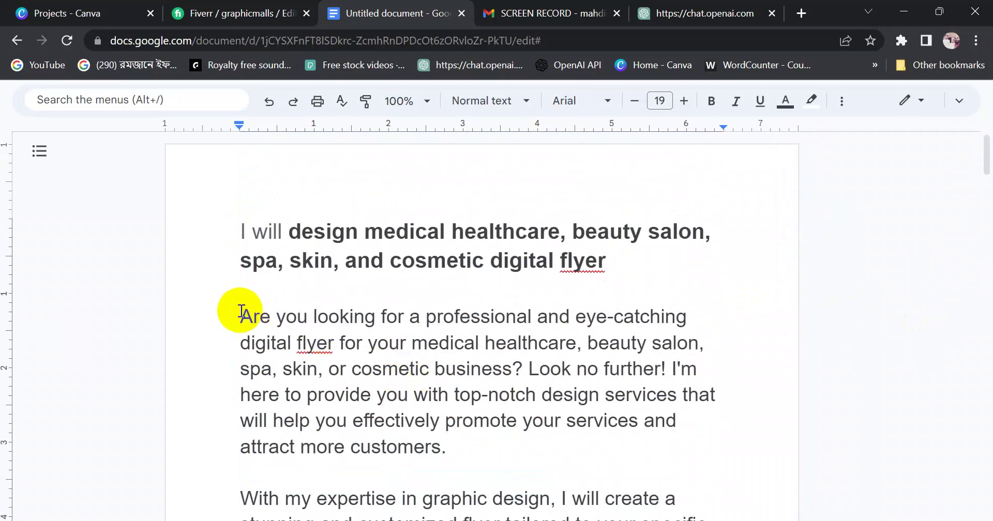
left_click_drag(241, 317, 640, 389)
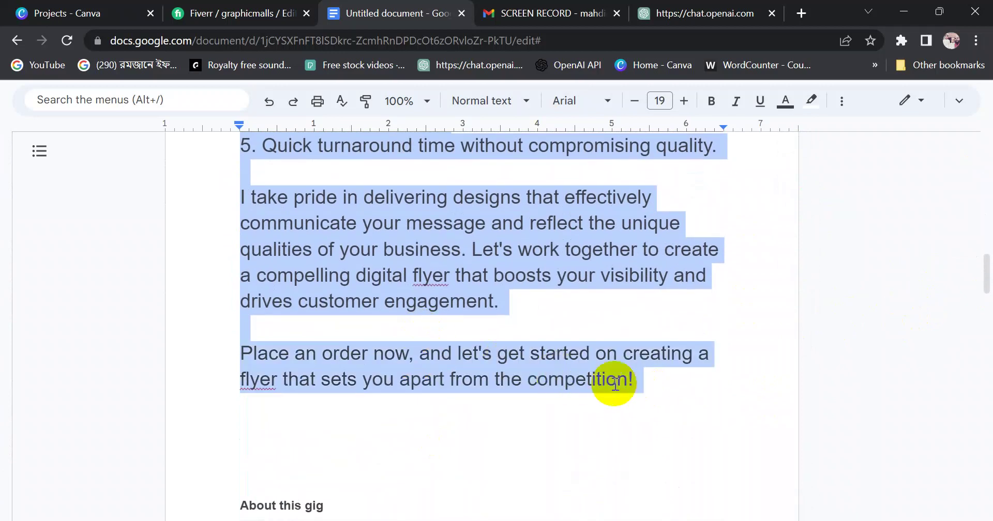
left_click(221, 15)
left_click(305, 378)
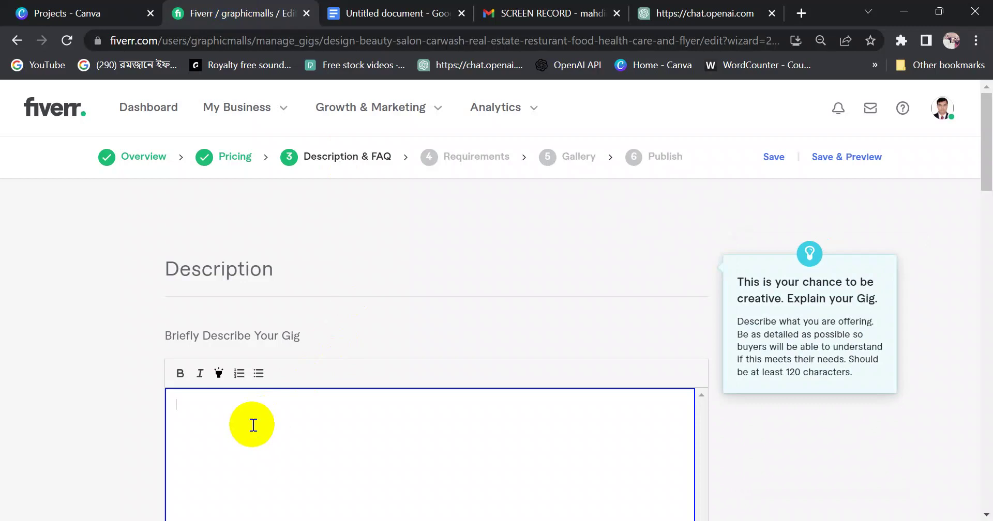
key("ctrl+v")
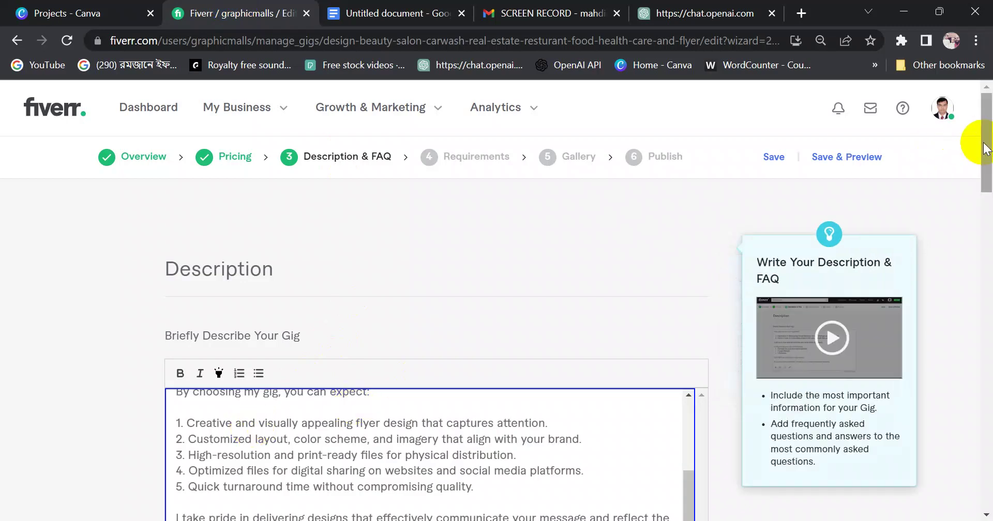
Check the pasted 1192/1200-character description, then return to the Google Doc
scroll(987, 185, "down", 3)
scroll(988, 185, "down", 4)
scroll(988, 185, "up", 3)
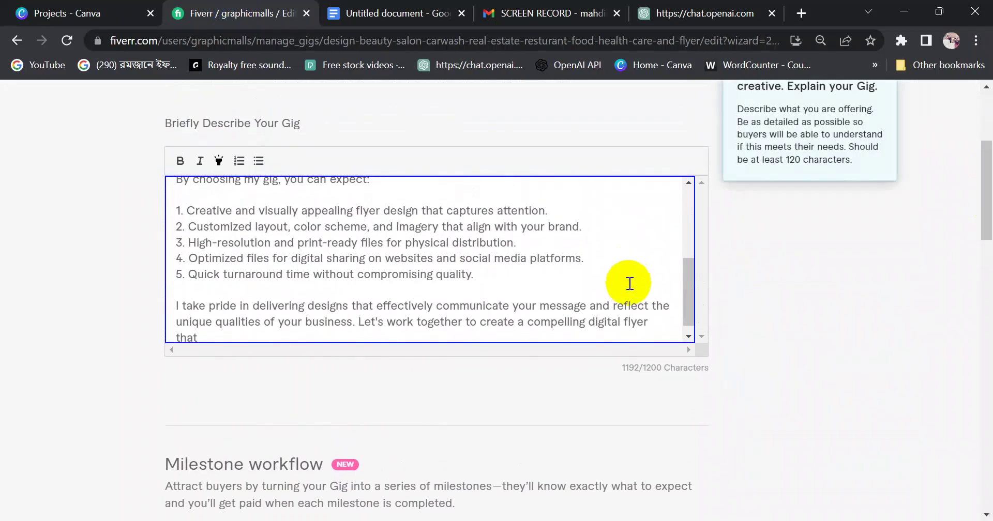
mouse_move(687, 305)
left_mouse_down()
mouse_move(675, 220)
mouse_move(688, 222)
mouse_move(686, 302)
left_mouse_up()
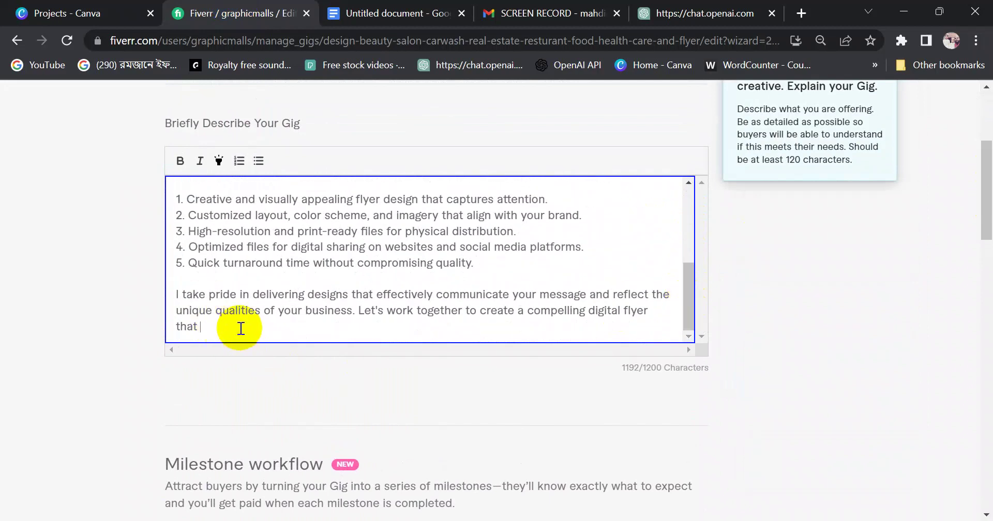
left_click(637, 372)
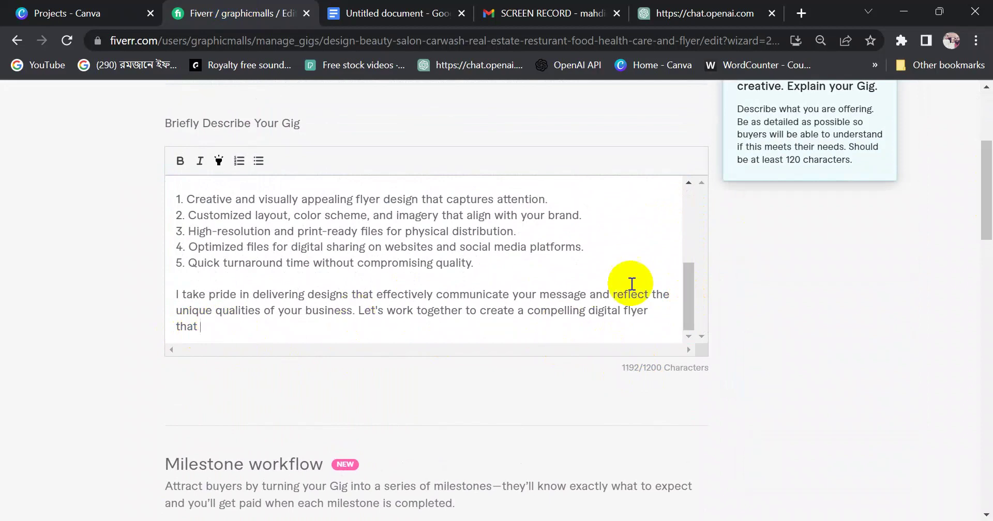
left_click_drag(684, 290, 681, 281)
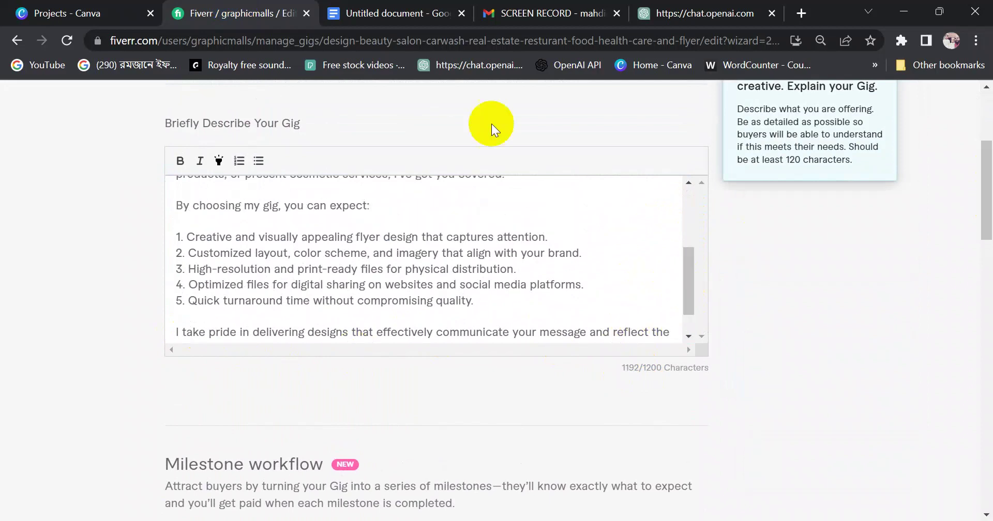
left_click(375, 13)
left_click(398, 270)
scroll(398, 266, "up", 5)
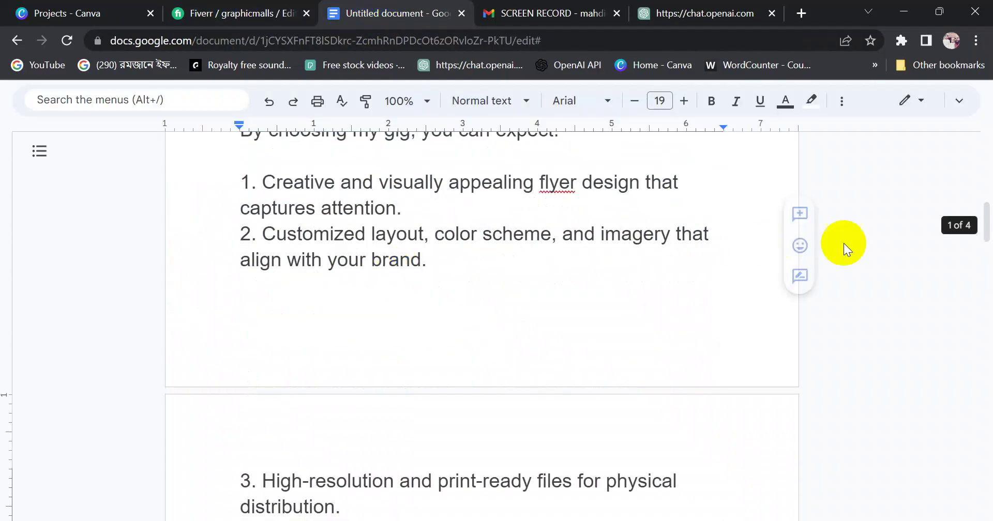
Delete the '1.' and '2.' numbering before Creative and Customized
left_click_drag(986, 237, 982, 212)
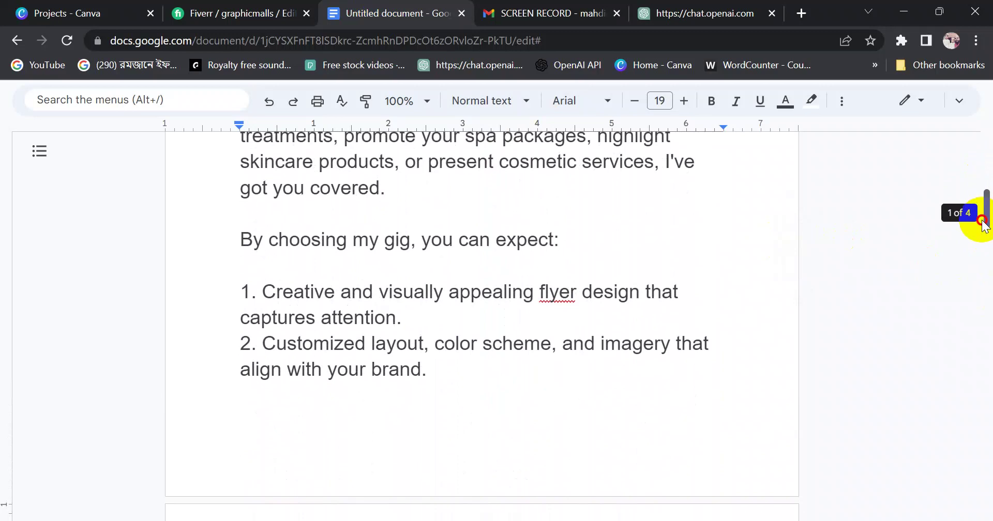
left_click(263, 291)
key("BackSpace")
key("BackSpace")
key("BackSpace")
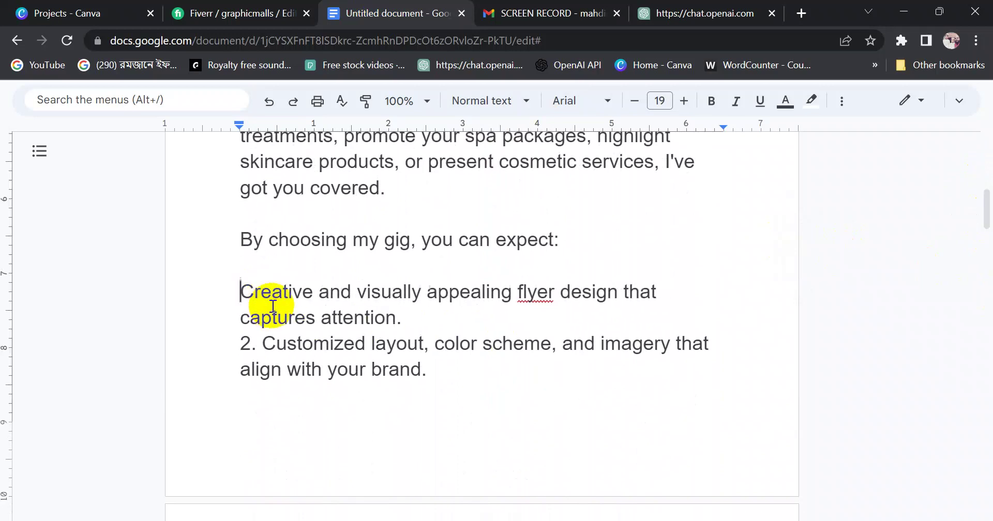
key("BackSpace")
key("BackSpace")
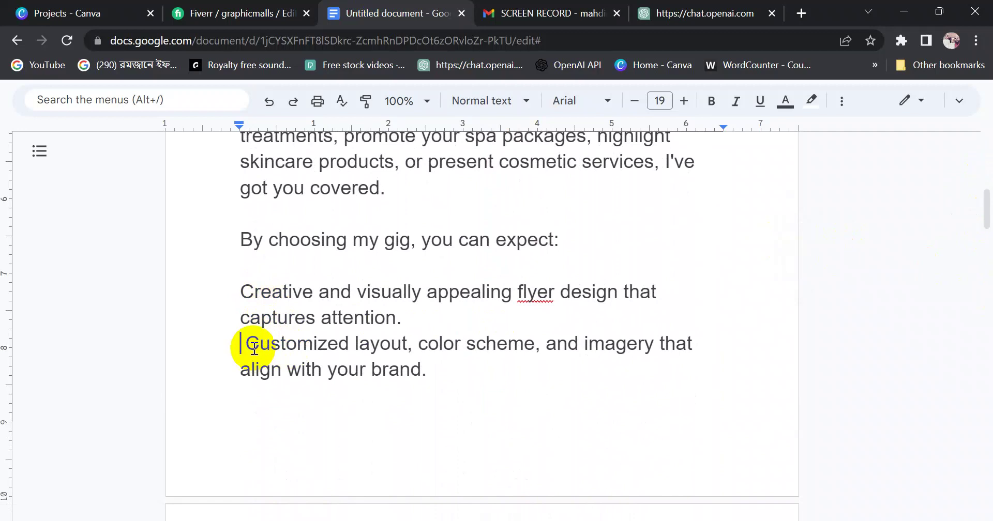
key("BackSpace")
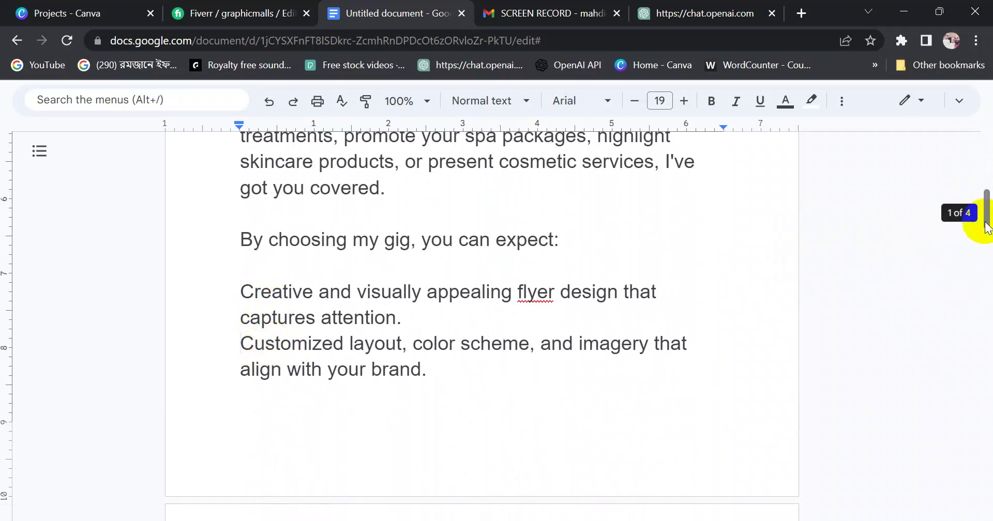
left_click_drag(985, 213, 986, 257)
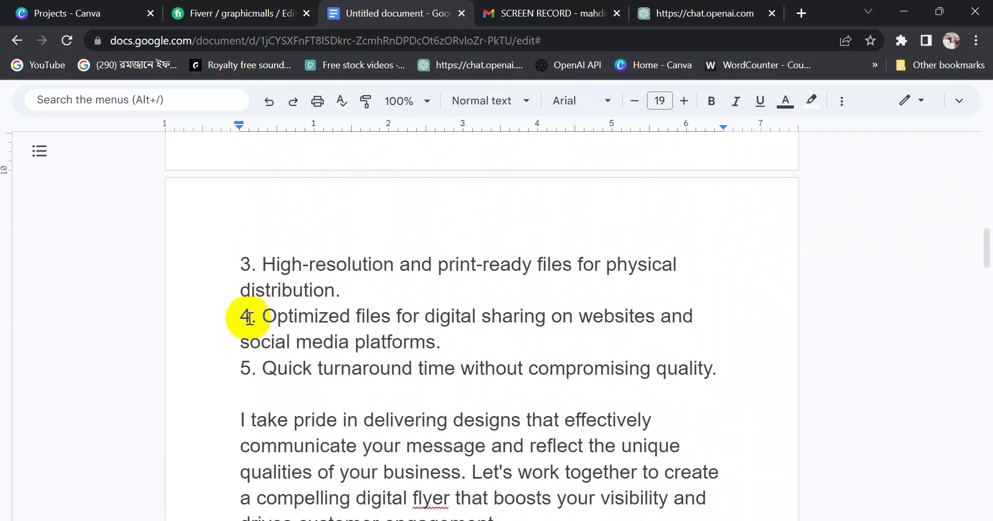
left_click_drag(241, 316, 694, 319)
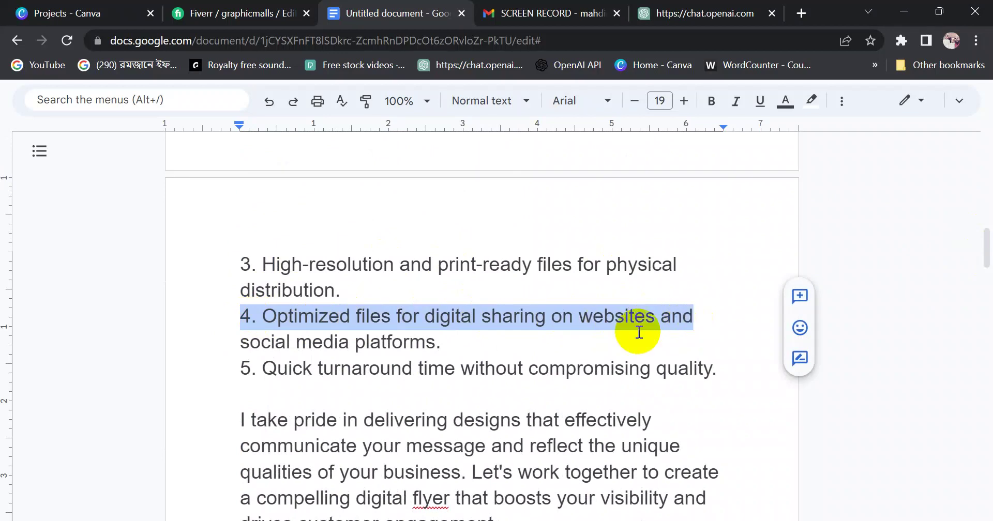
left_click(455, 343)
Delete the '5. Quick turnaround time' line and the '4.' and '3.' numbering
left_click_drag(357, 373, 516, 368)
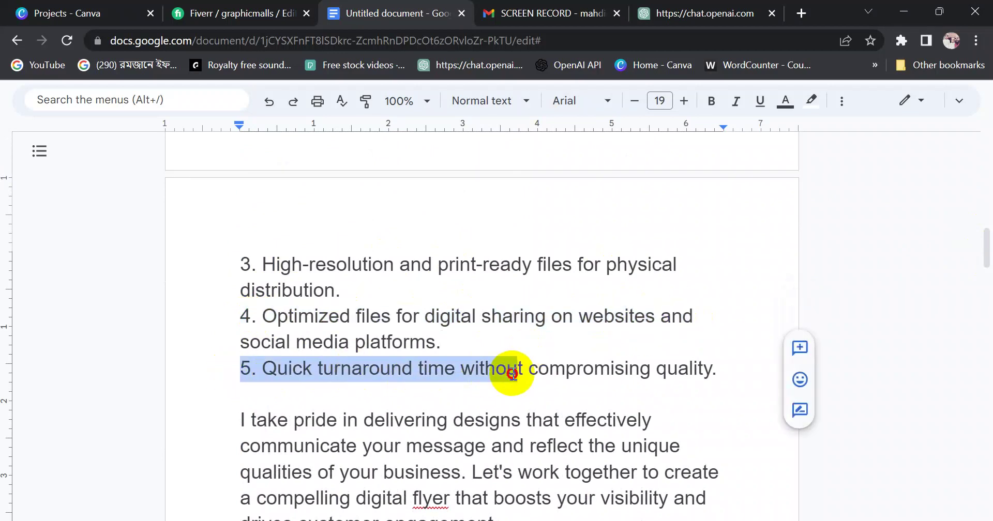
left_click(336, 377)
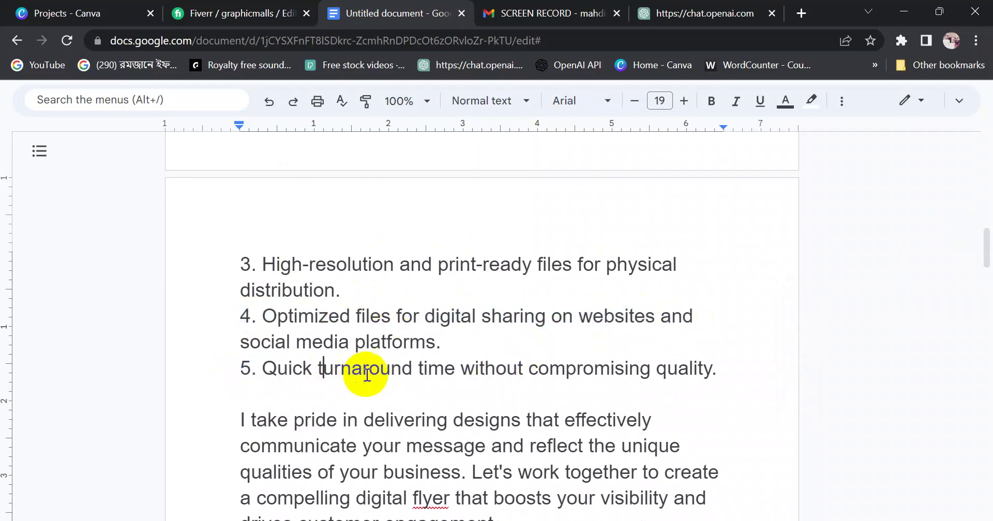
left_click_drag(236, 372, 726, 365)
key("BackSpace")
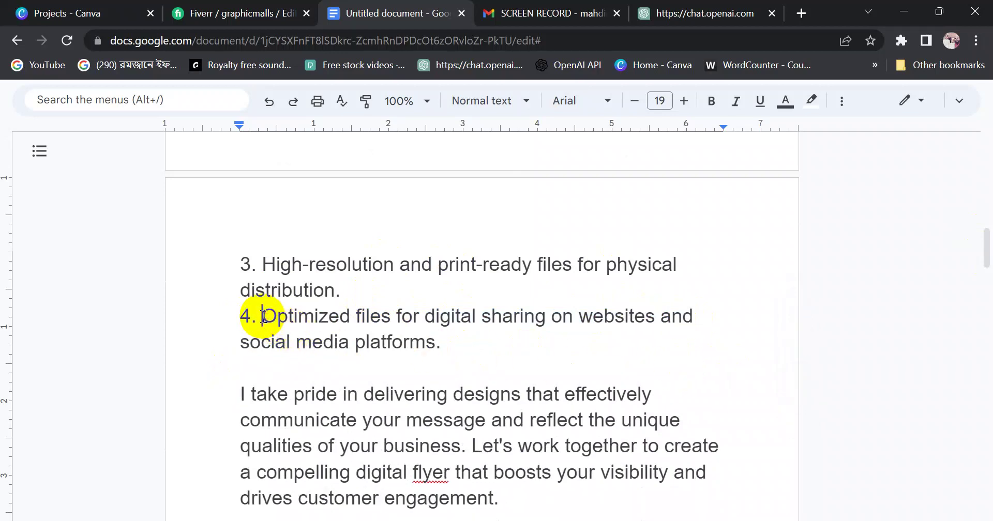
key("BackSpace")
key("BackSpace")
key("BackSpace")
left_click(264, 264)
key("BackSpace")
key("BackSpace")
key("BackSpace")
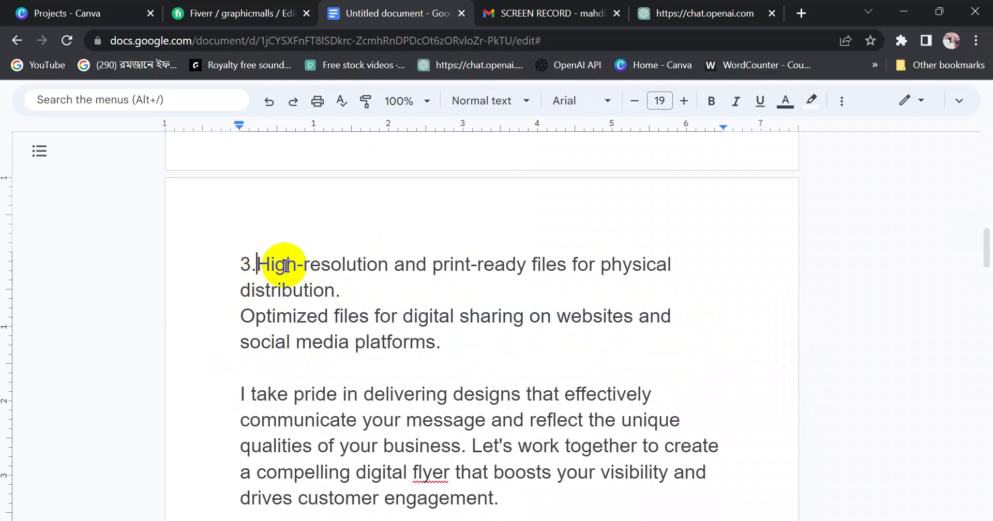
Select the whole unnumbered description text for copying
scroll(526, 291, "up", 6)
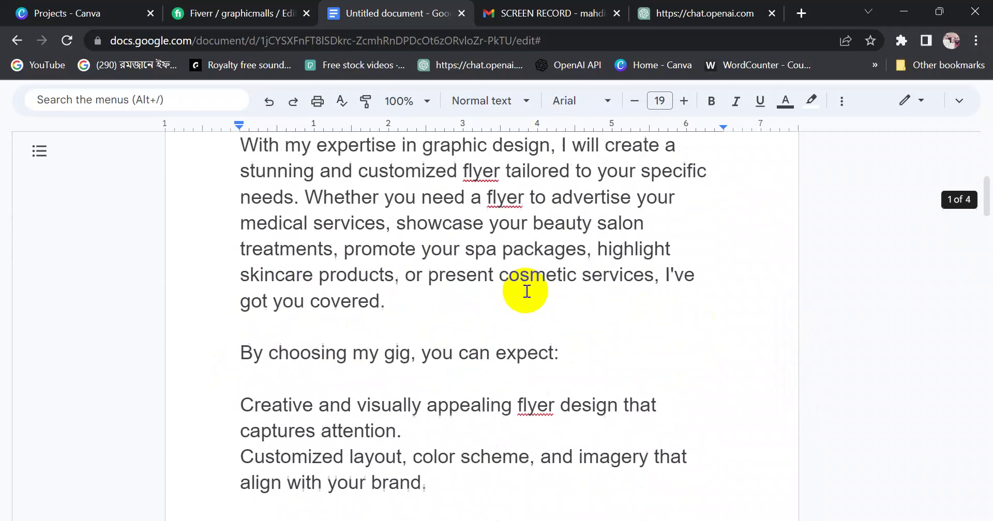
left_click_drag(988, 190, 988, 257)
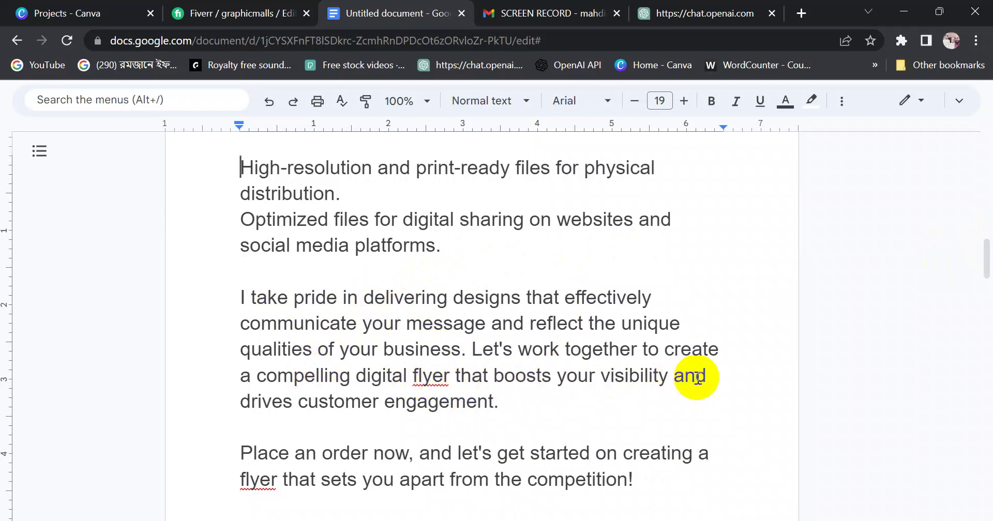
left_click_drag(985, 274, 986, 219)
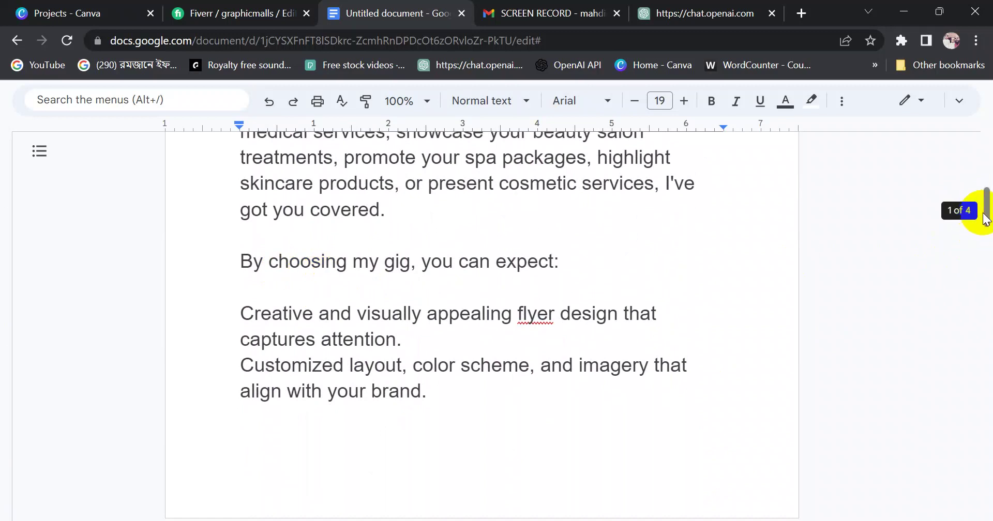
left_click_drag(984, 217, 983, 165)
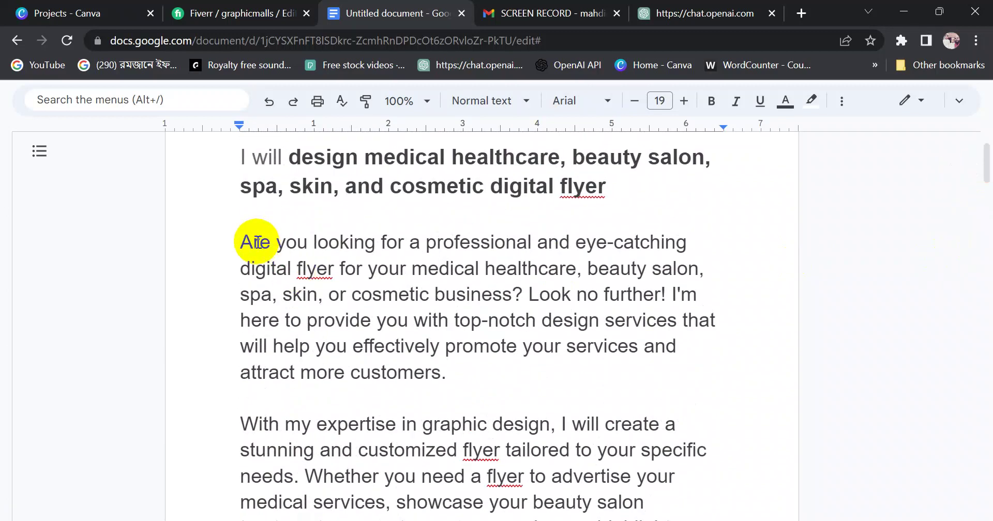
left_click_drag(242, 241, 646, 440)
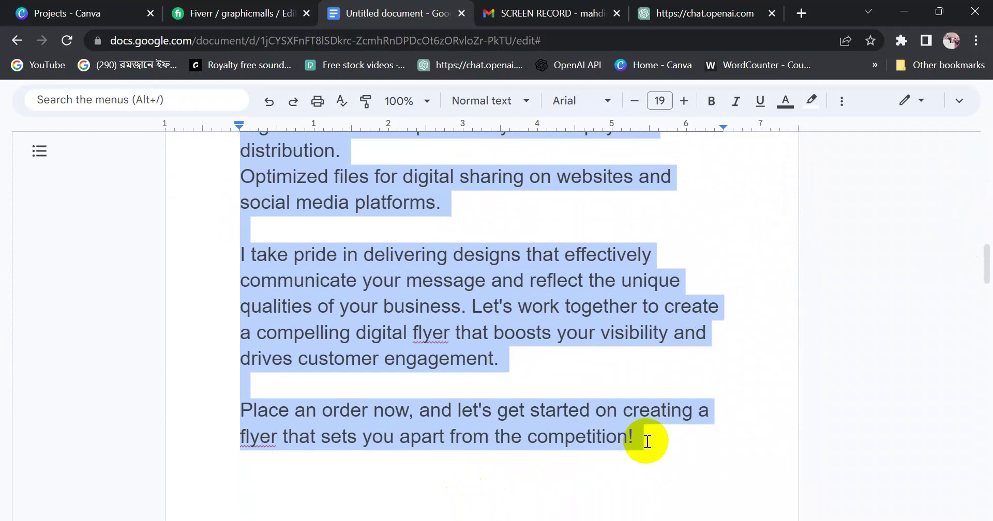
Replace Fiverr's gig description with the pasted unnumbered version
left_click(238, 14)
key("ctrl+a")
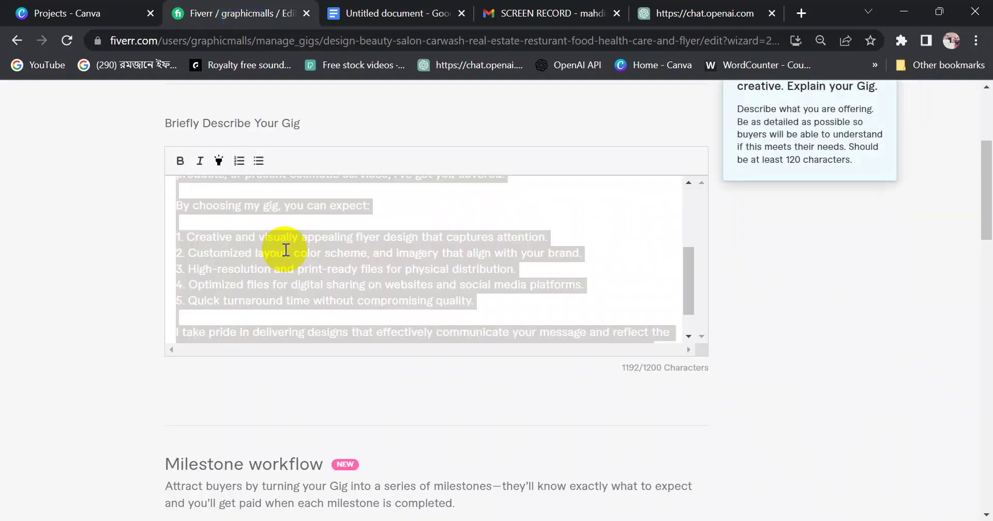
key("BackSpace")
left_click(285, 250)
key("ctrl+v")
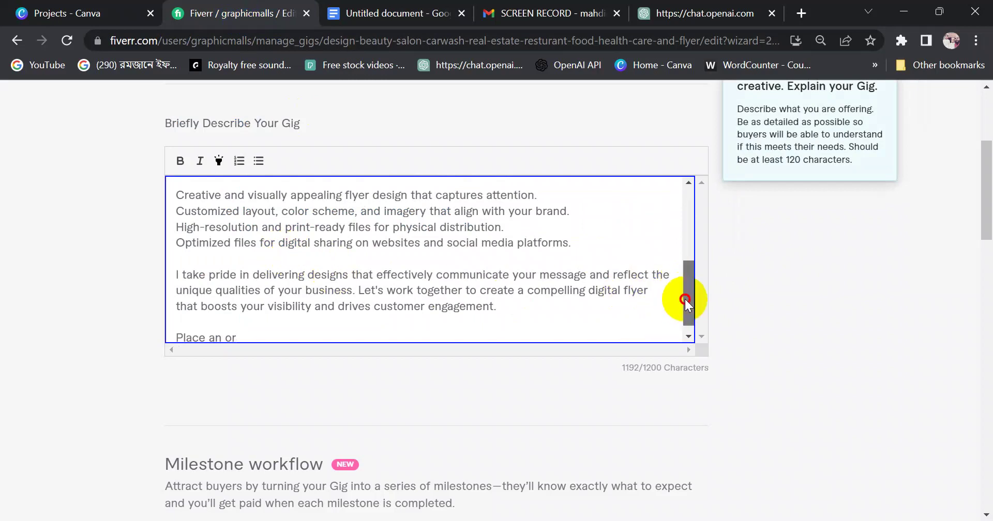
left_click_drag(685, 302, 675, 246)
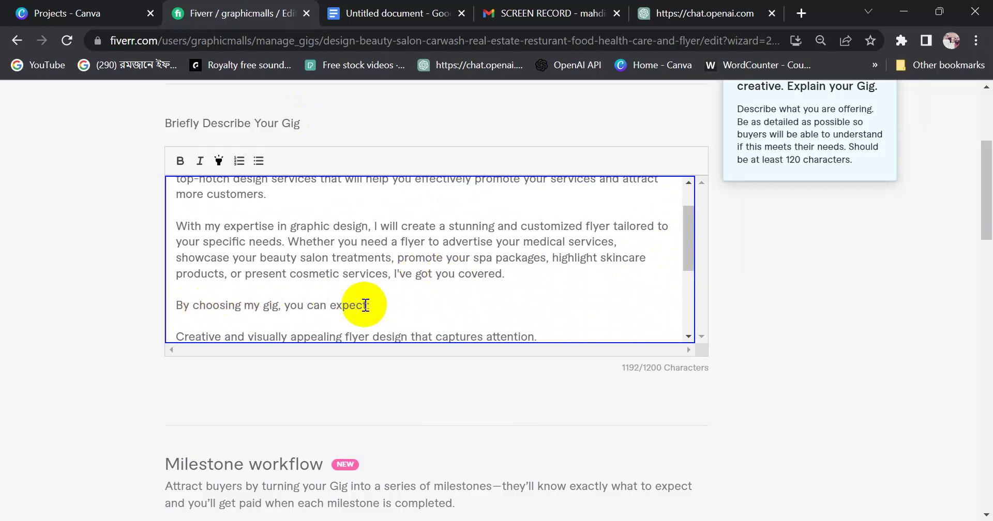
Cut 'By choosing my gig,' from the intro, leaving 'you can expect:' at 1173/1200 characters
left_click(253, 306)
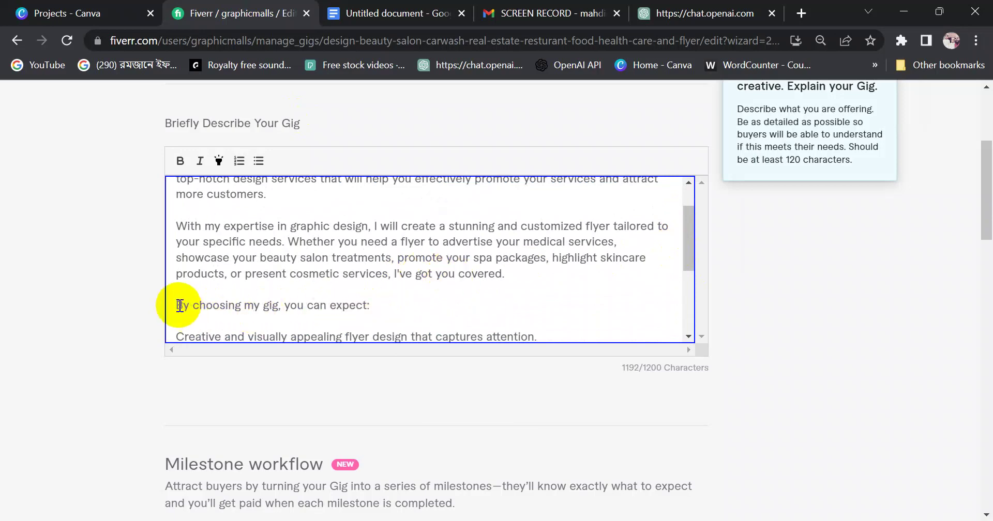
left_click(282, 307)
type(",")
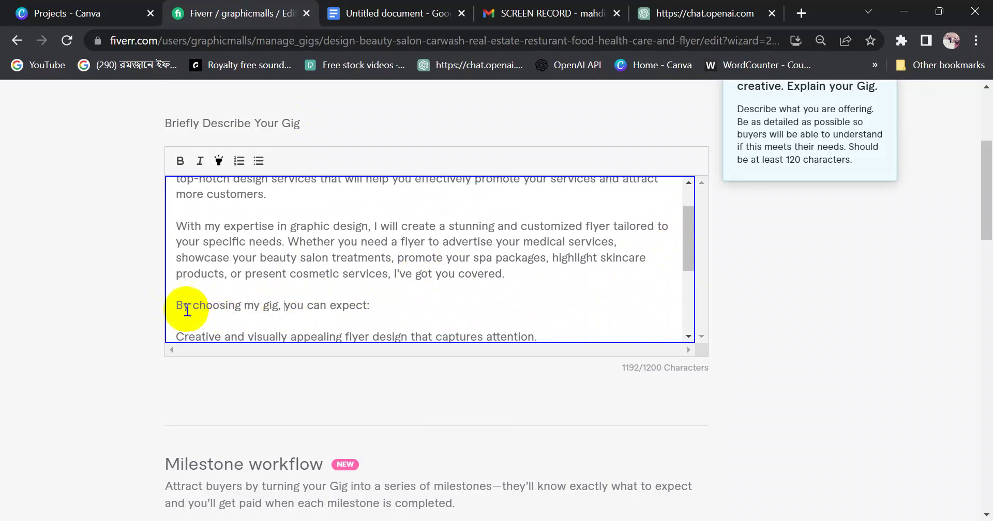
left_click_drag(181, 306, 276, 306)
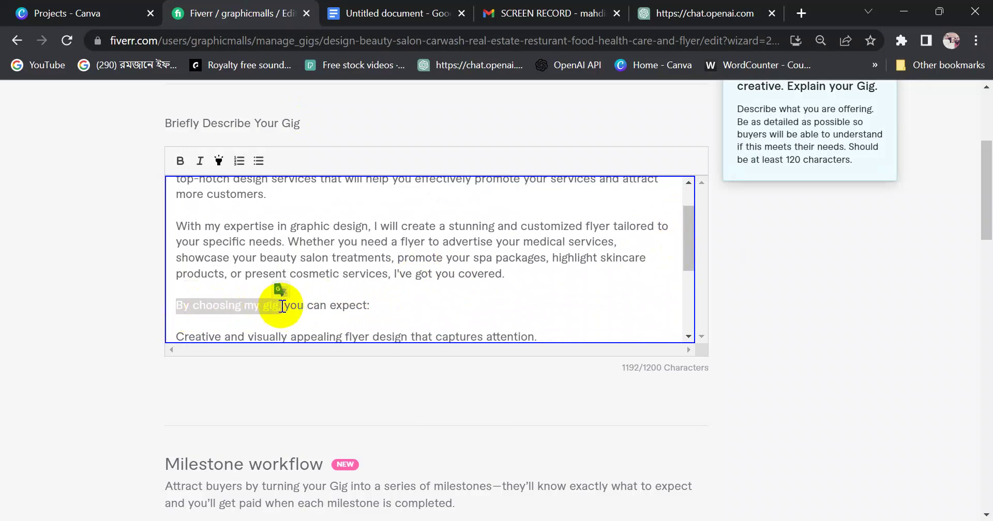
key("BackSpace")
key("BackSpace")
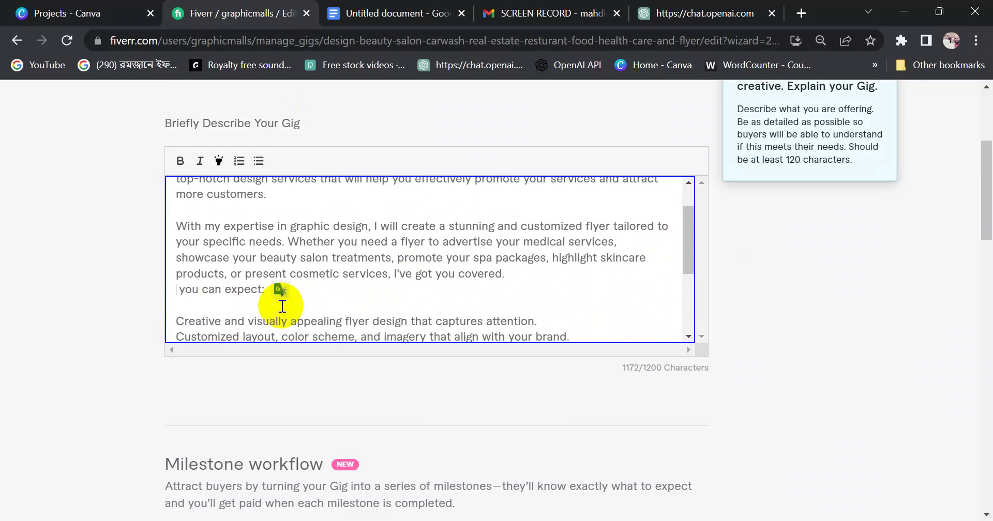
key("Return")
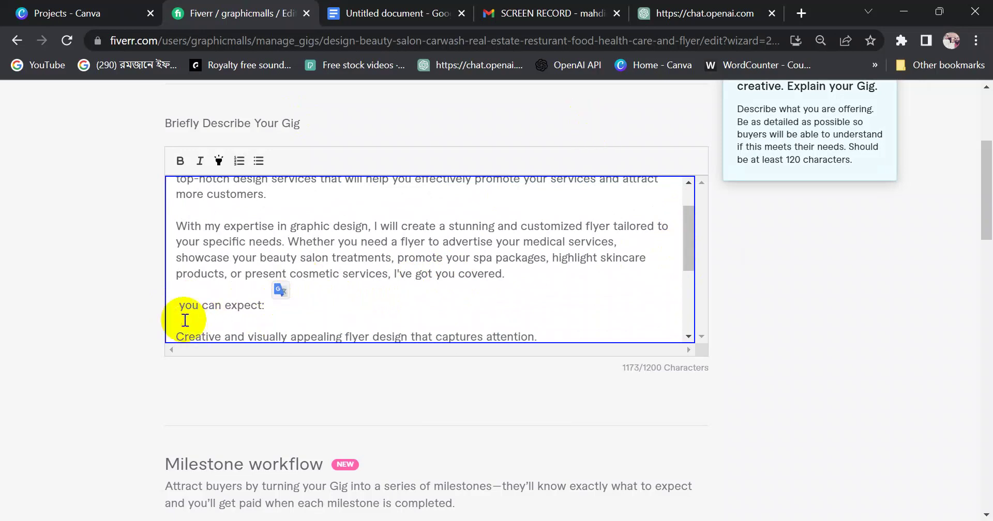
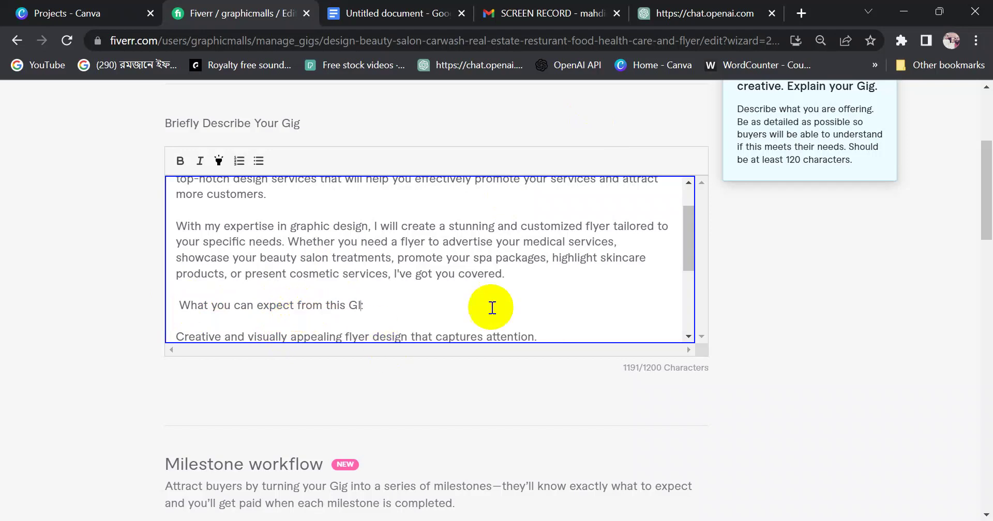
Remove the cut-off last line from the Fiverr description and copy its four feature lines
left_click_drag(690, 244, 693, 308)
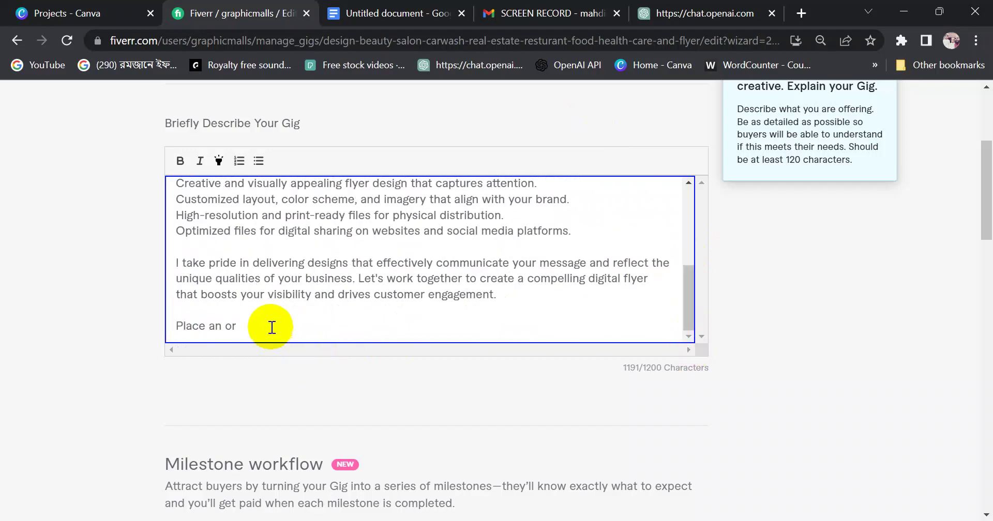
left_click_drag(173, 319, 244, 321)
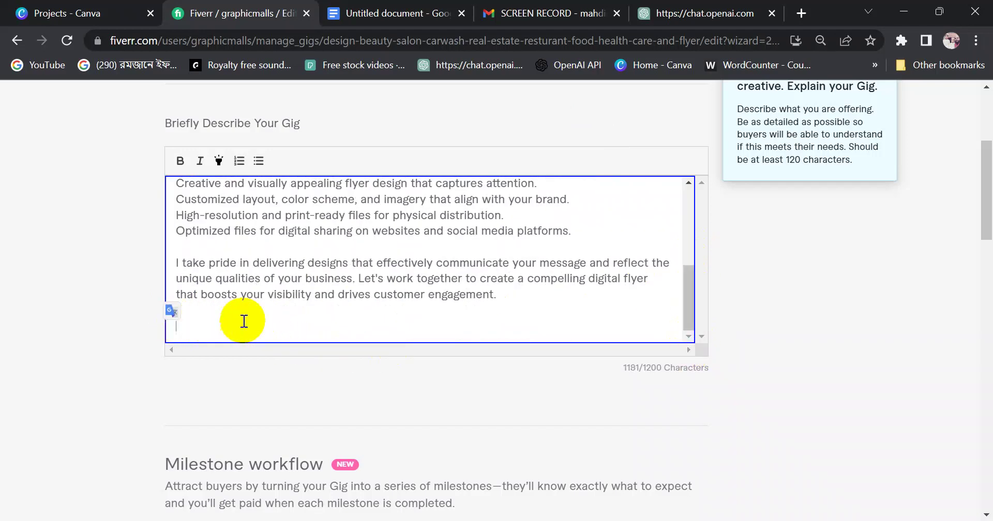
left_click_drag(687, 308, 683, 250)
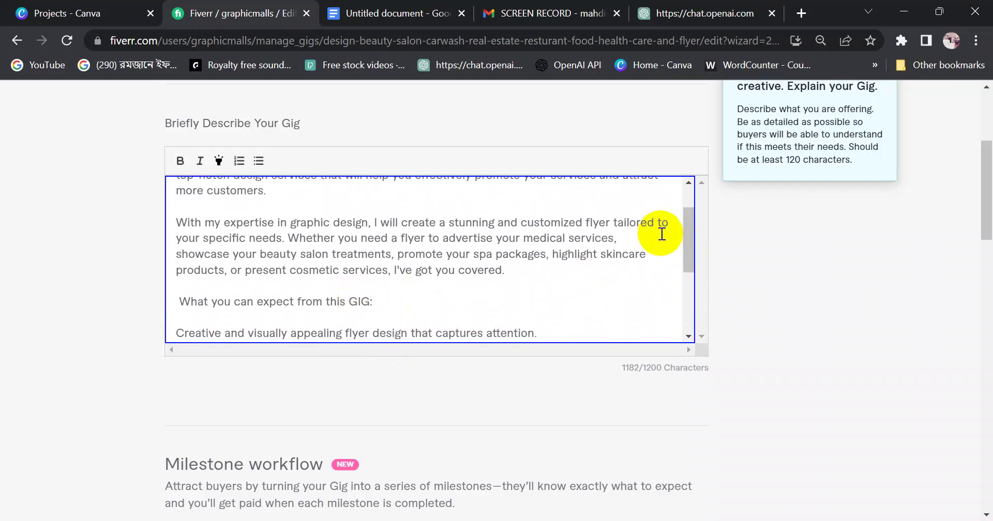
left_click_drag(687, 232, 683, 271)
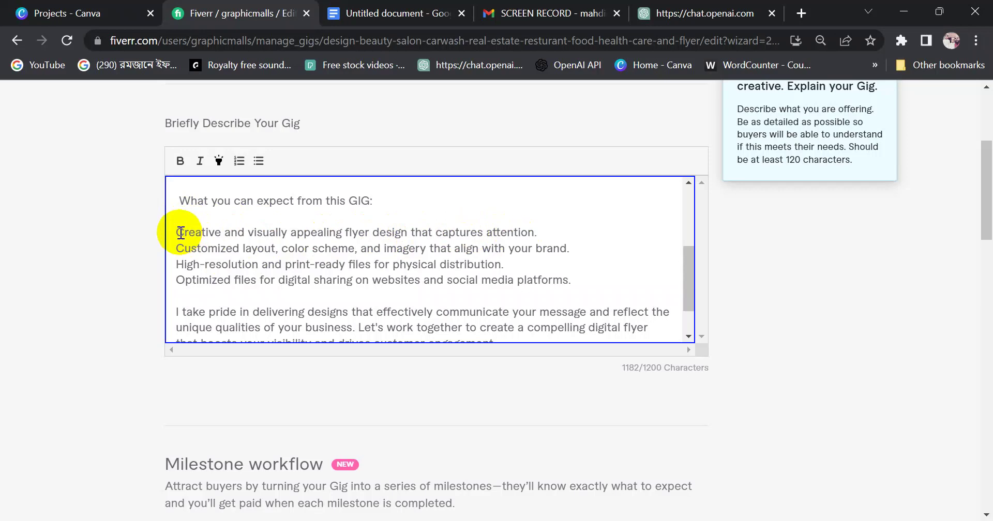
left_click_drag(184, 236, 581, 274)
key("ctrl+c")
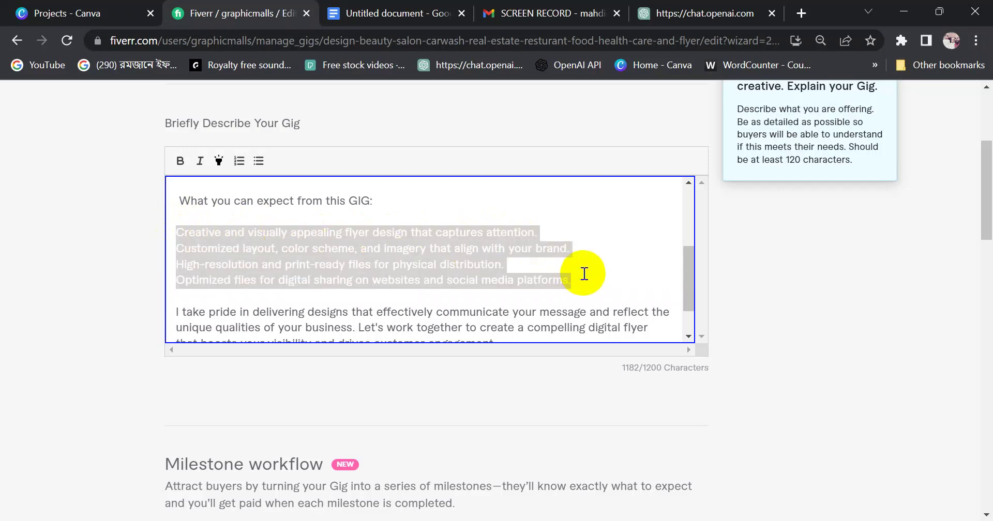
left_click(399, 16)
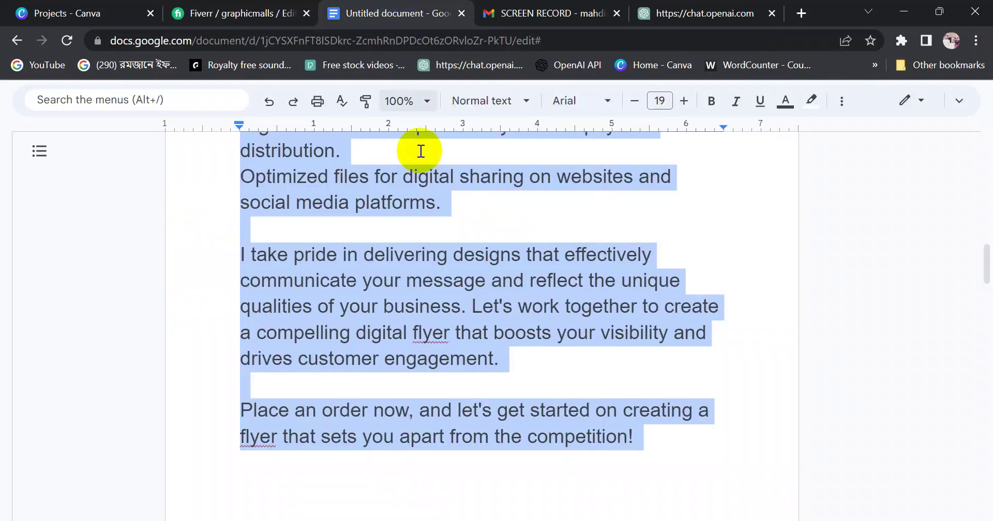
Paste the four compact feature lines over the two old list lines in the Docs draft
left_click(385, 255)
scroll(381, 275, "up", 5)
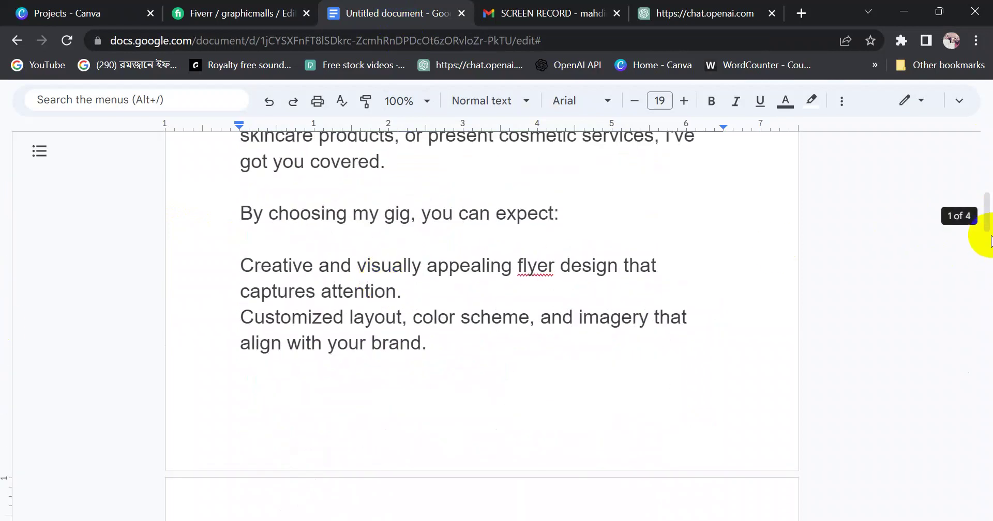
mouse_move(987, 215)
left_mouse_down()
mouse_move(987, 168)
mouse_move(986, 221)
left_mouse_up()
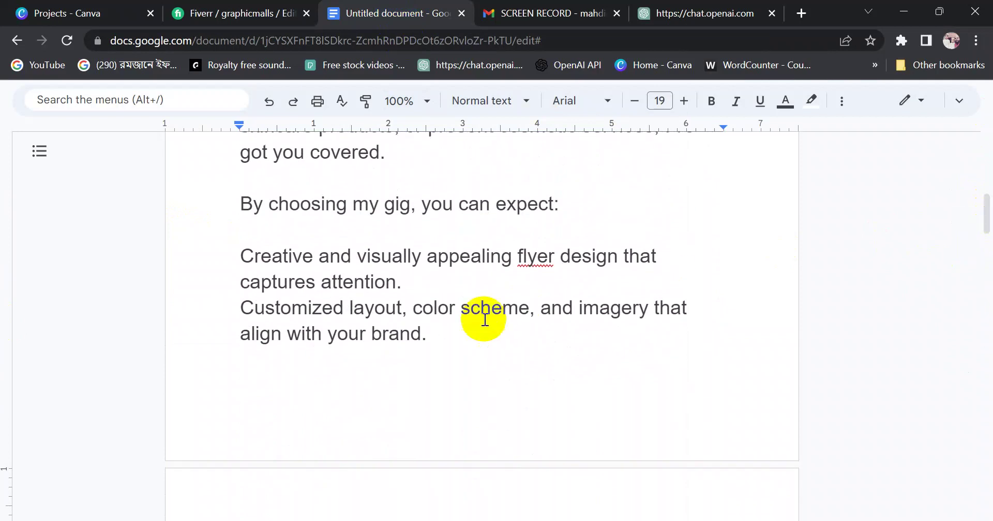
left_click_drag(427, 335, 250, 266)
key("ctrl+v")
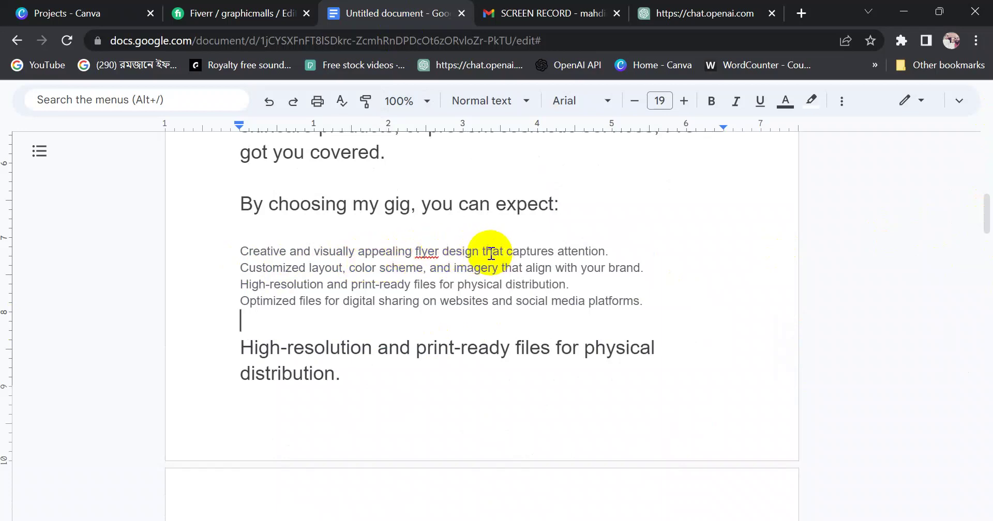
Cut 'that captures attention.' so the first feature line ends at 'flyer design.'
left_click_drag(483, 252, 625, 251)
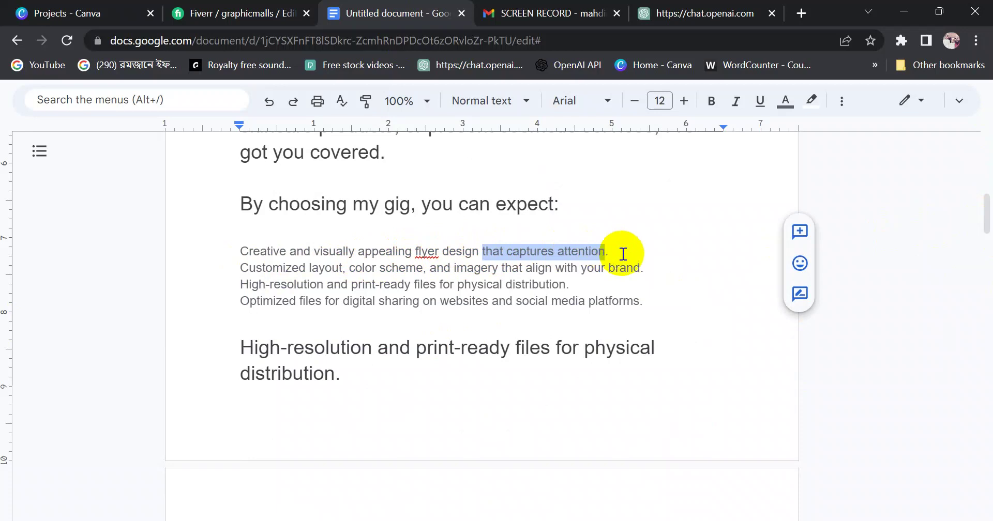
left_click(625, 251)
left_click_drag(485, 251, 601, 247)
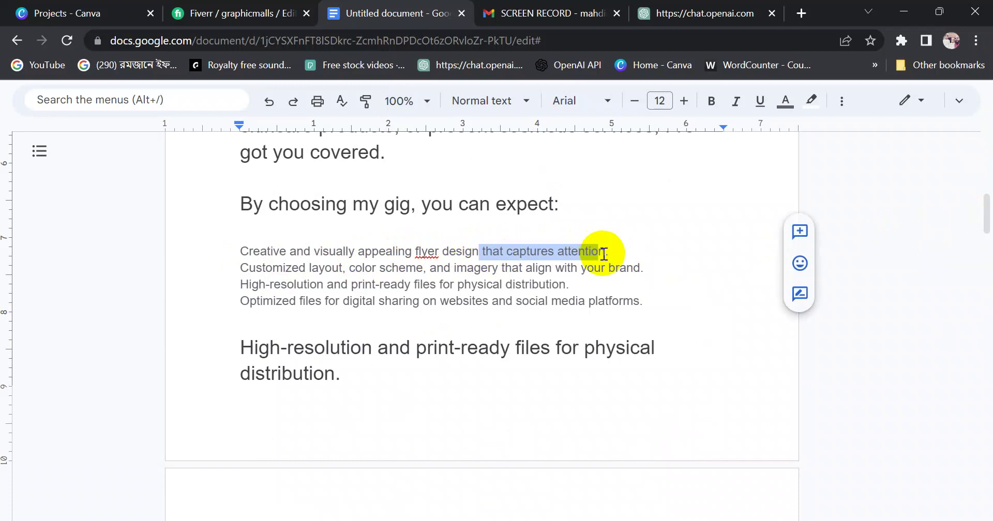
key("BackSpace")
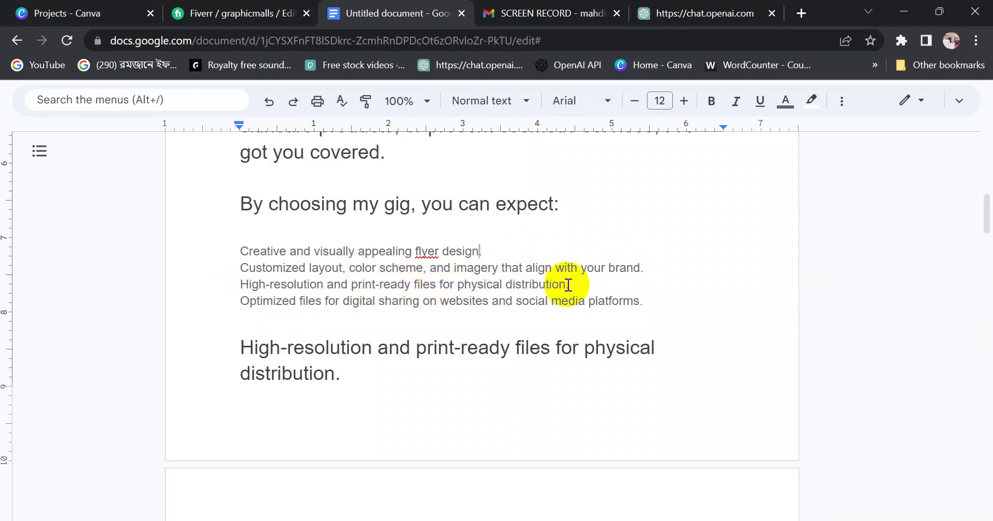
Delete the large duplicate distribution line below the feature list
left_click_drag(567, 285, 642, 301)
left_click(578, 299)
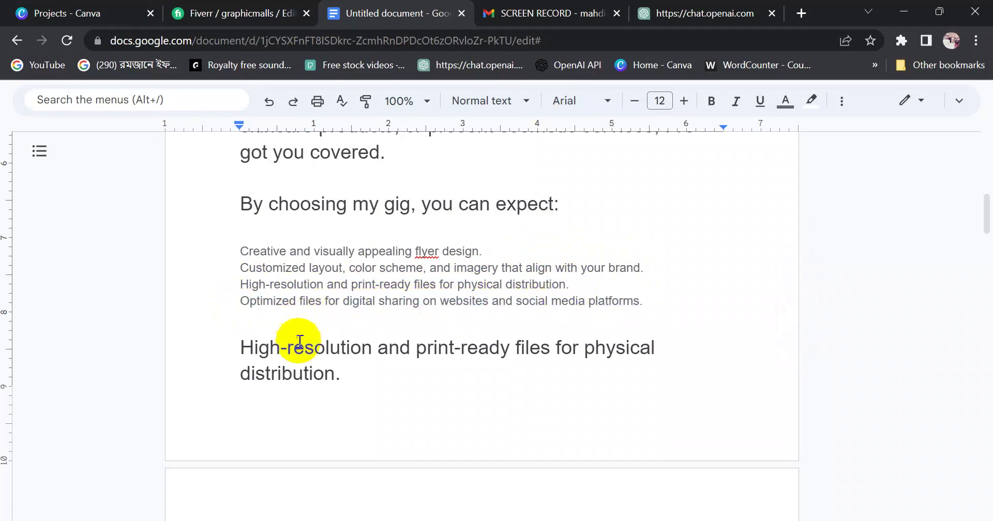
left_click_drag(347, 372, 255, 347)
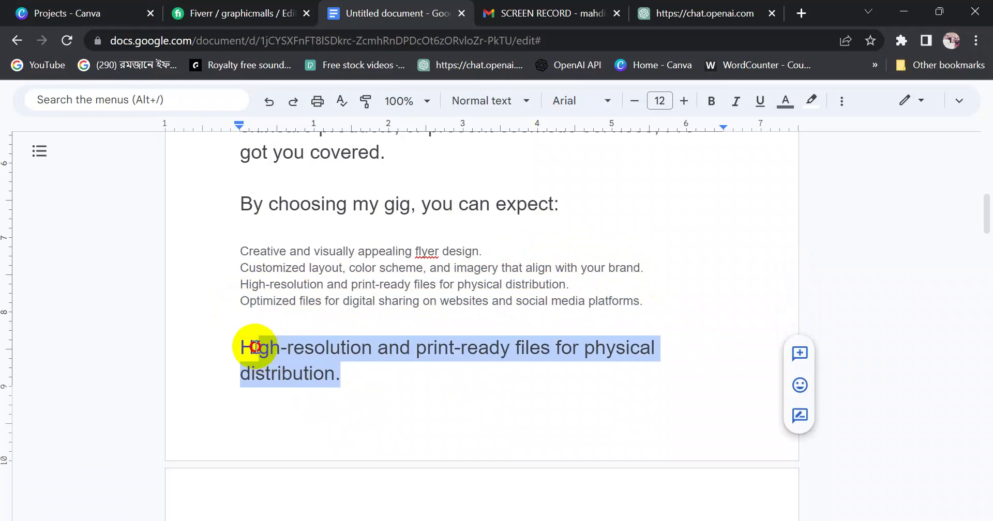
key("BackSpace")
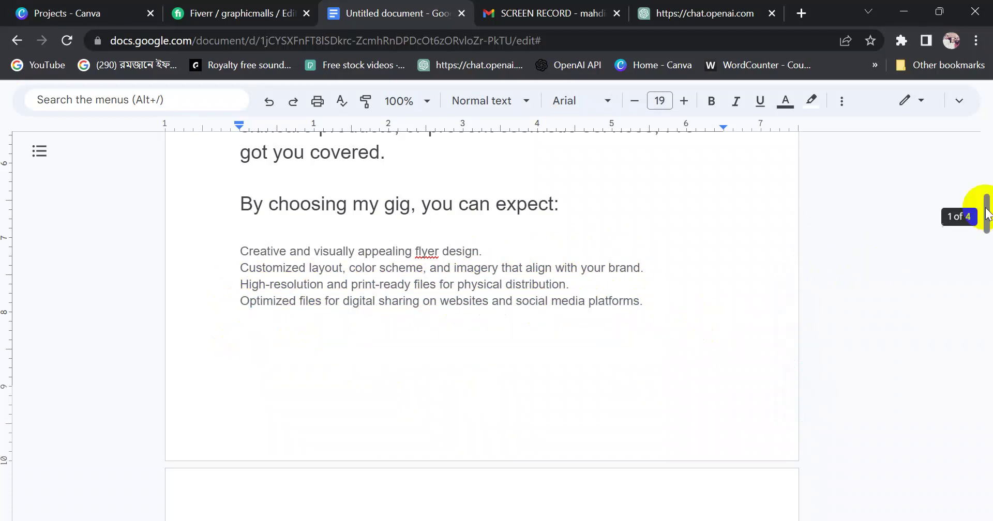
left_click_drag(987, 206, 988, 253)
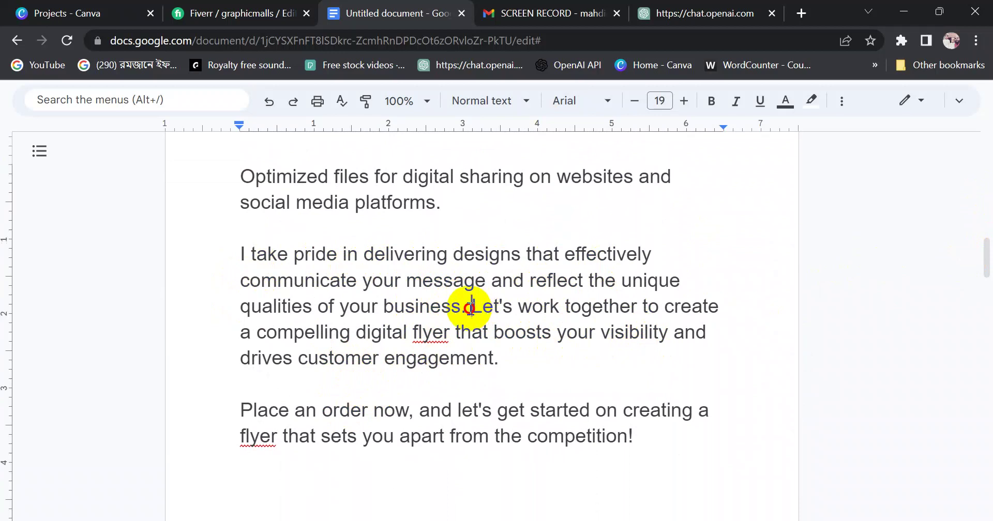
Delete the 'I take pride…' sentence and select the two closing paragraphs in the draft
left_click_drag(471, 307, 233, 253)
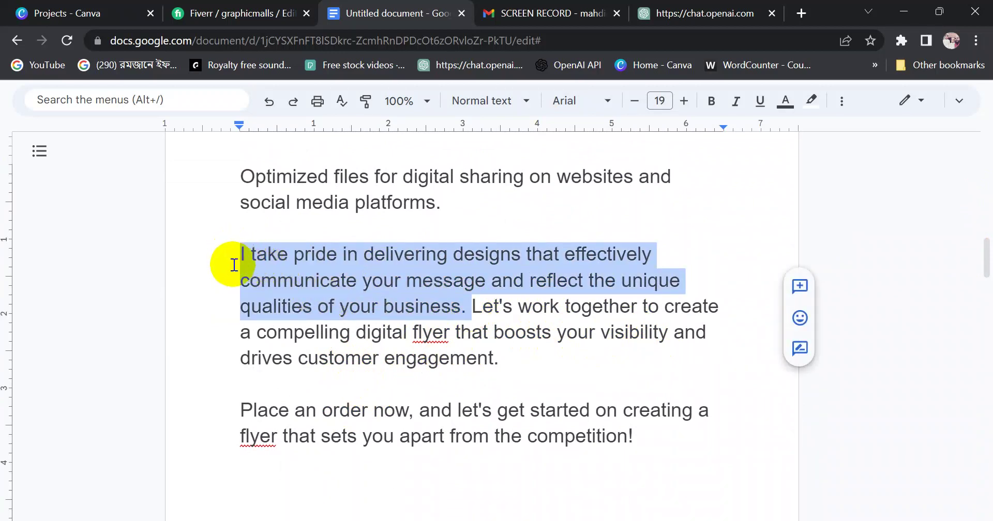
key("BackSpace")
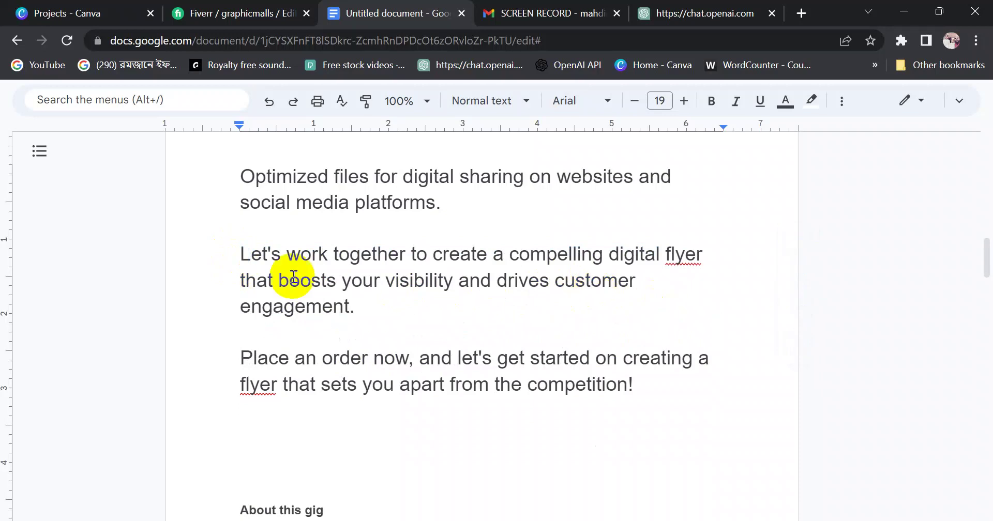
left_click_drag(240, 252, 644, 388)
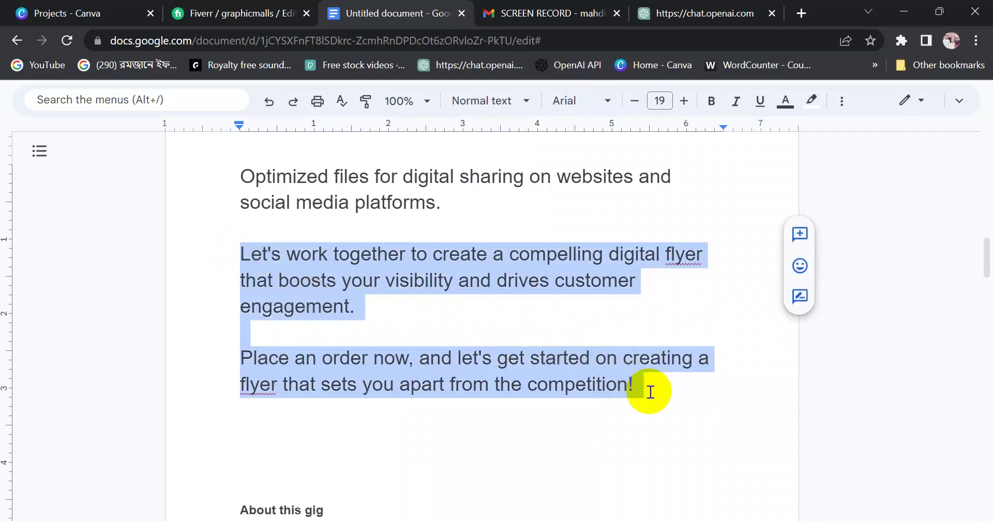
left_click(222, 15)
left_click(324, 296)
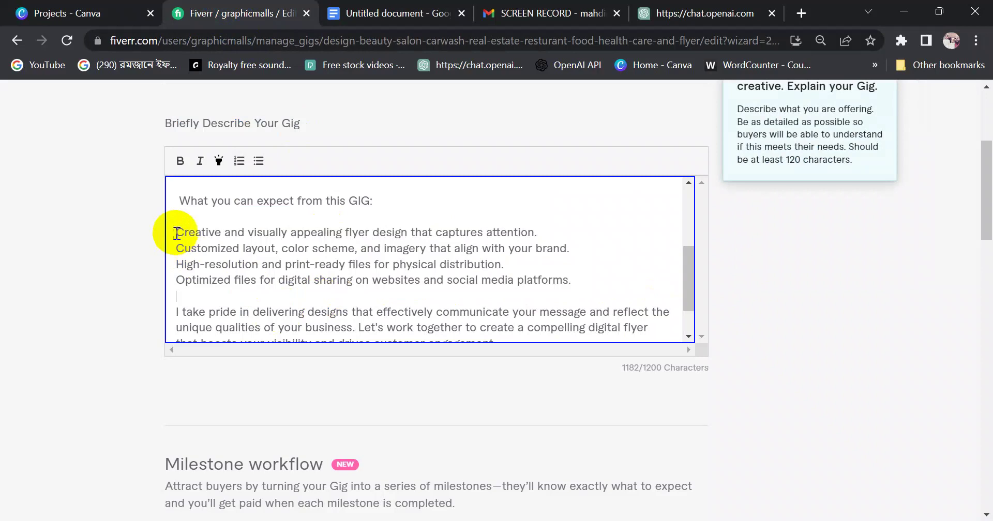
Delete the old feature lines and closing text from the Fiverr description
left_click_drag(177, 233, 542, 299)
key("BackSpace")
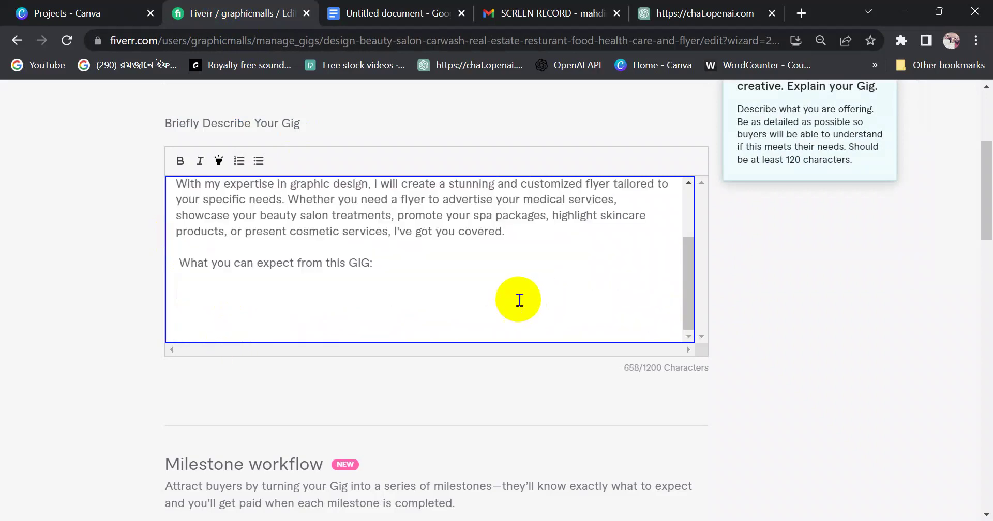
left_click(387, 13)
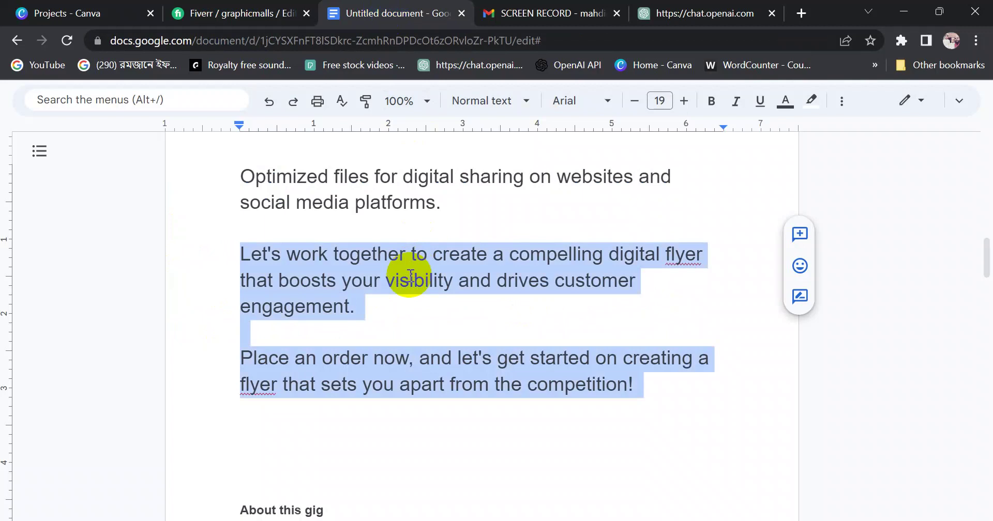
left_click(410, 281)
scroll(984, 253, "up", 2)
mouse_move(985, 253)
left_mouse_down()
mouse_move(982, 225)
mouse_move(983, 246)
left_mouse_up()
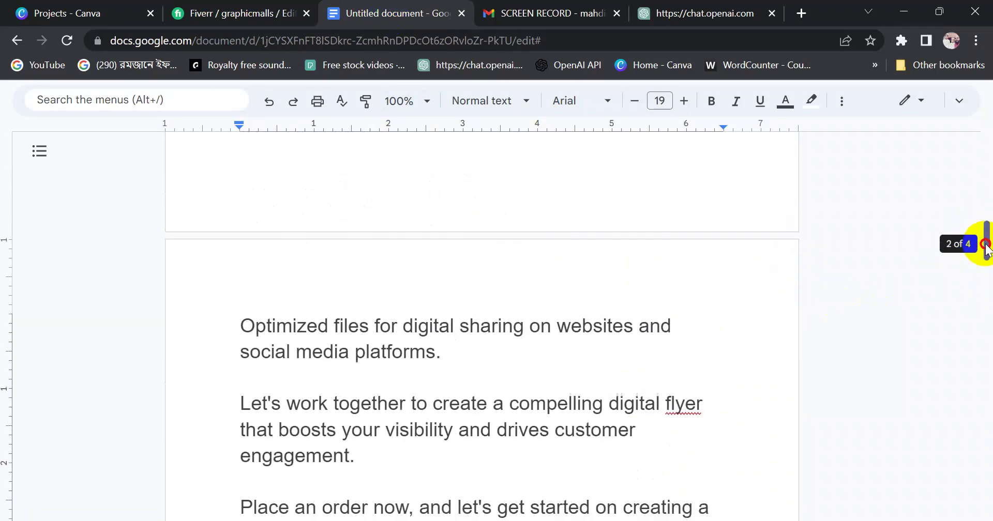
Remove the leftover 'Optimized files' paragraph in Docs and copy the feature list and closing paragraphs
left_click_drag(498, 350, 233, 331)
key("BackSpace")
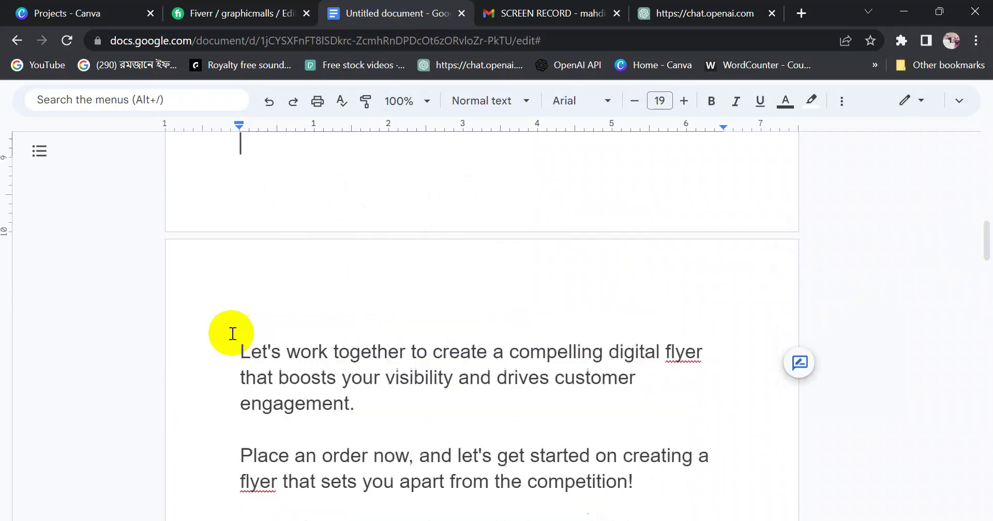
left_click_drag(986, 262, 966, 222)
left_click(241, 203)
left_click_drag(241, 202, 629, 310)
key("ctrl+c")
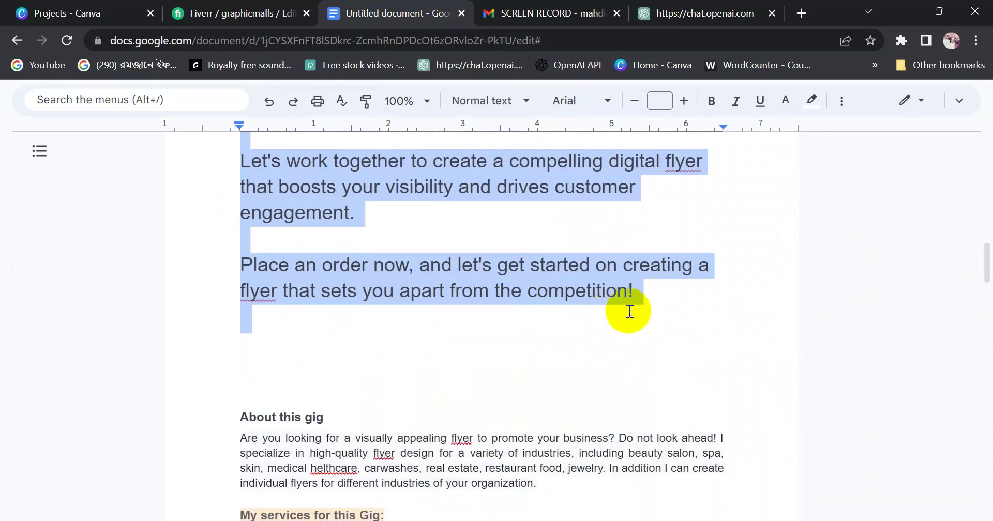
left_click(228, 12)
left_click(223, 296)
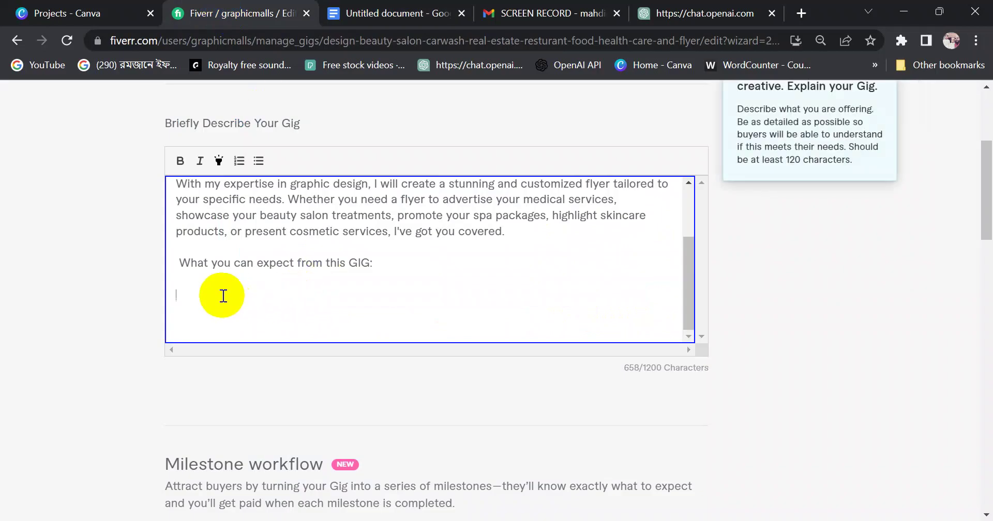
Paste the feature list and closing paragraphs into Fiverr and remove the empty line under the heading
key("ctrl+v")
scroll(225, 290, "up", 8)
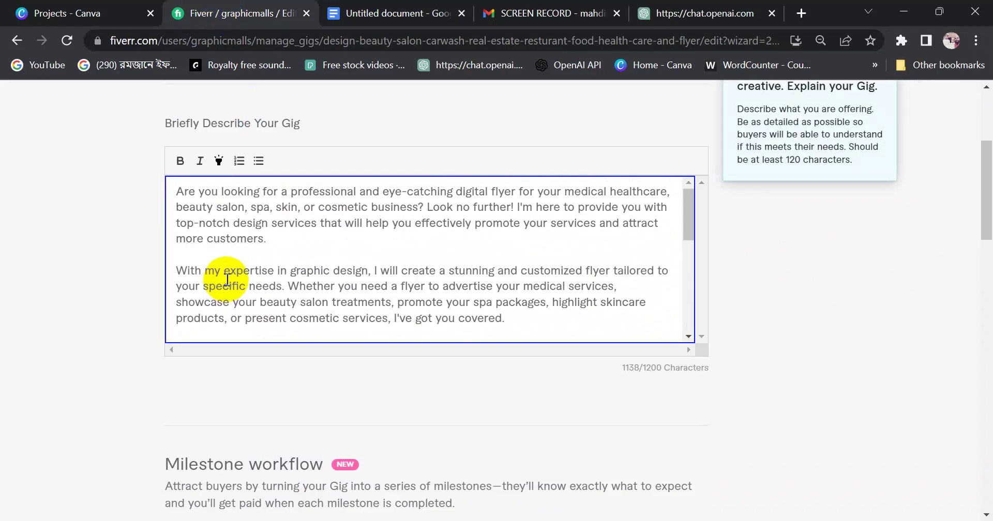
scroll(290, 309, "up", 3)
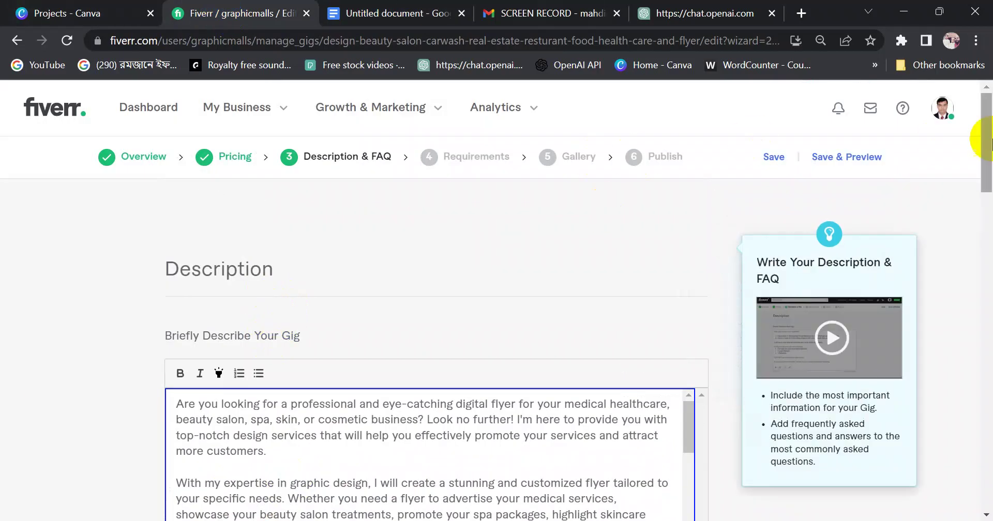
scroll(985, 170, "down", 2)
scroll(985, 165, "down", 4)
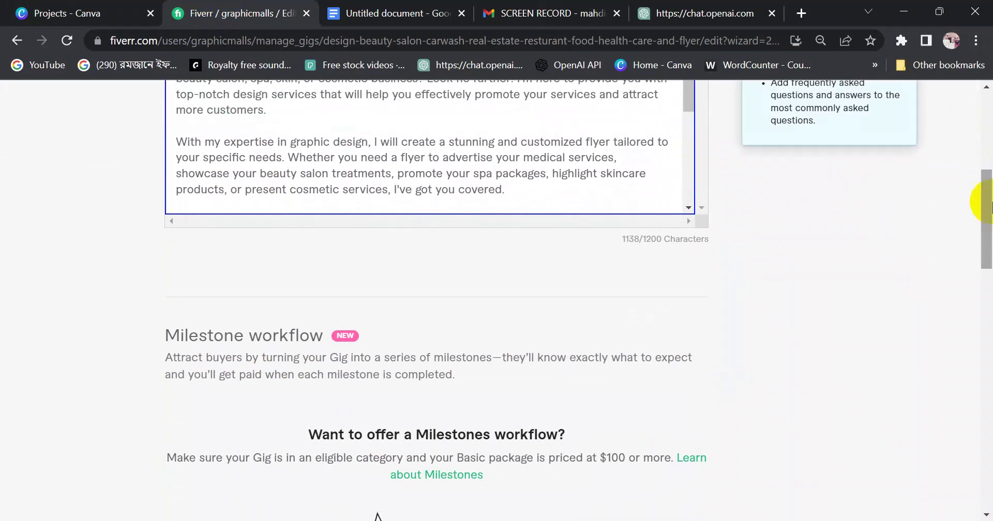
scroll(983, 207, "up", 3)
mouse_move(640, 261)
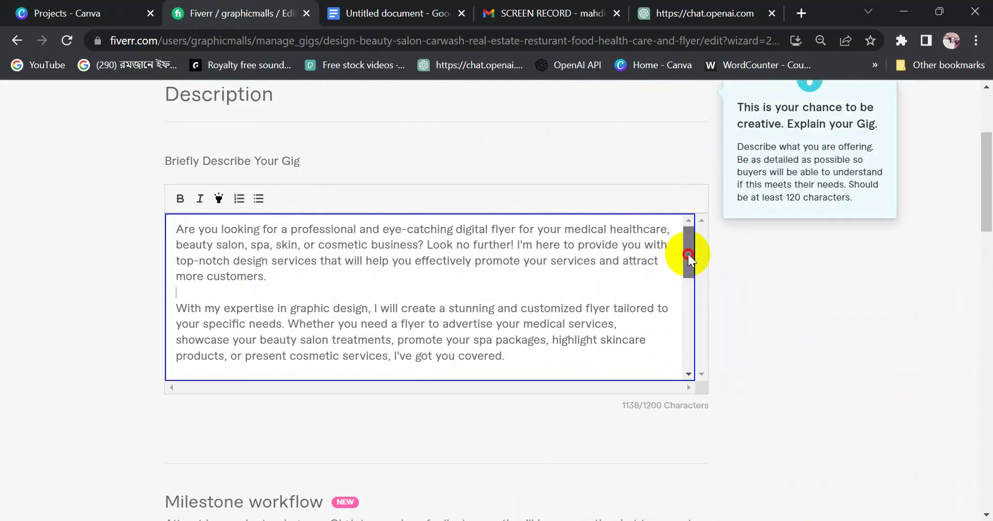
left_click_drag(688, 253, 687, 294)
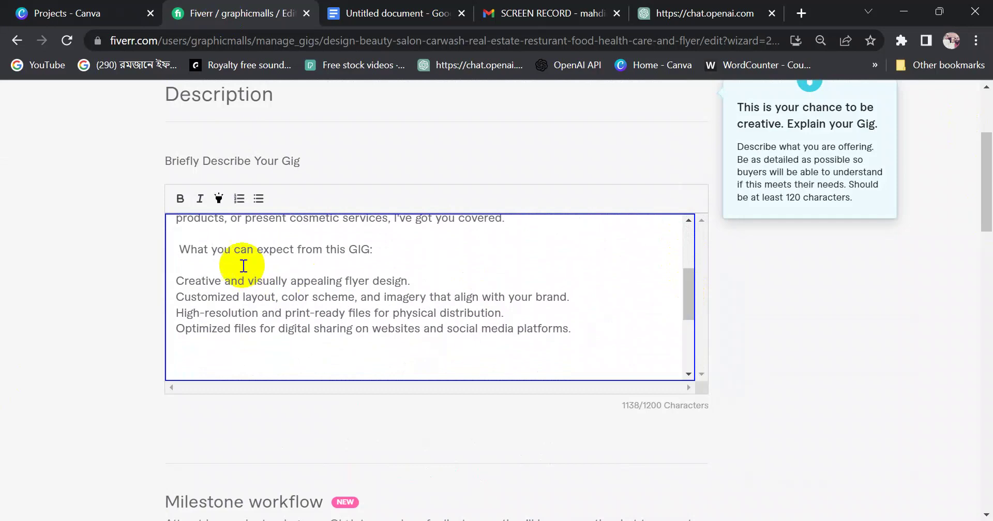
key("BackSpace")
Bold 'What you can expect from this GIG:' and bullet the four feature lines
left_click_drag(373, 249, 187, 250)
left_click(178, 198)
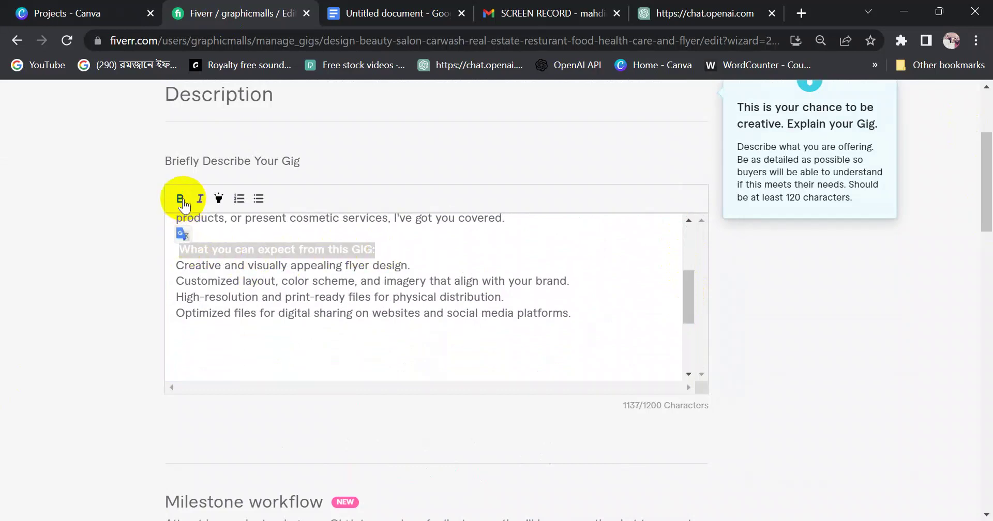
left_click(271, 260)
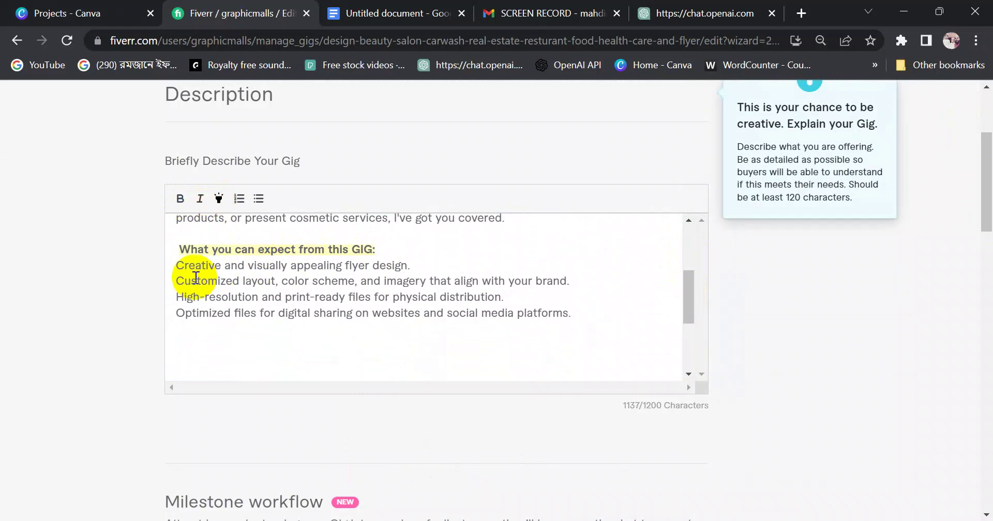
left_click_drag(178, 266, 572, 314)
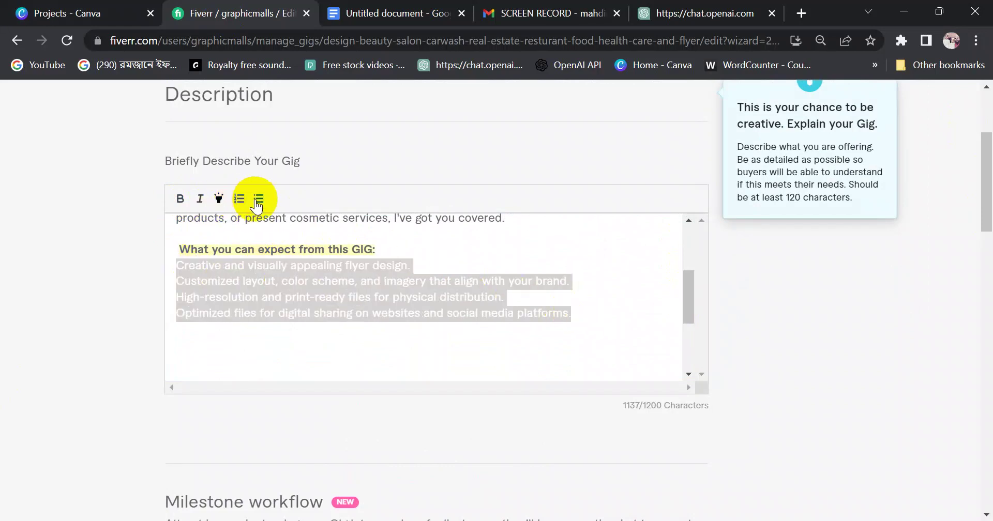
left_click(258, 202)
left_click(363, 293)
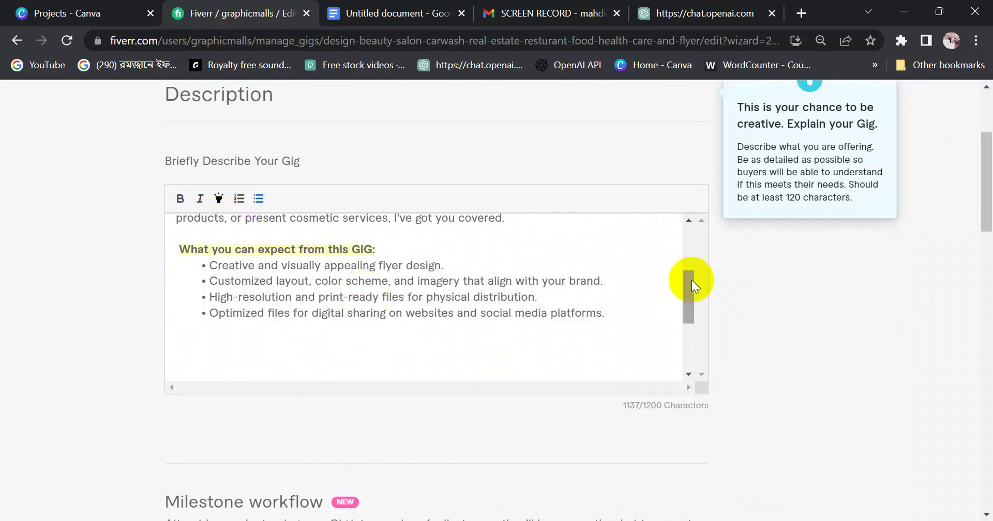
Delete the stray blank lines below the bullets and below 'competition!'
left_click_drag(685, 294, 687, 305)
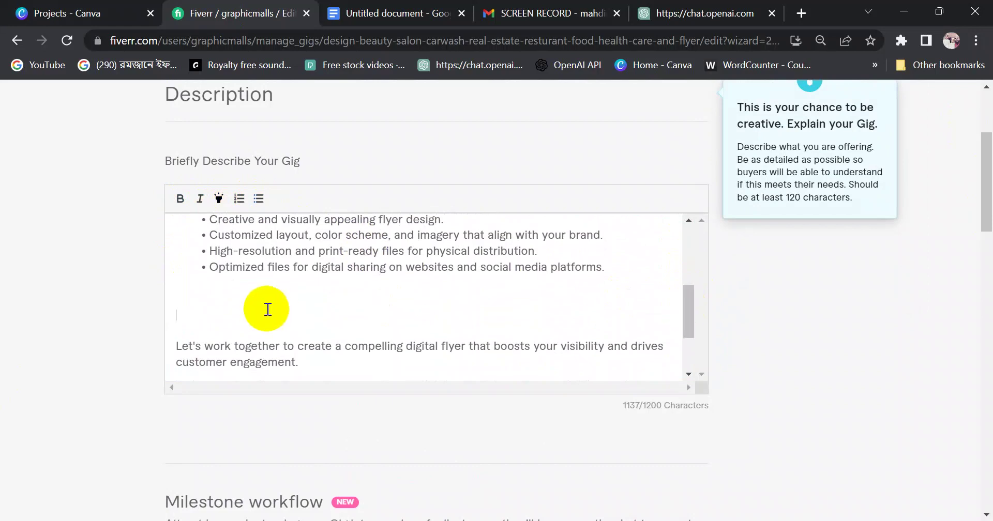
key("BackSpace")
key("BackSpace")
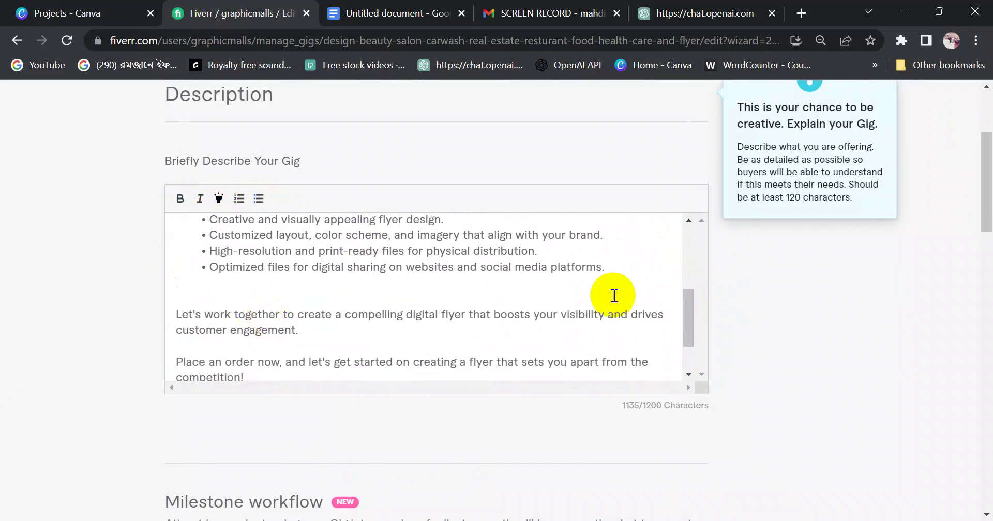
left_click_drag(690, 309, 690, 337)
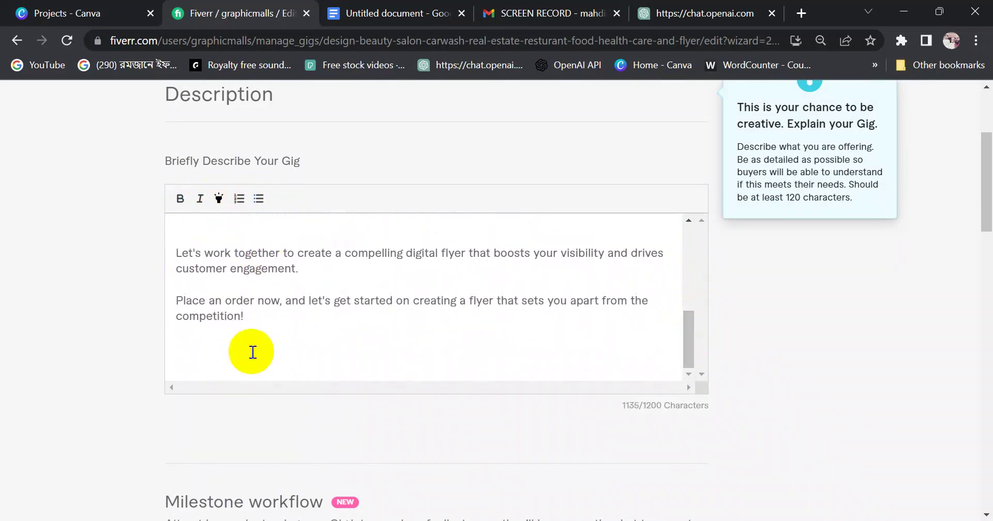
left_click(323, 346)
key("BackSpace")
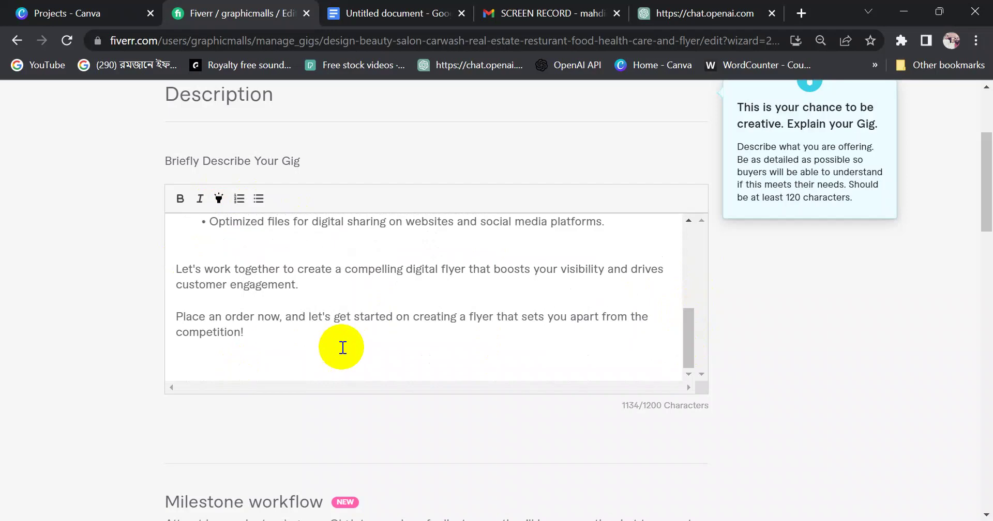
key("BackSpace")
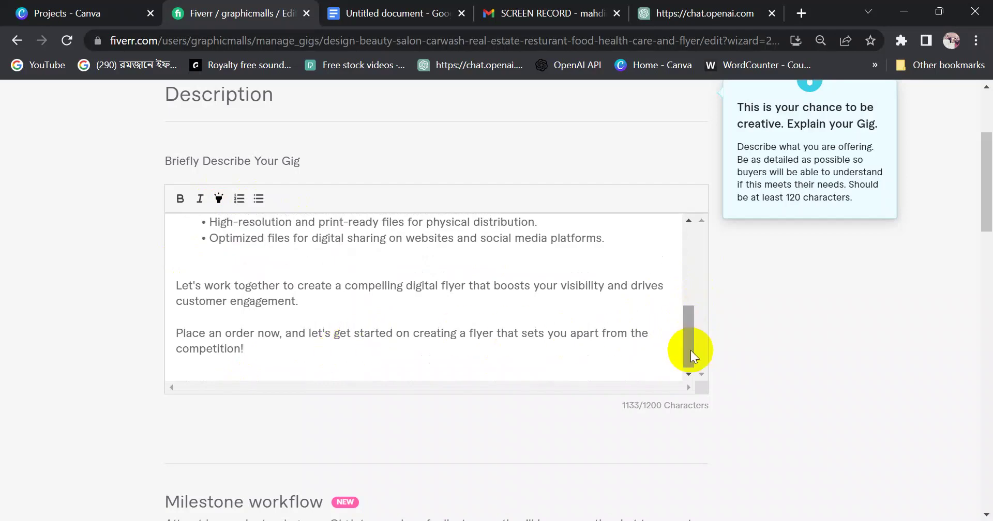
left_click_drag(690, 350, 690, 256)
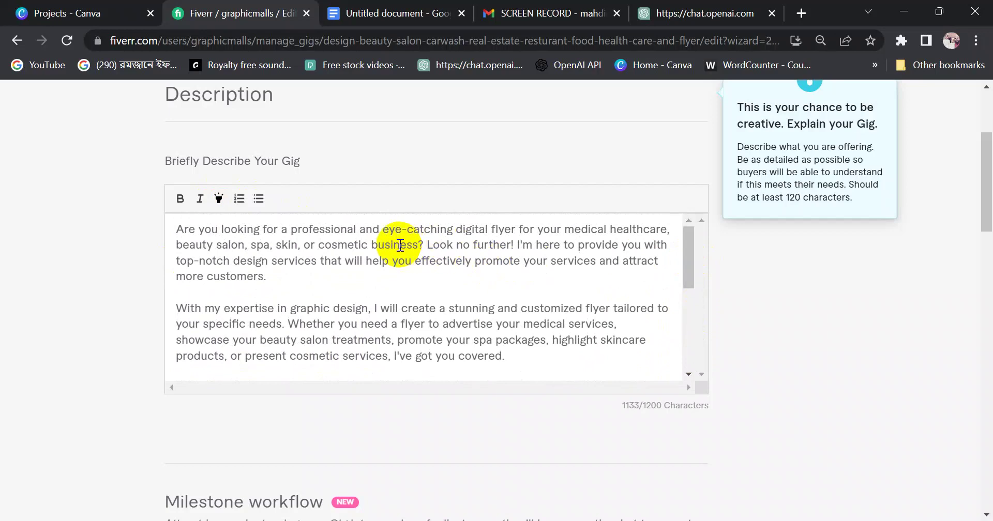
left_click_drag(291, 229, 517, 229)
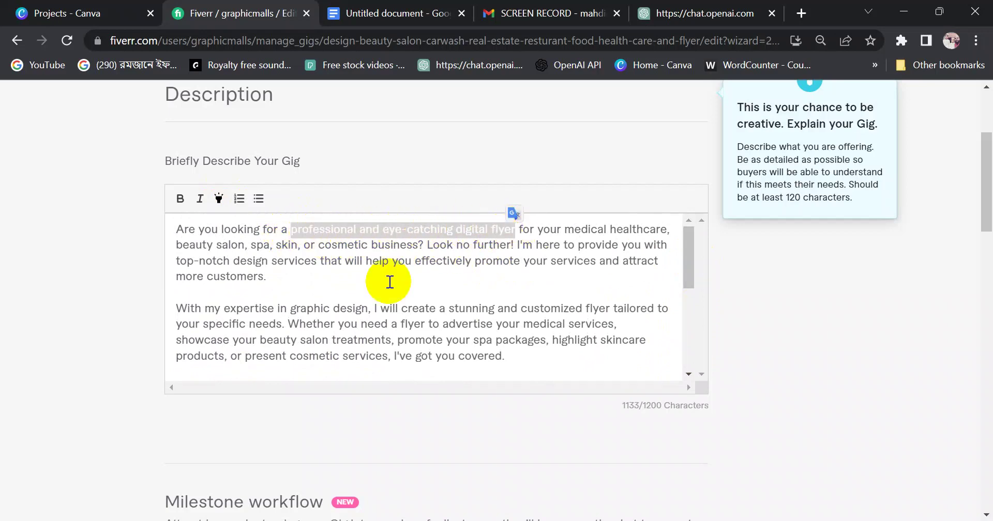
Apply bold to the flyer phrase and the list of business types in the opening sentence
left_click(219, 199)
left_click(180, 198)
left_click(340, 271)
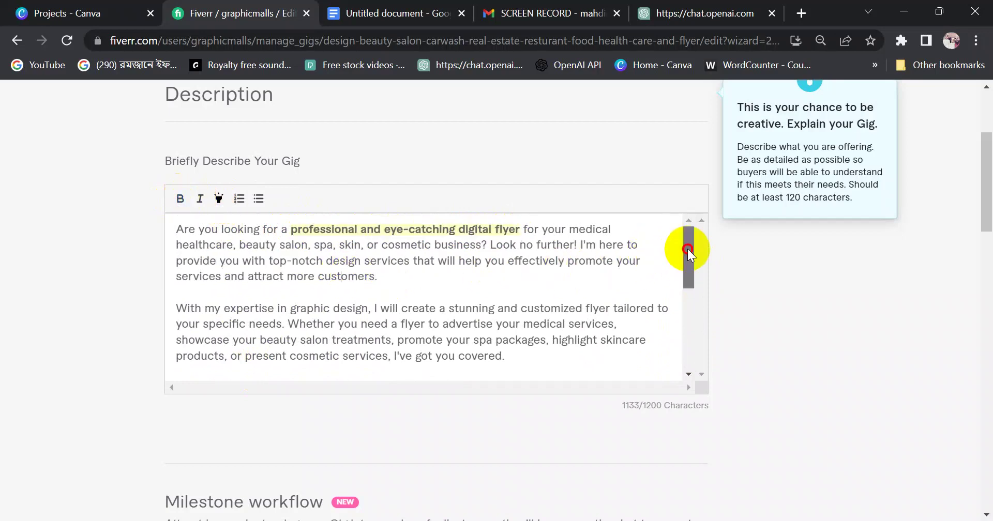
mouse_move(687, 250)
left_mouse_down()
mouse_move(687, 282)
mouse_move(681, 247)
left_mouse_up()
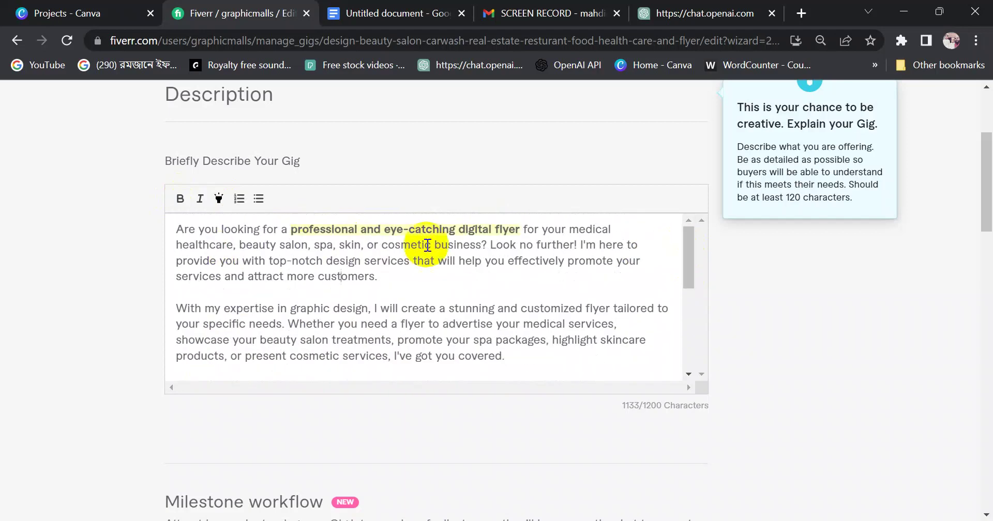
left_click_drag(571, 231, 478, 245)
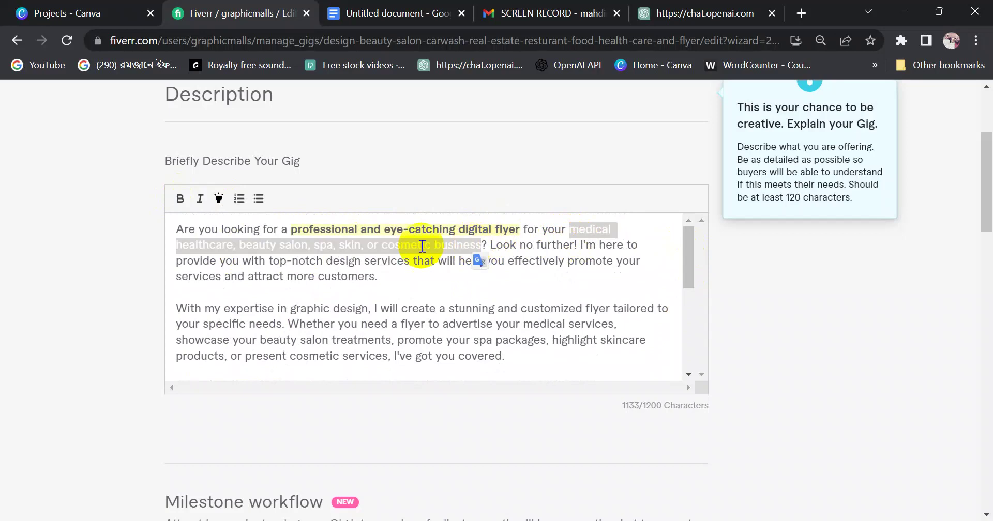
left_click(192, 203)
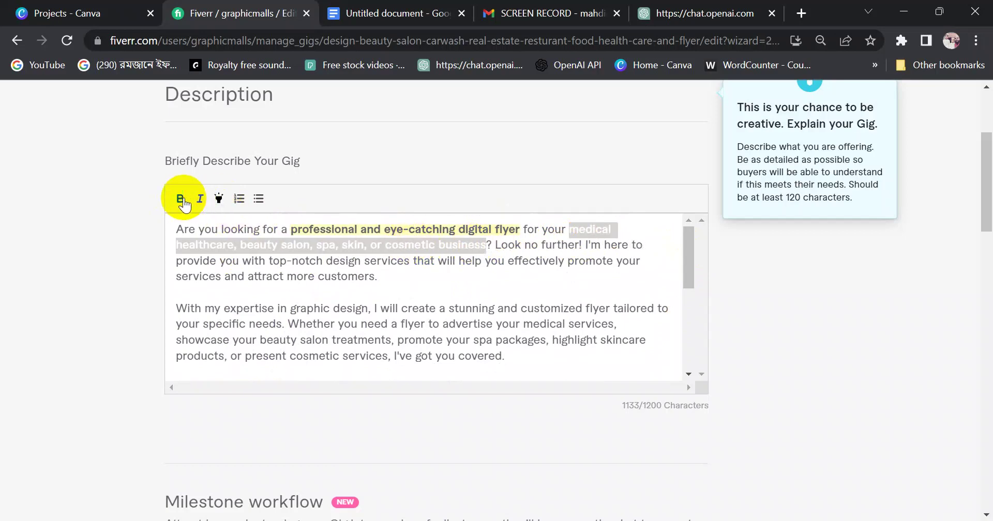
left_click(180, 199)
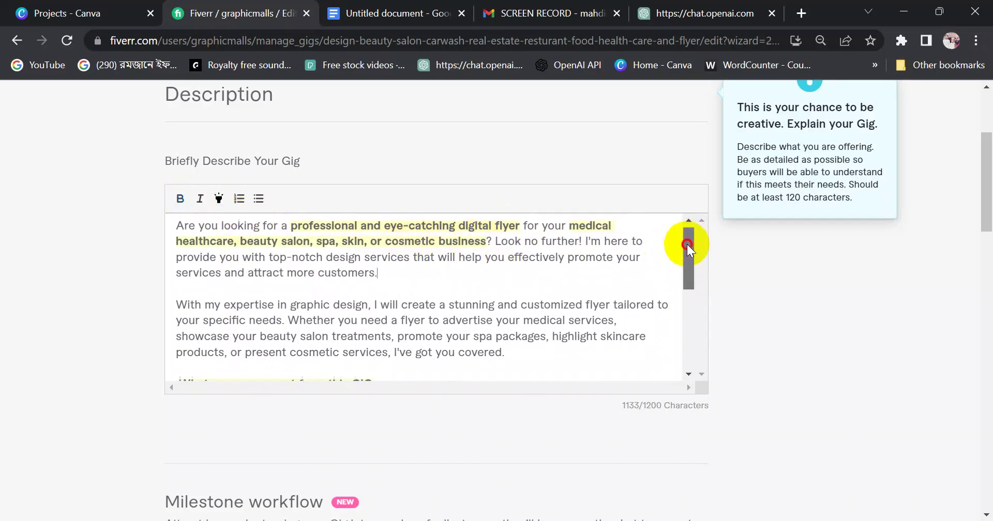
Add two empty lines after 'competition!' at the end of the Fiverr description
left_click_drag(687, 244, 684, 269)
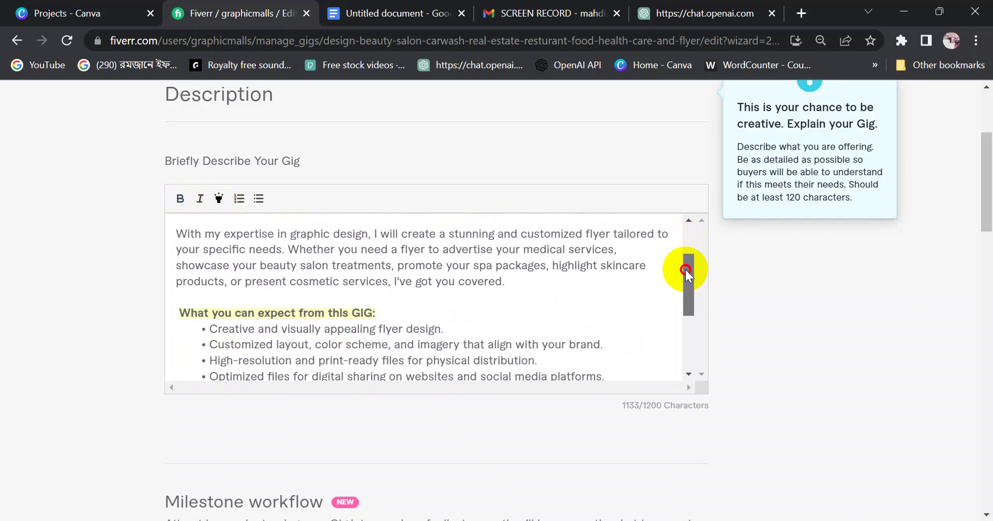
left_click_drag(684, 269, 685, 281)
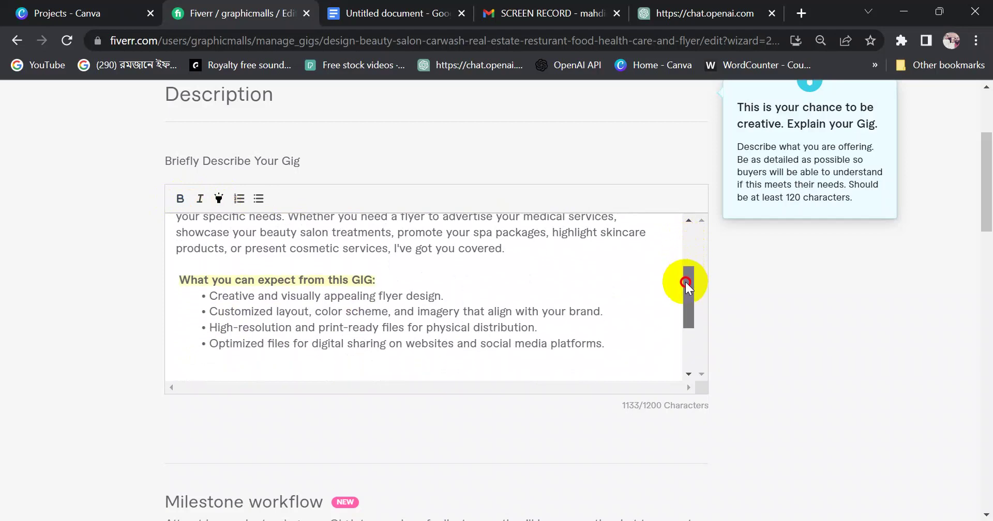
left_click_drag(684, 281, 687, 346)
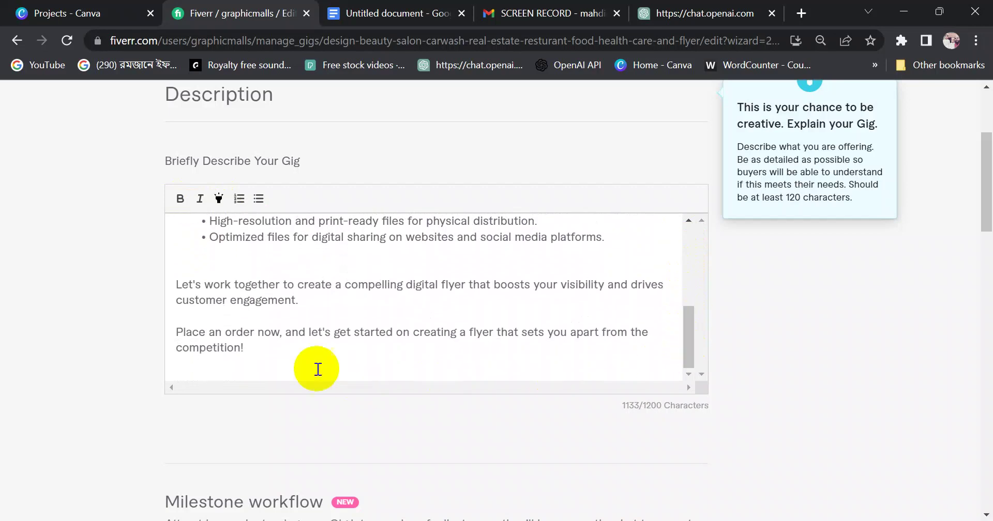
left_click(274, 354)
key("Return")
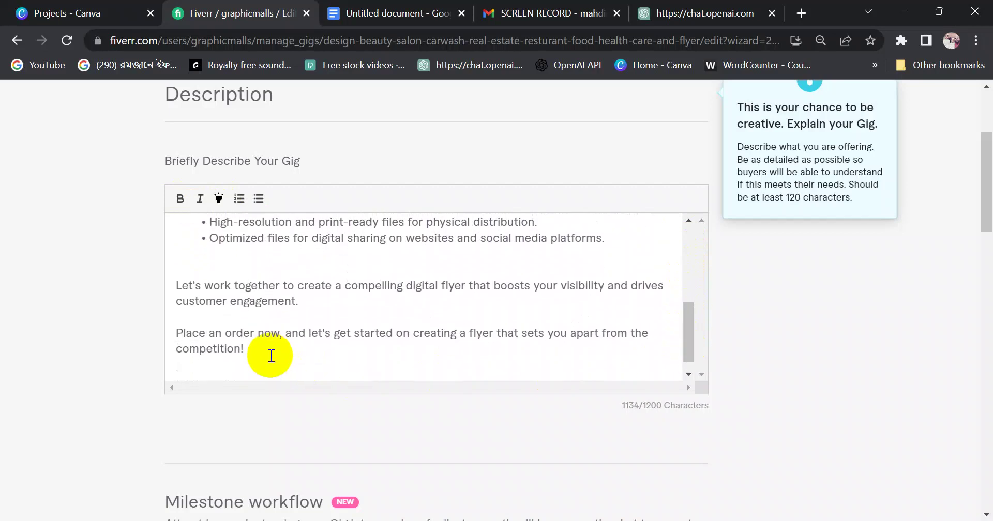
key("Return")
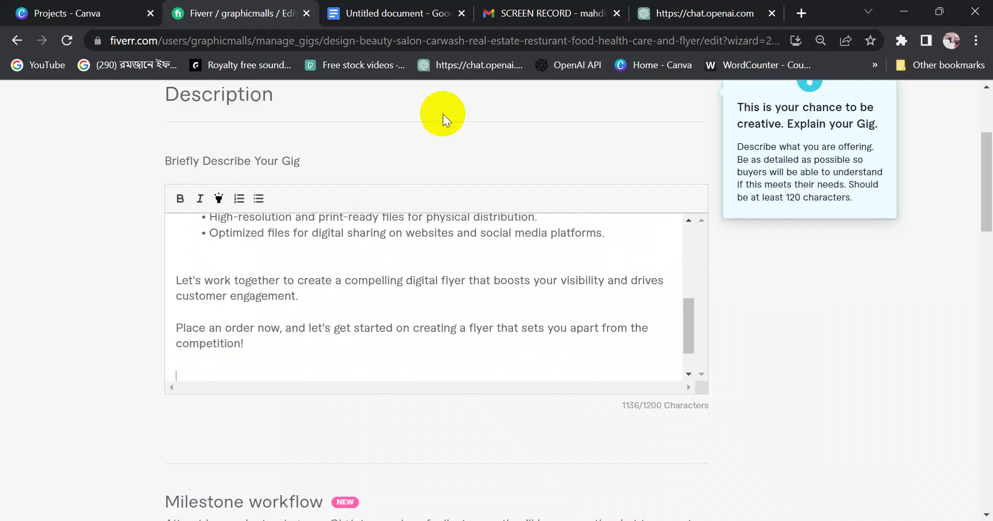
left_click(398, 13)
left_click(428, 305)
Copy the 'Quick turnaround time' item from ChatGPT and paste it after the last Fiverr bullet
scroll(425, 315, "up", 10)
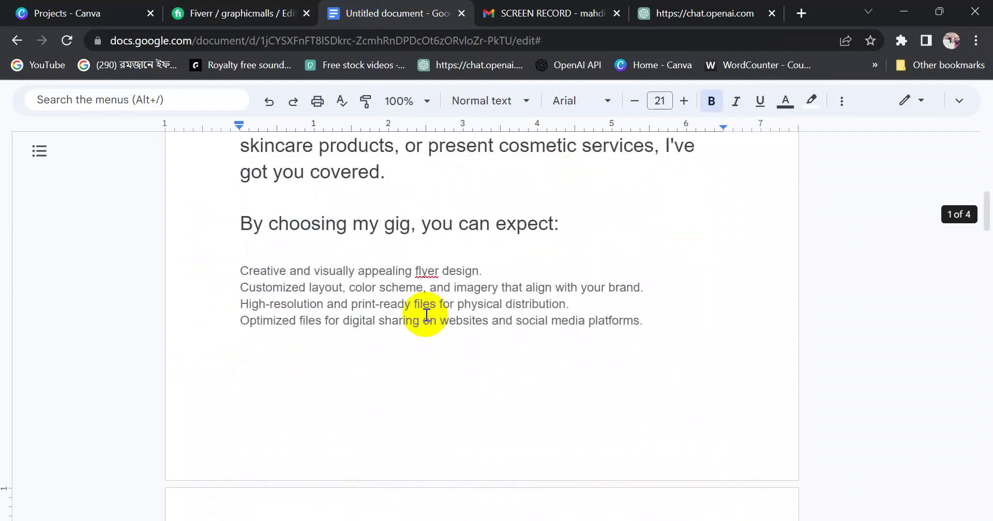
left_click(720, 20)
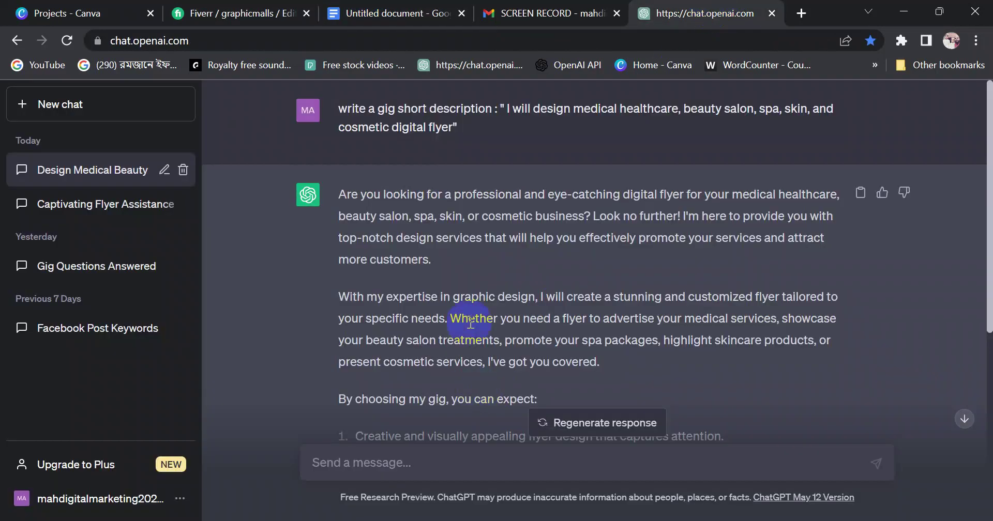
scroll(471, 322, "down", 5)
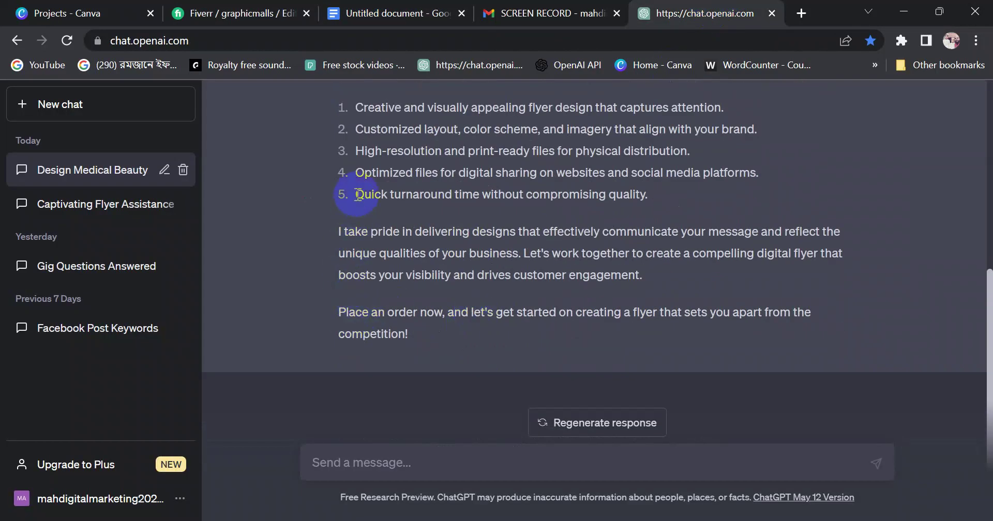
left_click_drag(357, 195, 663, 199)
key("ctrl+c")
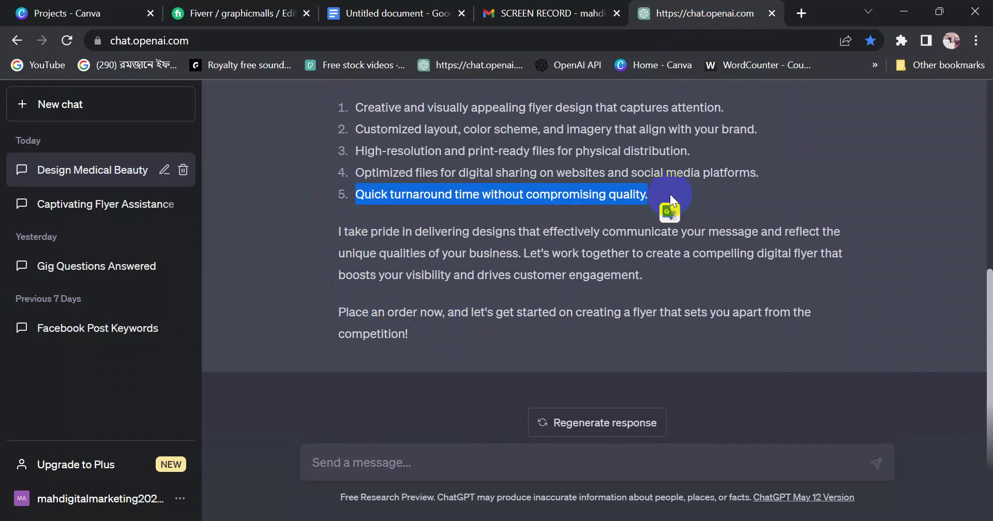
left_click(264, 14)
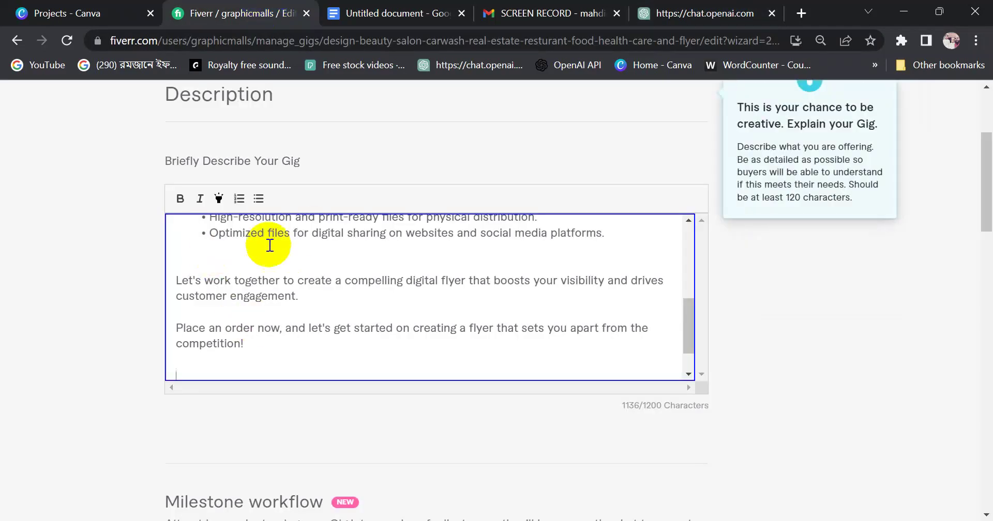
left_click(610, 239)
key("Return")
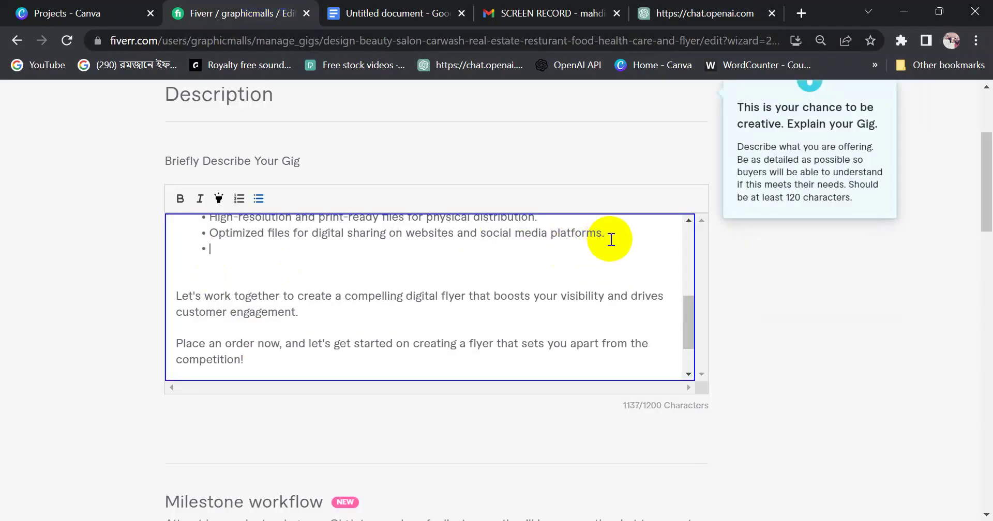
key("ctrl+v")
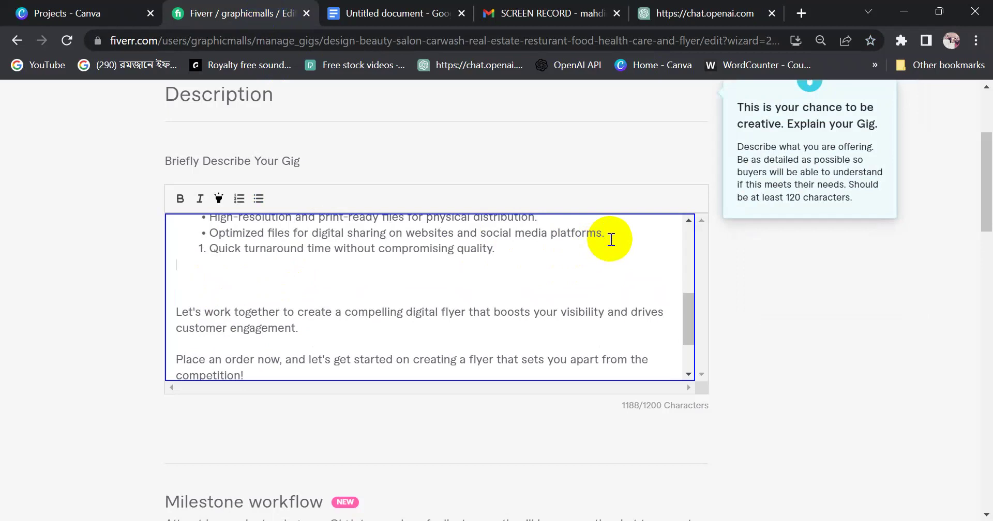
Strip the '1.' numbering and stray space from the pasted Quick turnaround line
left_click_drag(210, 250, 222, 283)
left_click(225, 261)
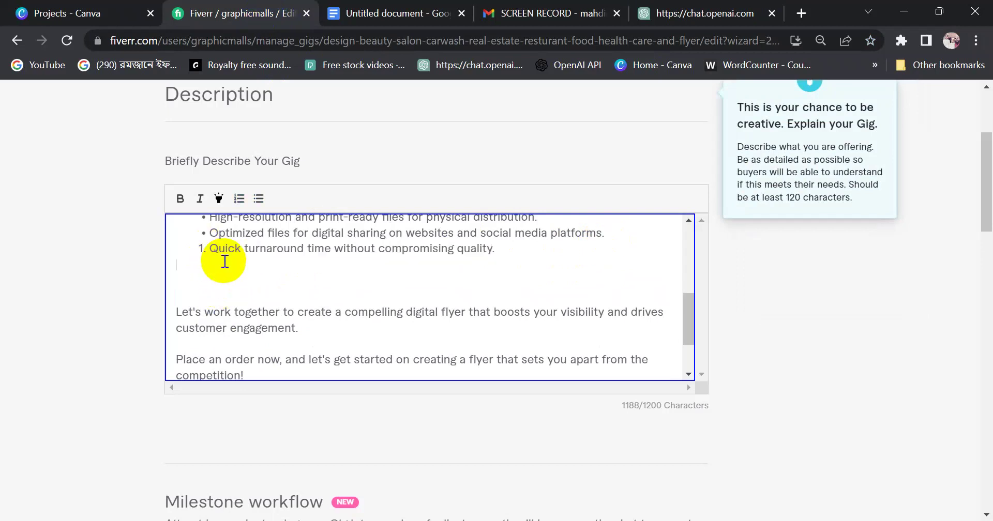
key("BackSpace")
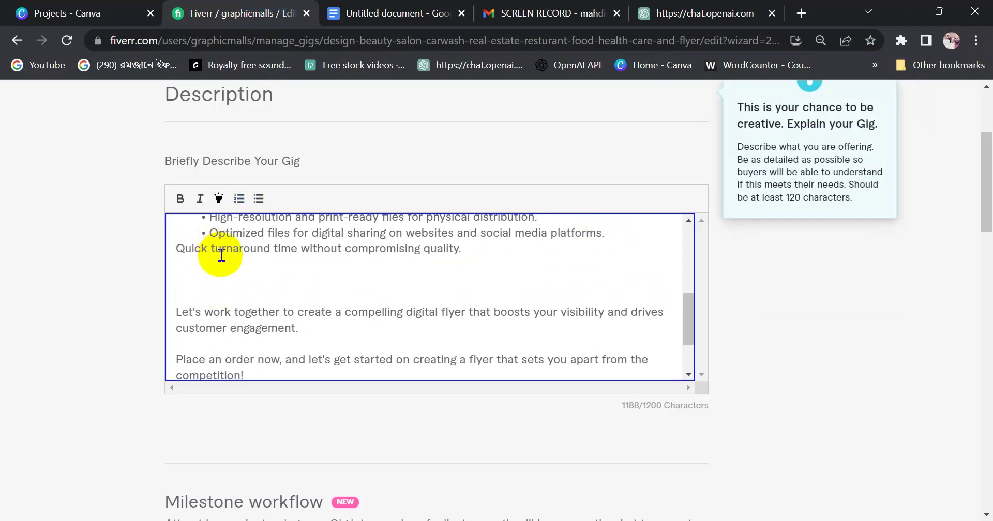
key("Right")
key("Right")
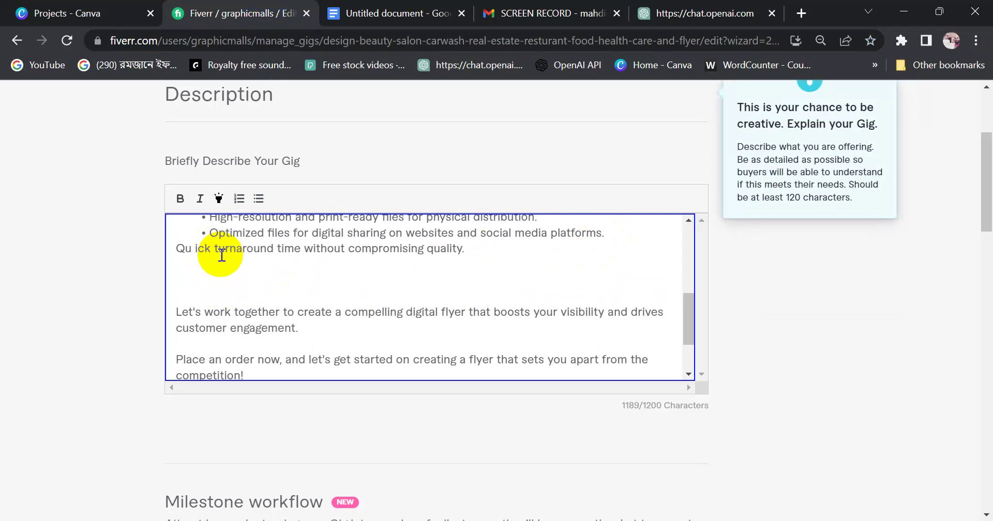
key("BackSpace")
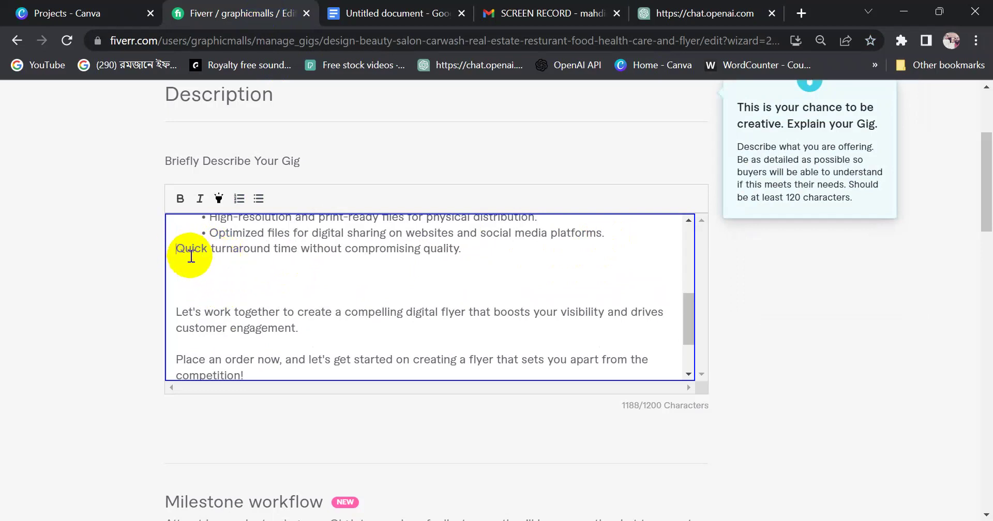
Make 'Quick turnaround time…' its own bullet after 'platforms.' and drop the blank line before 'Let's work together'
left_click(619, 236)
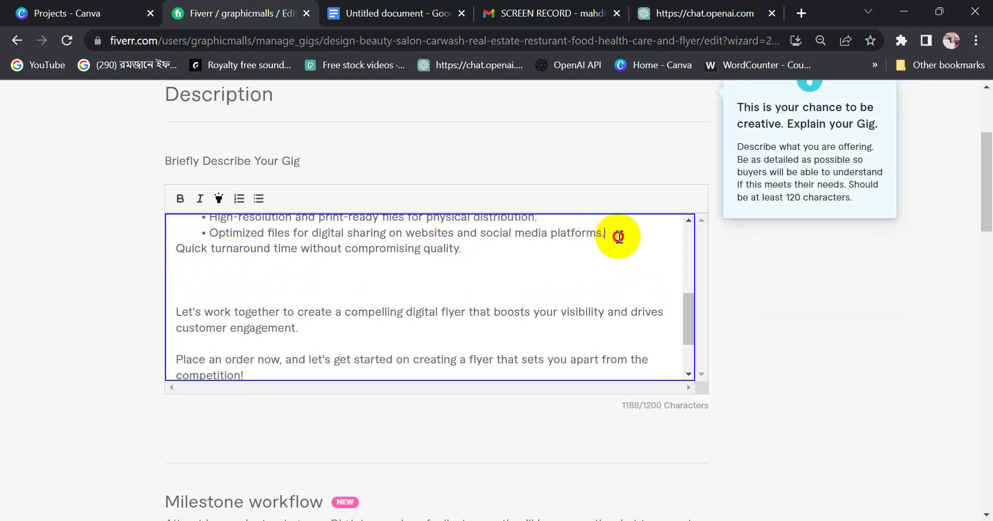
key("Delete")
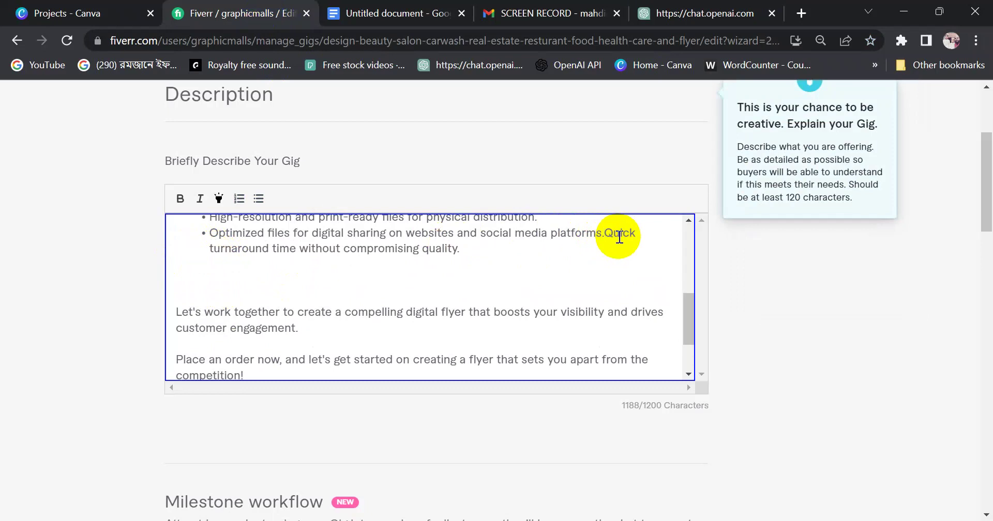
key("Return")
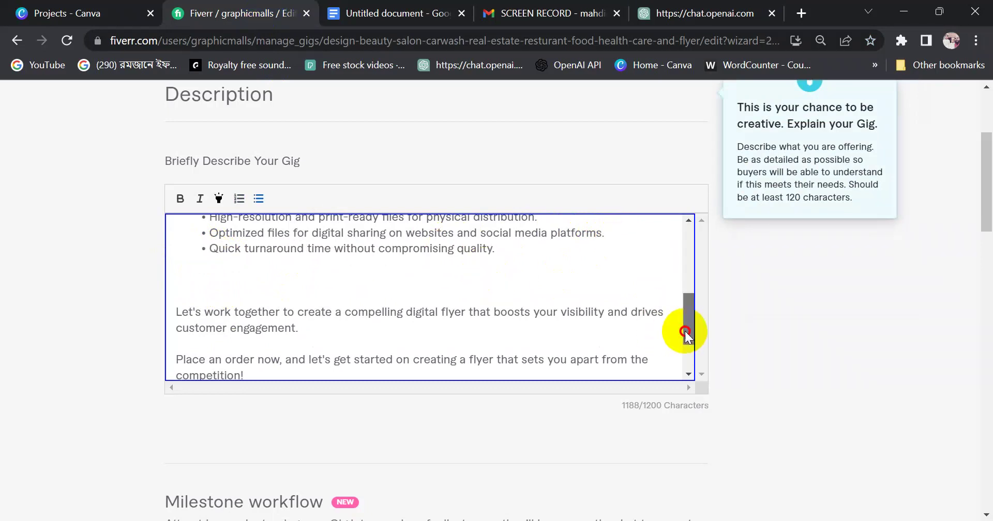
left_click(241, 284)
key("BackSpace")
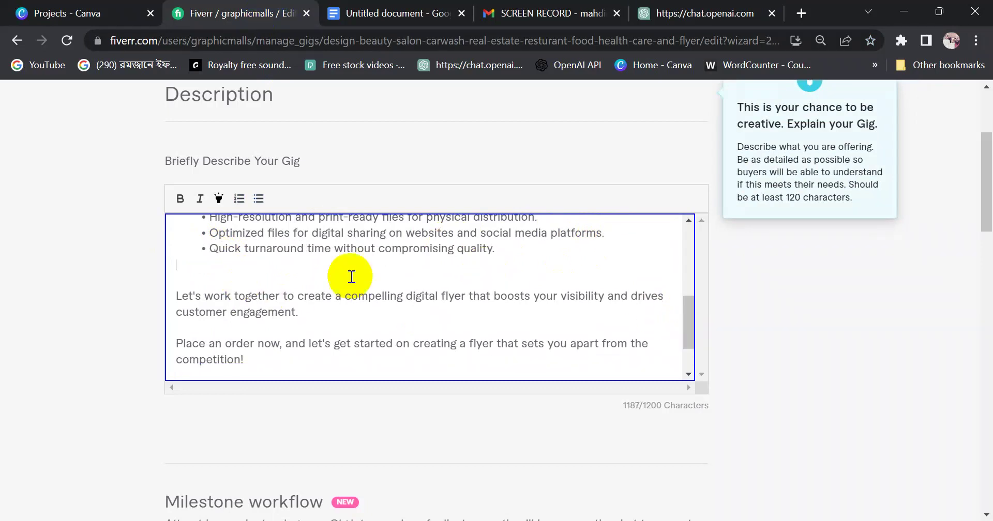
left_click_drag(686, 340, 680, 256)
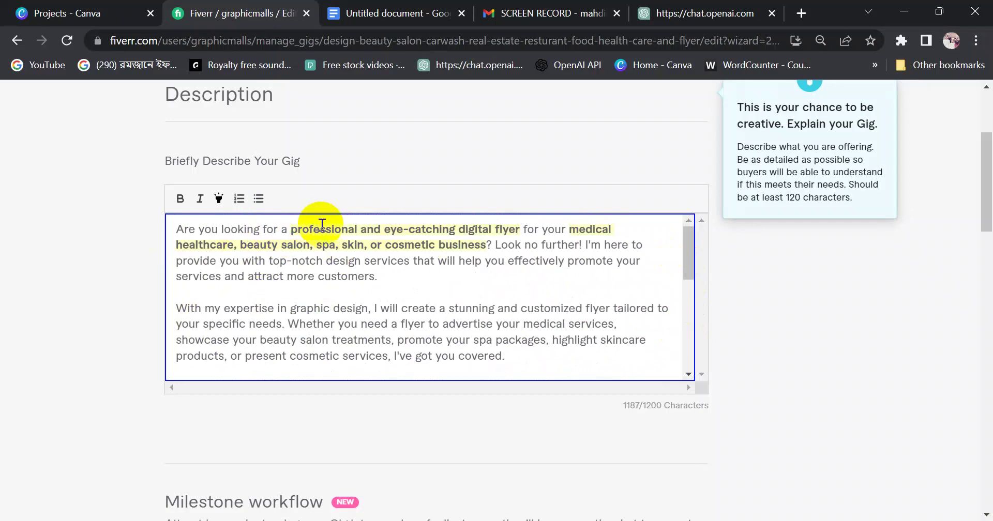
Check the bold flyer phrase and heading, then delete the trailing blank lines at the description's end
left_click_drag(291, 231, 509, 230)
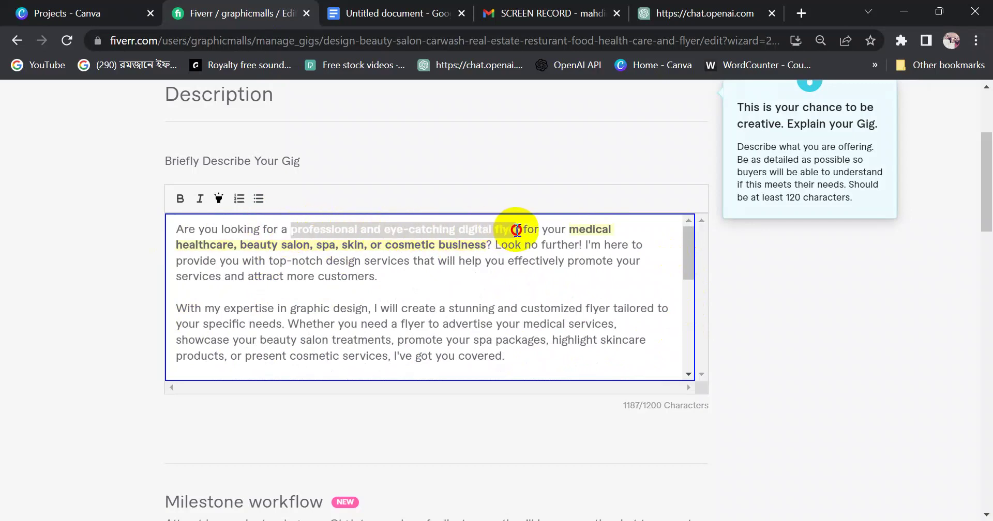
left_click(516, 231)
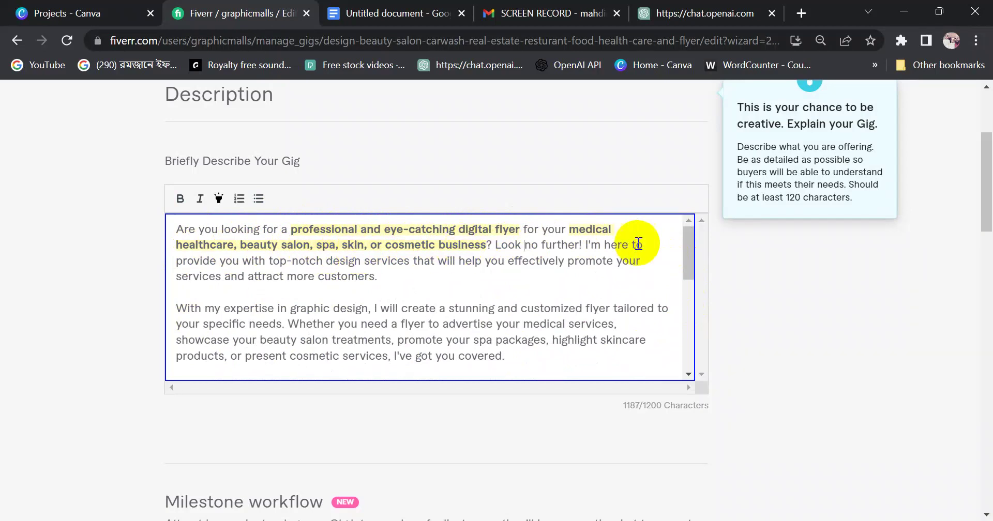
left_click_drag(694, 260, 696, 311)
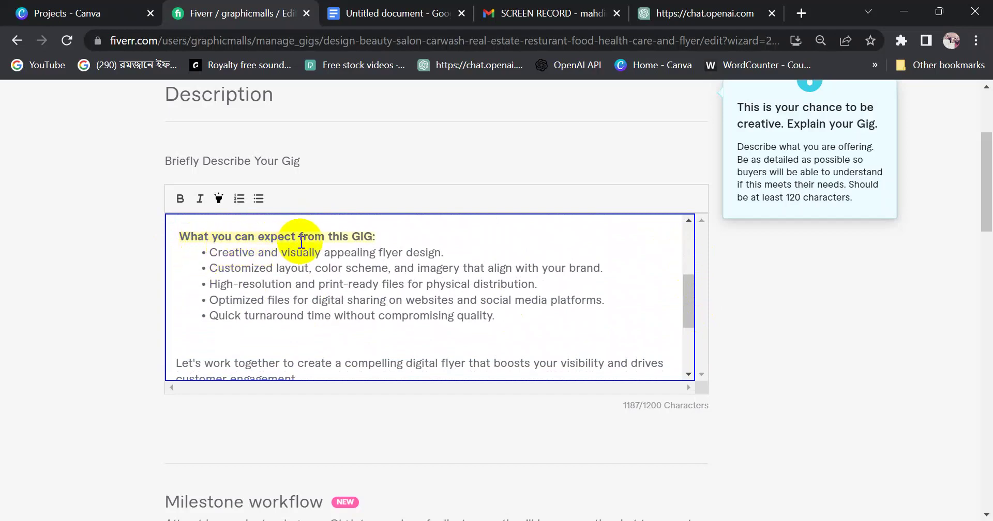
left_click_drag(380, 236, 179, 237)
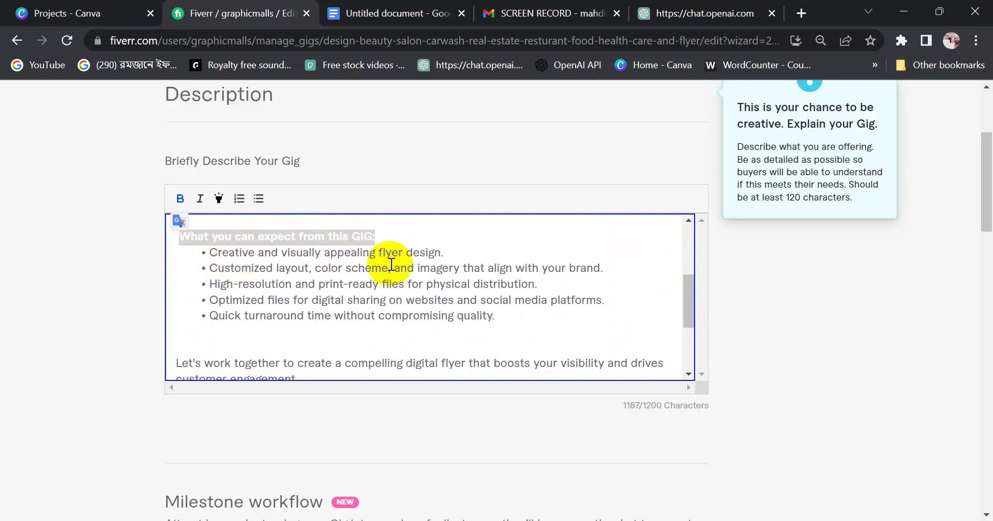
left_click(389, 284)
left_click_drag(685, 291, 692, 335)
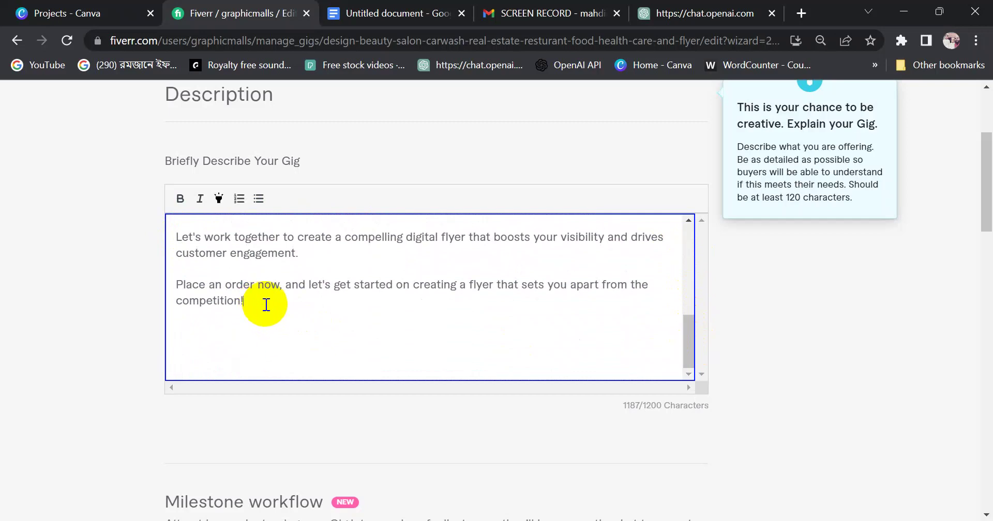
key("Delete")
key("Delete")
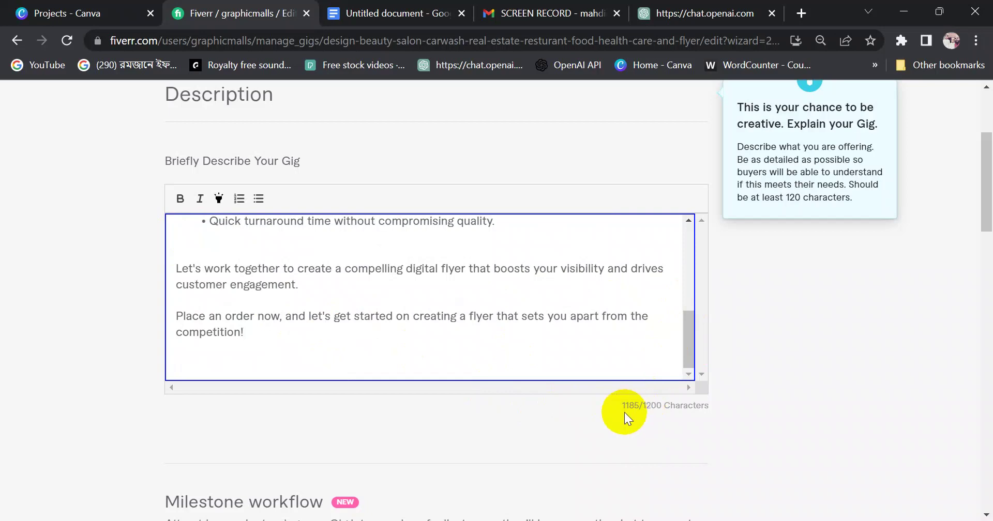
Select and copy the entire 1185-character gig description
left_click_drag(684, 340, 674, 380)
scroll(980, 251, "down", 4)
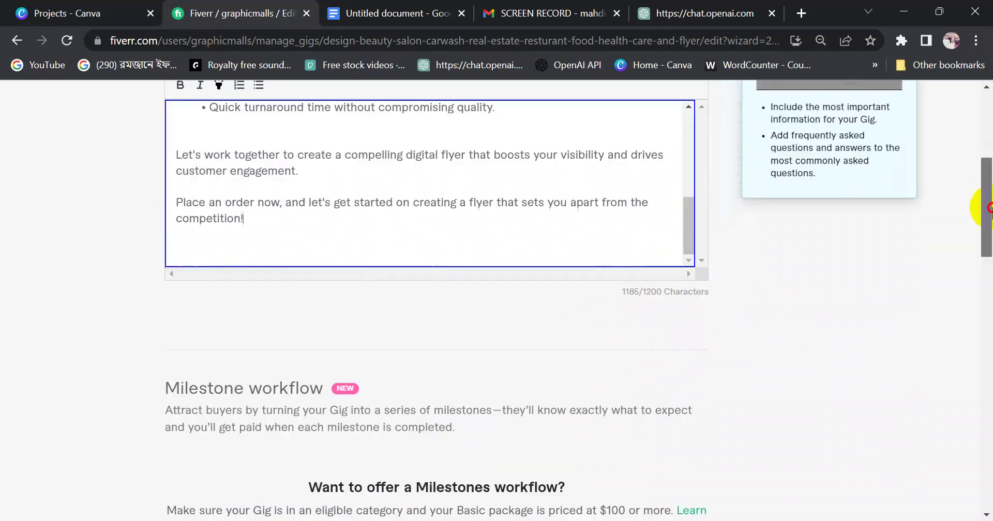
scroll(989, 209, "up", 6)
left_click_drag(695, 433, 680, 339)
scroll(982, 210, "down", 6)
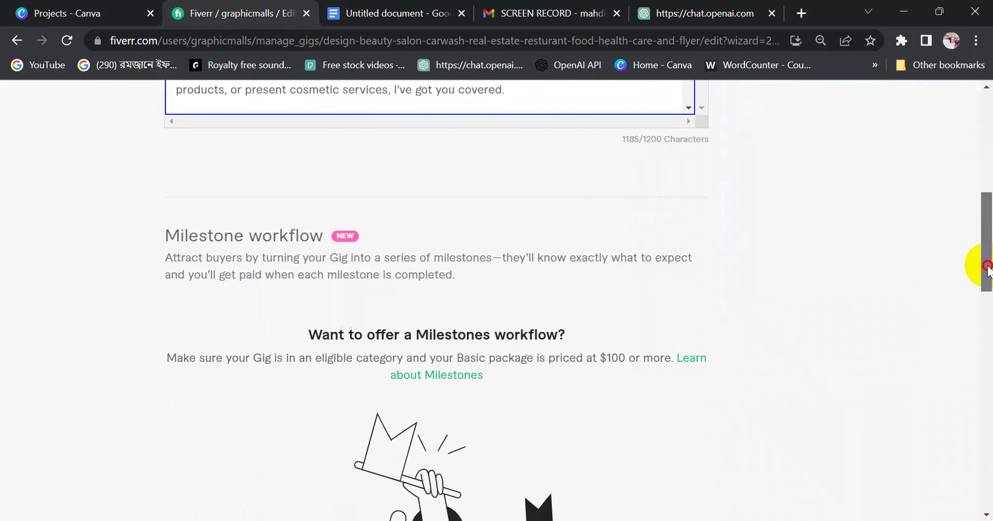
scroll(982, 248, "up", 4)
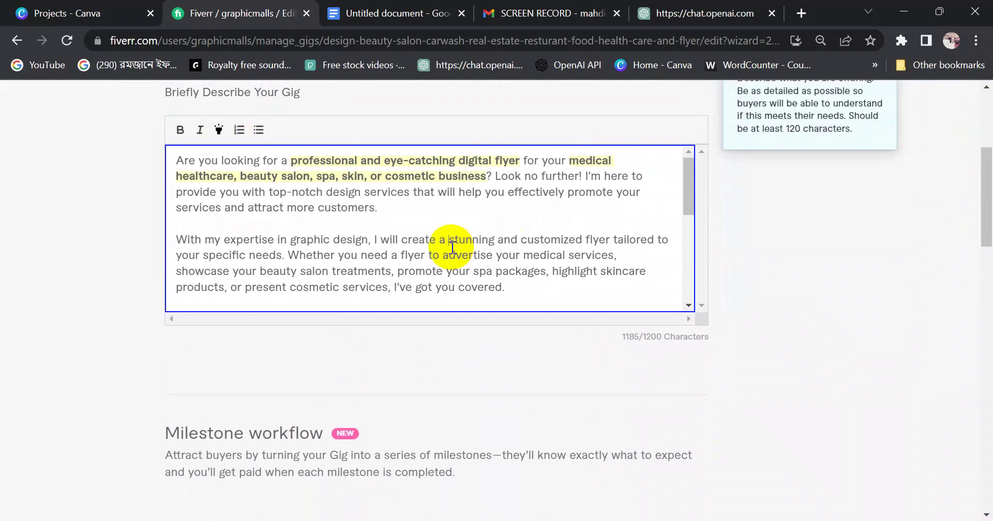
key("ctrl+a")
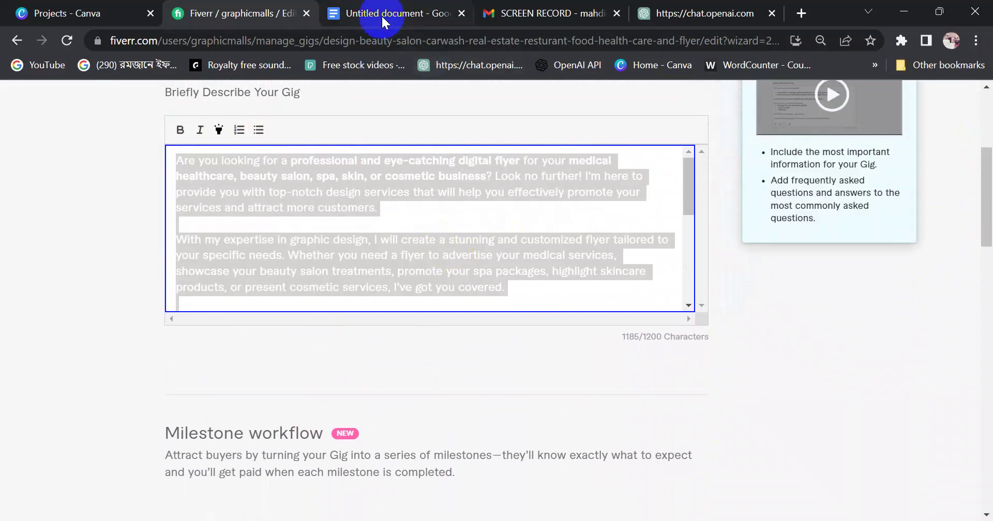
Replace the draft's old description from 'Are' to 'Package!' with the copied Fiverr description
left_click(380, 14)
left_click(365, 248)
scroll(370, 290, "up", 10)
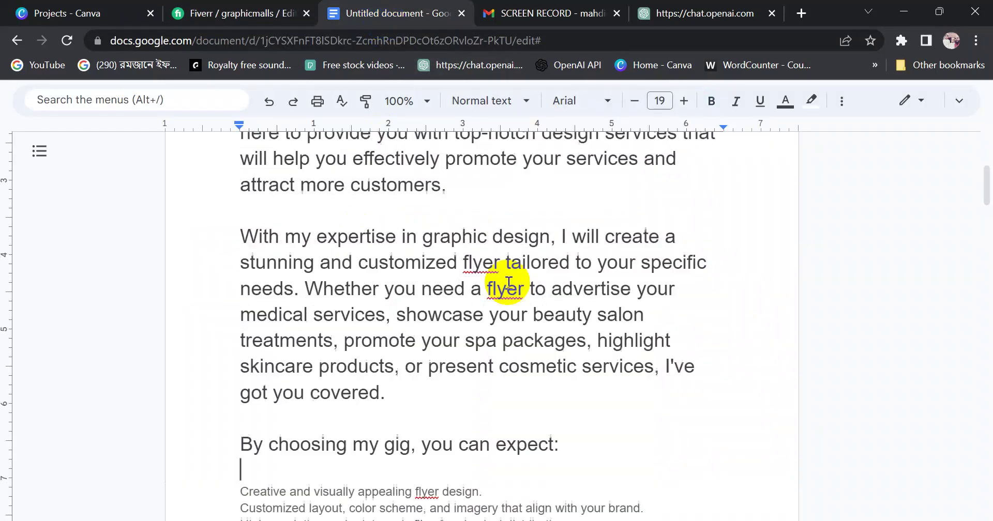
left_click_drag(250, 289, 671, 372)
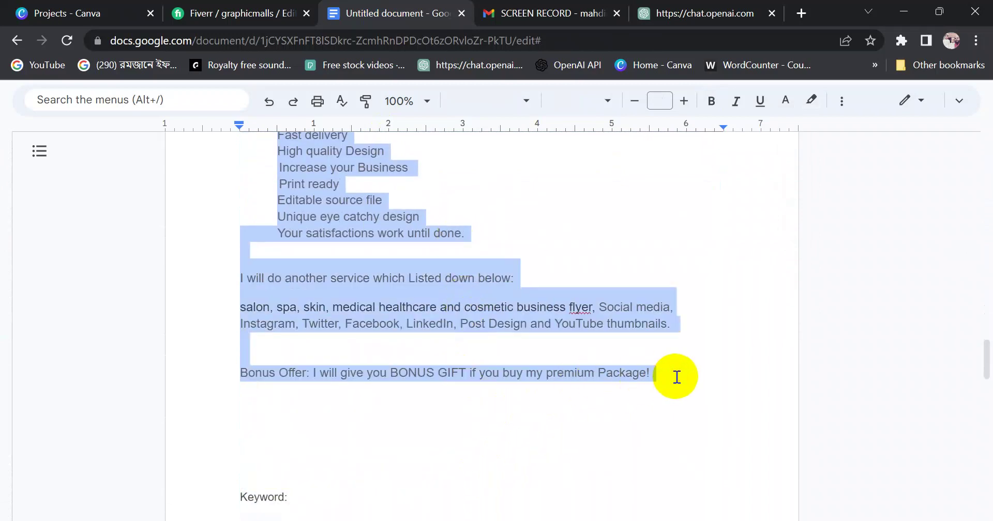
key("BackSpace")
Return to the Fiverr gig editor and scroll down to the Frequently Asked Questions section
scroll(545, 340, "up", 10)
scroll(375, 320, "down", 20)
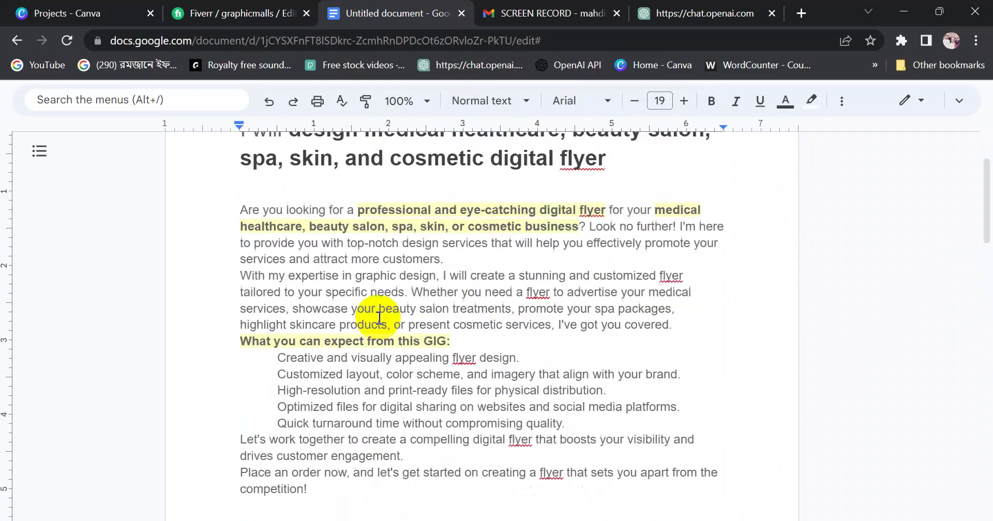
scroll(517, 268, "up", 5)
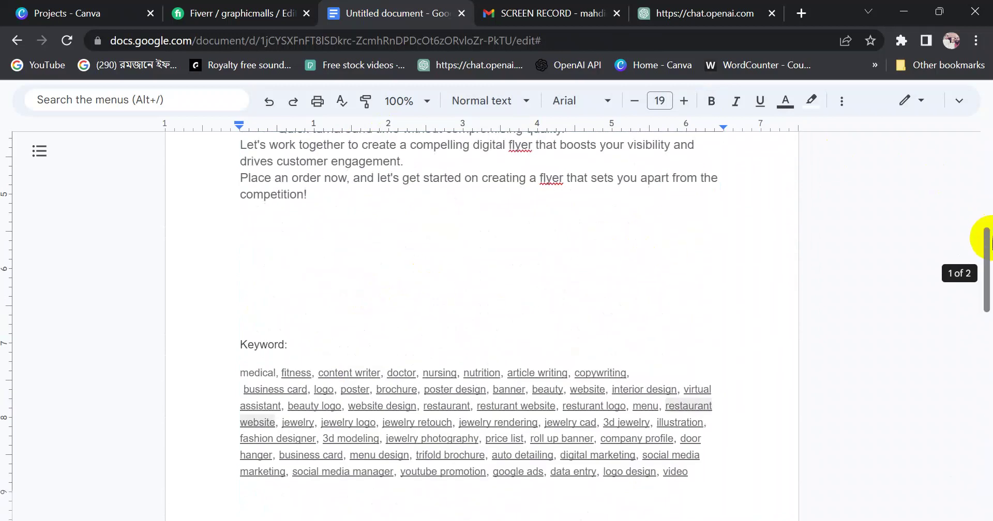
left_click_drag(985, 223, 986, 300)
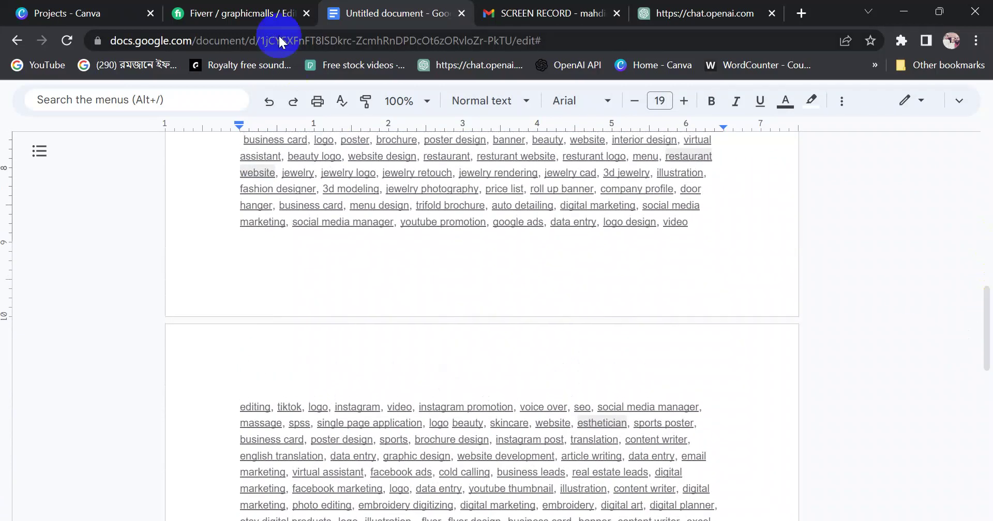
left_click(263, 14)
left_click_drag(986, 222, 986, 331)
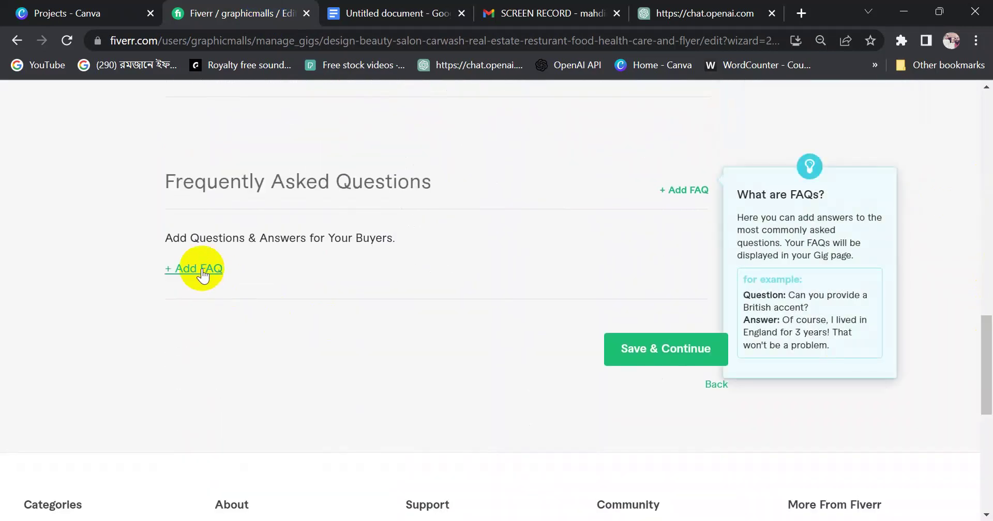
Add the FAQ 'Do you design social media post ?' with a yes answer about designing any social media post
left_click(681, 191)
left_click(367, 286)
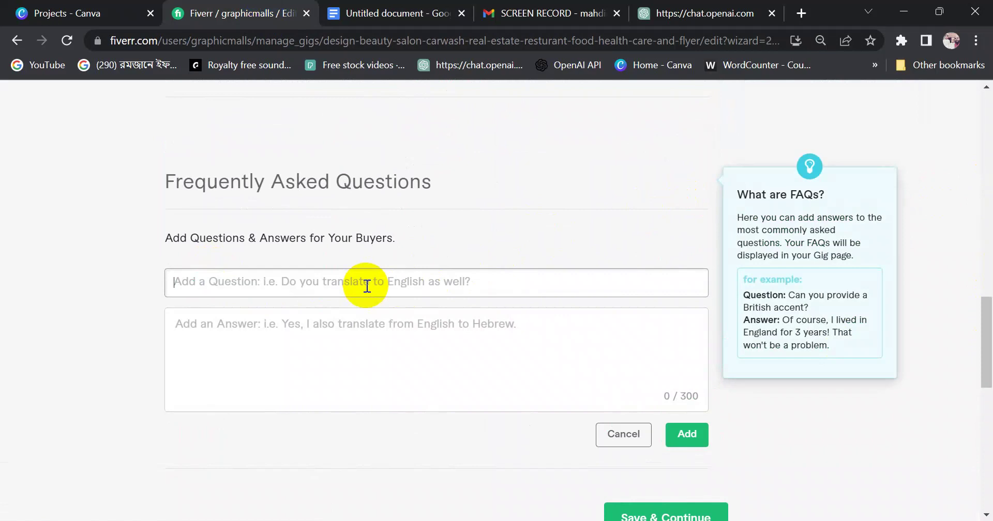
type("Do")
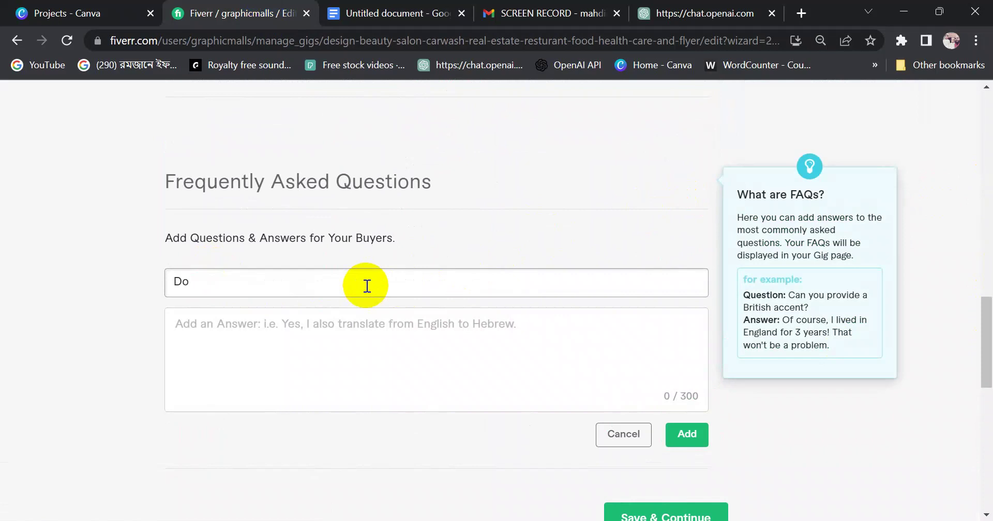
type(" you design social media")
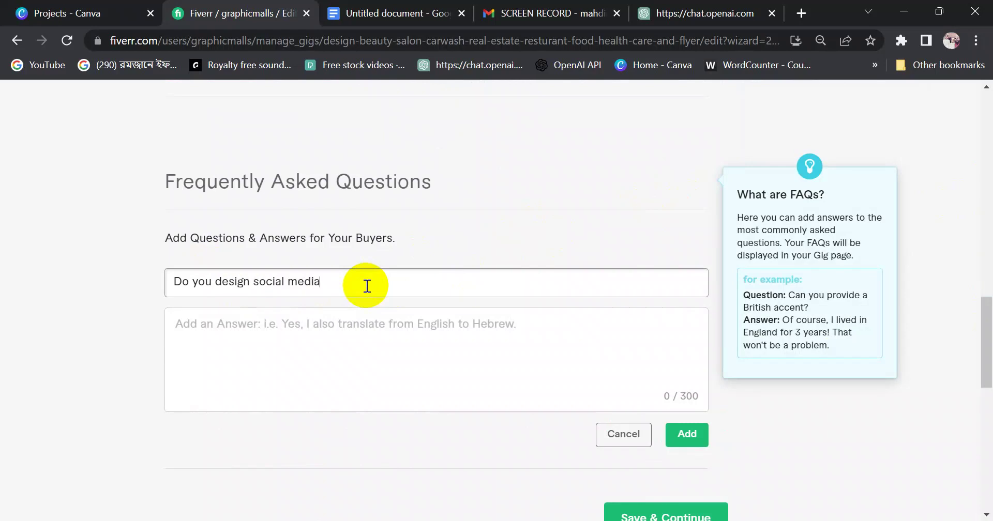
type(" post ?")
left_click_drag(380, 284, 169, 292)
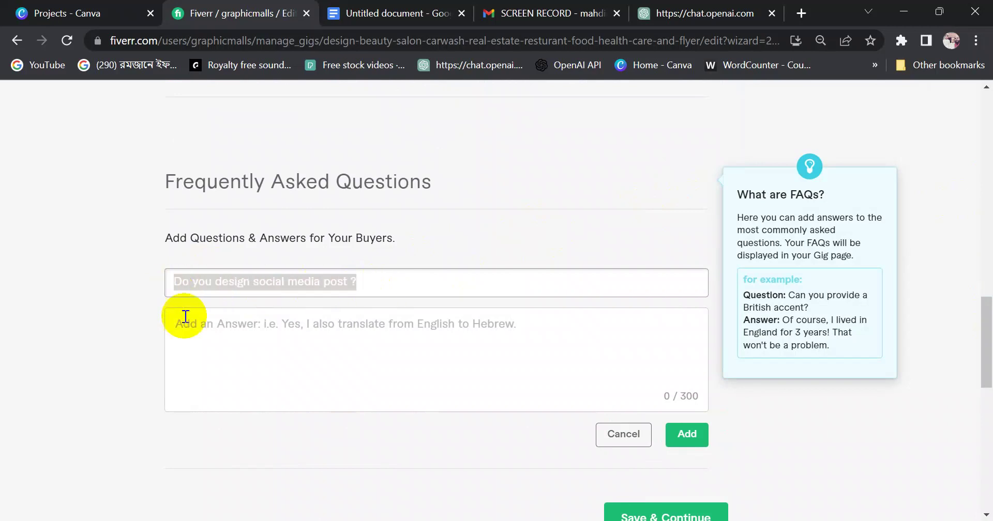
left_click(190, 334)
type("Yes ")
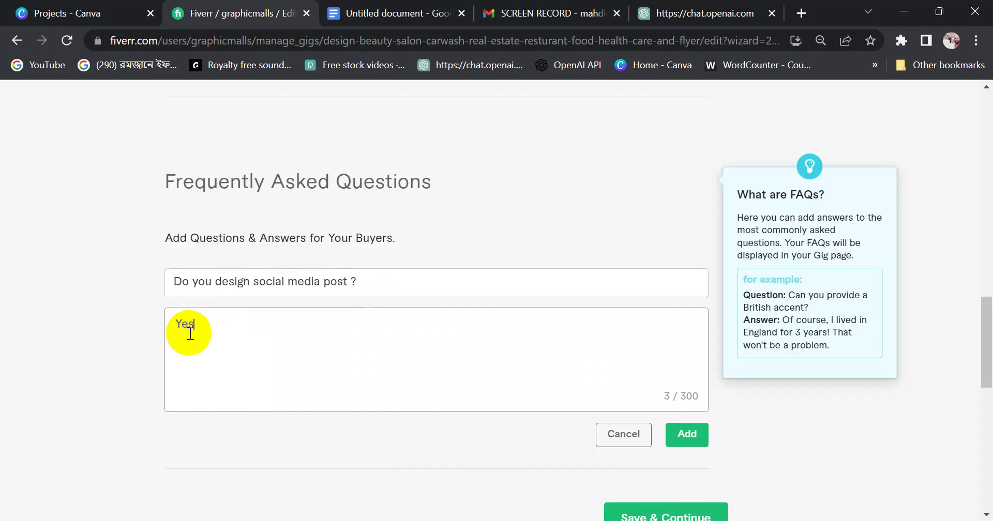
type("I can any type of social")
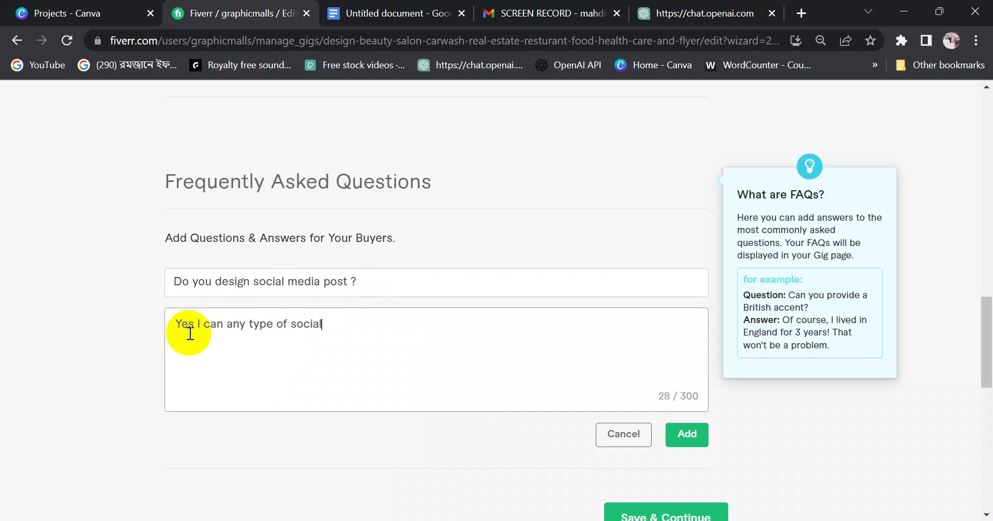
type(" media post")
left_click(229, 335)
type("do")
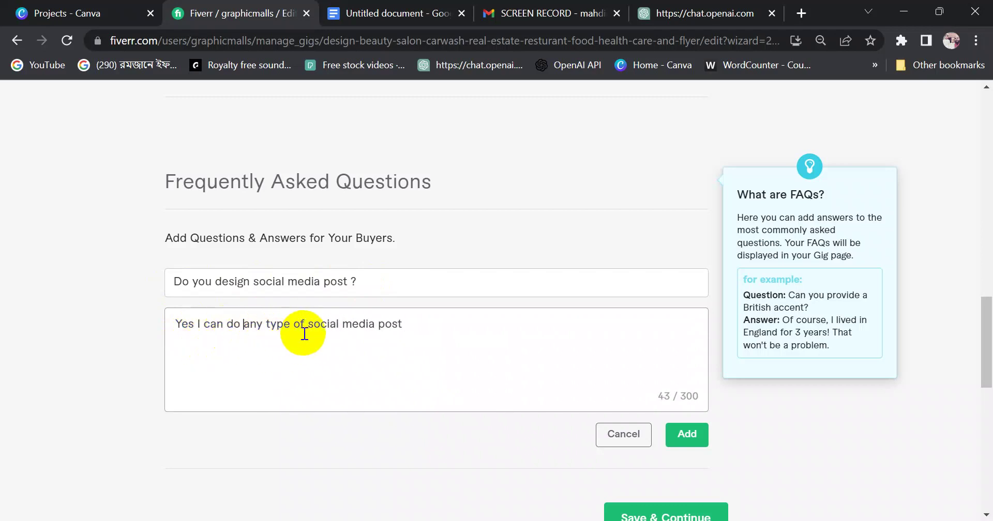
left_click(400, 329)
type("d")
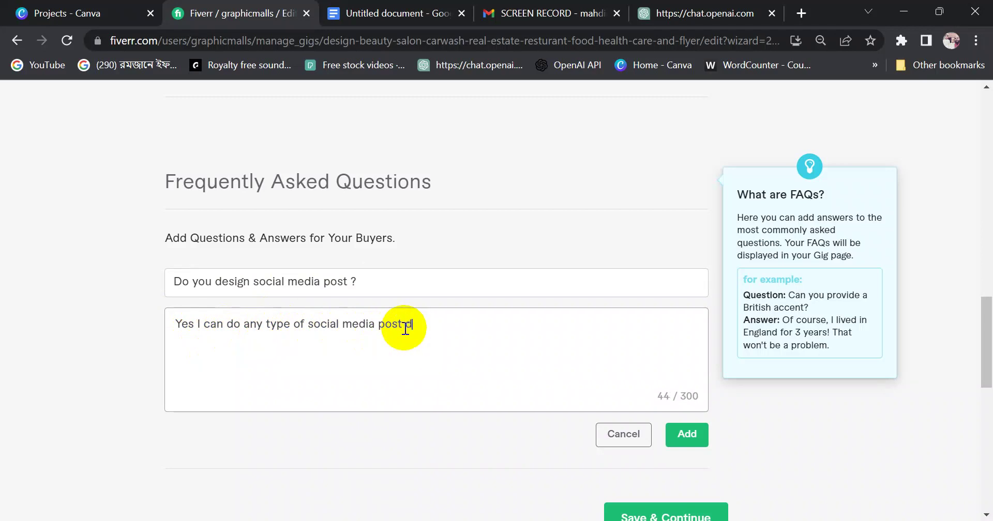
type("esign")
key("BackSpace")
type(".")
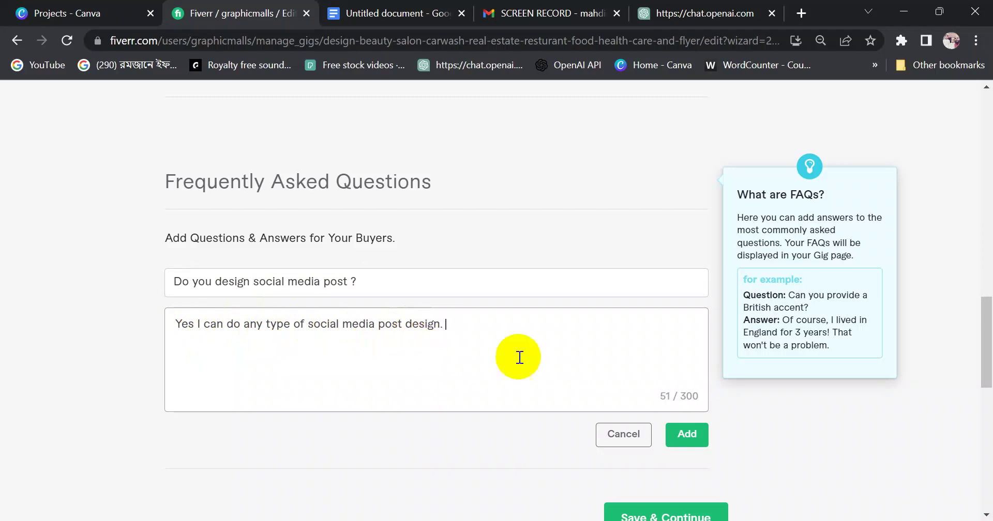
left_click(678, 432)
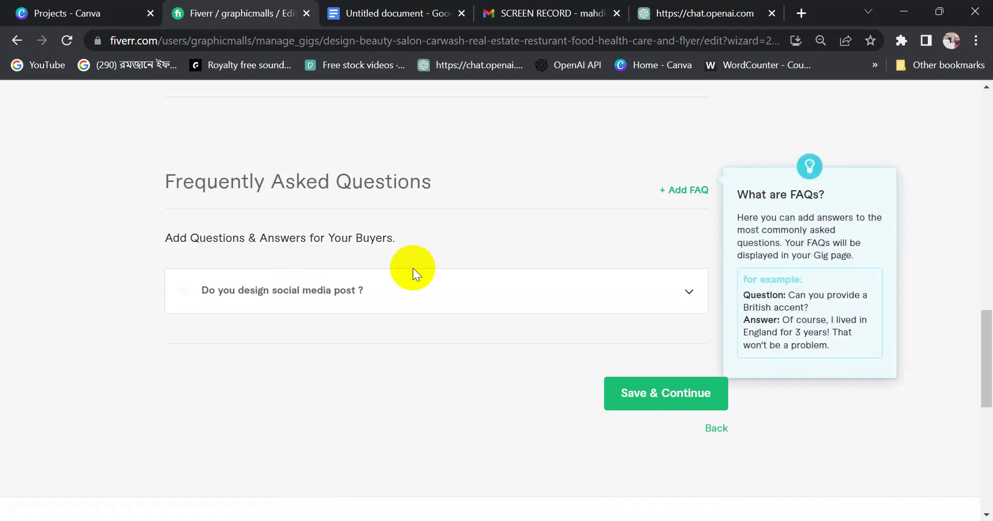
Add the FAQ 'Do you accecpt custom offer ?' with an answer confirming custom offers are accepted
left_click(683, 191)
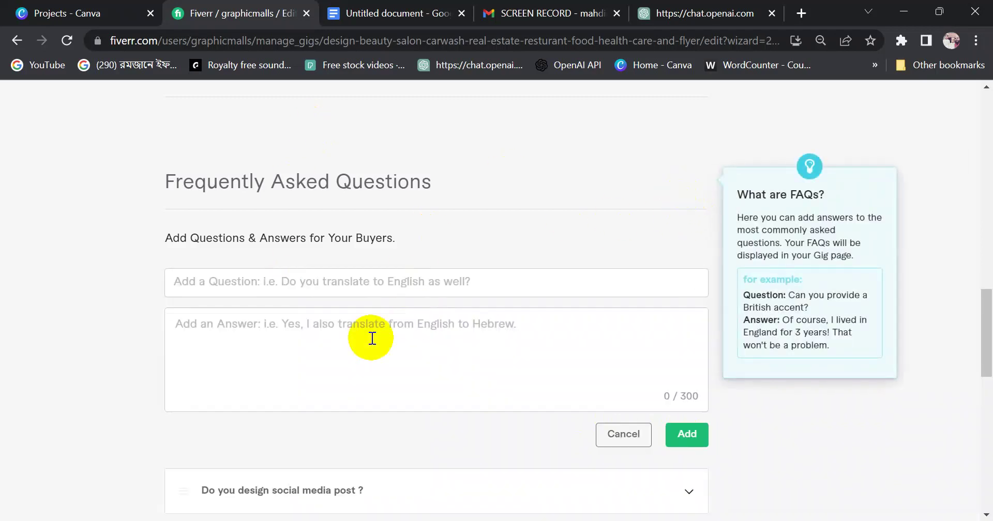
left_click(226, 285)
type("Do ")
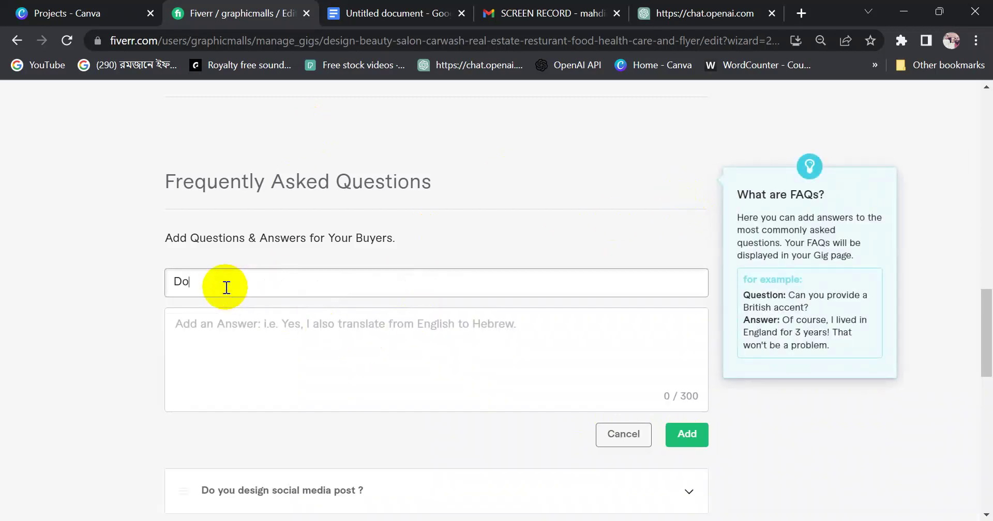
type("you aec")
type("e")
type("cpte ")
type("custom ")
type("offe")
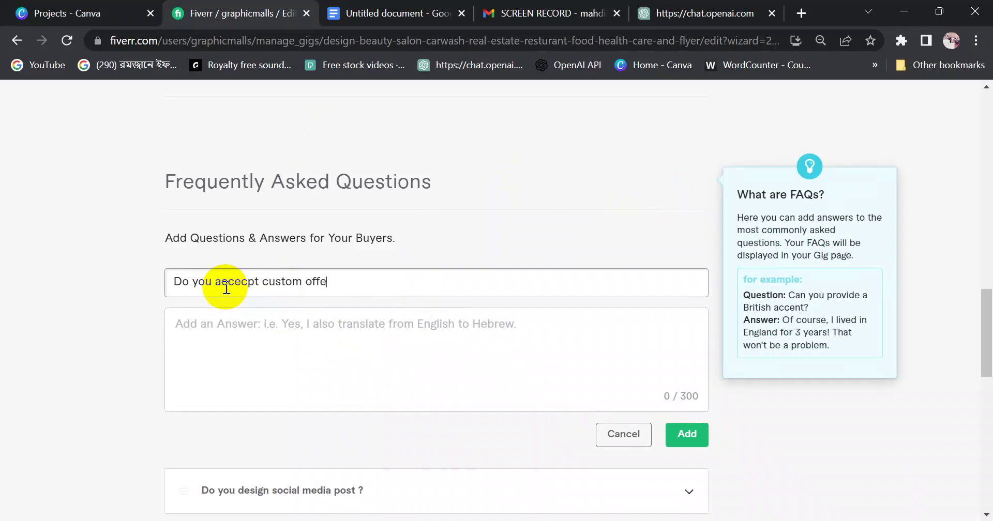
type("r ?")
left_click_drag(377, 279, 154, 282)
key("ctrl+c")
left_click(196, 334)
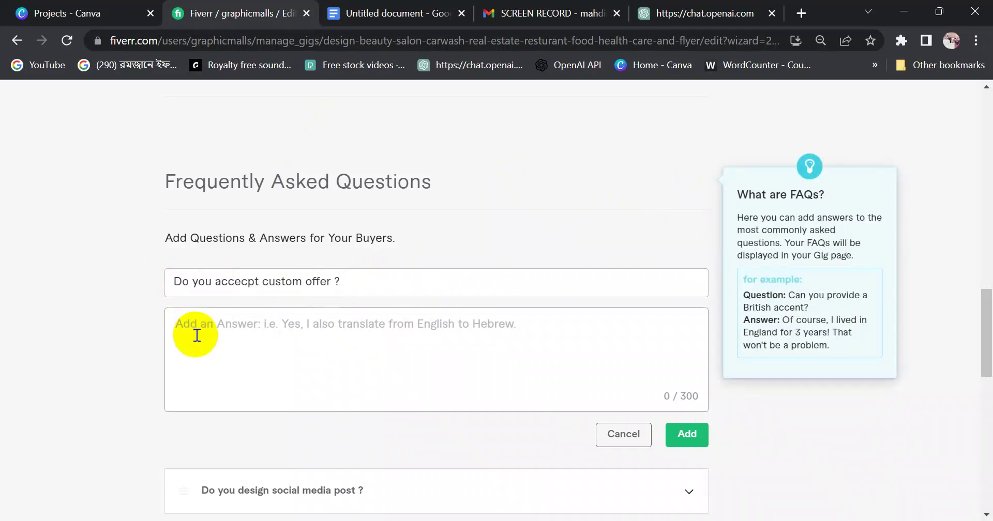
key("ctrl+v")
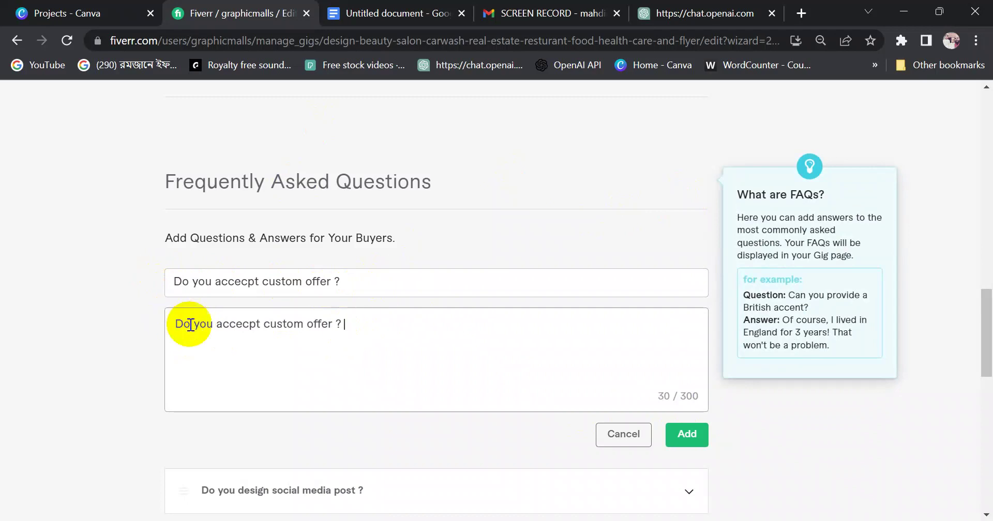
left_click_drag(215, 332, 166, 330)
type("Yes ")
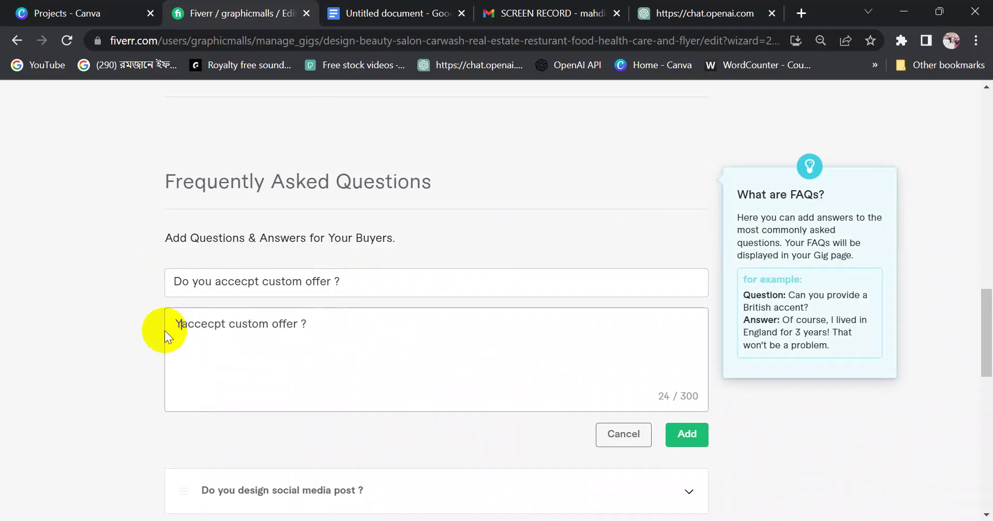
type("I ")
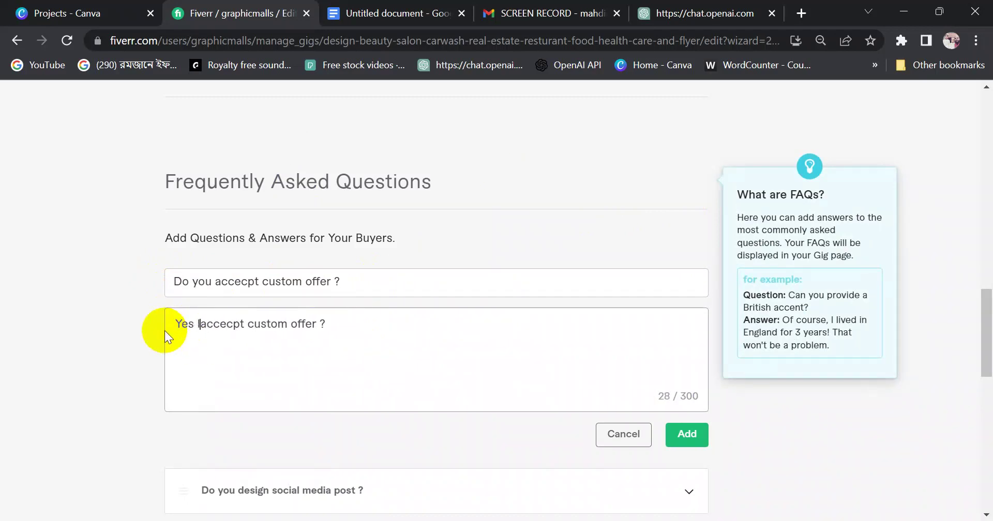
type("ac")
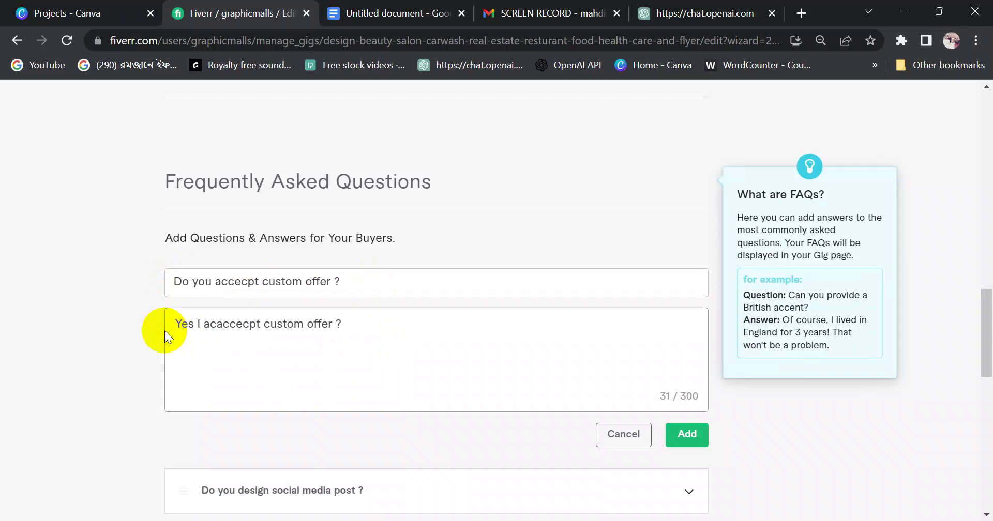
key("BackSpace")
key("BackSpace")
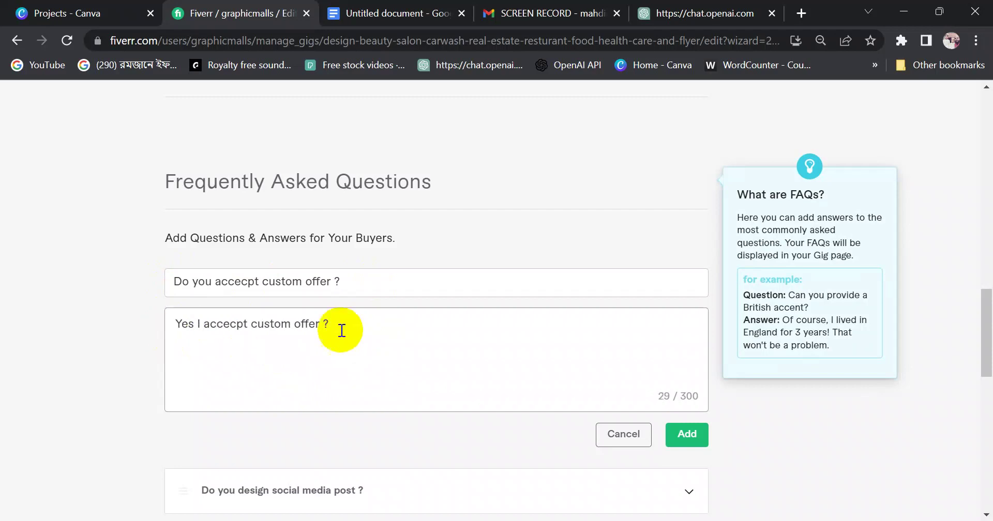
left_click_drag(324, 326, 359, 326)
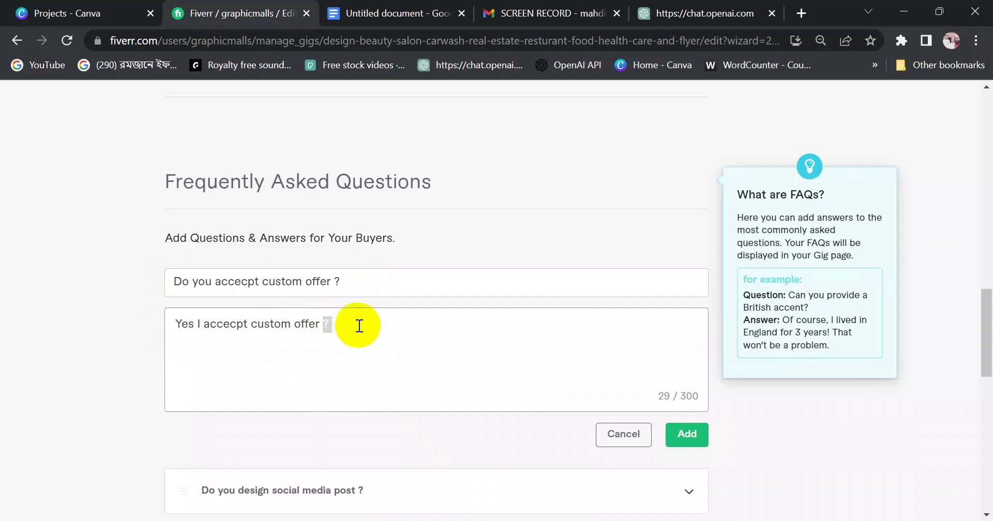
key("BackSpace")
left_click(683, 434)
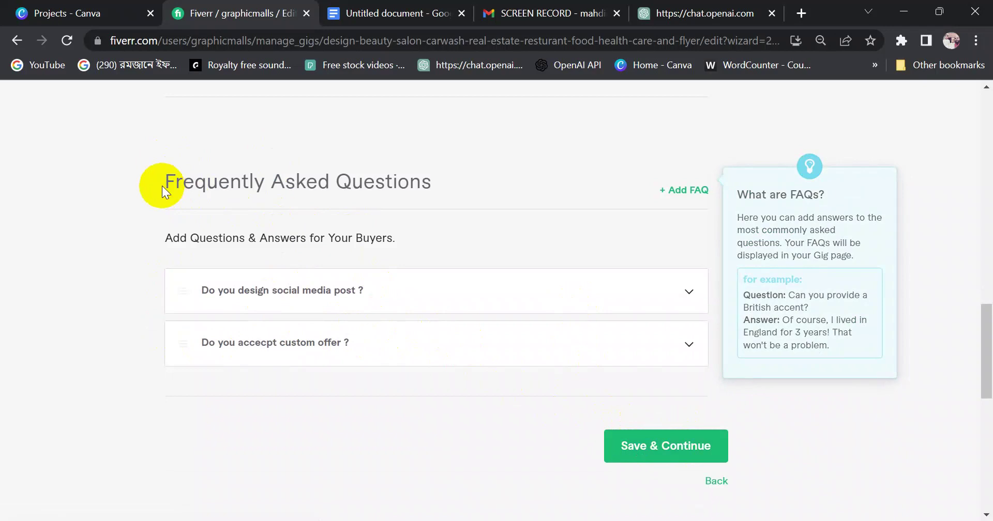
left_click_drag(163, 185, 425, 187)
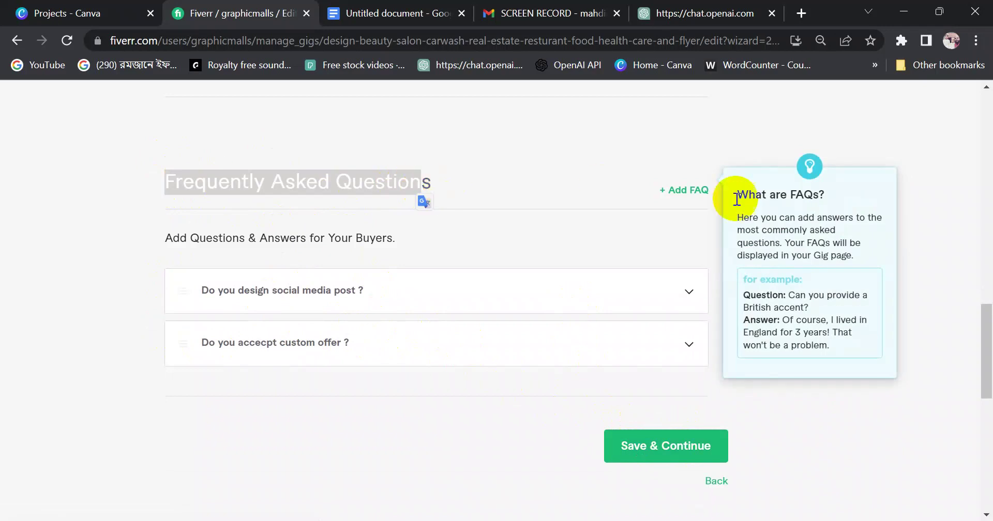
mouse_move(989, 381)
left_mouse_down()
mouse_move(977, 155)
mouse_move(989, 376)
left_mouse_up()
scroll(988, 376, "down", 2)
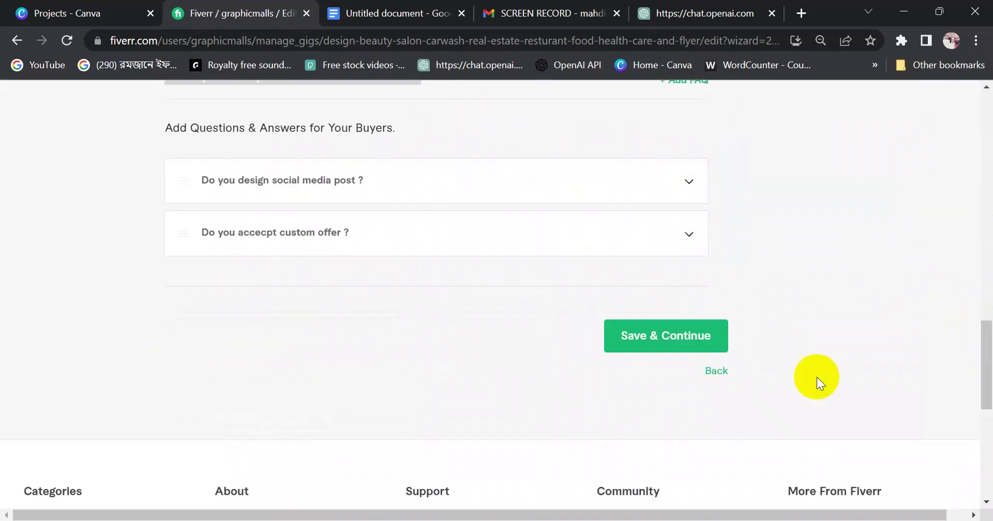
Save the description and FAQ step, then briefly review the gig description document in Google Docs
left_click(641, 339)
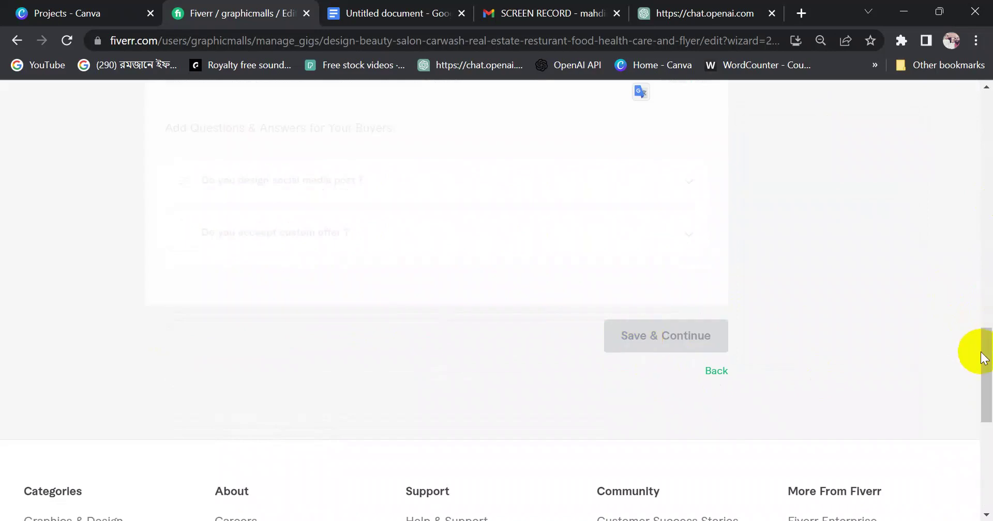
left_click_drag(985, 350, 989, 243)
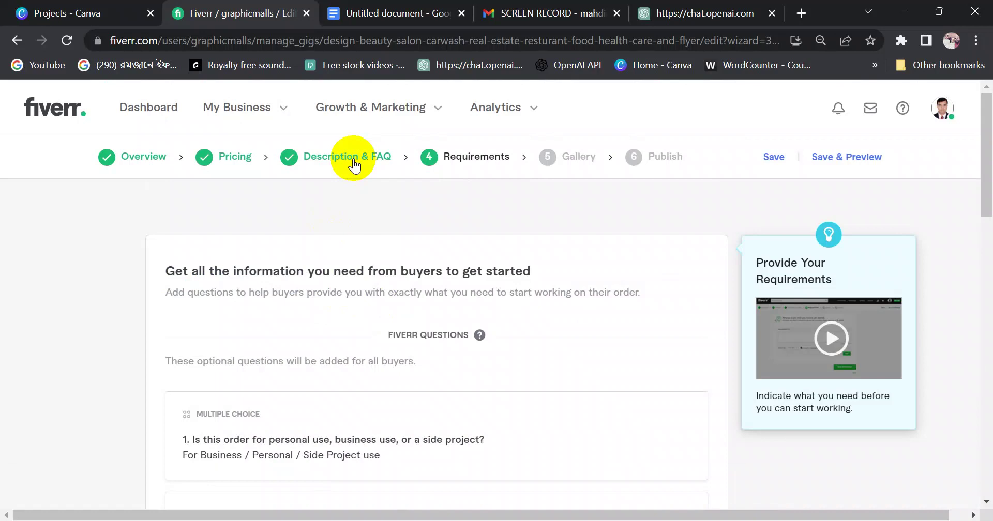
left_click(389, 14)
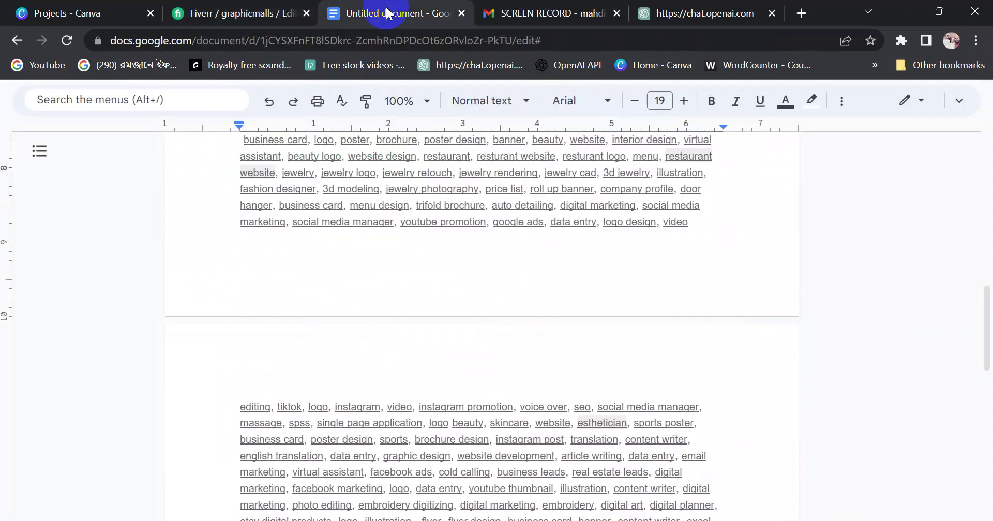
scroll(362, 230, "up", 12)
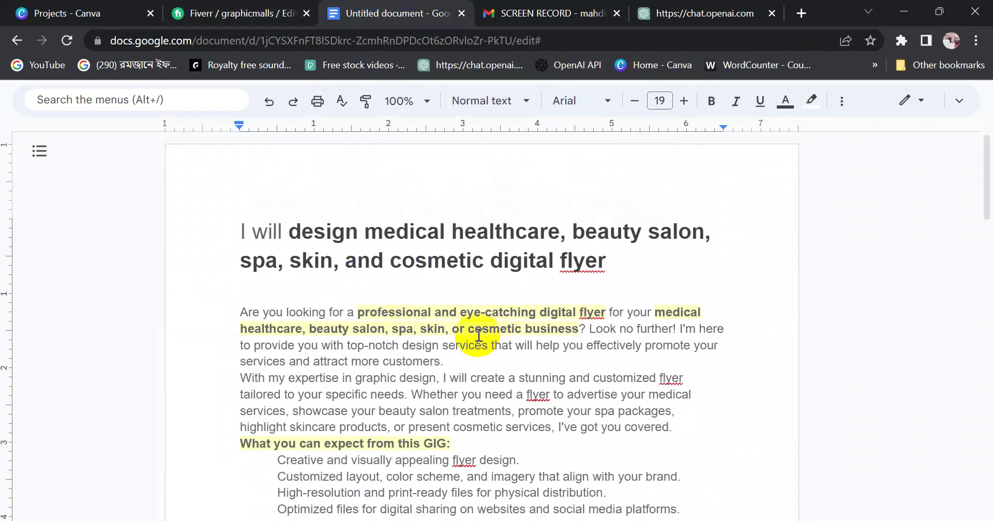
left_click_drag(248, 309, 605, 477)
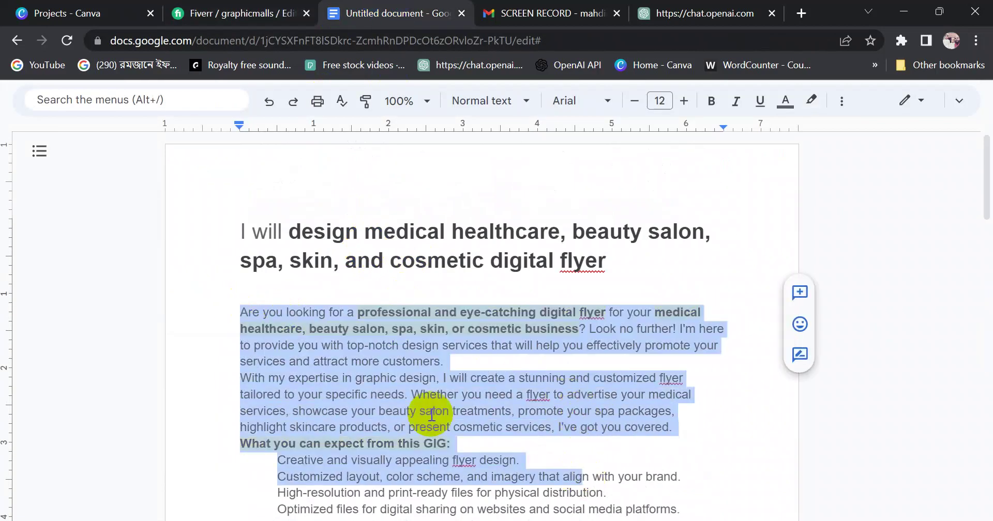
left_click(377, 381)
scroll(507, 370, "down", 10)
scroll(465, 409, "up", 10)
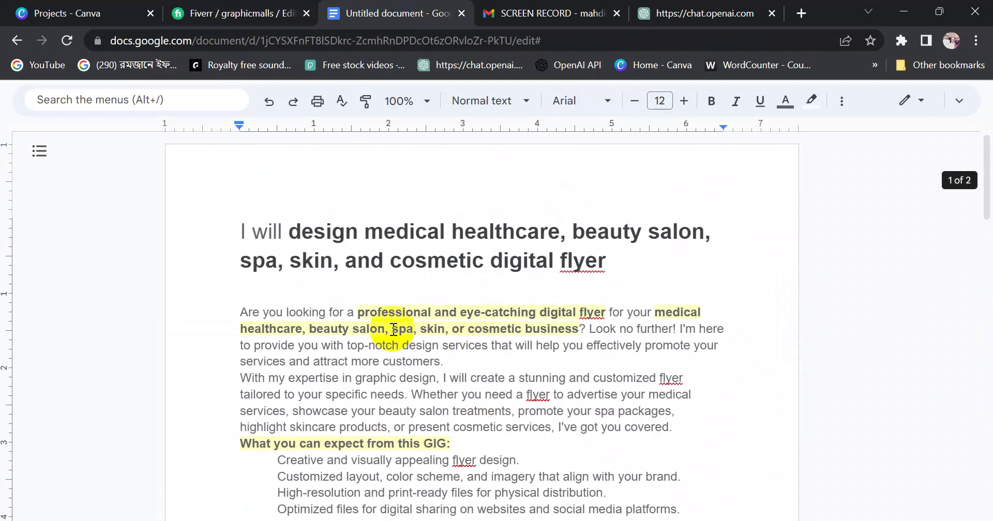
left_click_drag(392, 329, 546, 333)
left_click(526, 372)
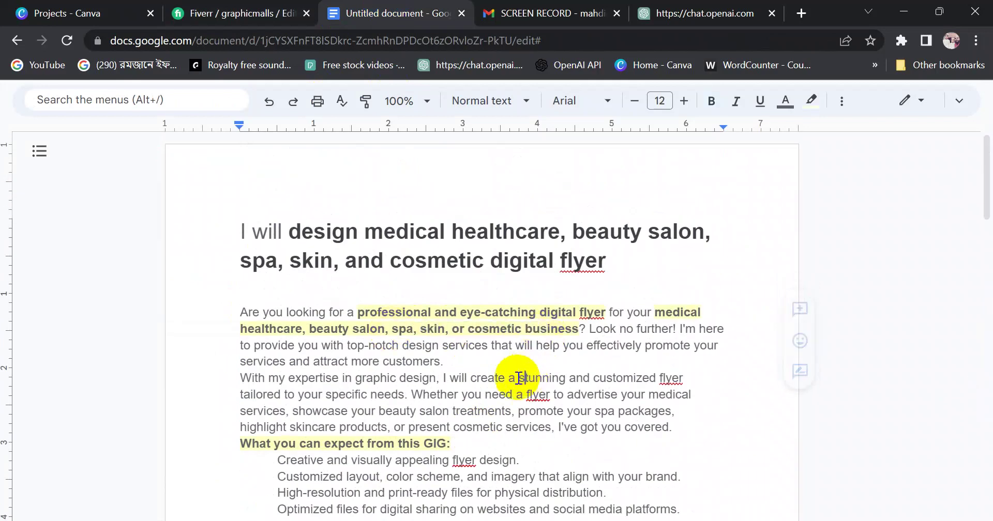
left_click(235, 13)
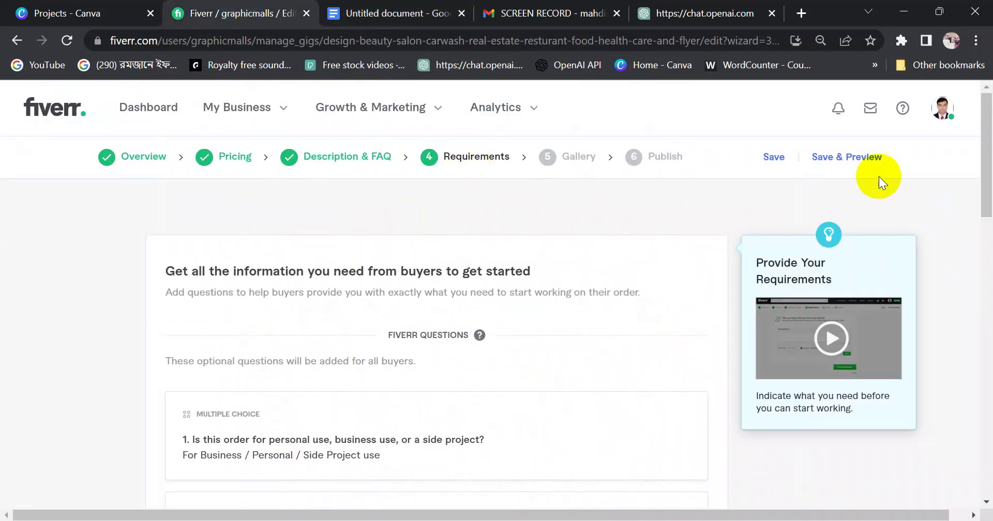
left_click_drag(982, 142, 988, 287)
Write the buyer requirement question 'Please contact me before place an order.'
left_click(186, 373)
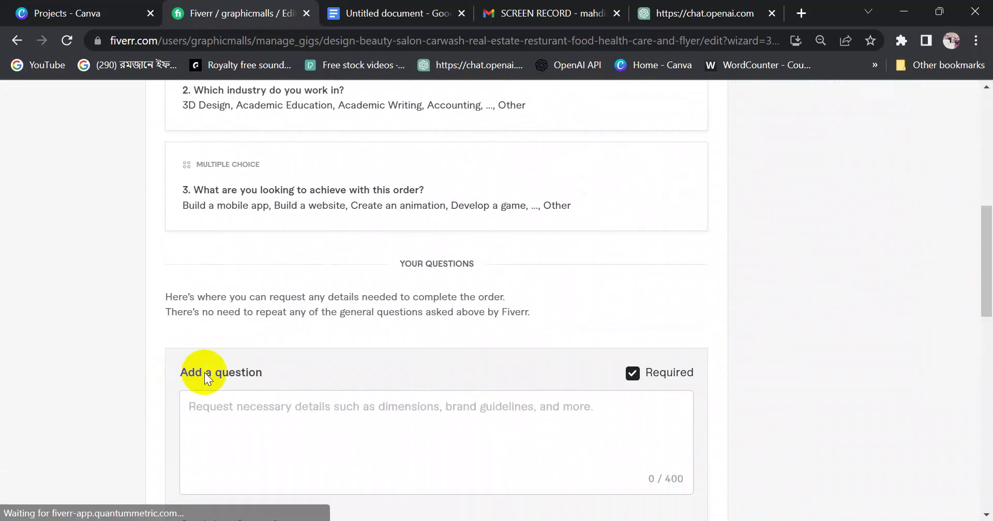
left_click(251, 407)
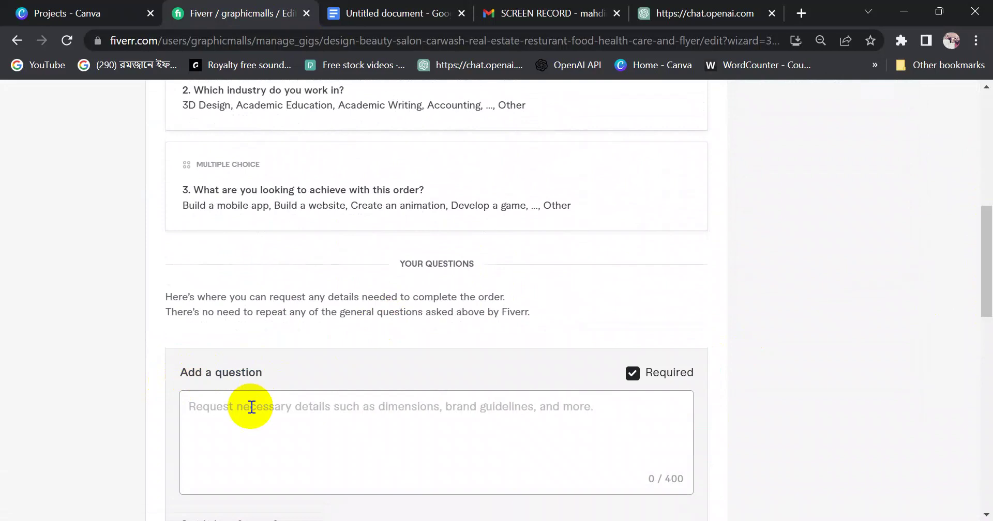
type("Please ")
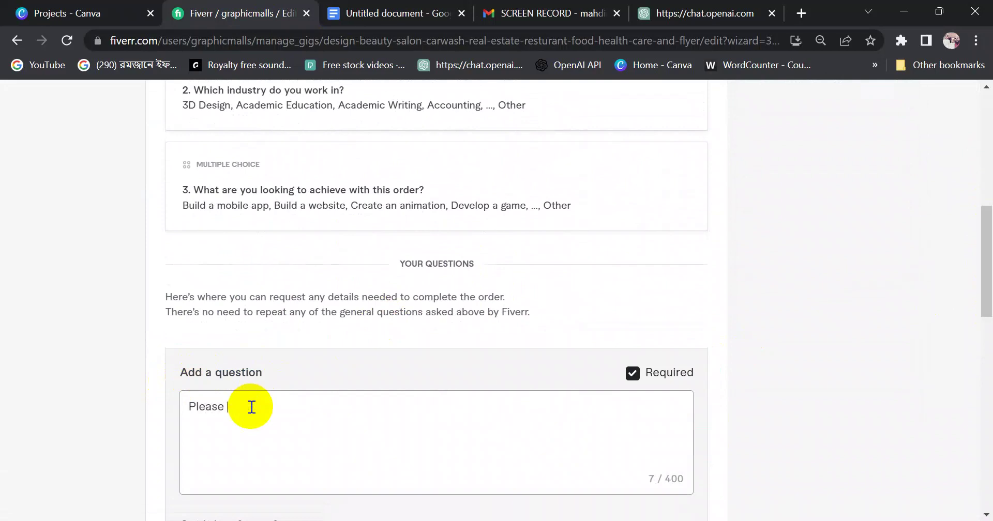
type("contact me bef")
type("ore place an")
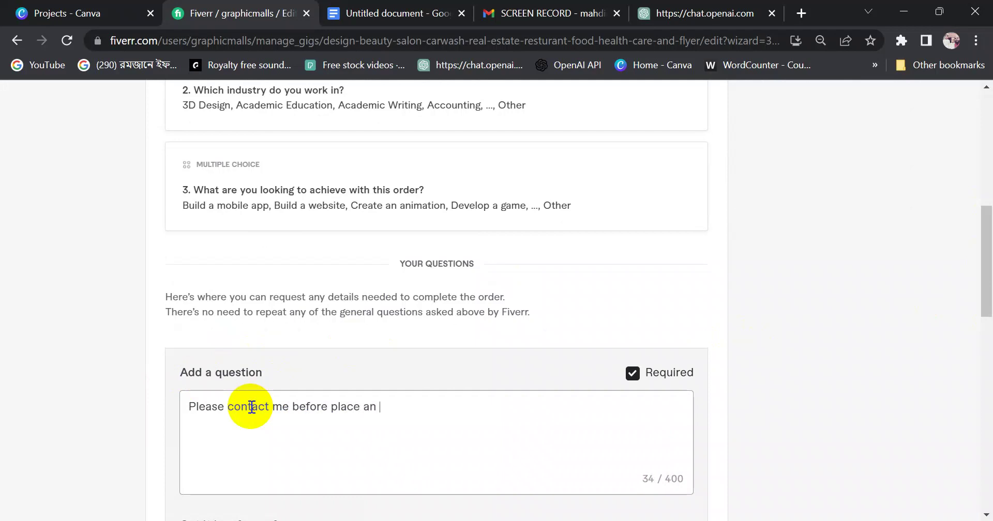
type("order .")
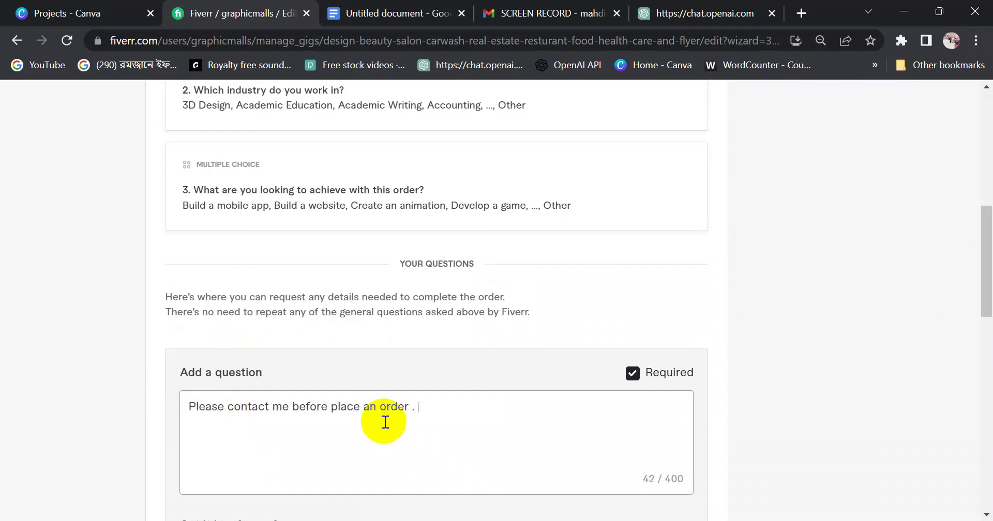
left_click_drag(977, 222, 989, 256)
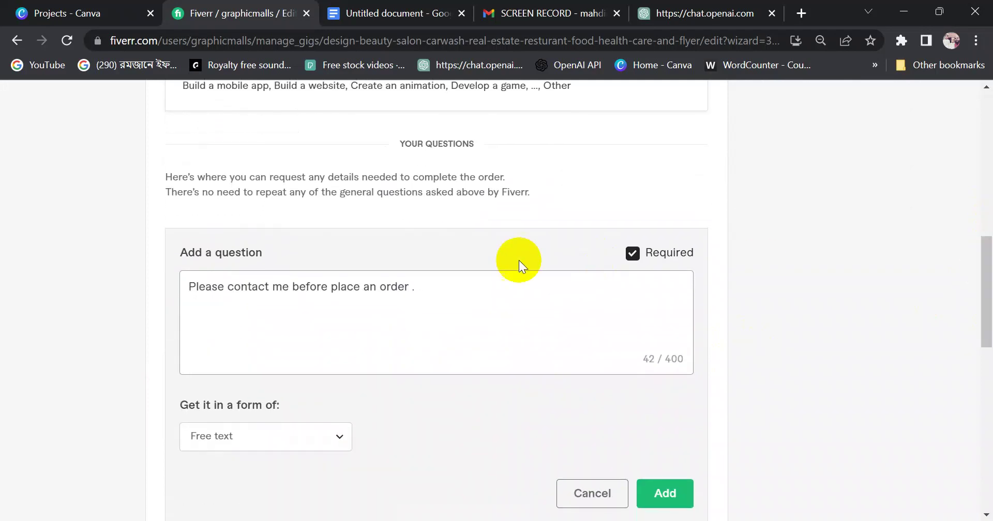
left_click(412, 286)
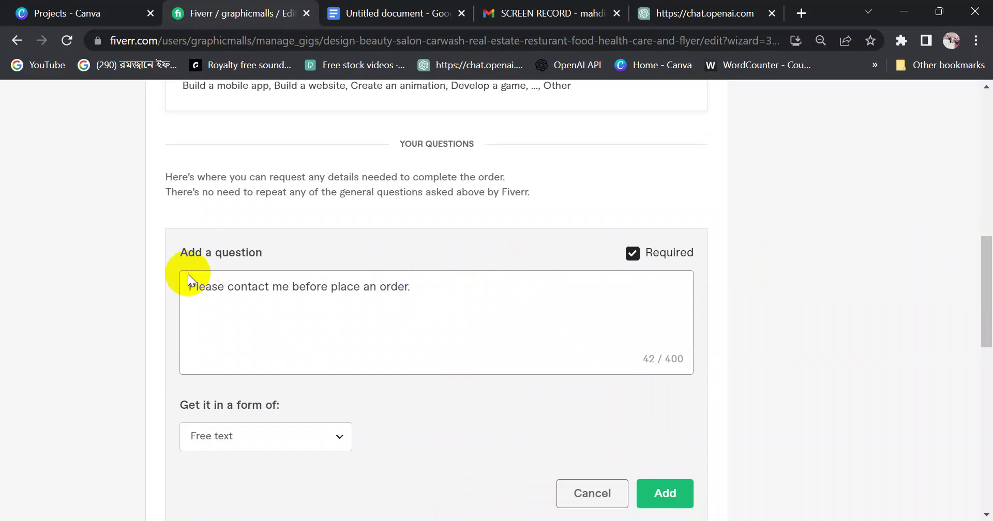
left_click_drag(189, 284, 443, 290)
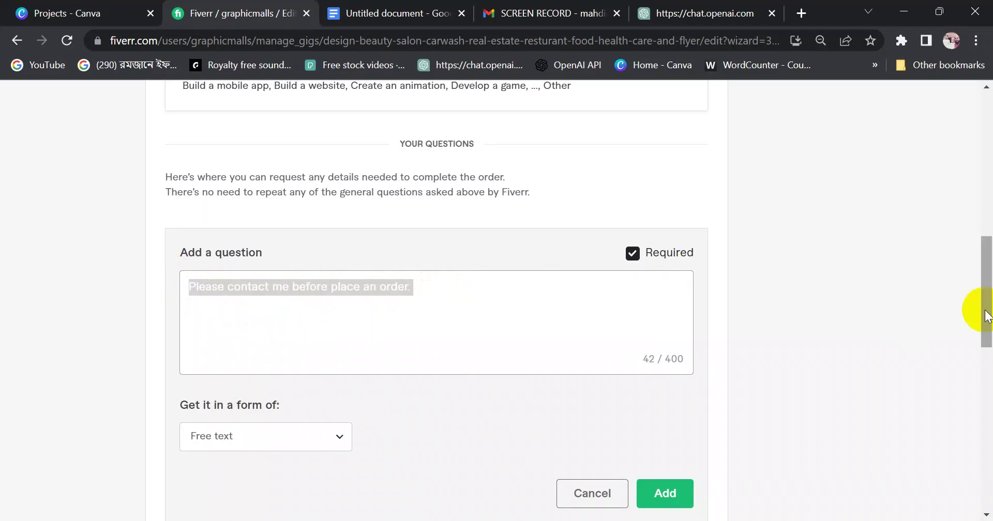
left_click_drag(986, 310, 946, 244)
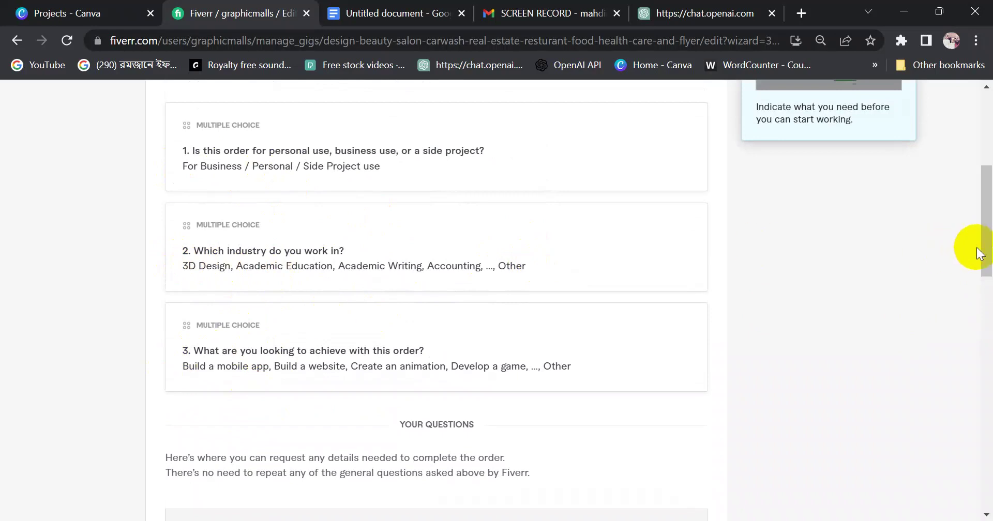
left_click_drag(981, 250, 977, 222)
left_click_drag(184, 292, 414, 317)
left_click_drag(978, 197, 982, 317)
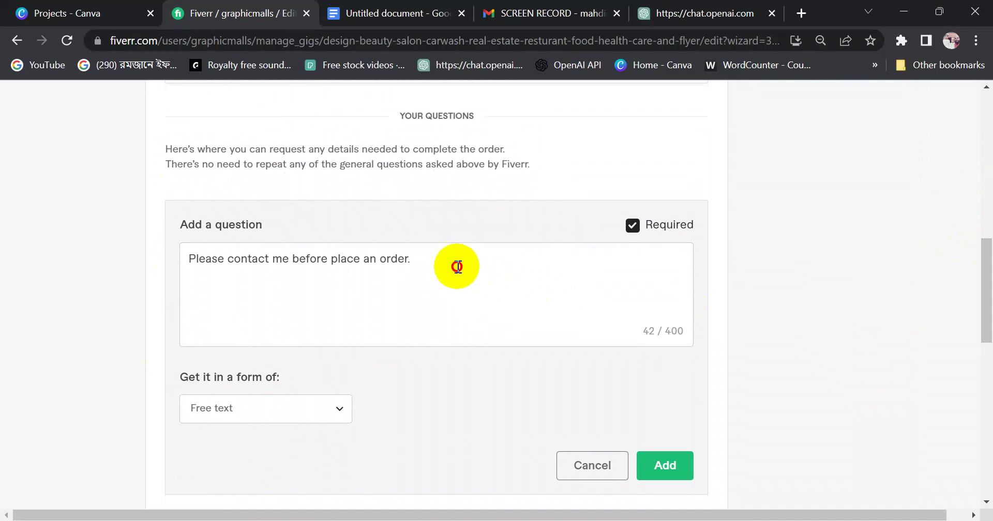
left_click_drag(455, 264, 160, 266)
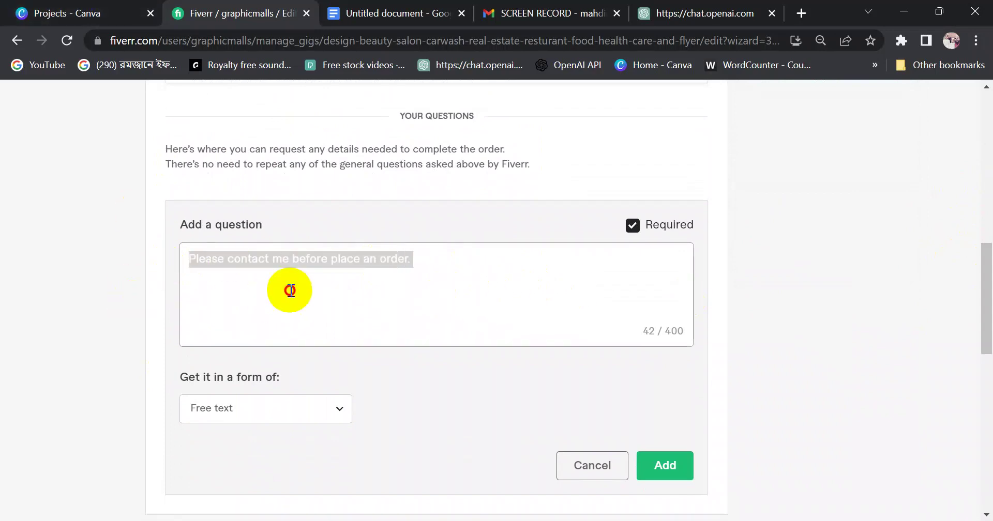
left_click(279, 288)
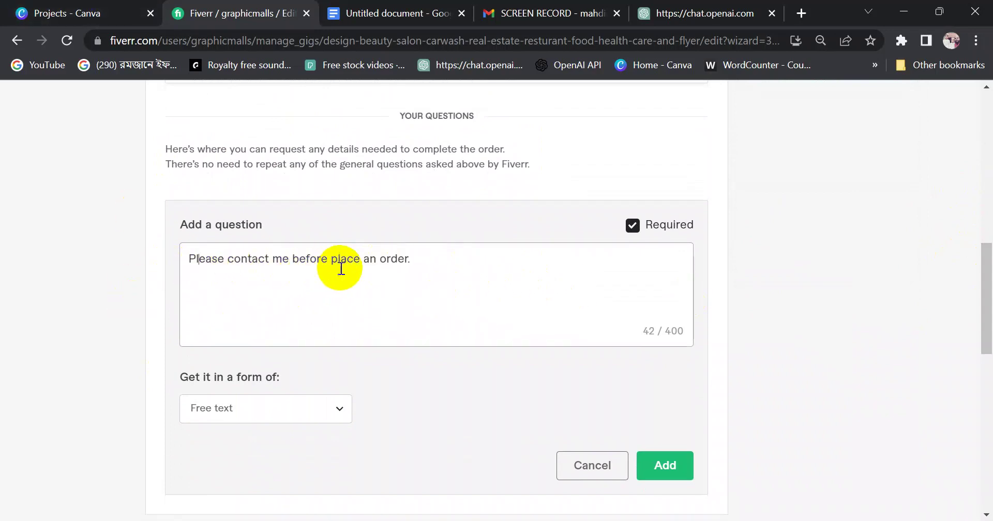
Add the question and save the Requirements step to reach the Gallery step
left_click(666, 466)
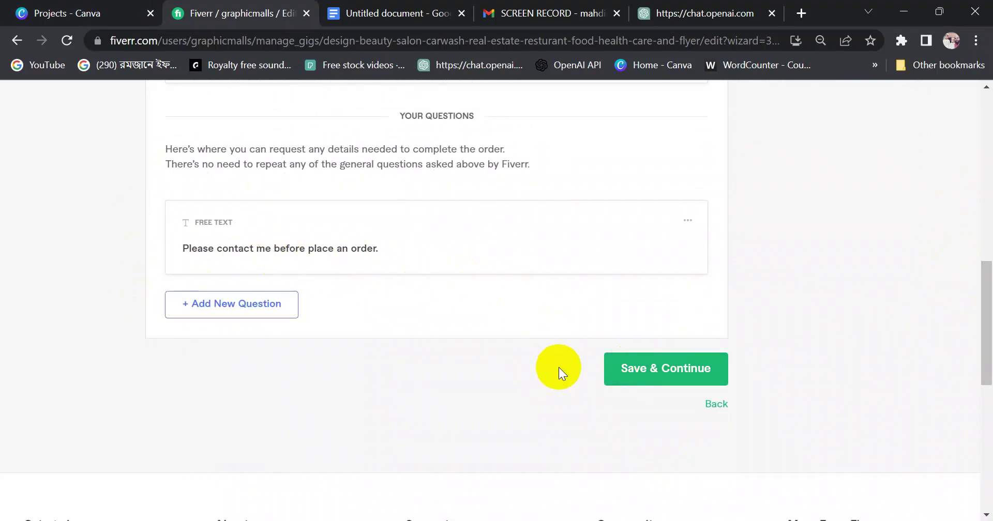
left_click(654, 369)
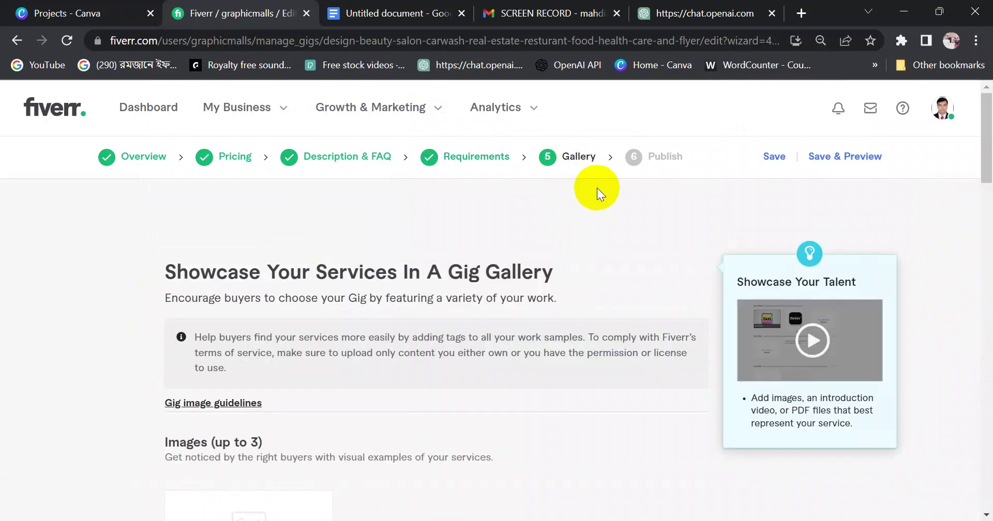
left_click(899, 12)
Open Digital Marketing > Fiverr Keyword and switch the view to Large icons
left_click(901, 10)
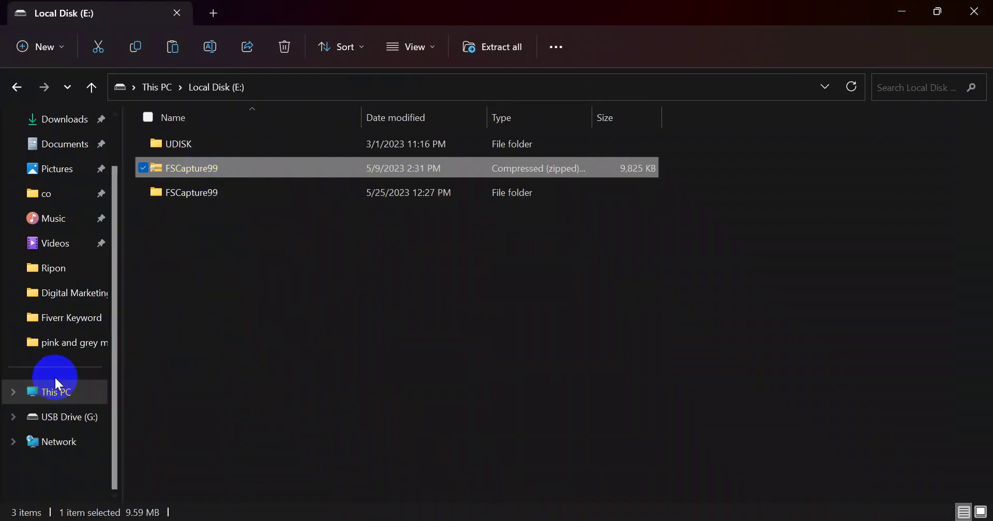
left_click(70, 293)
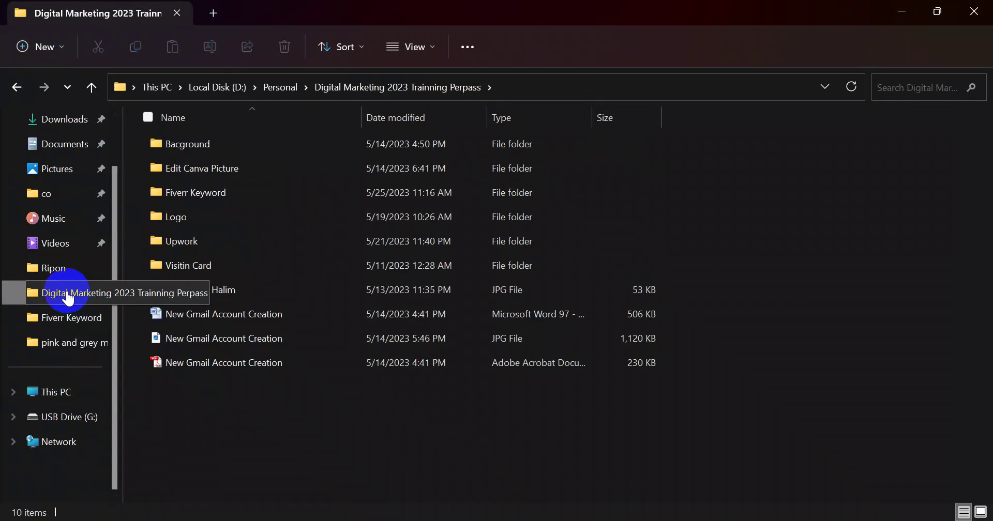
double_click(191, 196)
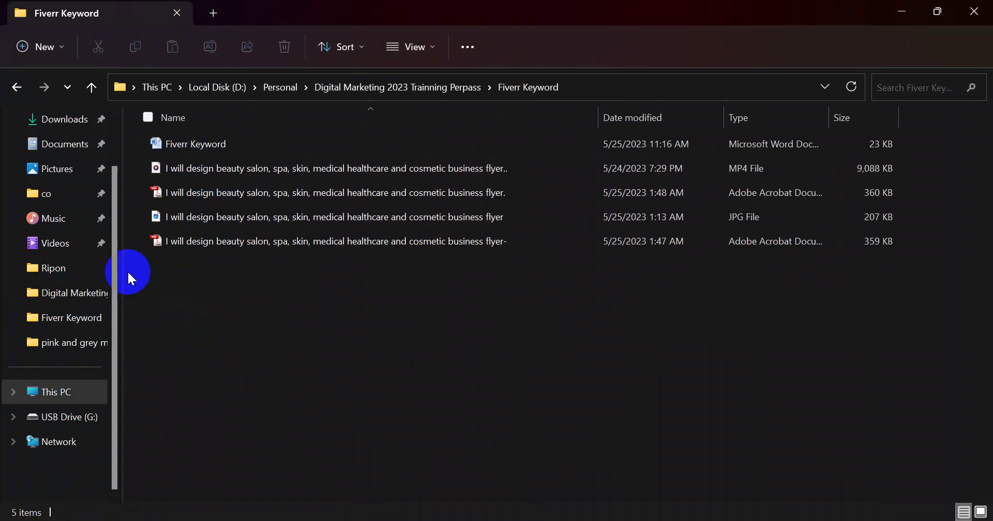
right_click(377, 368)
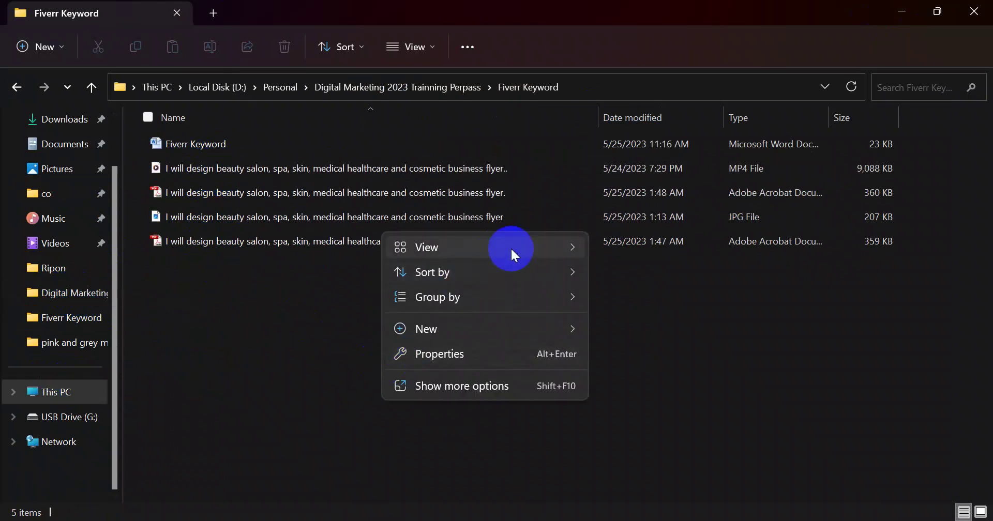
mouse_move(575, 248)
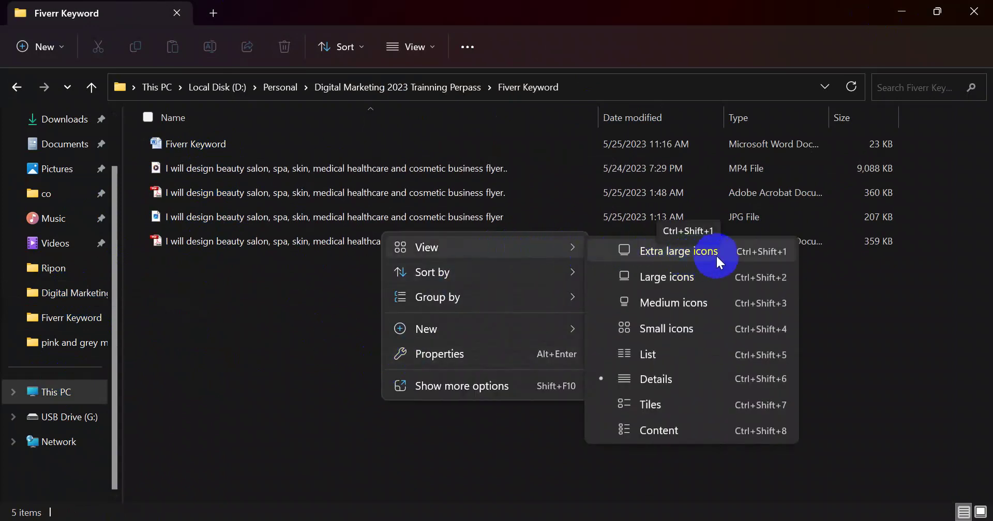
left_click(701, 274)
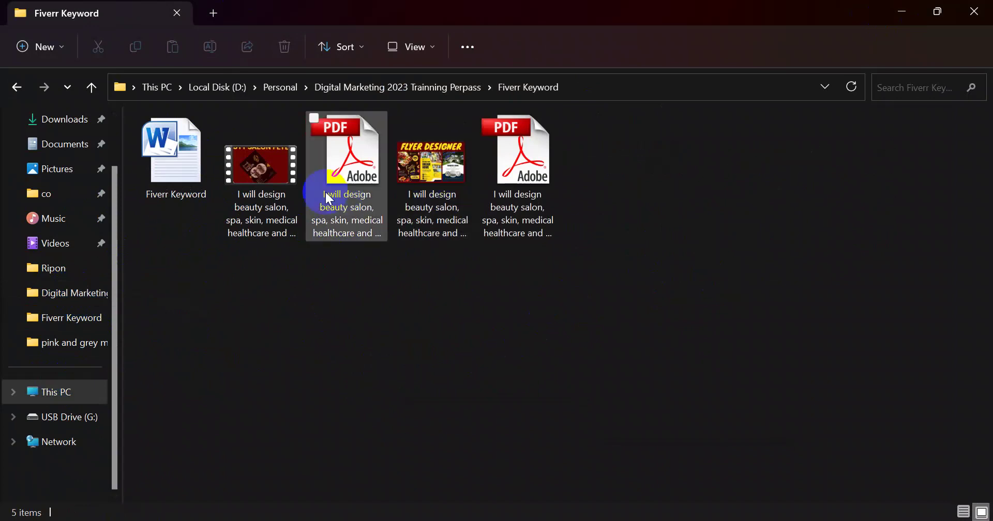
mouse_move(429, 194)
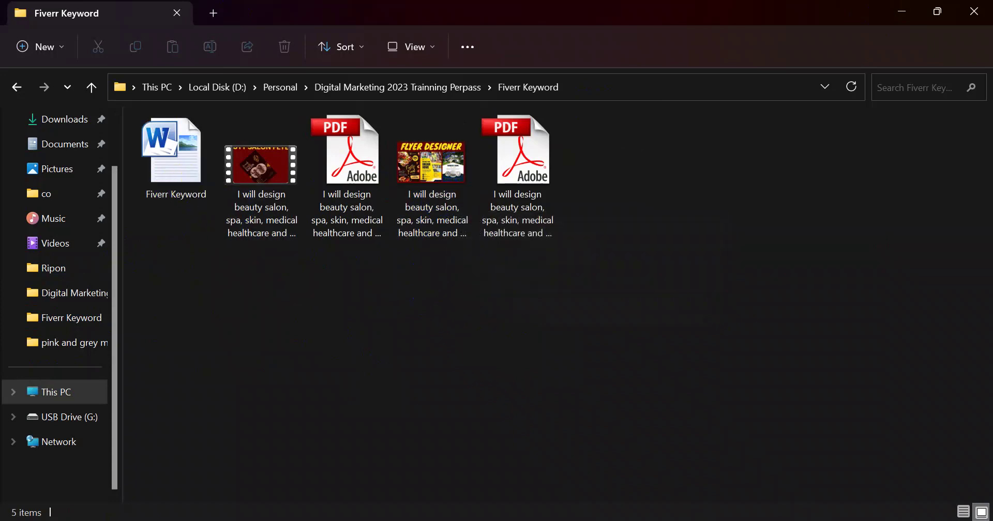
Copy the gig title from the Google Docs gig description
key("alt+Tab")
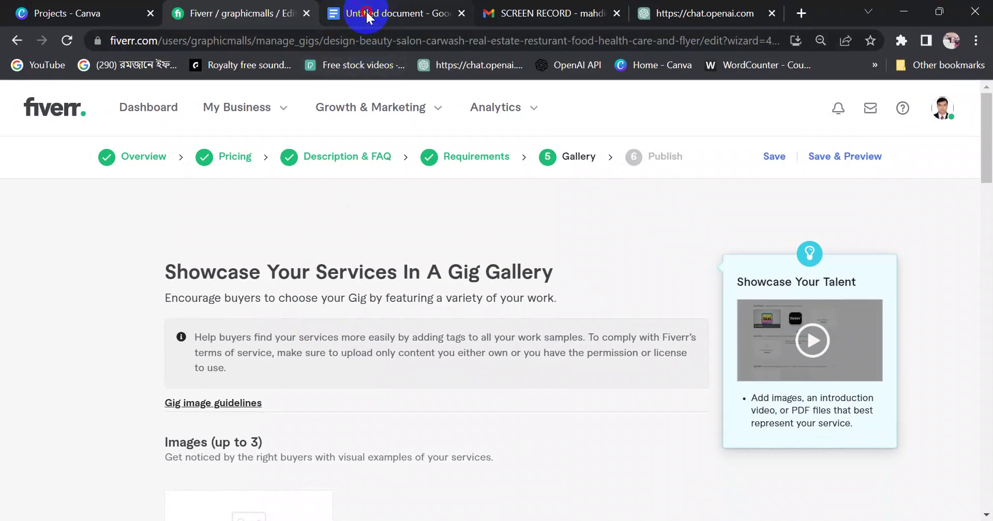
left_click(357, 13)
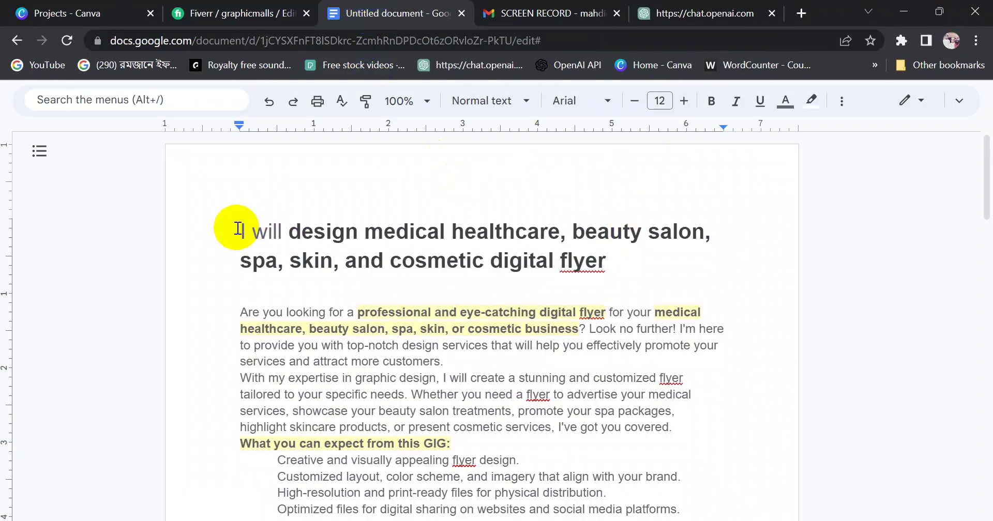
left_click_drag(240, 231, 618, 264)
key("ctrl+c")
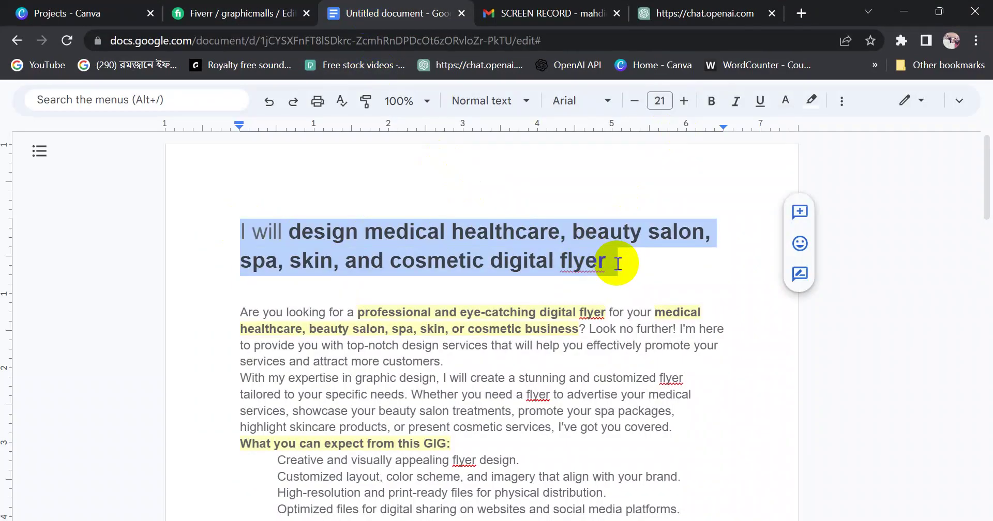
left_click(900, 12)
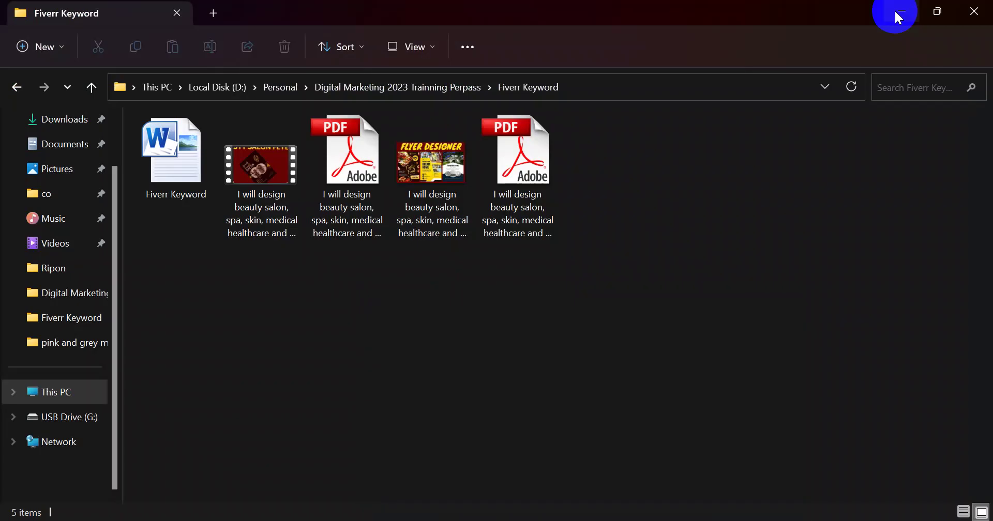
right_click(253, 221)
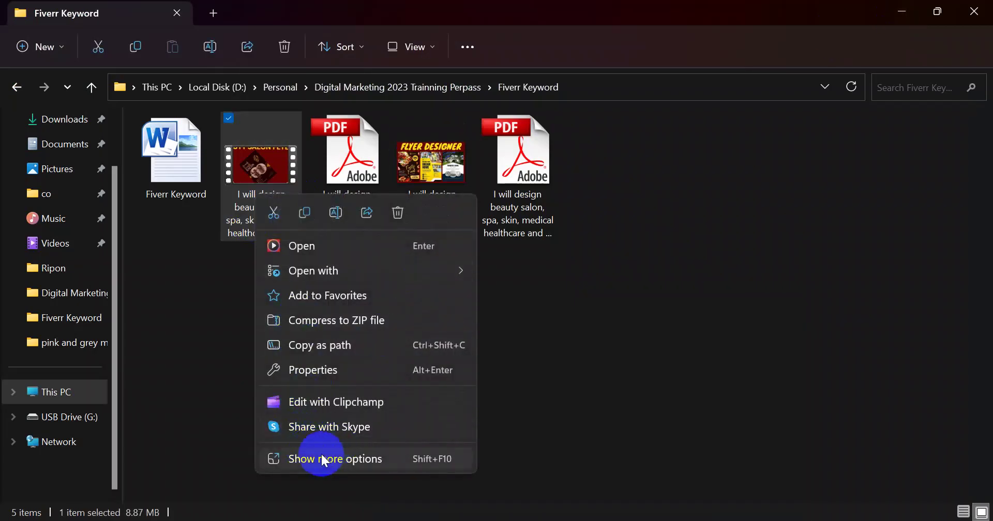
Rename the MP4 video to 'I will design medical healthcare, beauty salon, spa, skin, and cosmetic digital flyer'
left_click(339, 212)
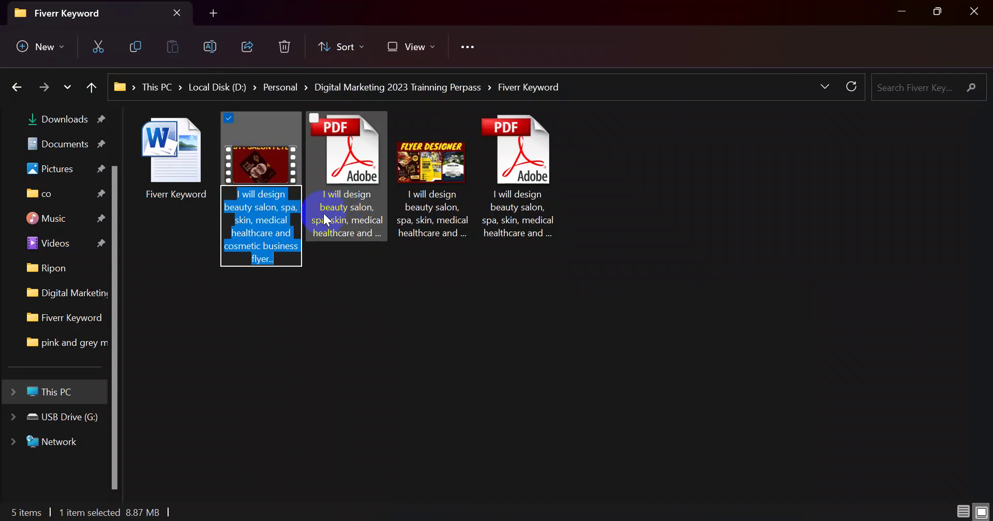
key("ctrl+v")
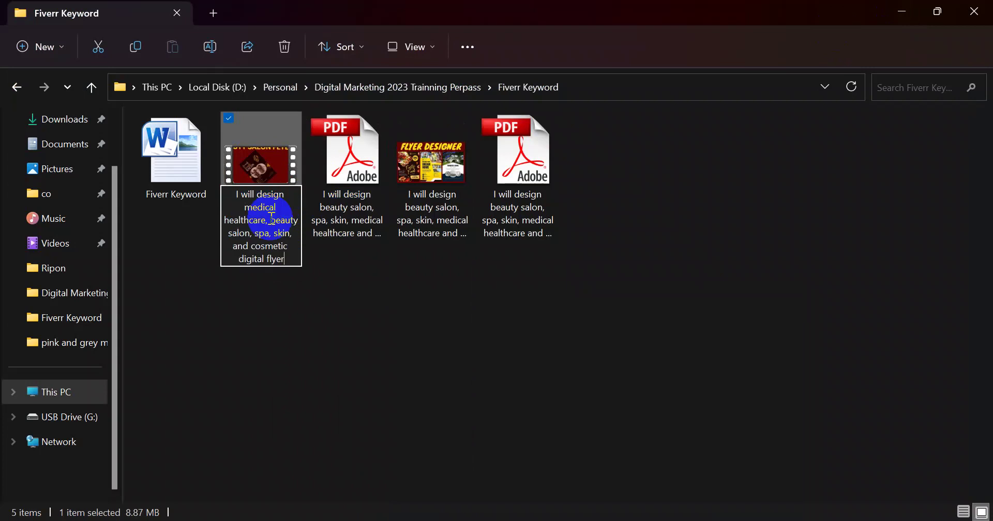
left_click(351, 335)
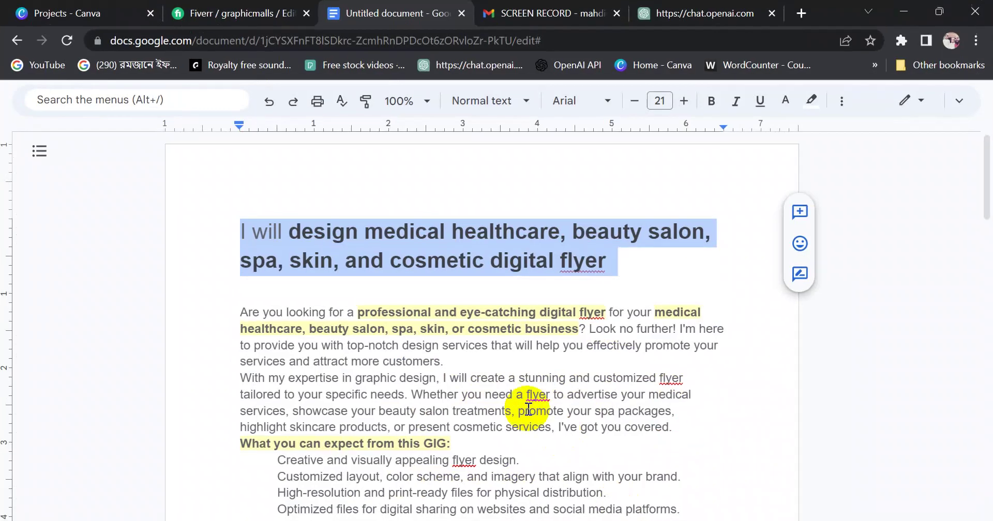
Inspect the comma after 'healthcare' in the Docs gig title, then return to File Explorer
left_click(446, 232)
left_click(566, 231)
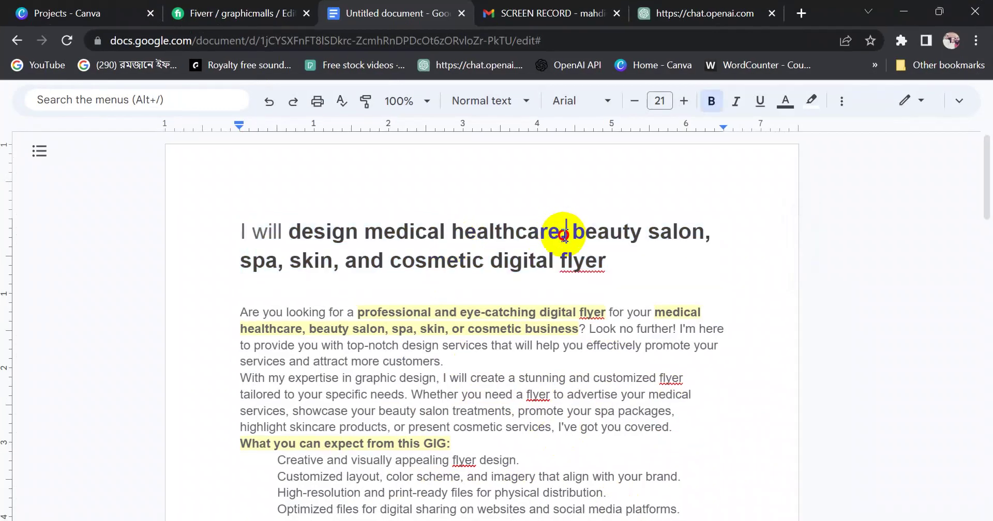
left_click_drag(566, 232, 562, 237)
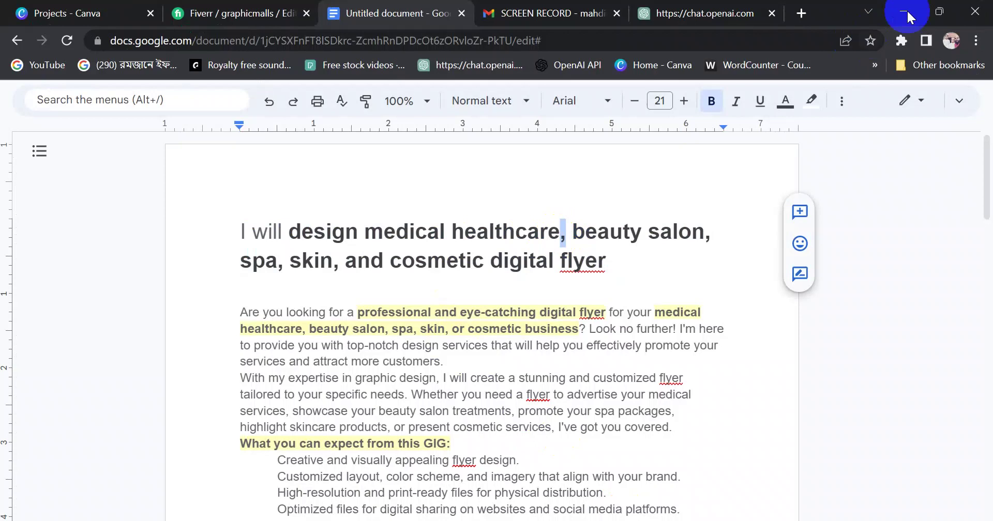
left_click(903, 11)
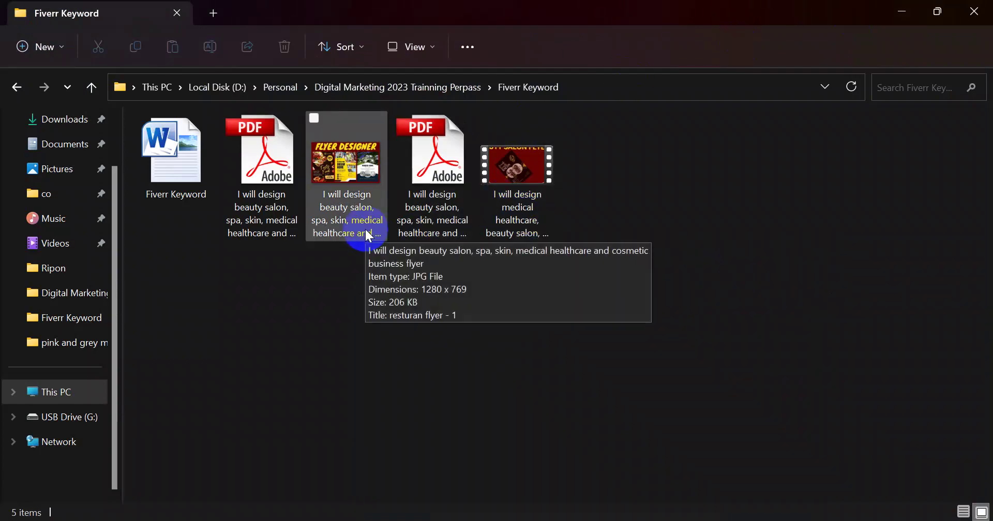
right_click(344, 217)
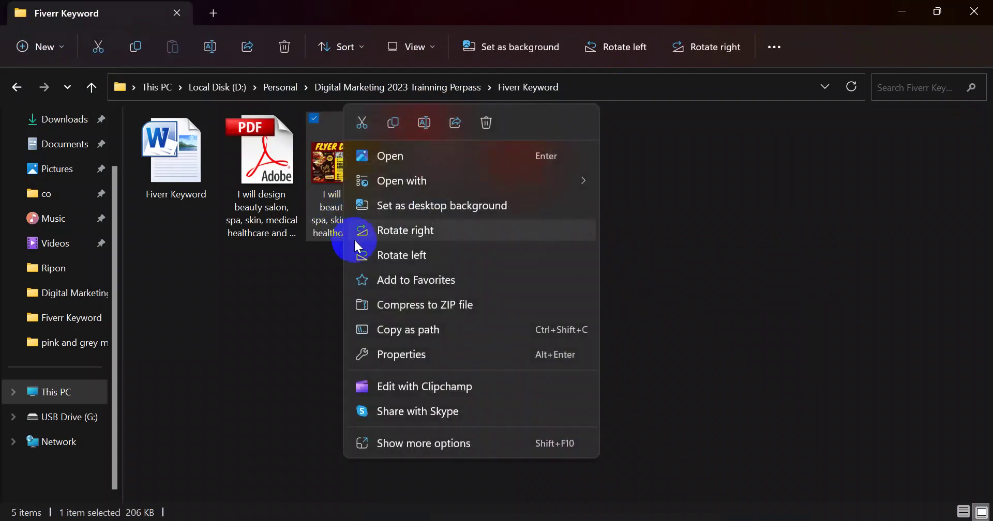
left_click(424, 122)
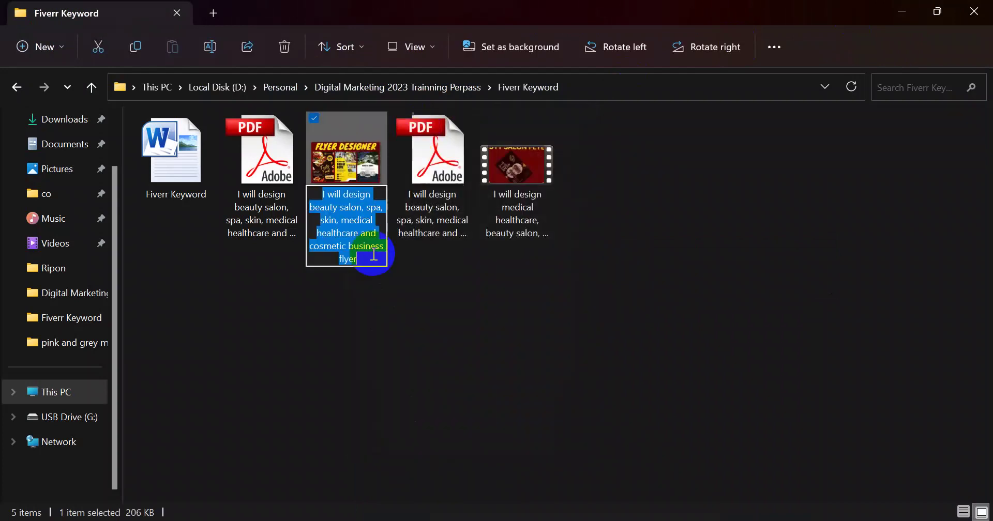
type("I will design medical healthcare, beauty salon, spa, skin, and cosmetic digital flyer")
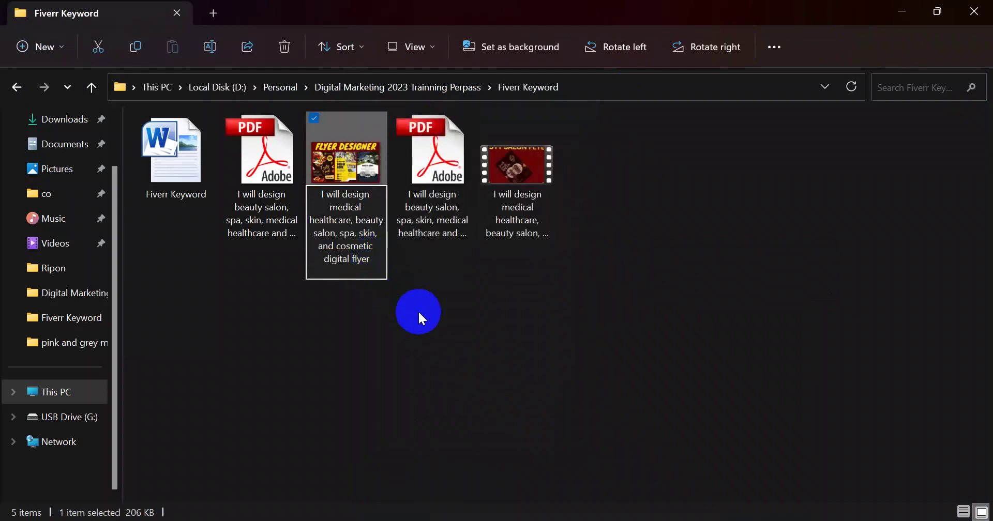
key("BackSpace")
key("Return")
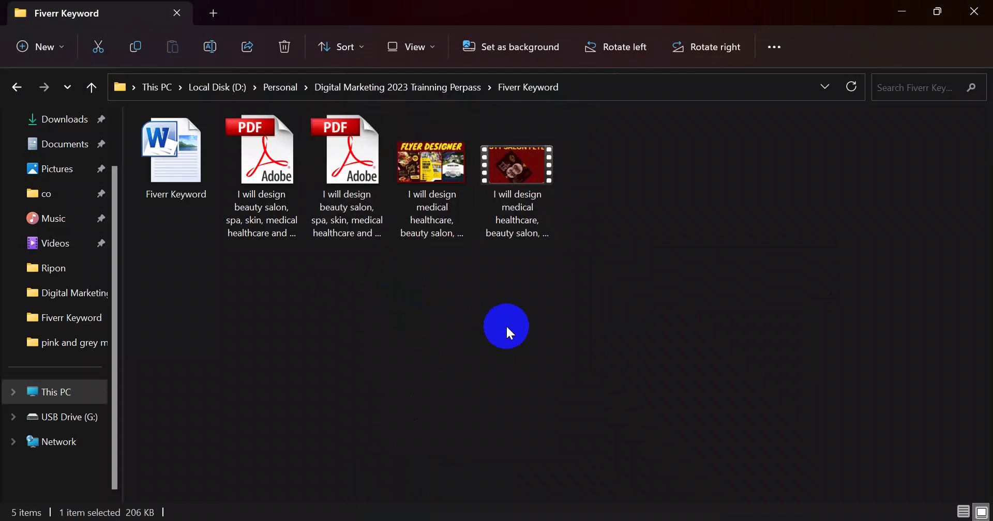
left_click(506, 324)
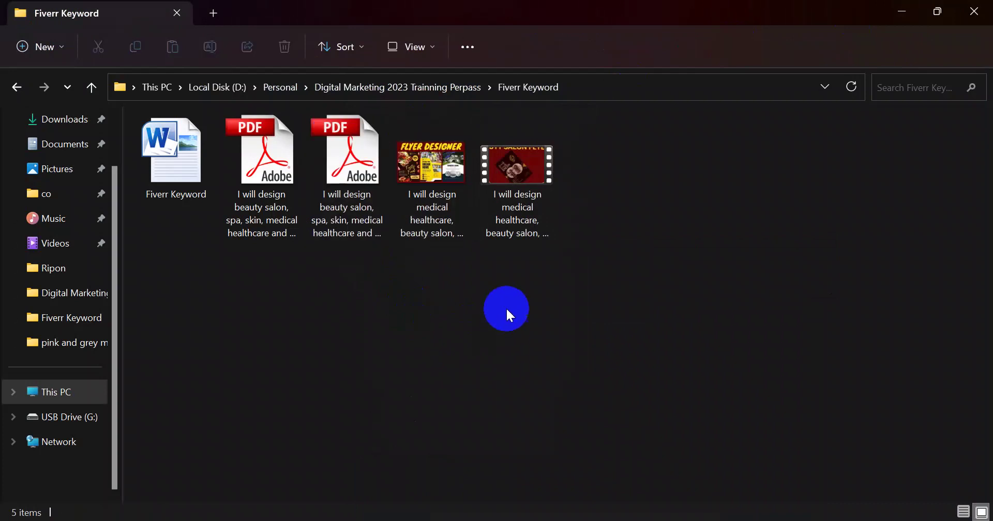
right_click(355, 219)
left_click(439, 206)
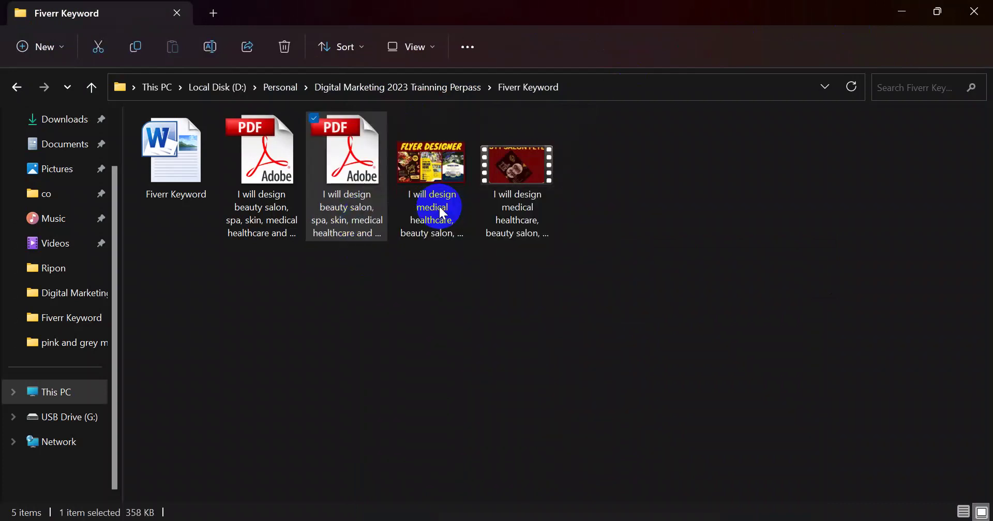
type("I will design medical healthcare, beauty salon, spa, skin, and cosmetic digital flyer")
left_click(425, 339)
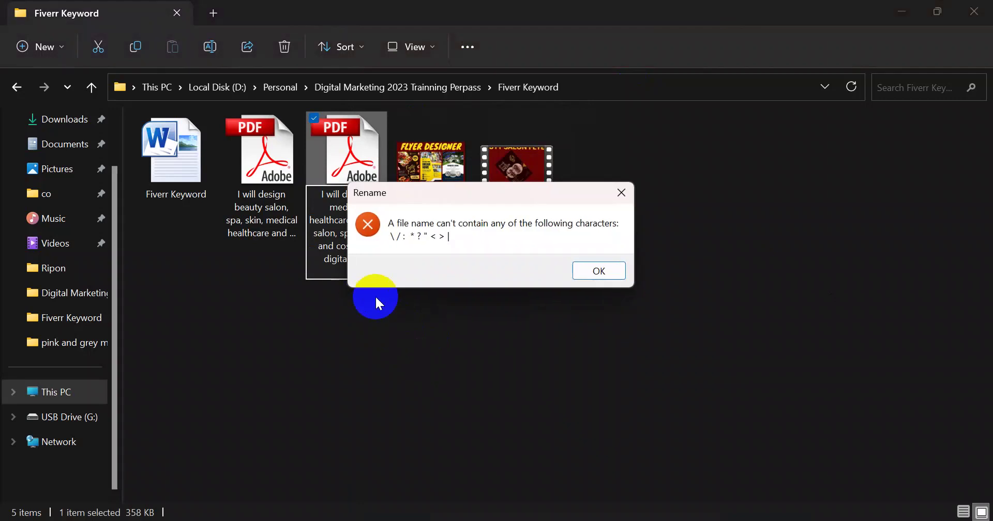
left_click(590, 270)
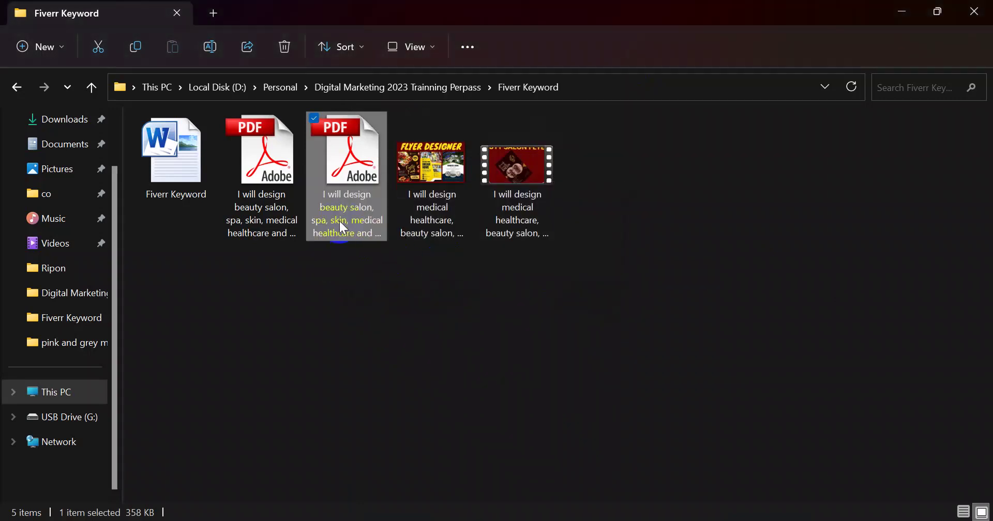
right_click(368, 225)
left_click(424, 206)
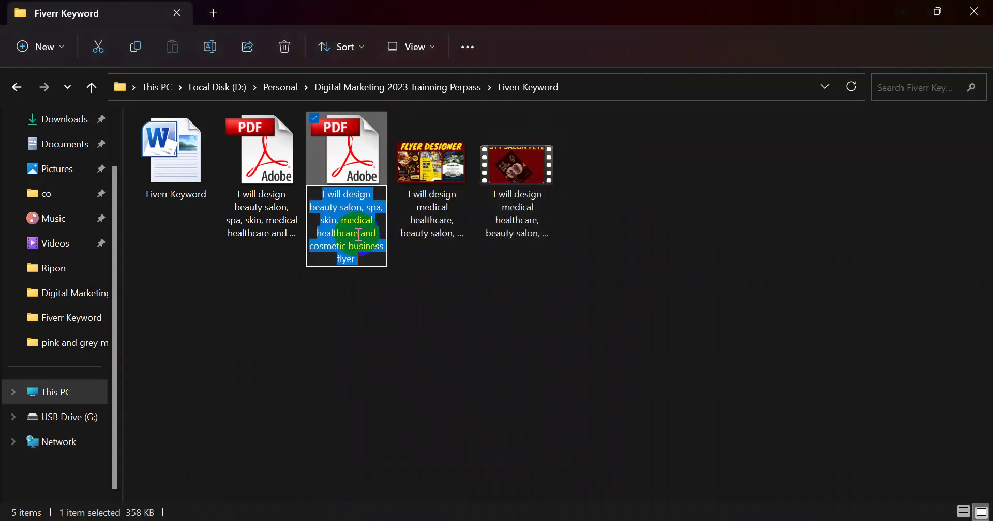
left_click(365, 219)
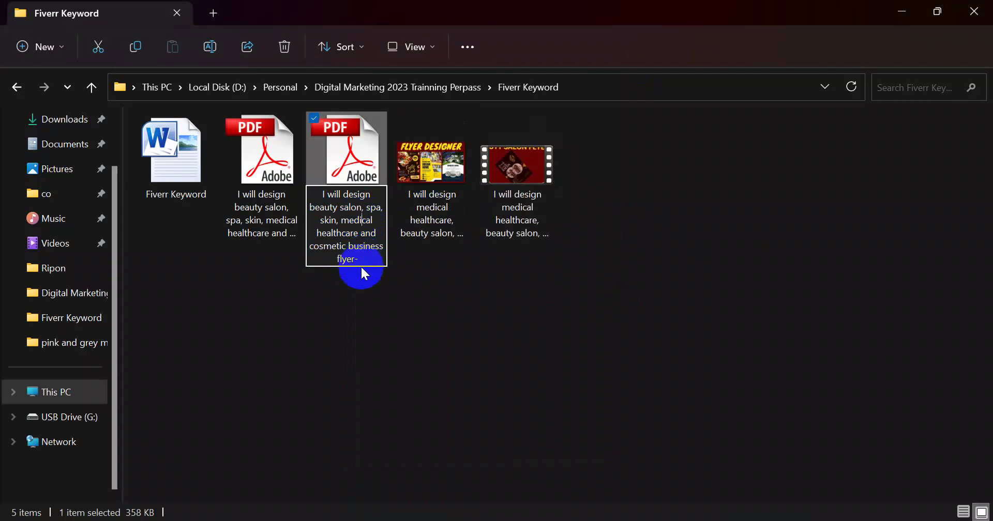
left_click_drag(373, 260, 317, 199)
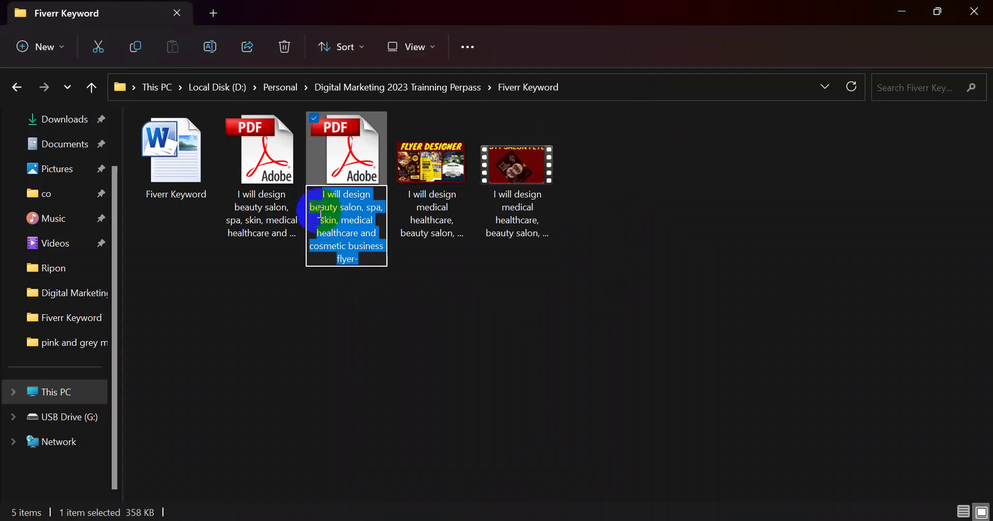
type("I will design medical healthcare, beauty salon, spa, skin, and cosmetic digital flyer")
left_click(354, 224)
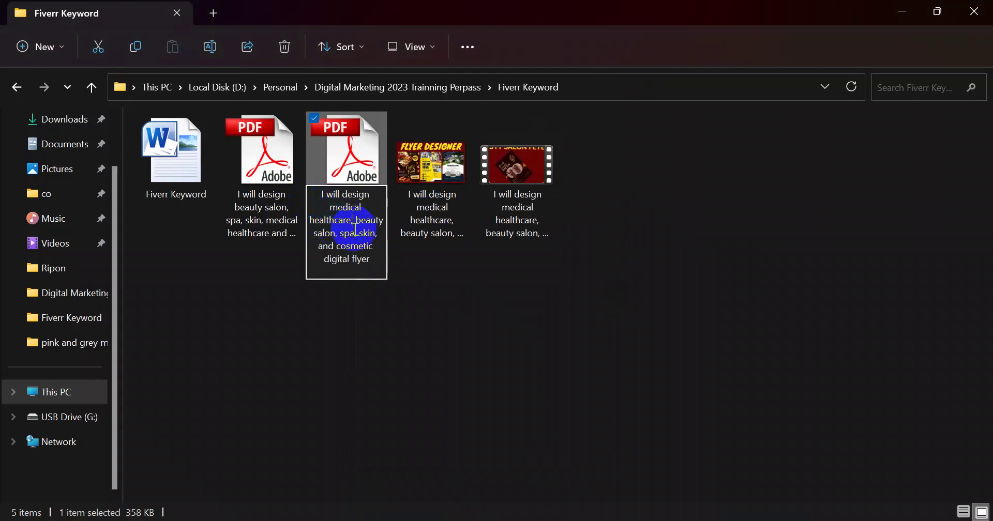
key("BackSpace")
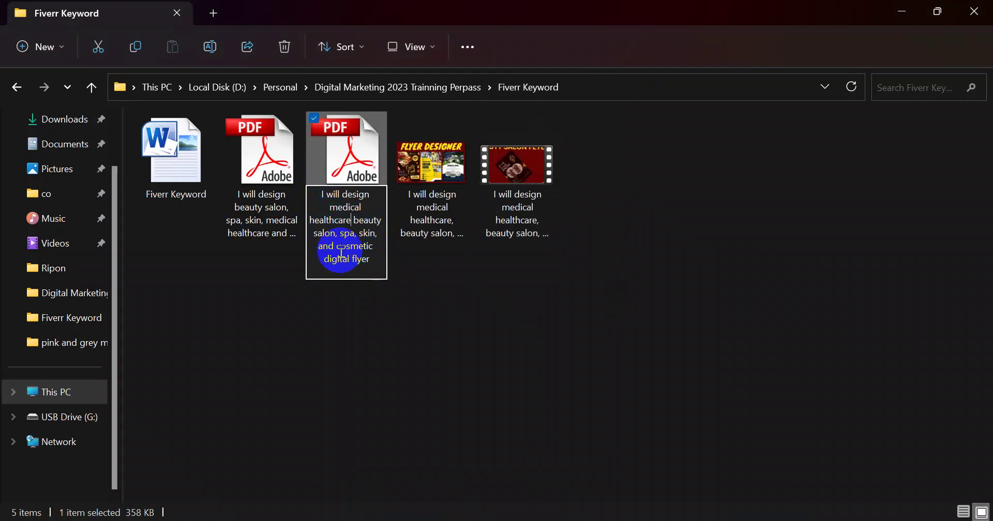
left_click(338, 240)
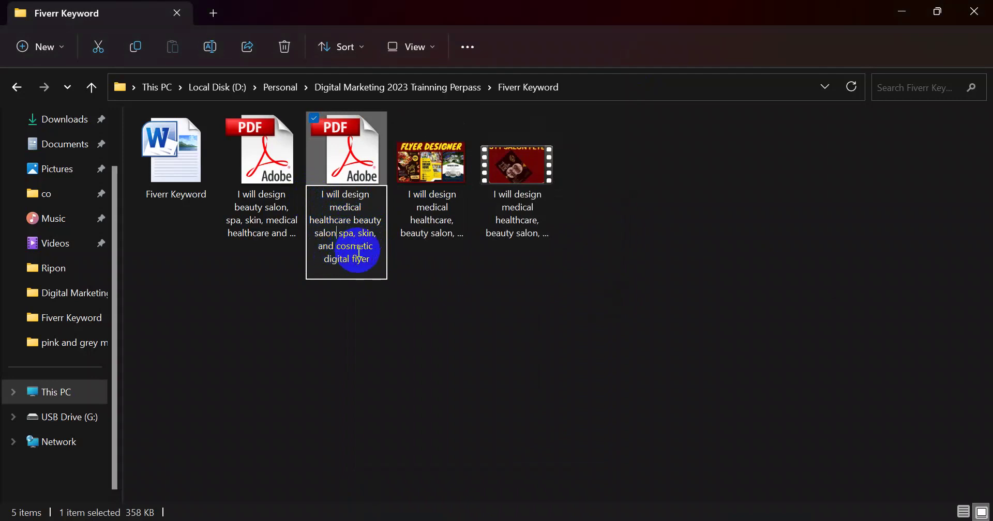
key("BackSpace")
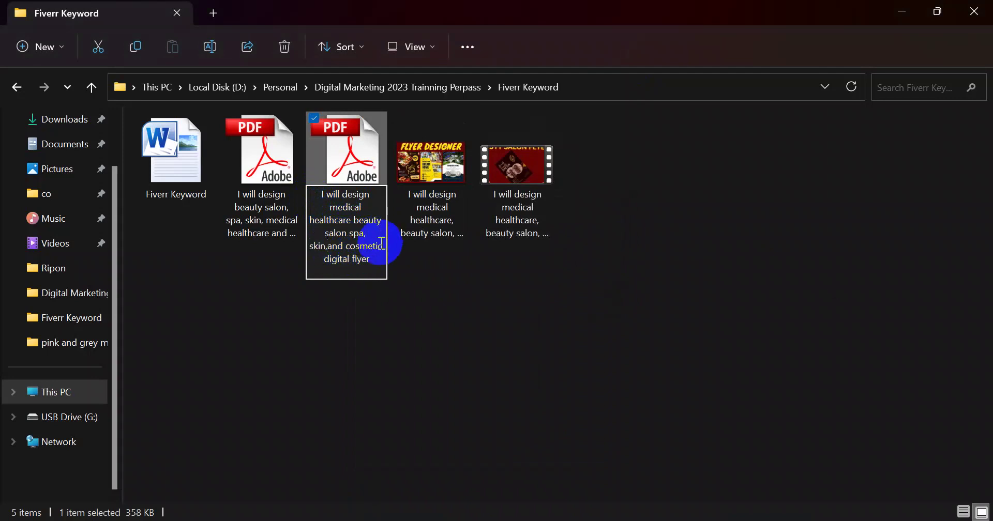
key("BackSpace")
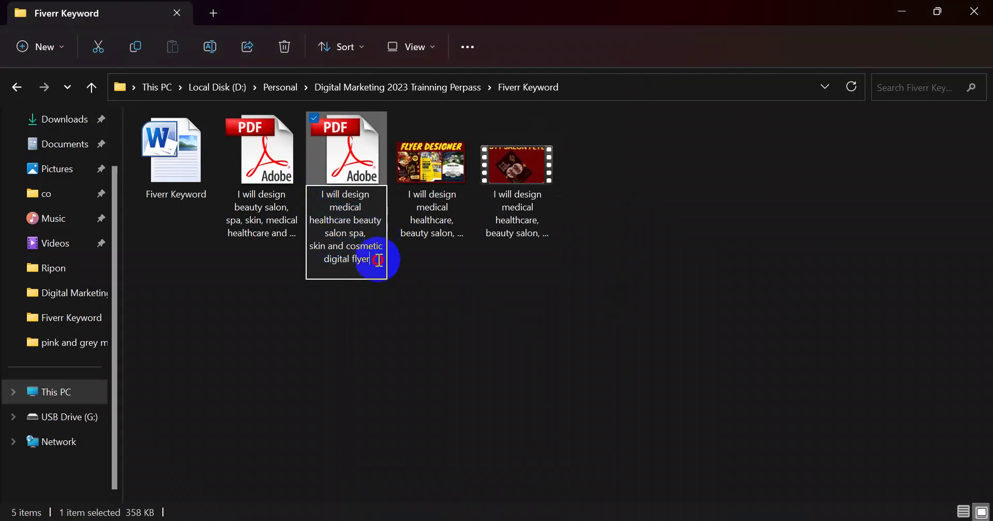
left_click_drag(377, 256, 319, 231)
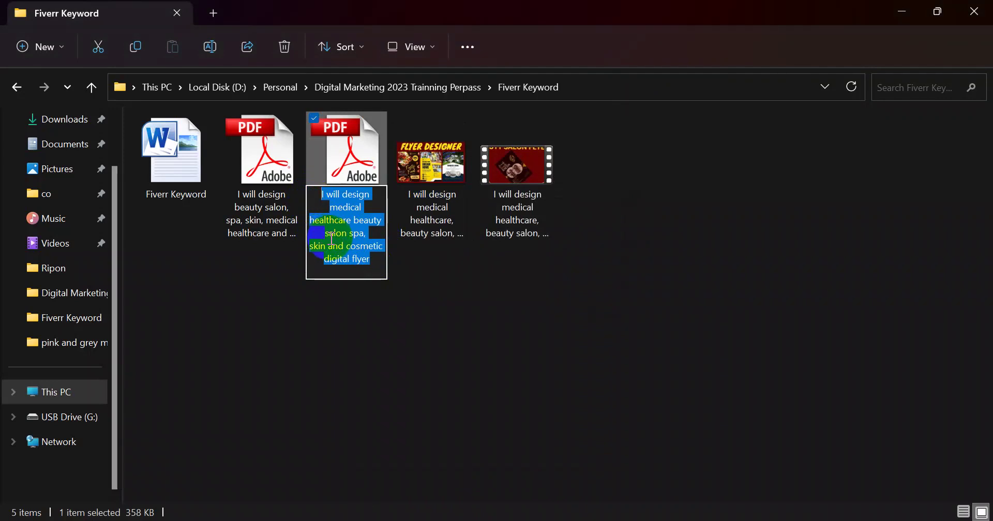
key("ctrl+v")
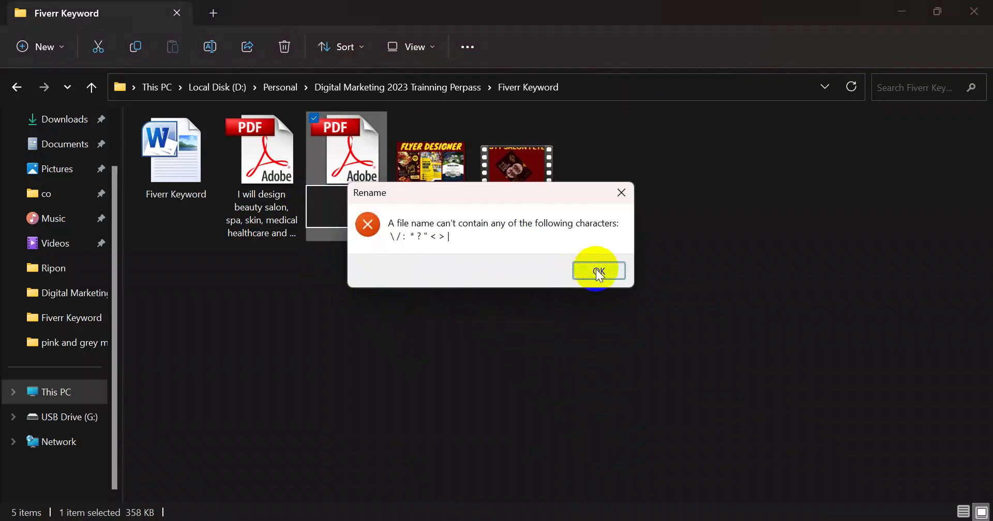
left_click(596, 270)
right_click(357, 220)
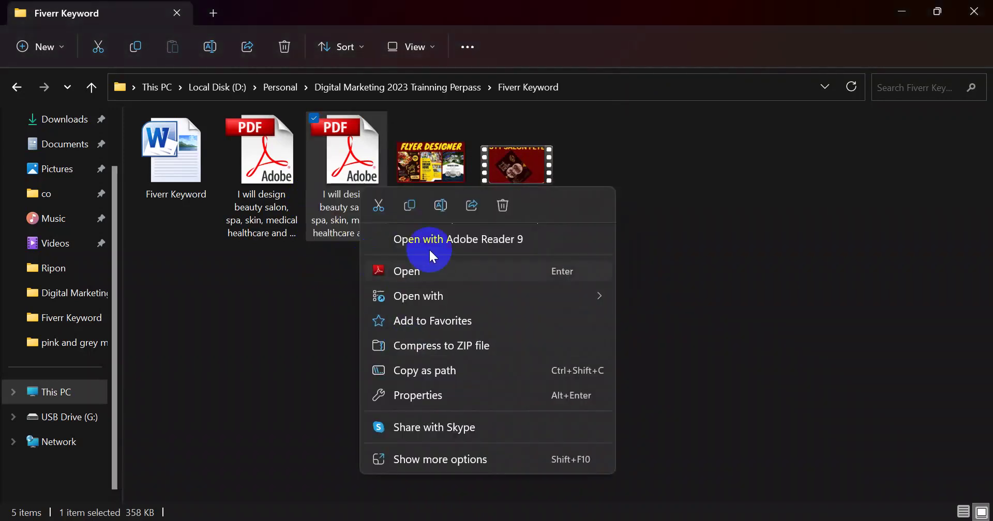
Rename the second PDF to the pasted gig title
left_click(439, 206)
key("ctrl+v")
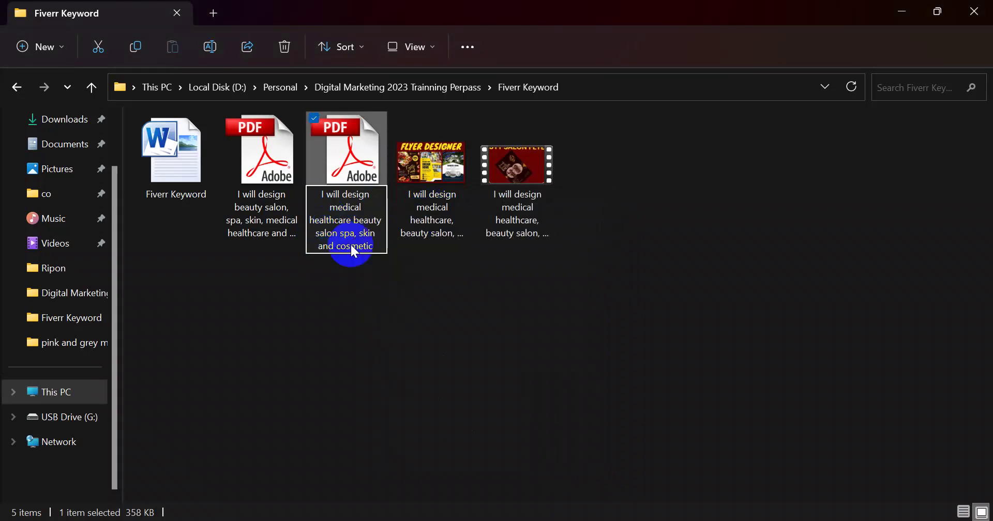
left_click(405, 315)
left_click(405, 315)
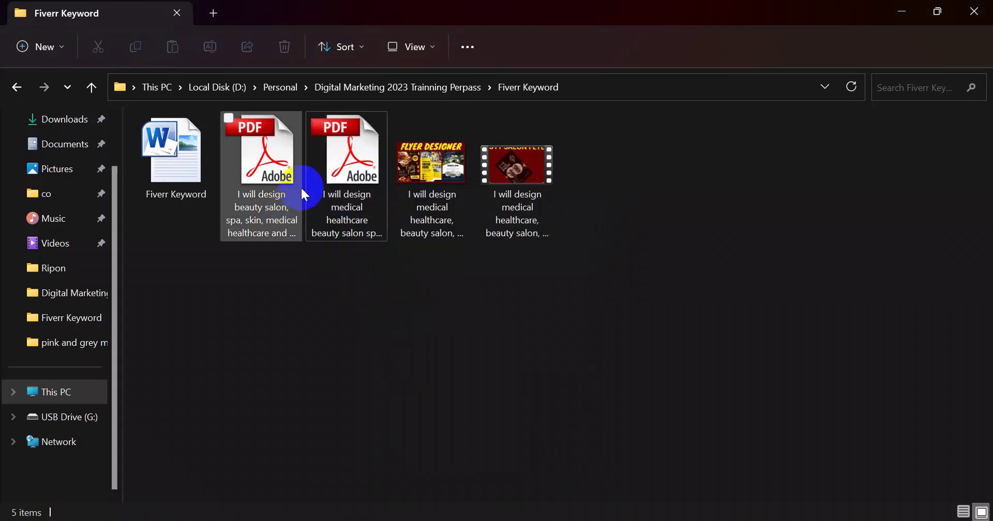
Rename the first PDF to the gig title without commas, ending in 'flyer1'
left_click(343, 210)
right_click(350, 221)
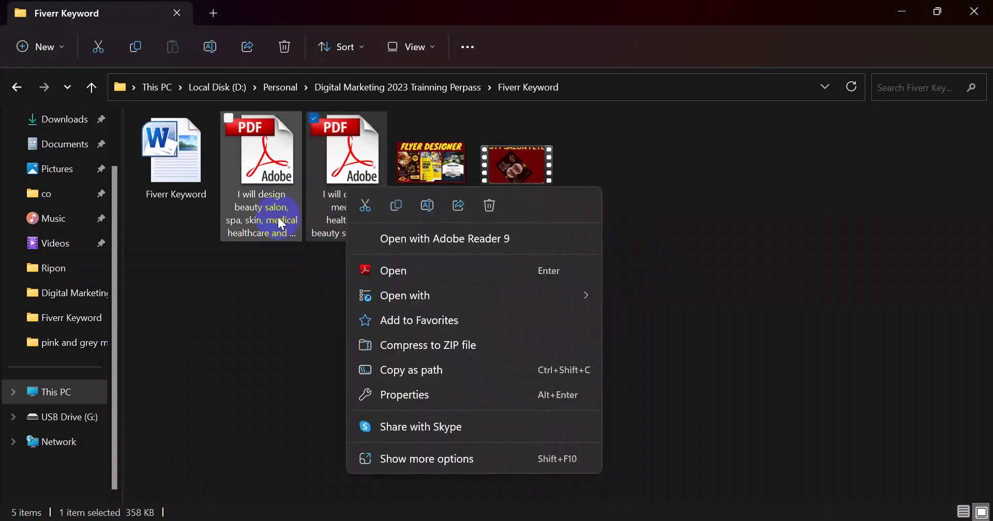
left_click(271, 215)
right_click(278, 221)
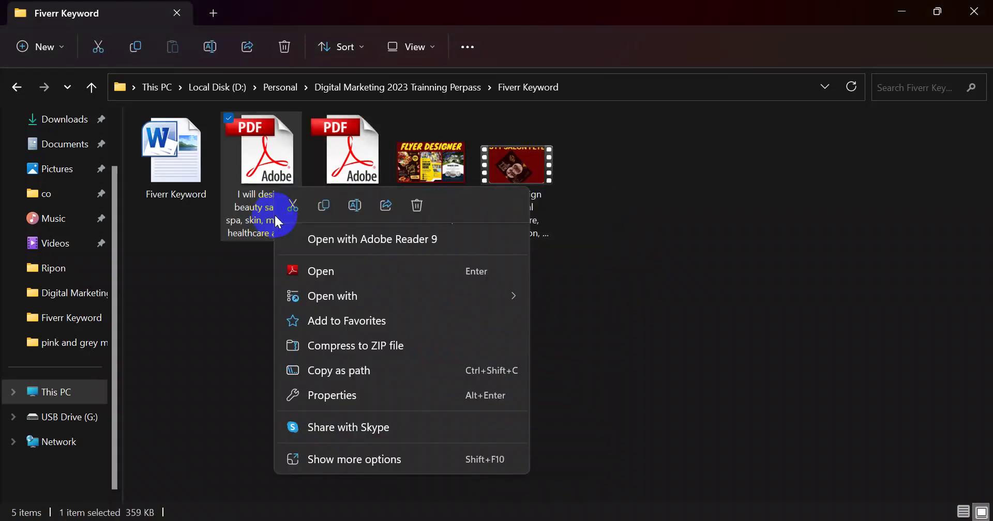
left_click(355, 207)
type("I will design medical healthcare beauty salon spa, skin and cosmetic")
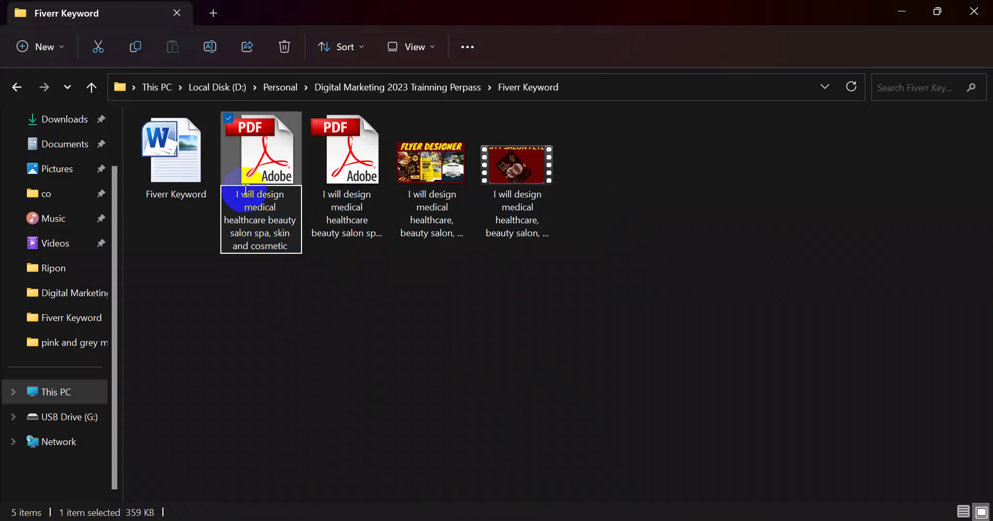
left_click_drag(233, 193, 314, 241)
left_click(269, 234)
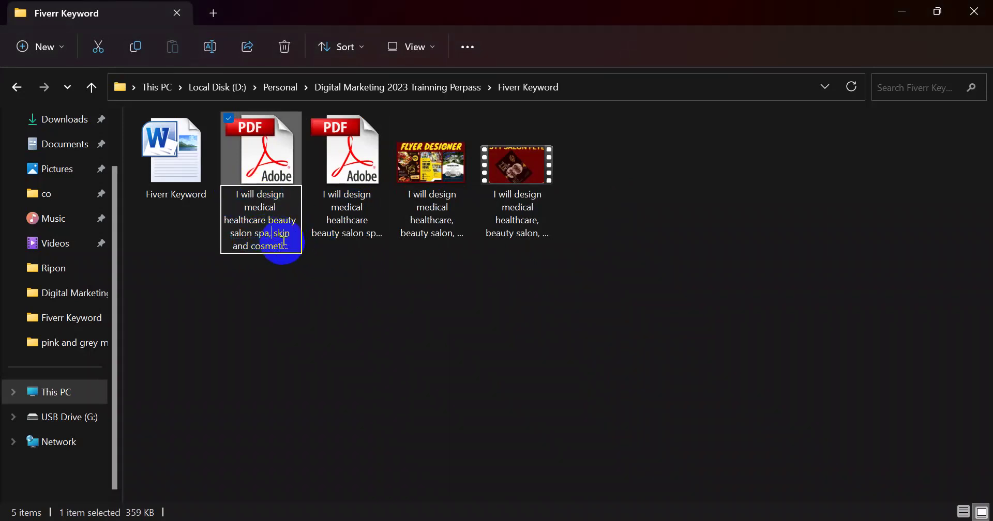
key("BackSpace")
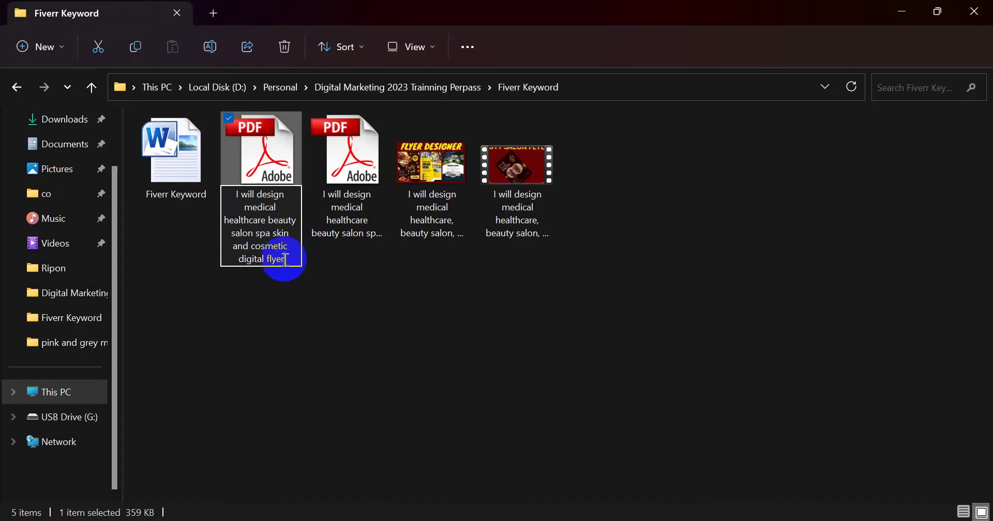
left_click_drag(286, 258, 231, 195)
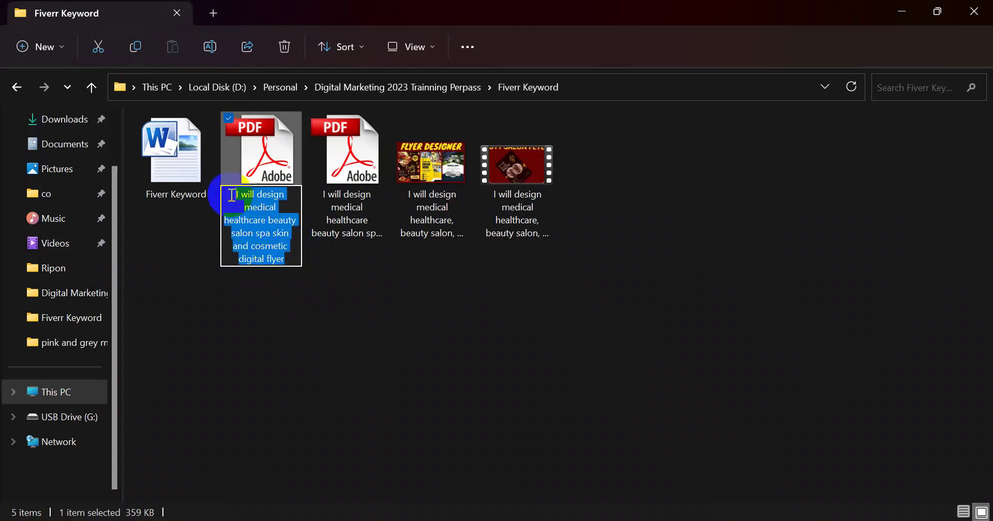
left_click(286, 258)
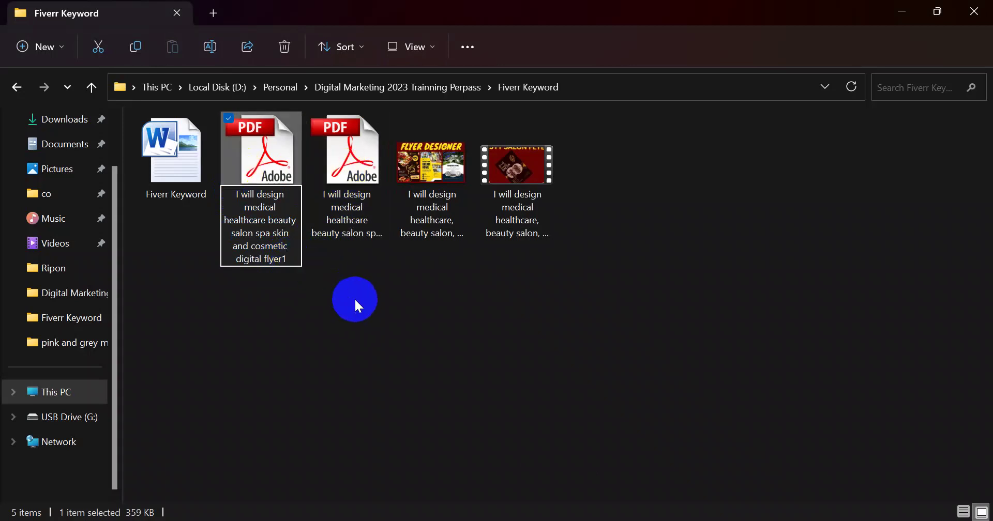
type("1")
left_click(356, 302)
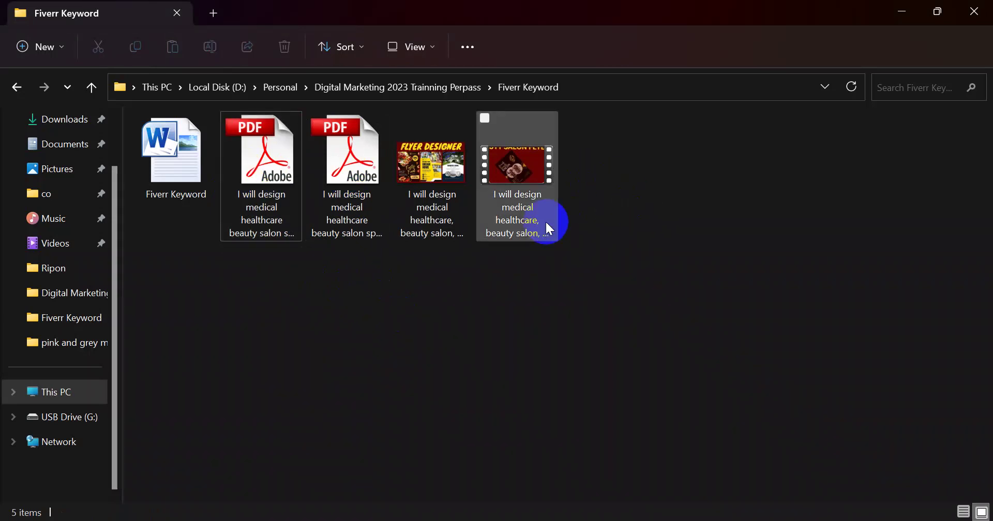
Set the flyer JPG's Title and Subject to the gig title with a five-star rating
left_click(445, 227)
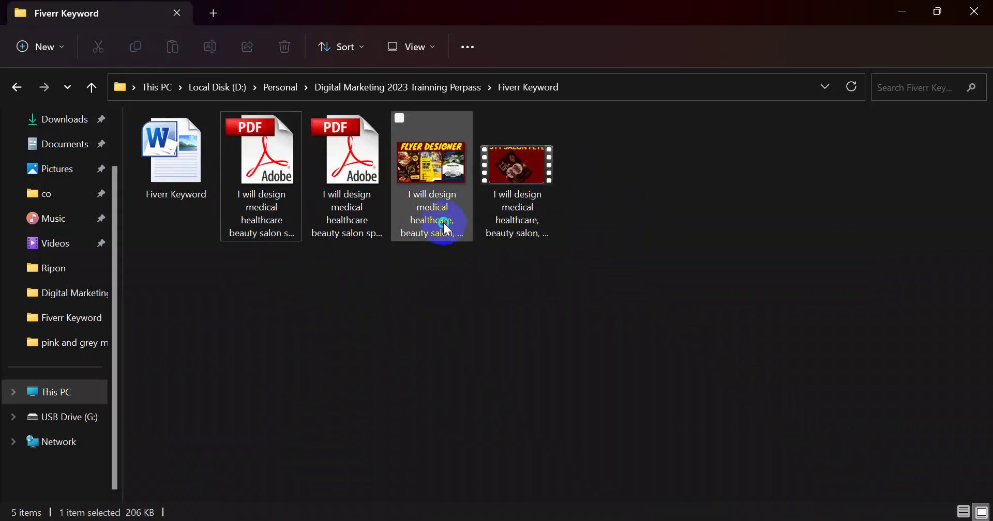
right_click(443, 222)
left_click(427, 175)
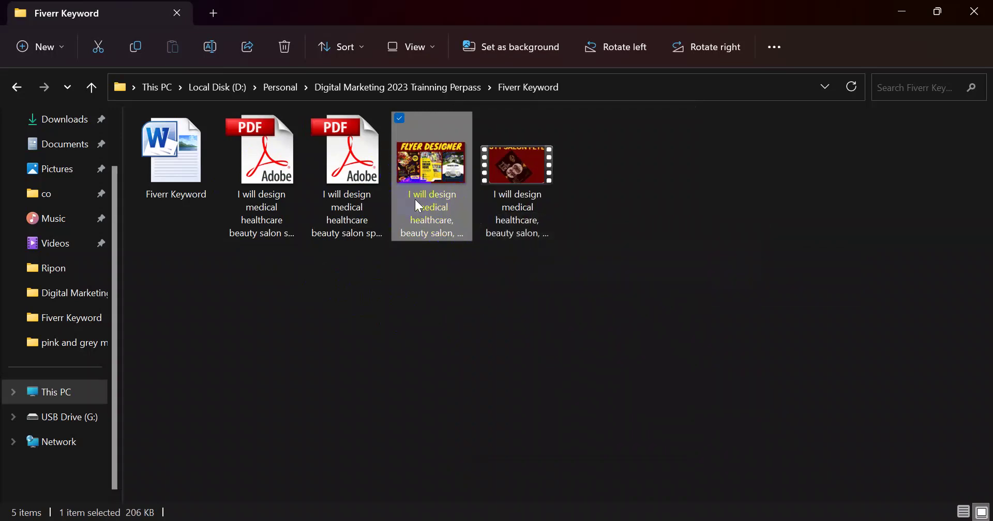
right_click(433, 169)
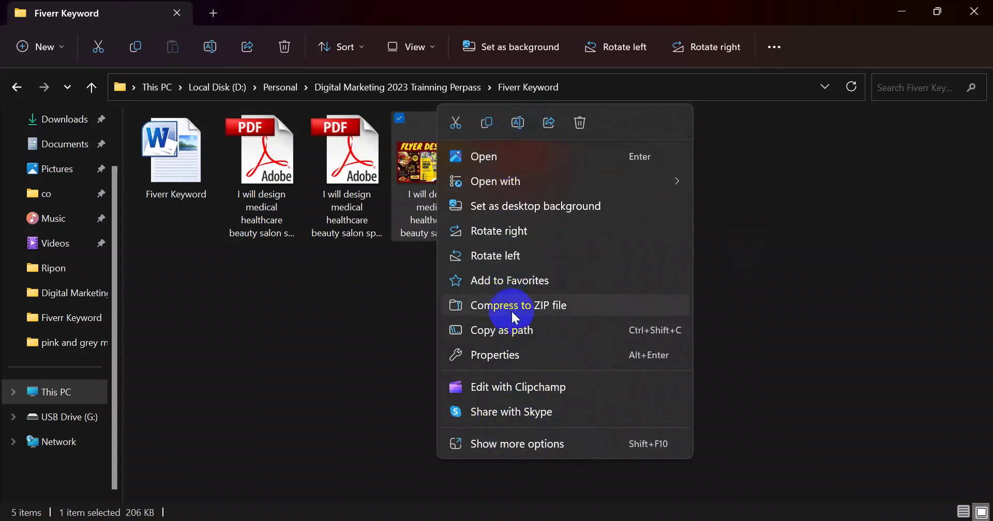
left_click(505, 359)
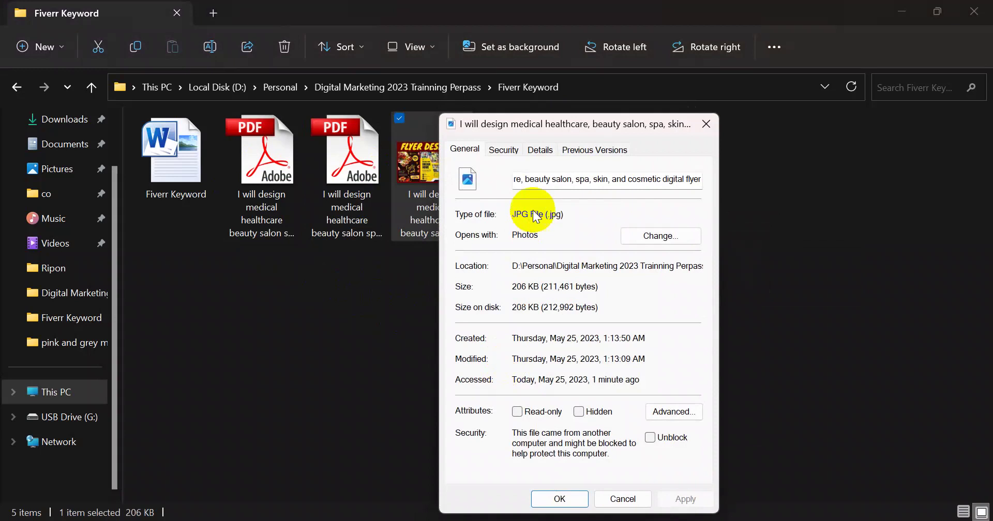
left_click(540, 151)
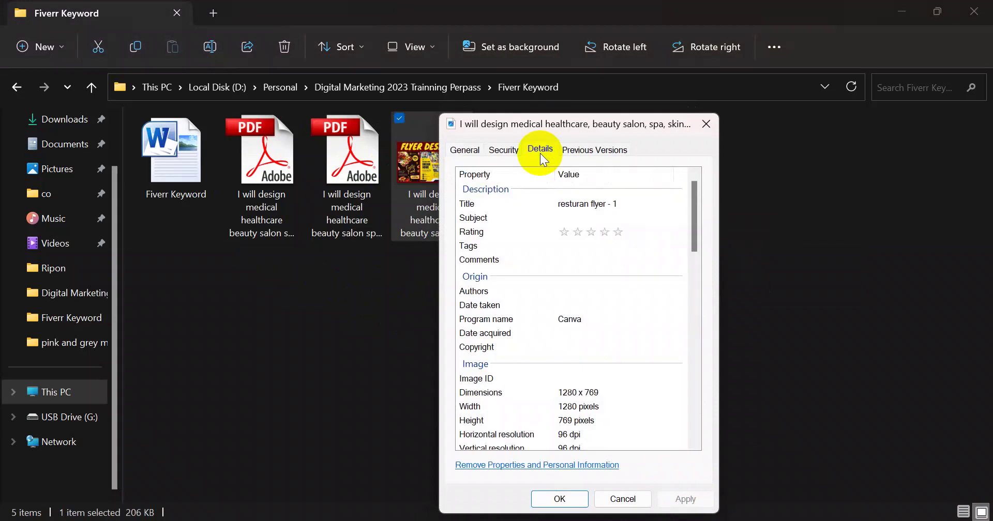
left_click(572, 203)
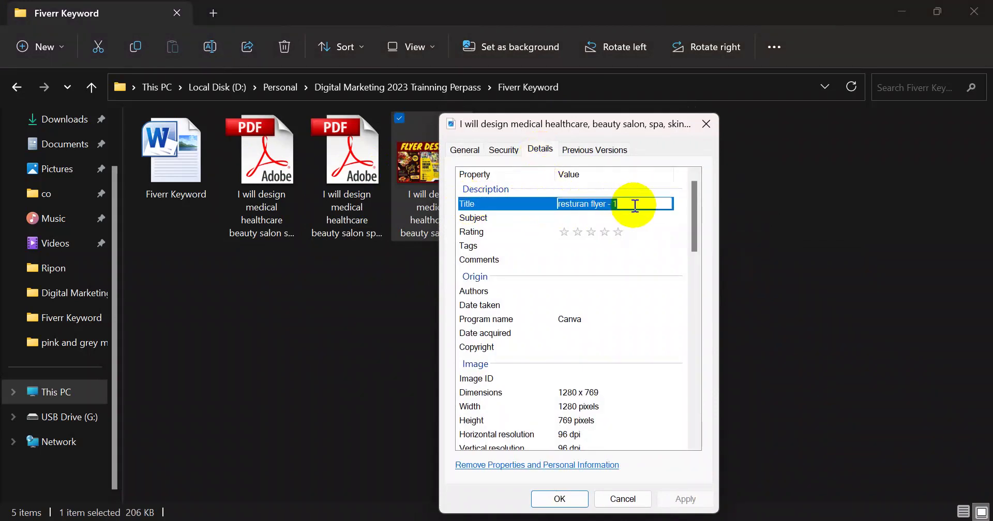
key("alt+Tab")
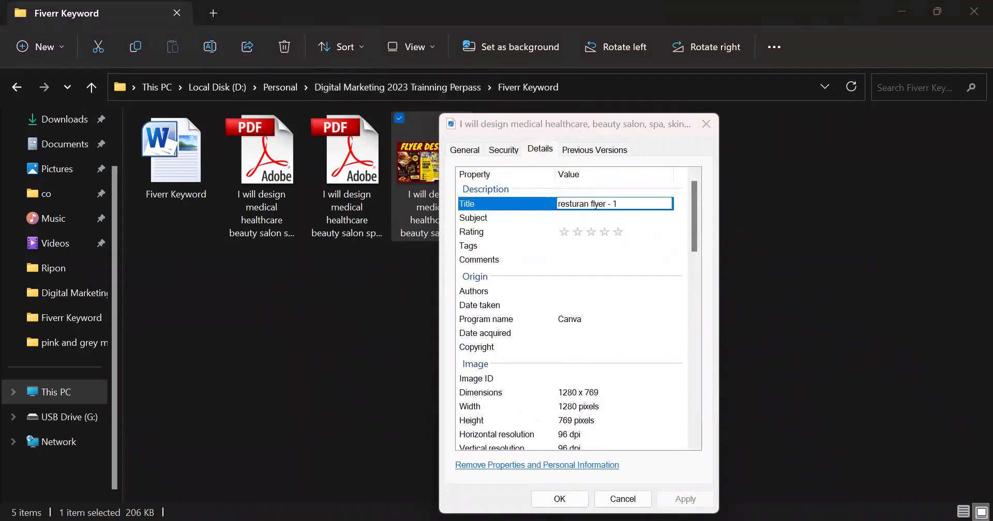
left_click_drag(228, 231, 625, 267)
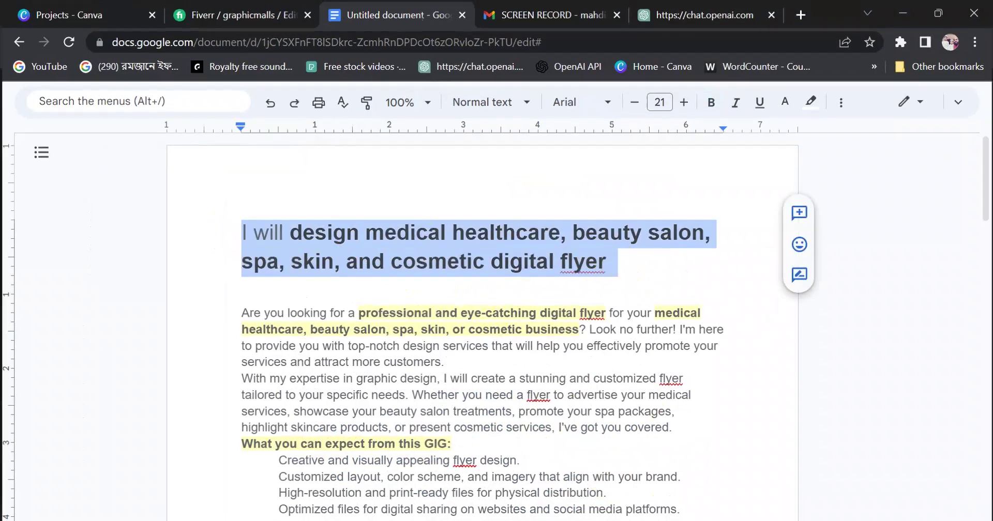
key("alt+Tab")
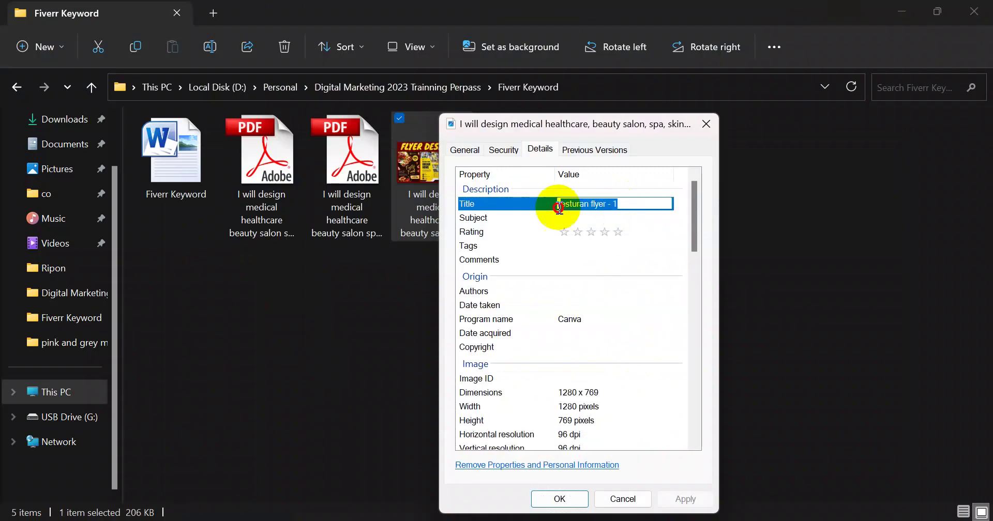
key("ctrl+v")
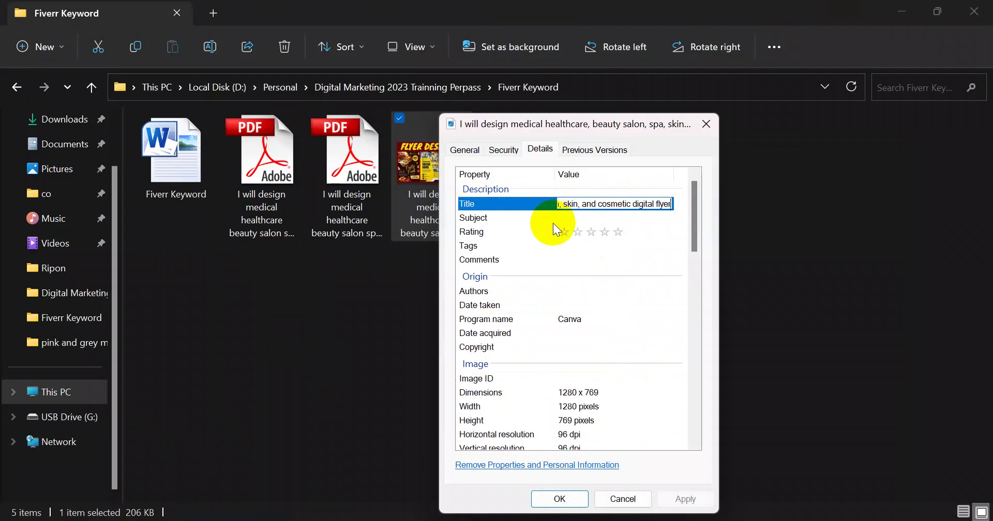
left_click(563, 220)
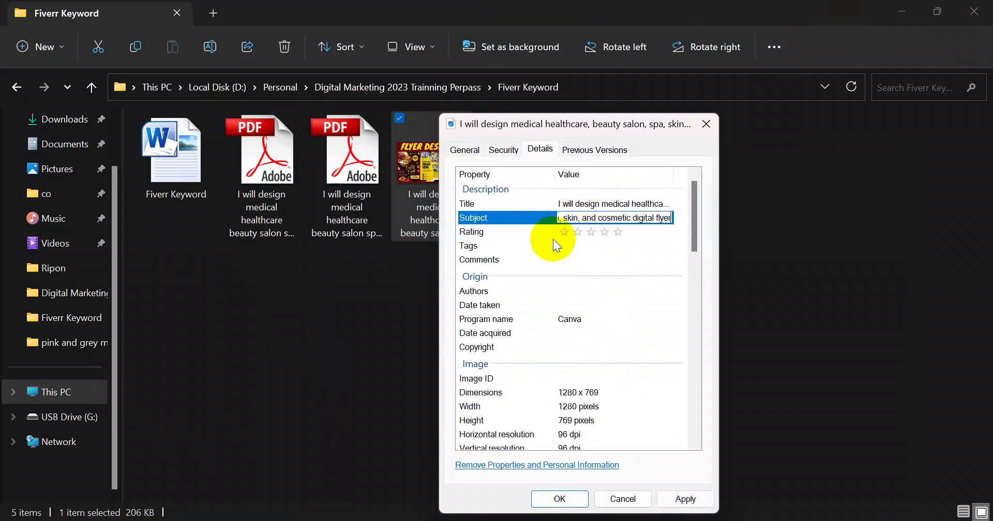
left_click(617, 233)
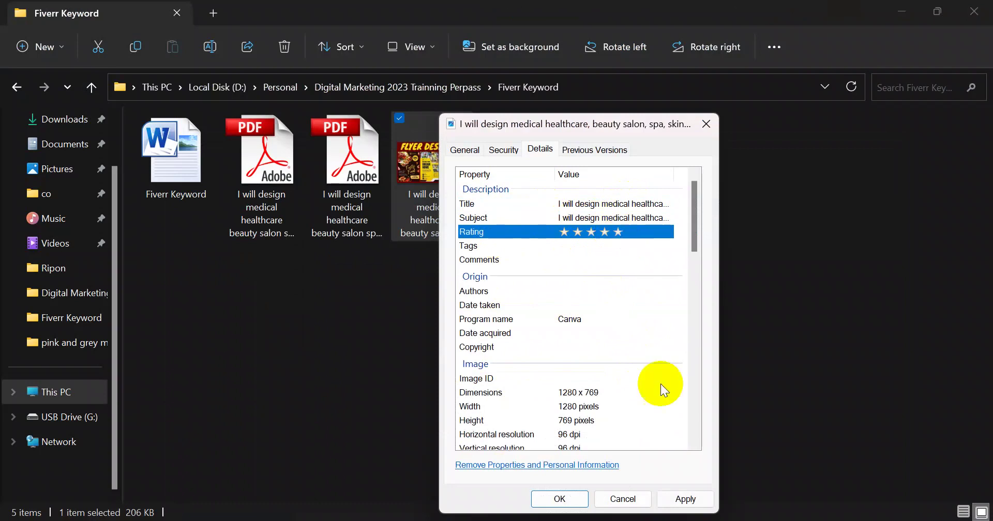
left_click(684, 498)
left_click(564, 500)
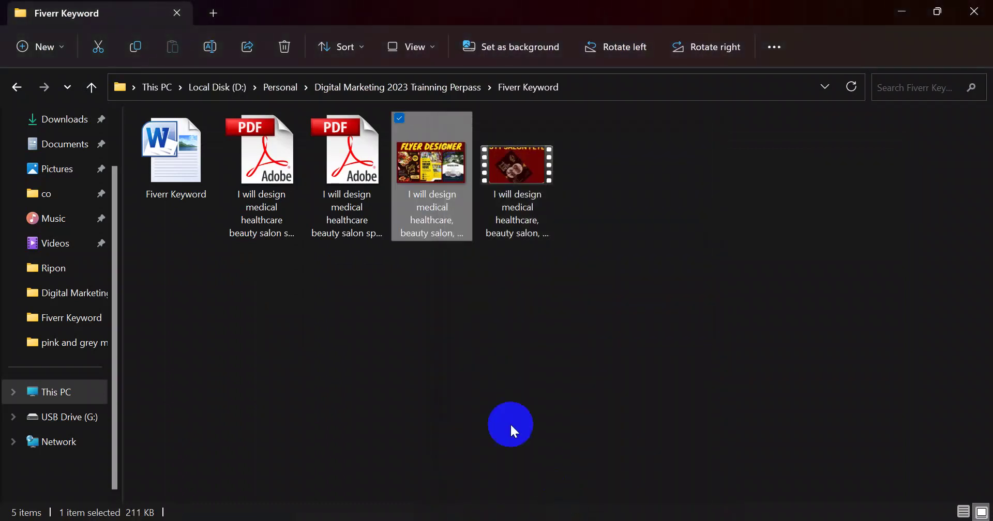
Reapply the flyer image's five-star rating in its Details properties
right_click(498, 368)
left_click(433, 227)
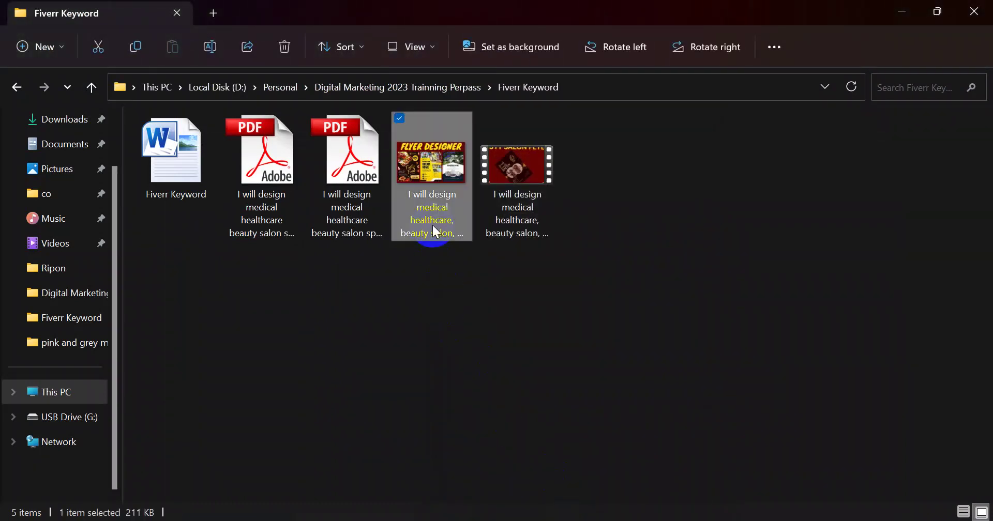
right_click(432, 226)
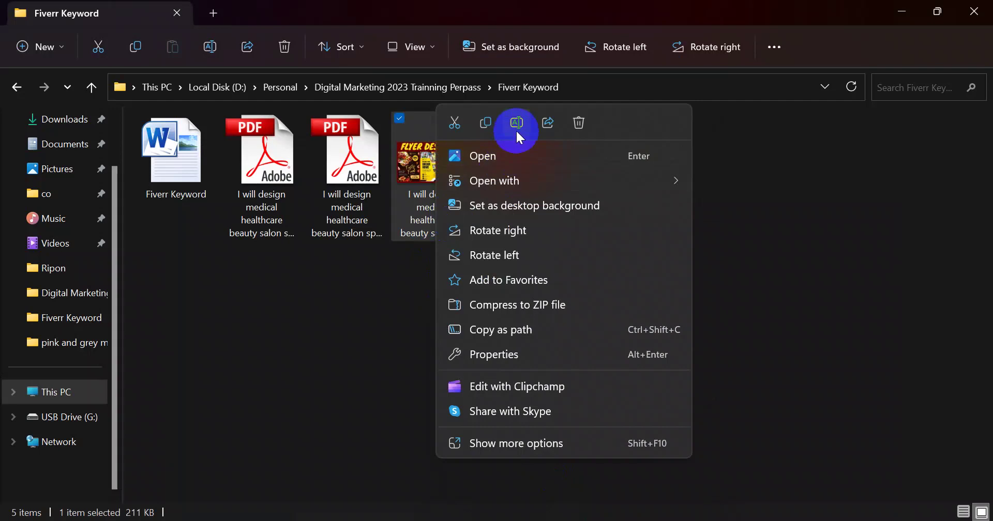
left_click(504, 352)
left_click(540, 151)
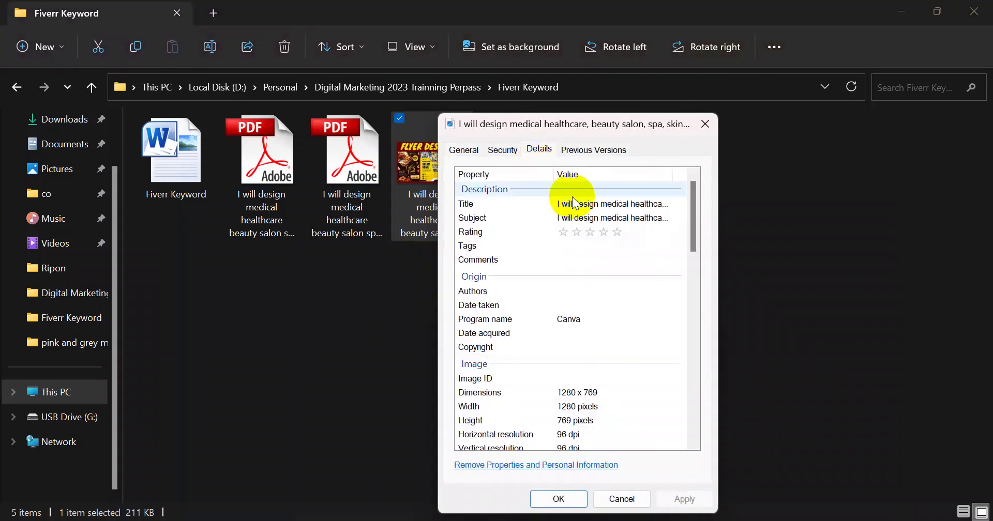
left_click(616, 234)
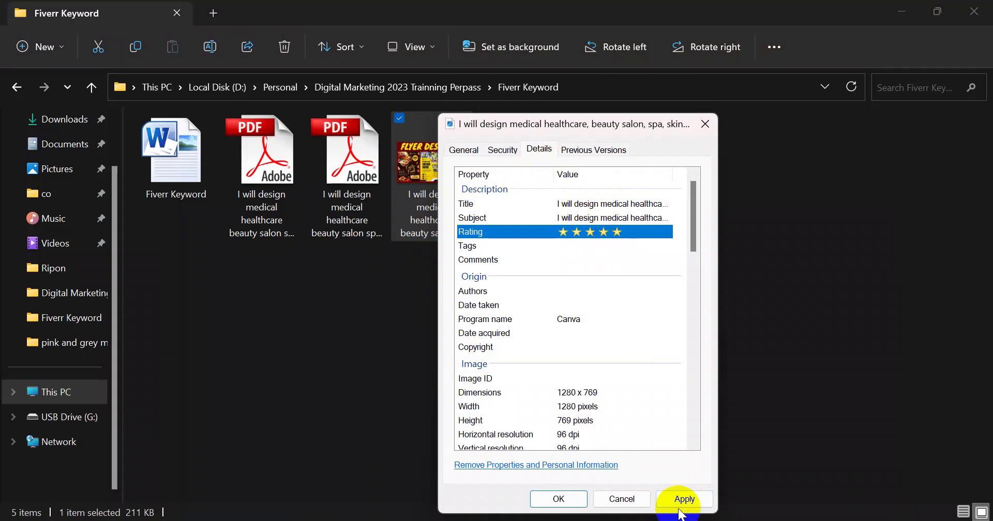
left_click(683, 499)
left_click(548, 498)
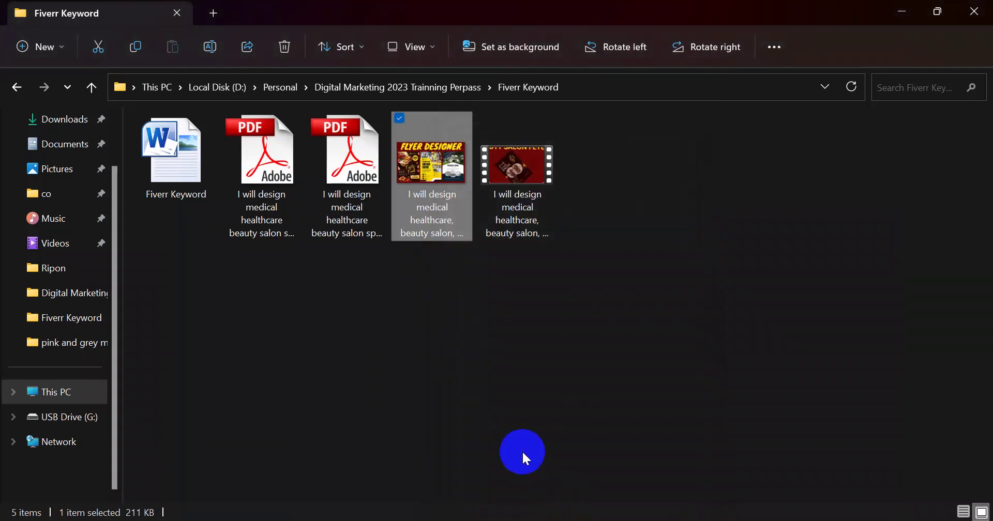
Reopen the flyer image's Details properties and start editing its Tags
right_click(428, 233)
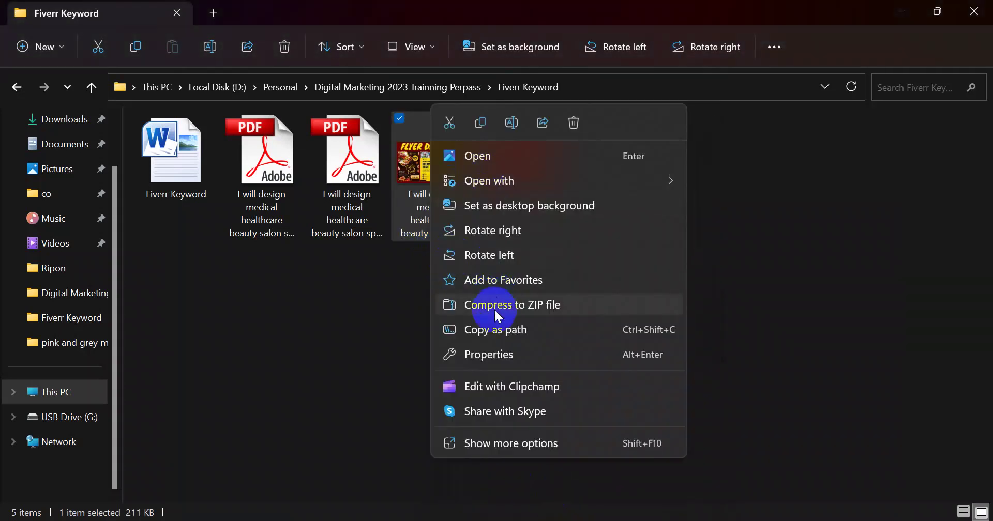
left_click(499, 354)
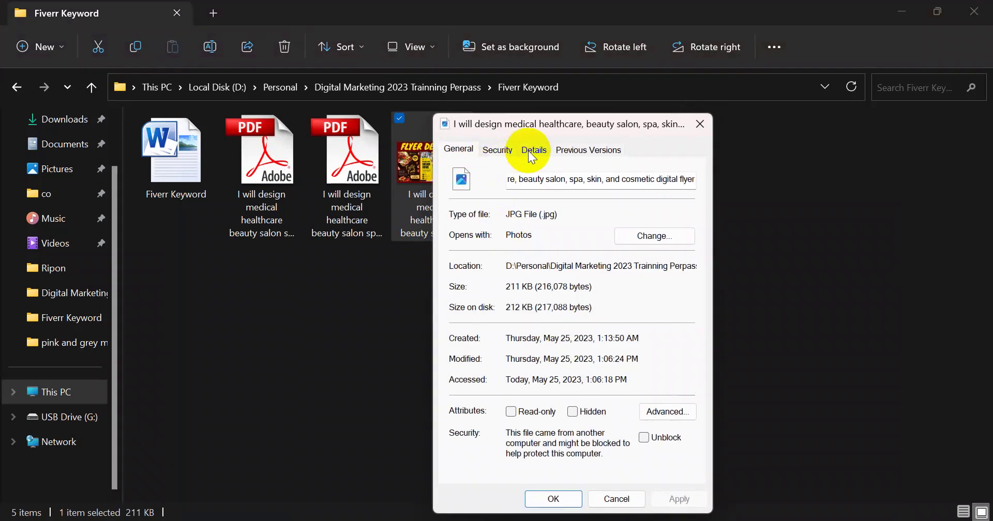
left_click(531, 151)
left_click(567, 245)
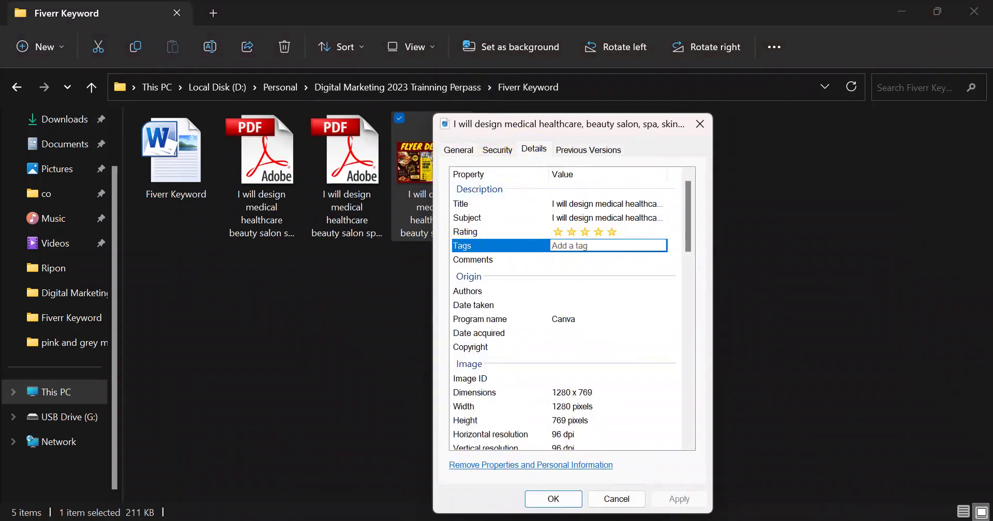
Copy the full two-page keyword list from Google Docs and return to the image's properties
key("alt+Tab")
left_click(400, 331)
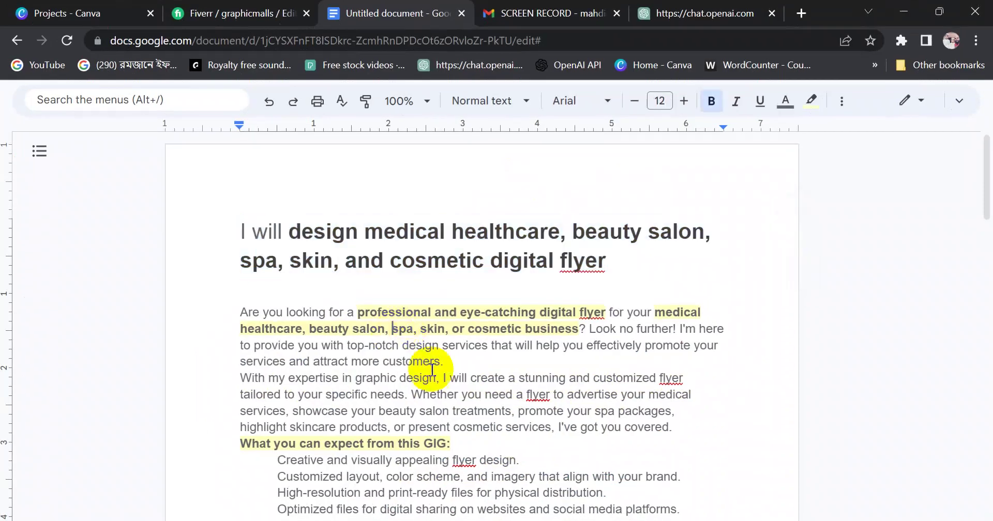
scroll(436, 377, "down", 15)
scroll(436, 377, "up", 7)
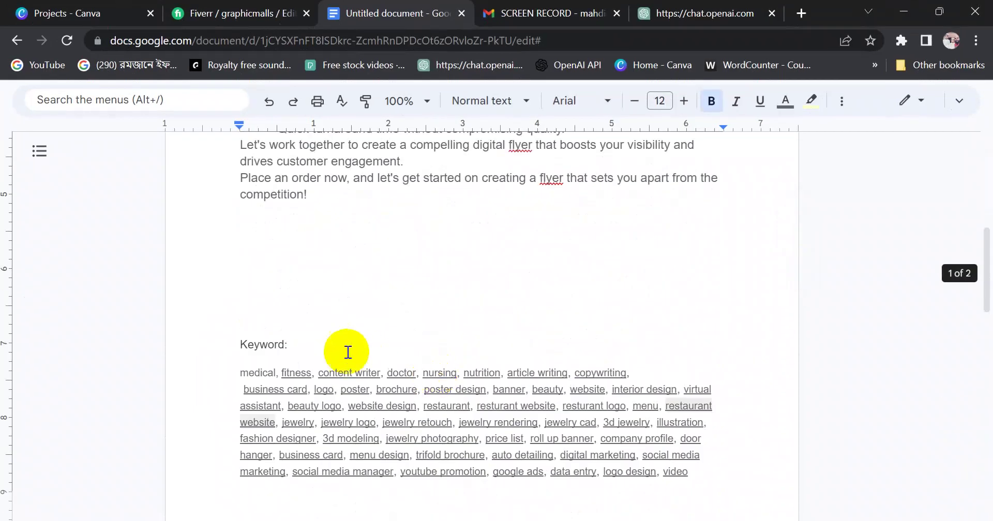
left_click_drag(989, 251, 988, 284)
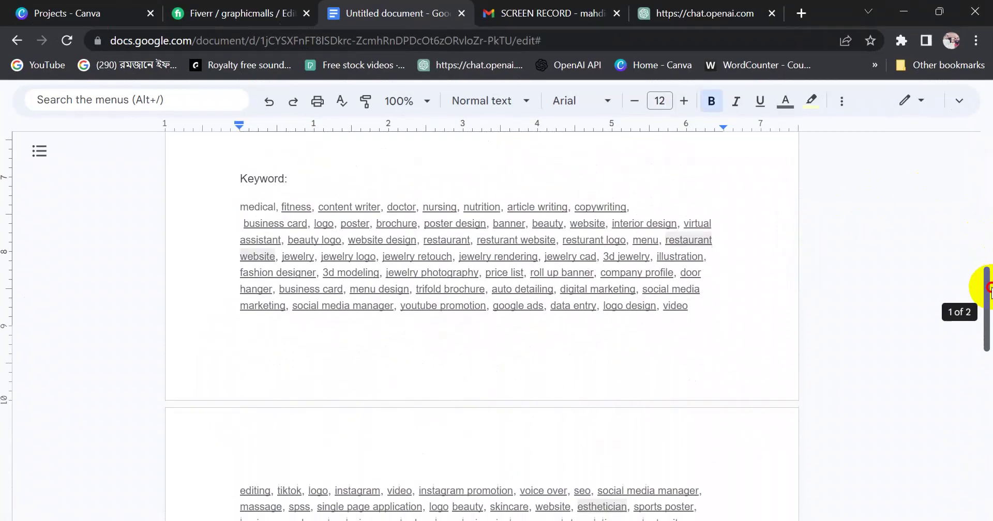
left_click_drag(247, 208, 680, 476)
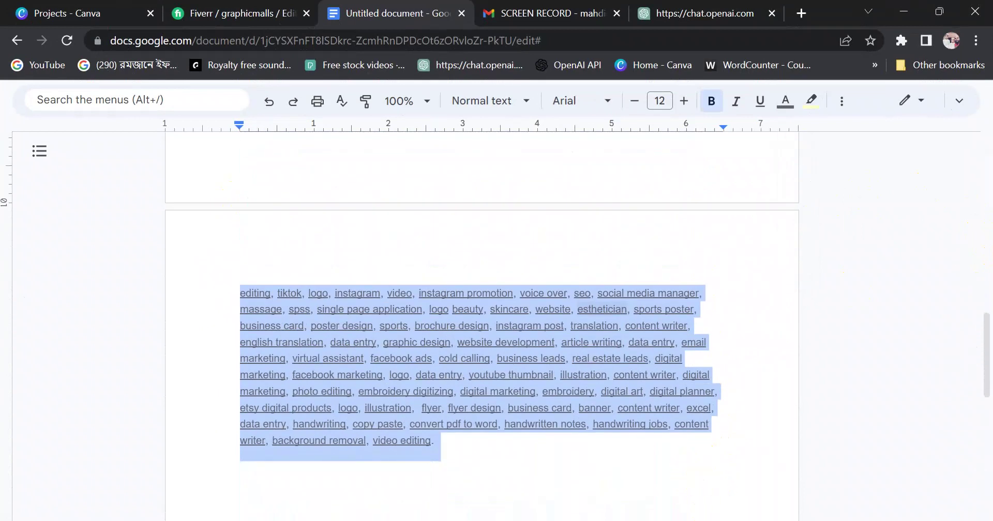
scroll(589, 391, "up", 15)
scroll(588, 391, "down", 8)
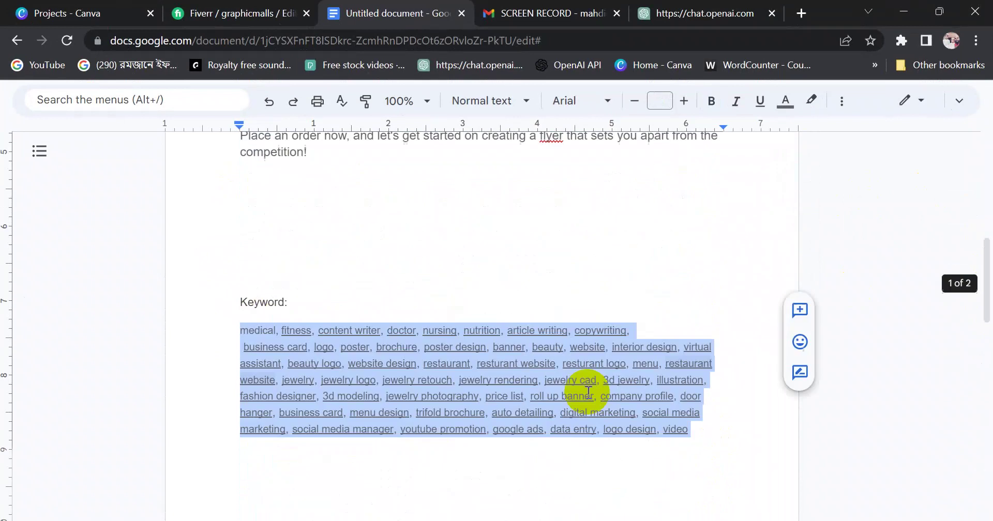
scroll(603, 381, "down", 8)
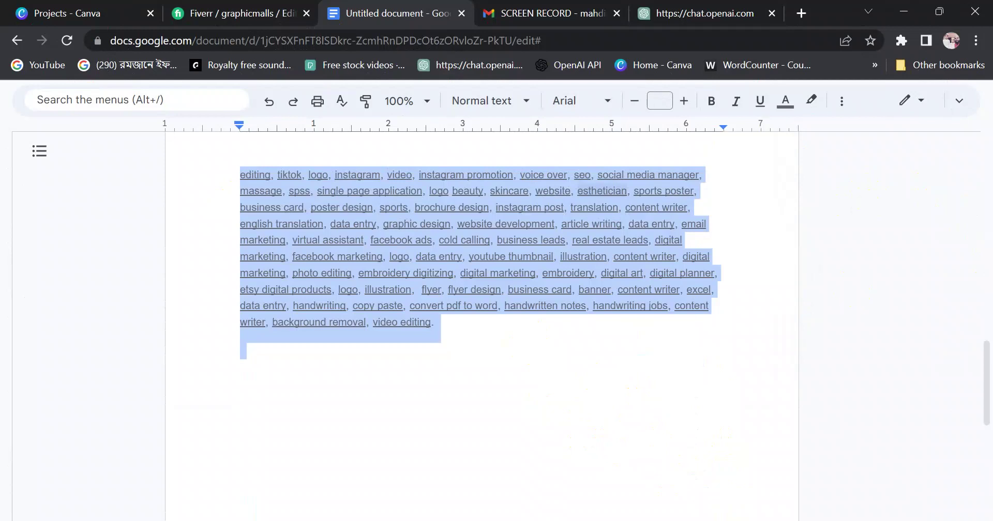
mouse_move(665, 520)
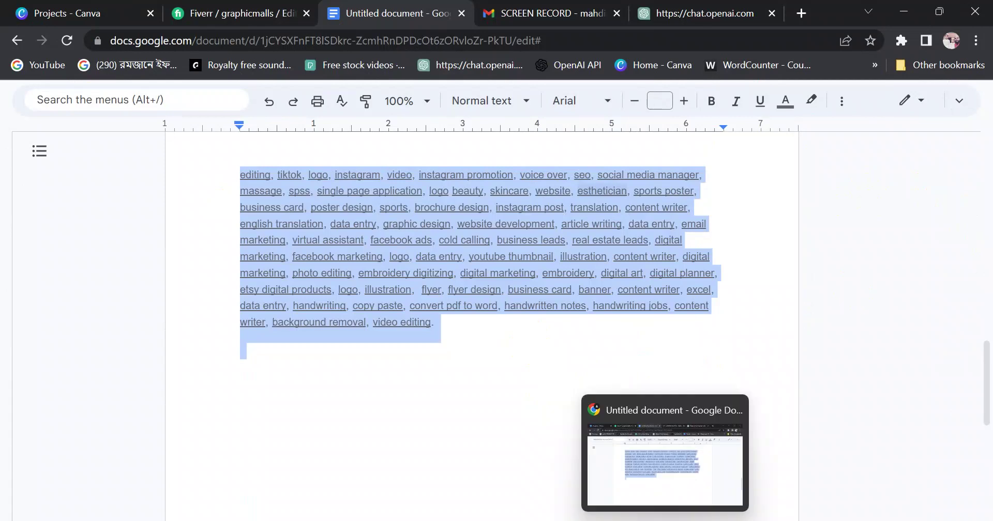
mouse_move(631, 520)
left_click(694, 492)
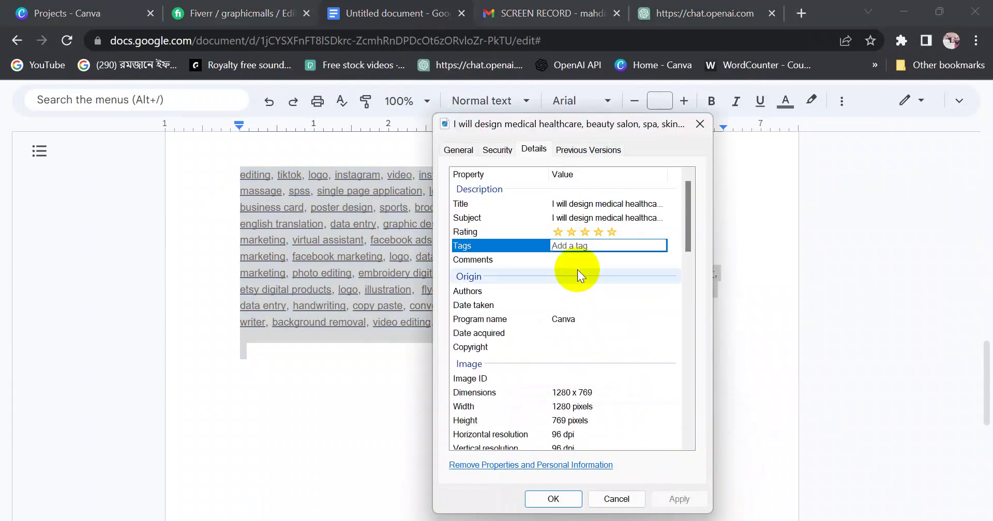
Paste the keyword list into the flyer image's Tags field
left_click(570, 247)
key("ctrl+v")
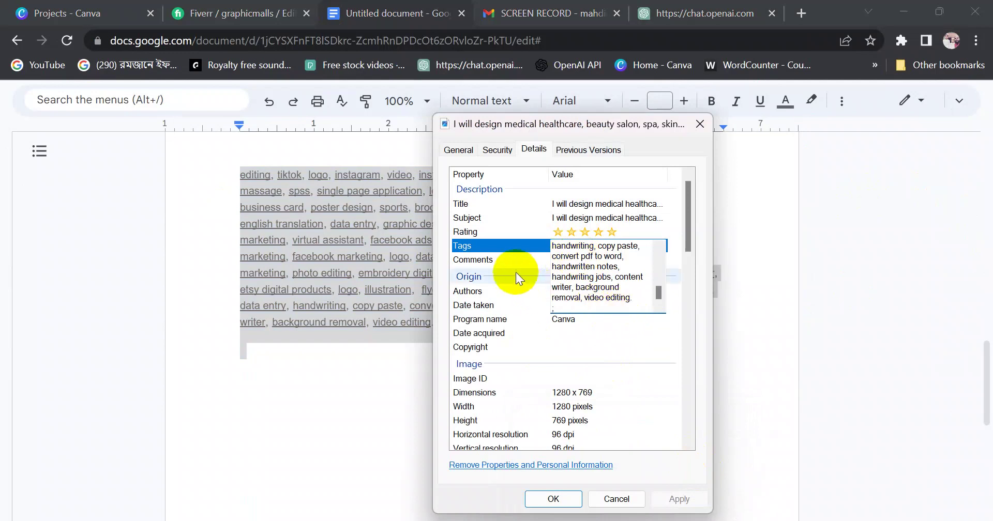
left_click(684, 270)
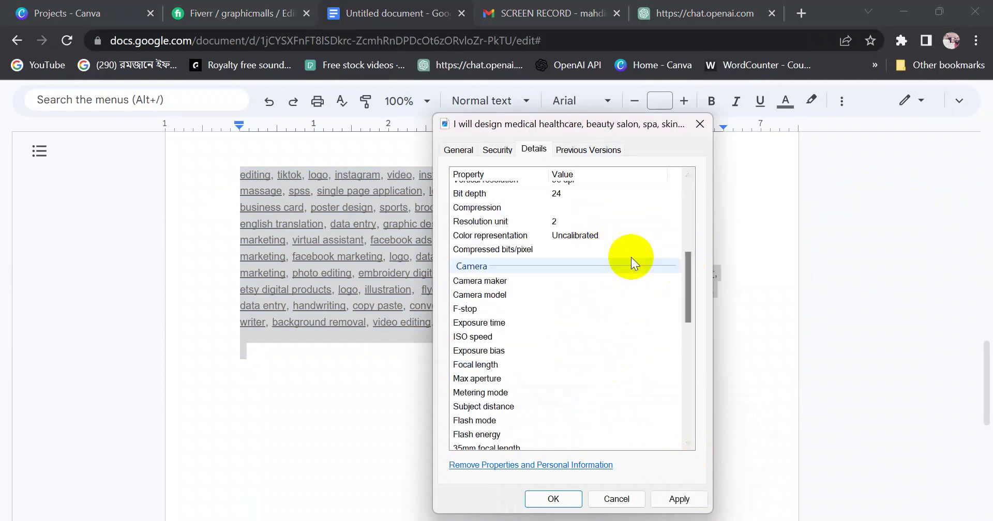
left_click_drag(690, 289, 689, 203)
left_click(608, 237)
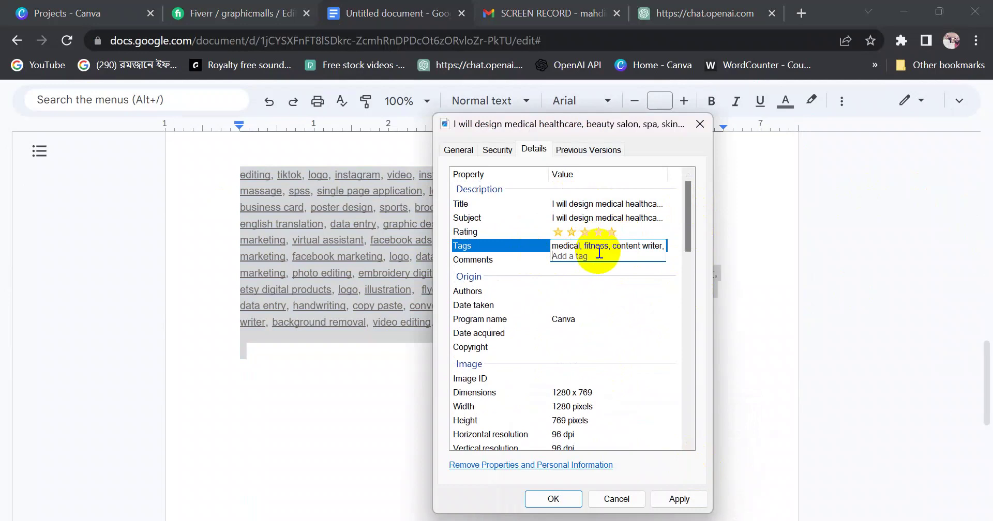
type("doctor, nursing, nutrition, article writing, copywriting, business card, logo, poster, brochure, poster design, banner, beauty, website, interior design, virtual assistant, beauty logo, website design, restaurant, resturant website, resturant logo, menu, restaurant website, jewelry, jewelry logo, jewelry retouch, jewelry rendering, jewelry cad, 3d jewelry, illustration, fashion designer, 3d modeling, jewelry photography, price list, roll up banner, company profile, door hanger, business card, menu design, trifold brochure, auto detailing, digital marketing, social media marketing, social media manager, youtube promotion, google ads, data entry, logo design, video editing, tiktok, logo, instagram, video, instagram promotion, voice over, seo, social media manager, massage, spss, single page application, logo beauty, skincare, website, esthetician, sports poster, business card, poster design, sports, brochure design, instagram post, translation, content")
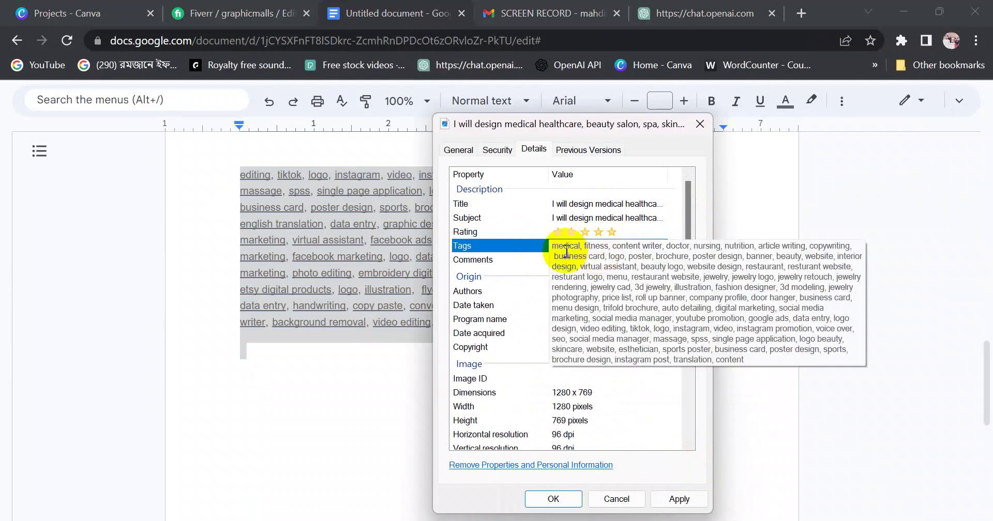
key("Return")
Paste the keyword list into Comments, save the properties, and bring the Fiverr Keyword folder back
left_click(532, 262)
left_click(558, 262)
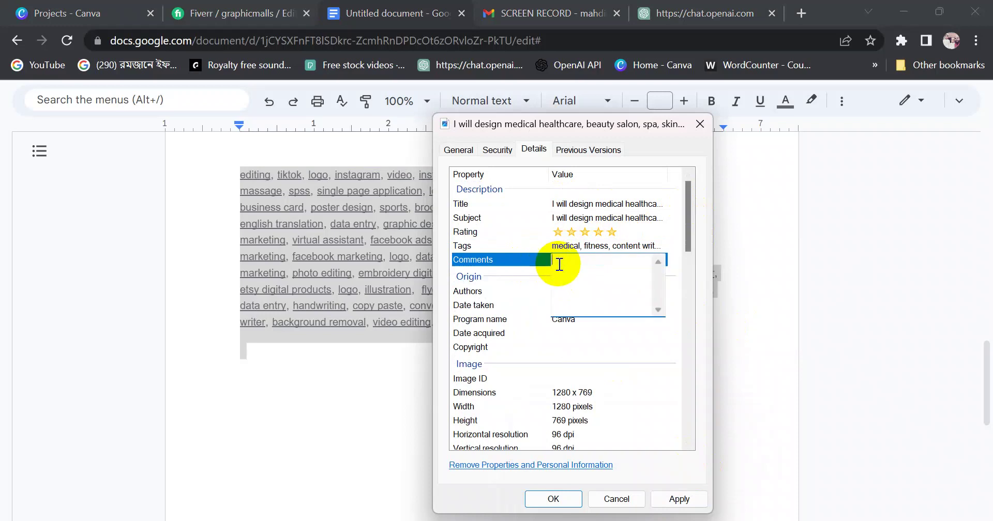
key("ctrl+v")
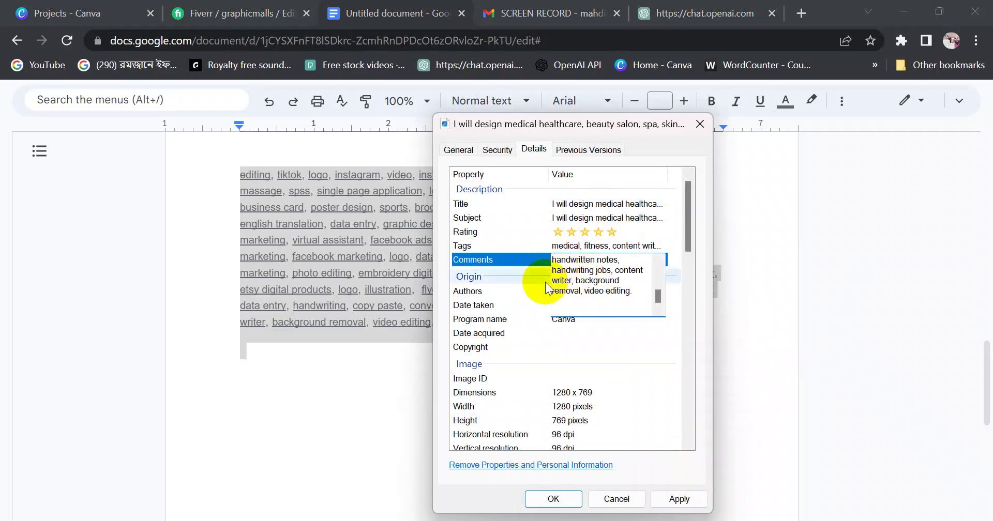
left_click(533, 275)
left_click(601, 291)
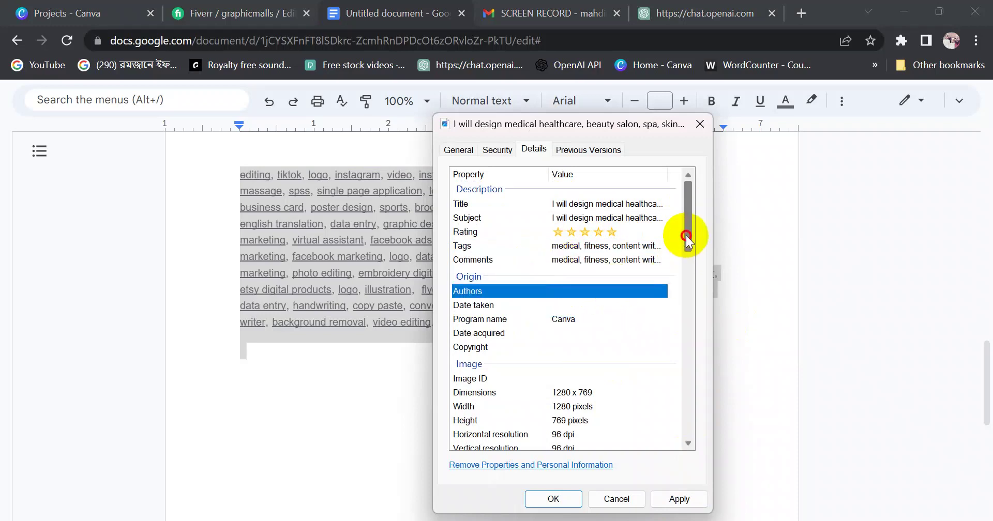
left_click_drag(685, 238, 685, 264)
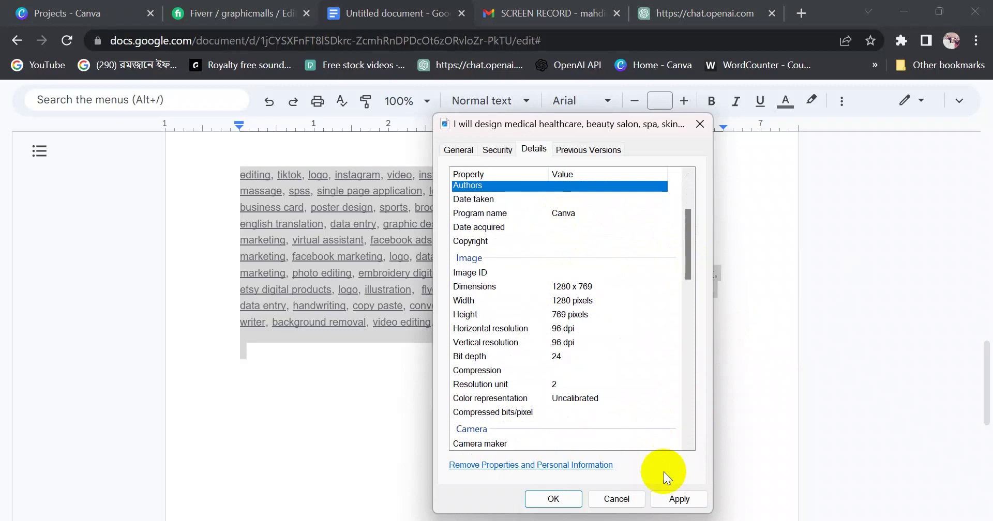
left_click(677, 499)
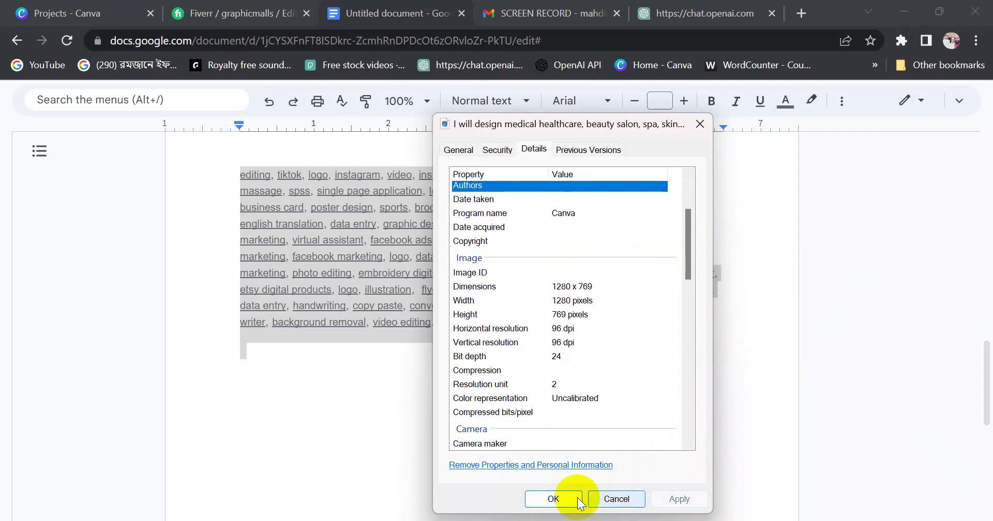
left_click(563, 499)
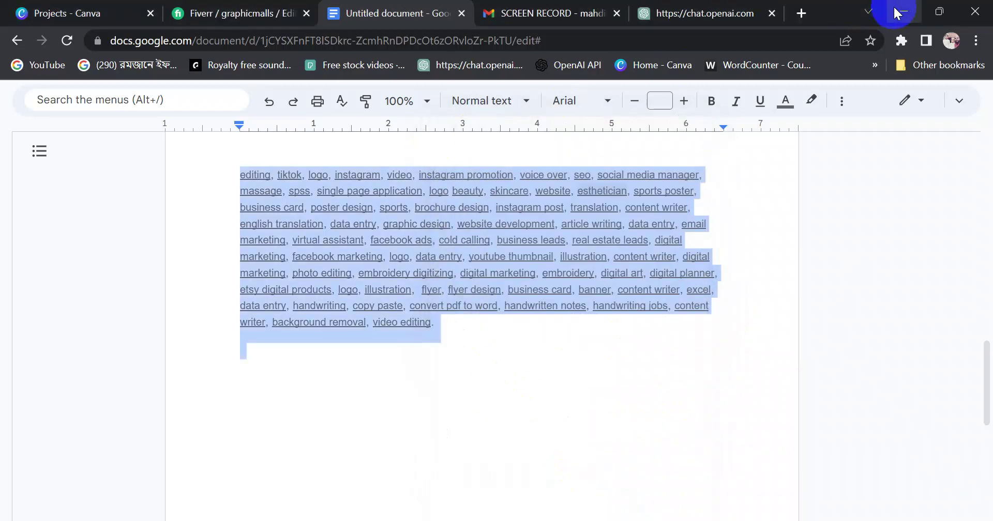
left_click(901, 11)
Paste the keyword list into the flyer image's Tags and save the properties
right_click(452, 212)
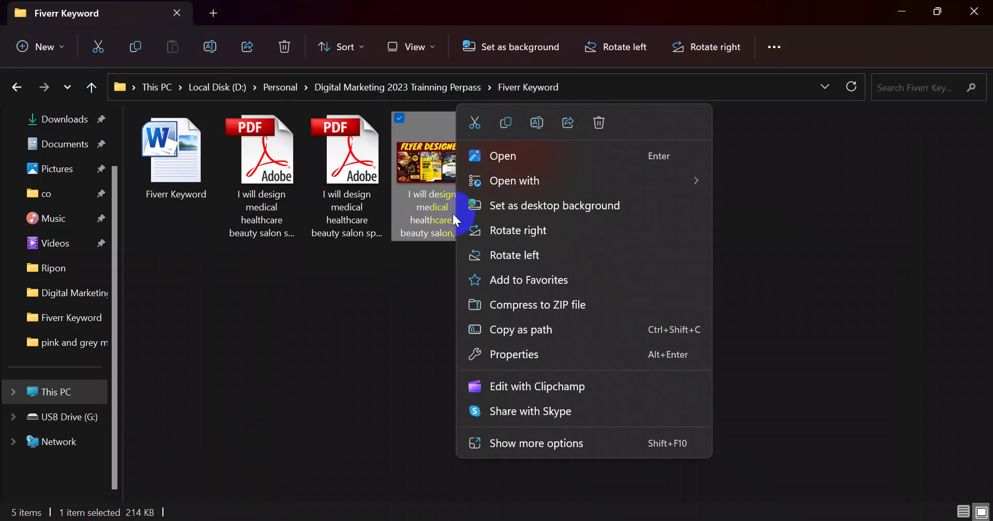
left_click(525, 357)
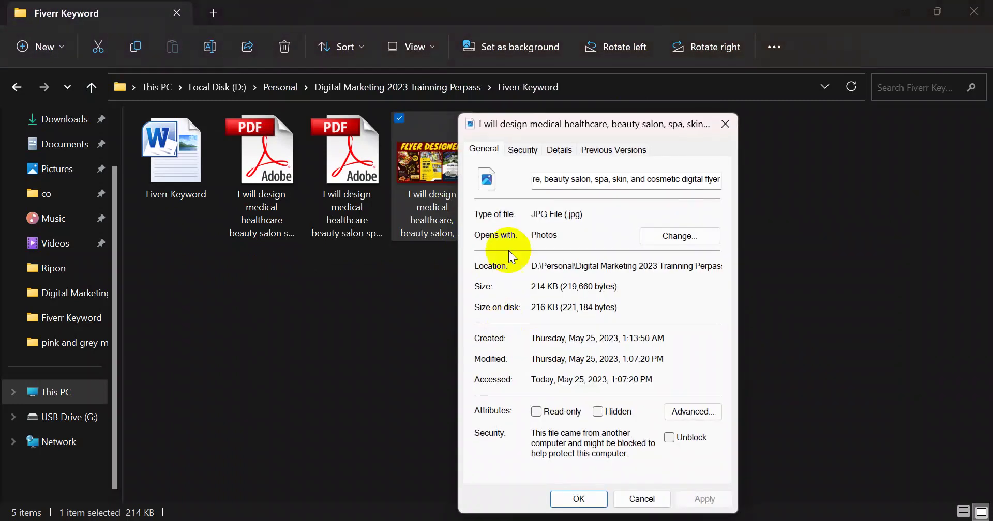
left_click(559, 150)
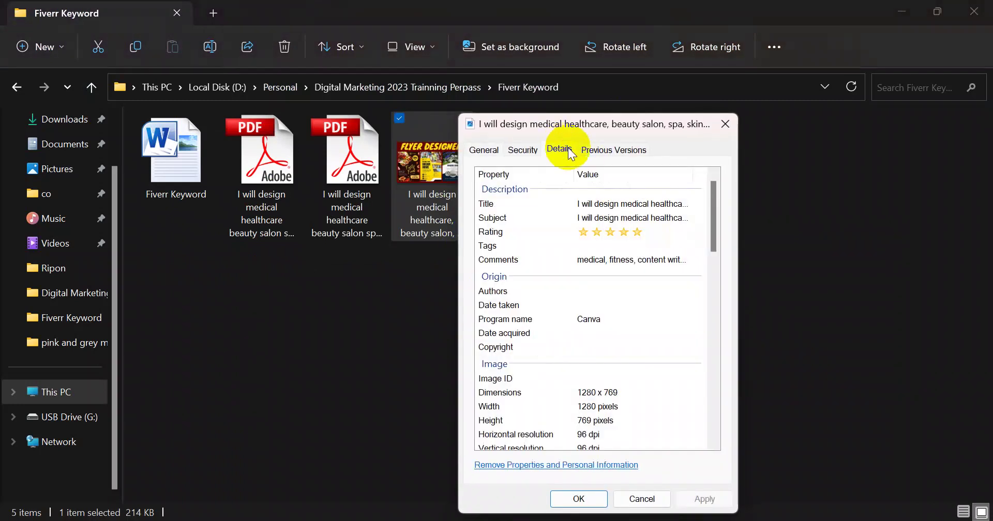
left_click(591, 246)
key("ctrl+v")
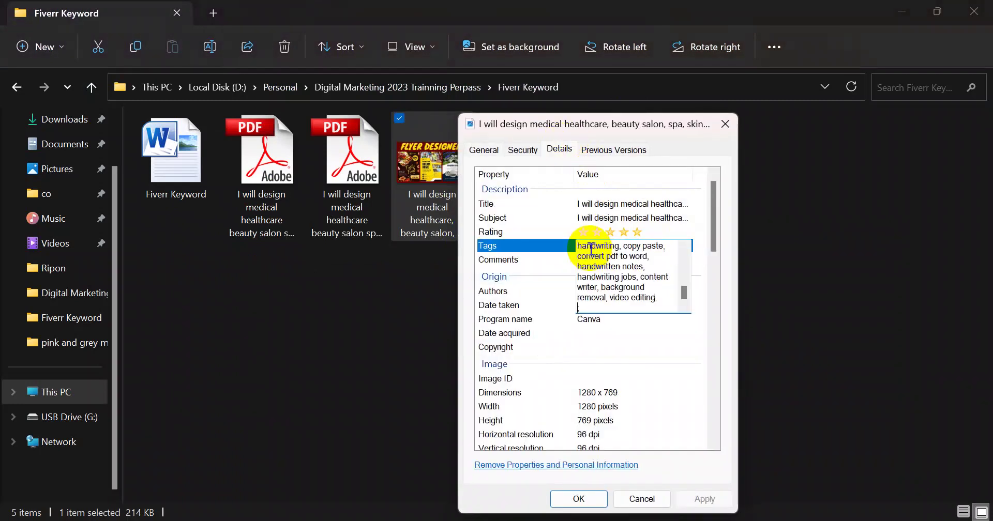
left_click(668, 369)
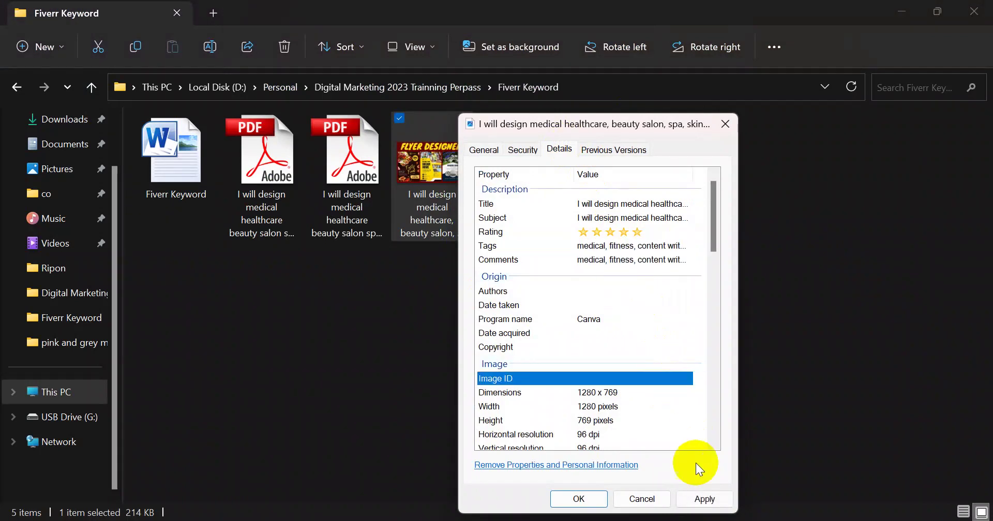
left_click(703, 499)
left_click(589, 499)
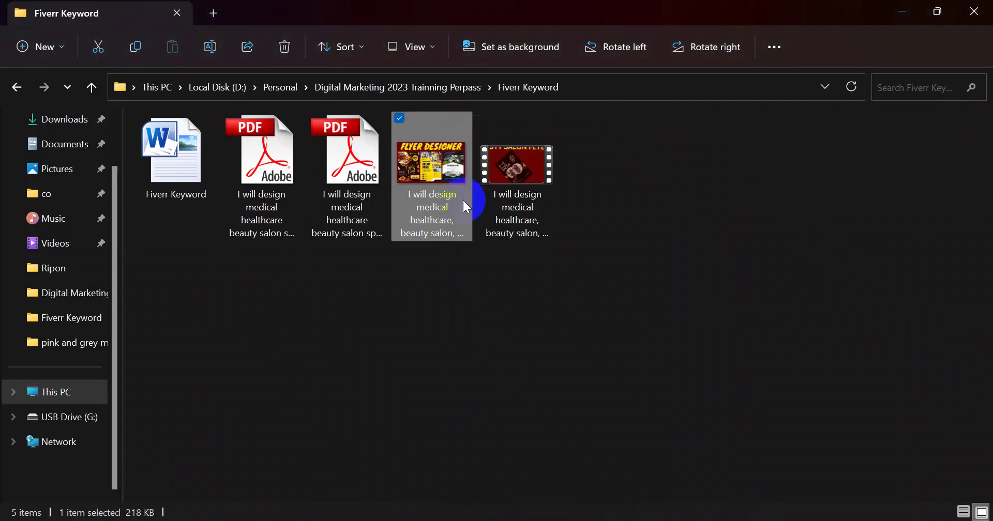
Copy the image's Title text into its Authors field
right_click(460, 196)
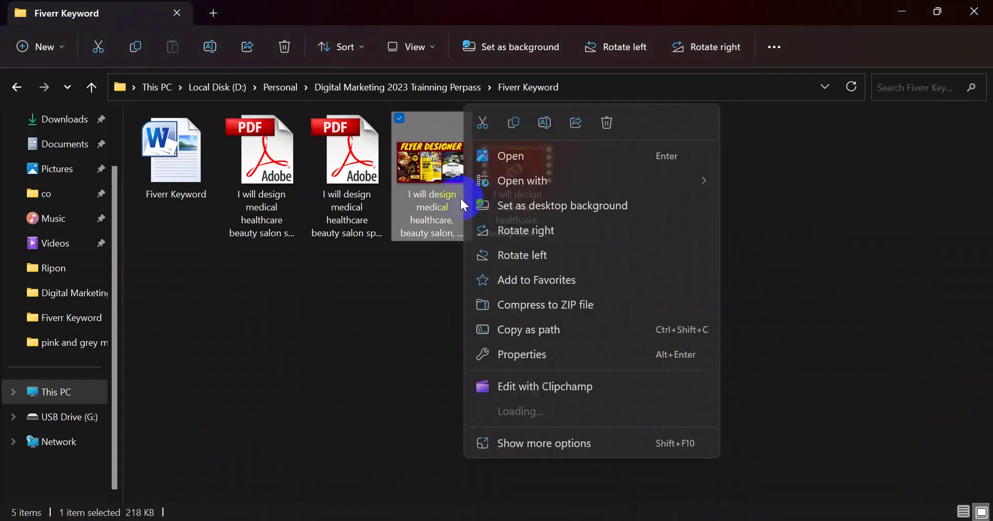
left_click(525, 356)
left_click(563, 149)
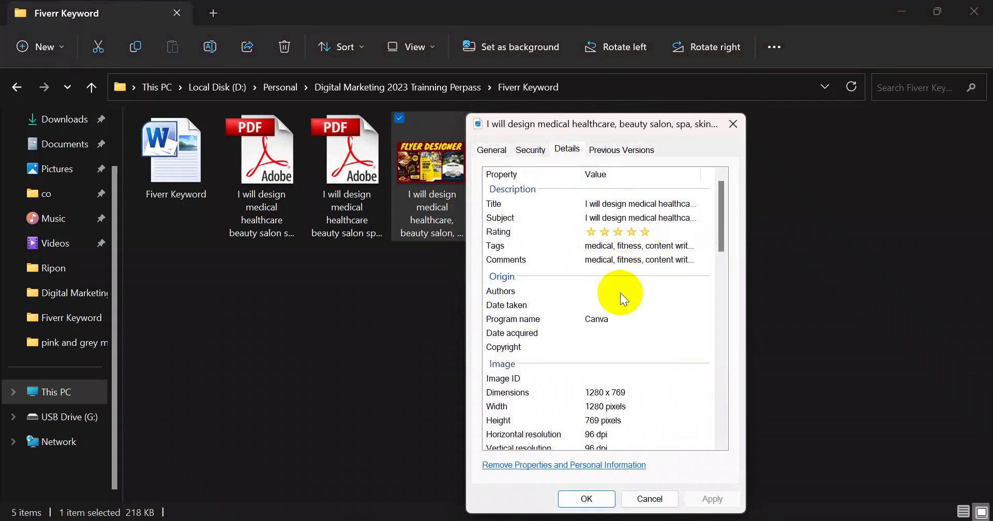
mouse_move(723, 219)
left_mouse_down()
mouse_move(722, 228)
mouse_move(722, 207)
left_mouse_up()
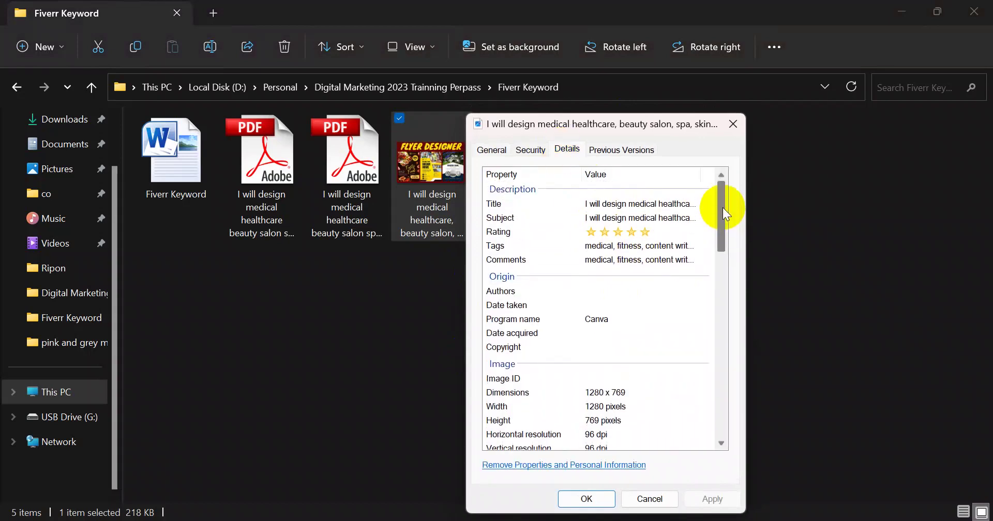
left_click(644, 204)
left_click(645, 205)
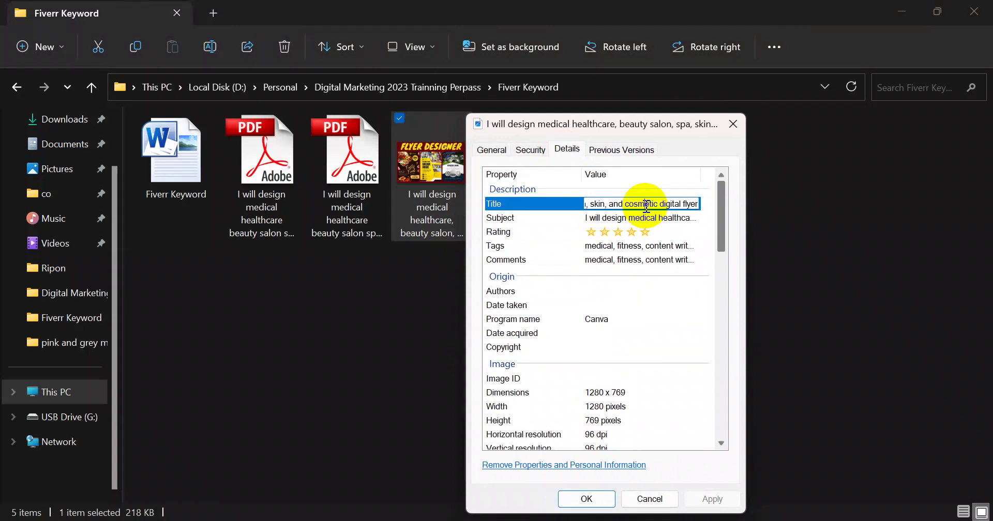
key("ctrl+a")
key("ctrl+c")
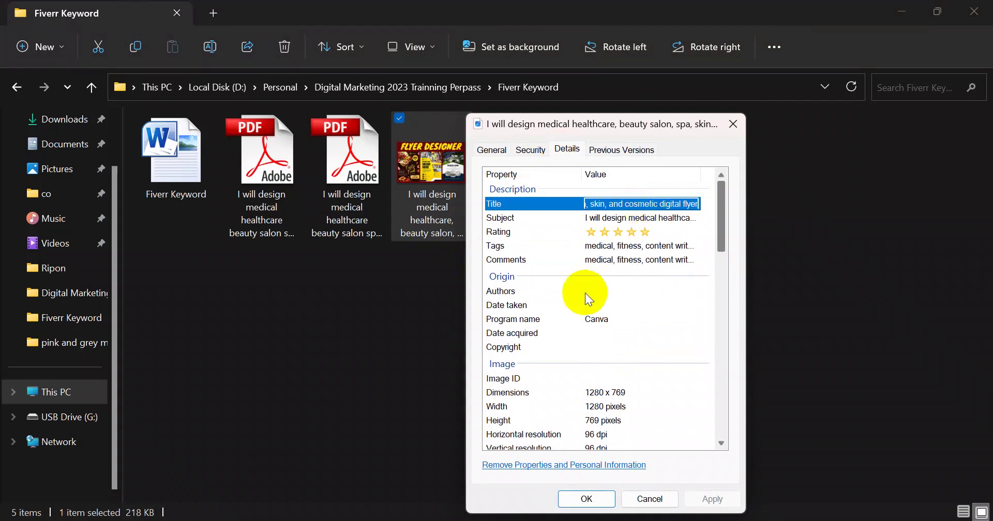
left_click(584, 293)
key("ctrl+v")
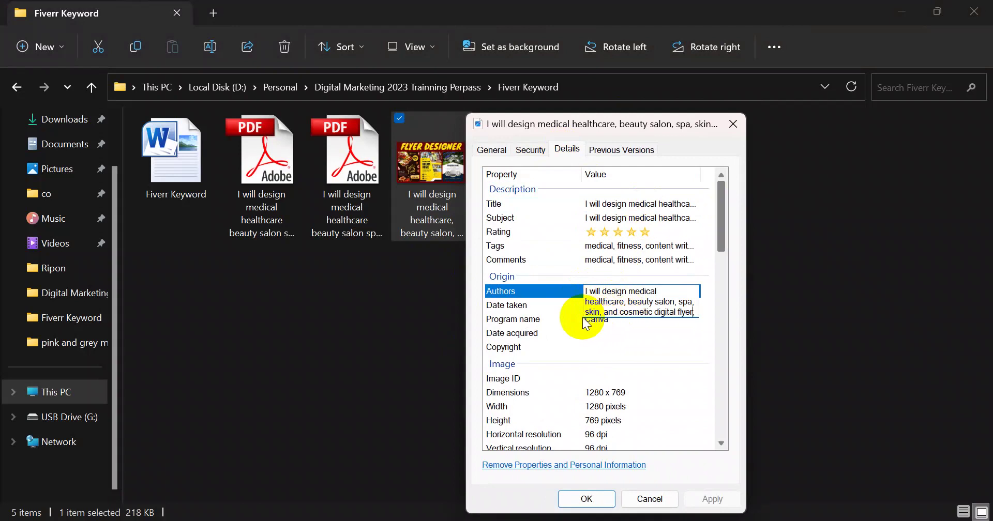
left_click(586, 324)
Set both Date taken and Date acquired to May 25, 2023
left_click(607, 306)
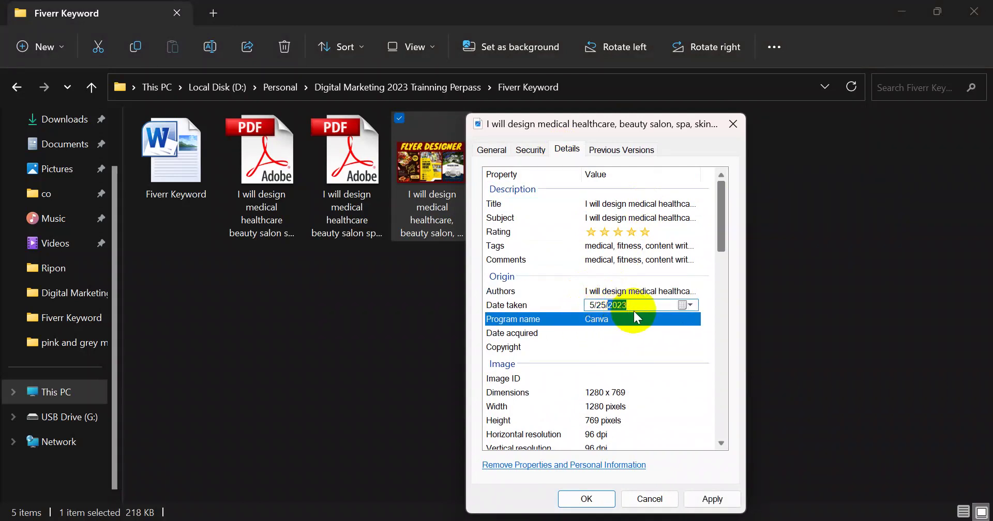
left_click(690, 305)
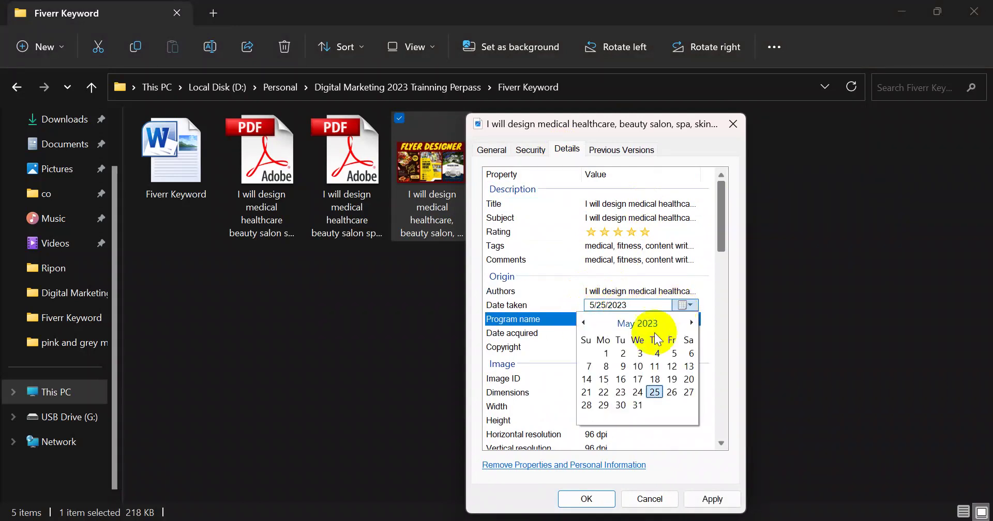
left_click(656, 396)
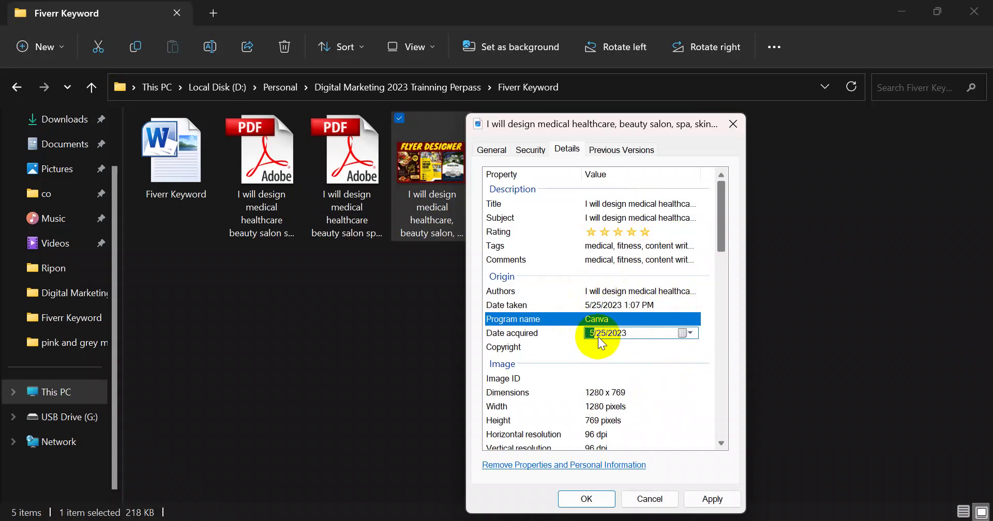
left_click(689, 333)
left_click(659, 415)
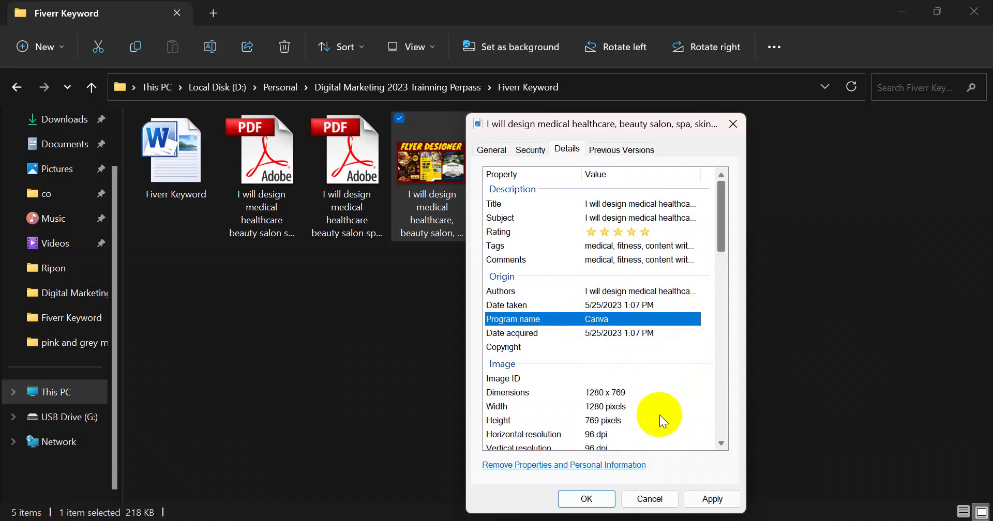
Go through the Camera maker, Camera model, F-stop and ISO speed fields
left_click_drag(720, 210, 720, 287)
left_click(611, 258)
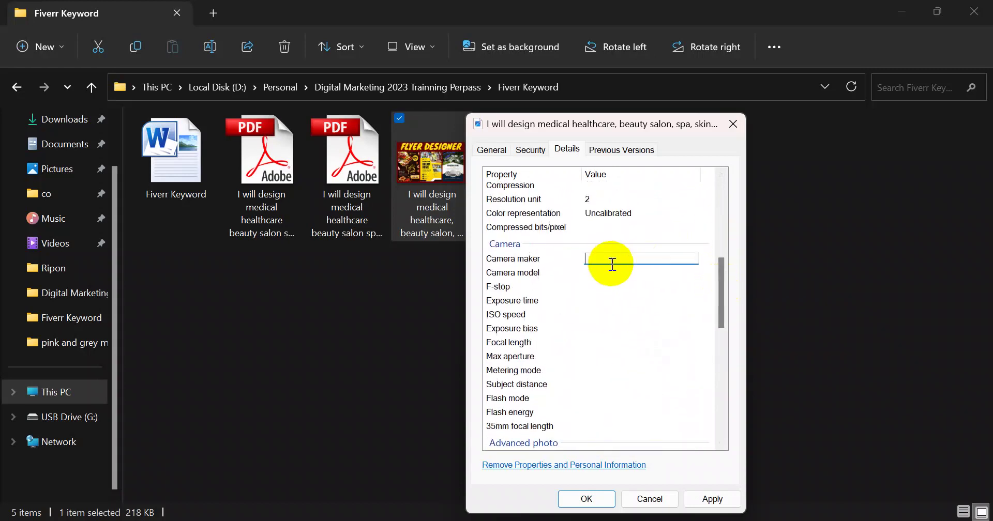
left_click(613, 274)
left_click(600, 304)
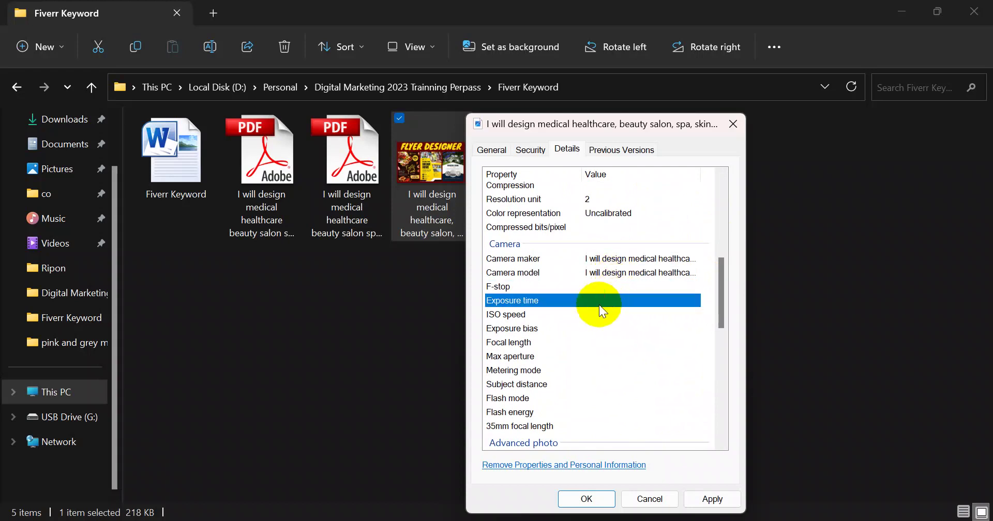
left_click(607, 288)
left_click(605, 314)
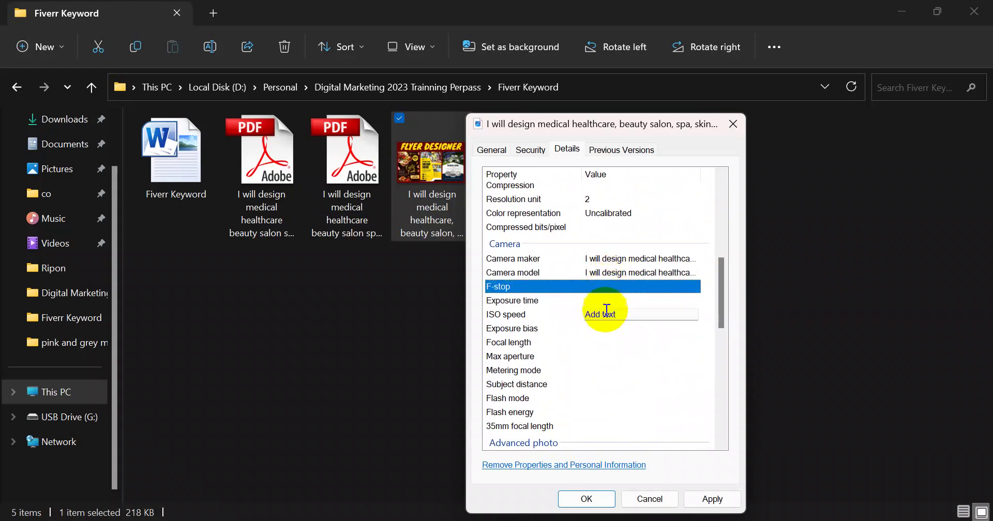
left_click_drag(723, 285, 722, 330)
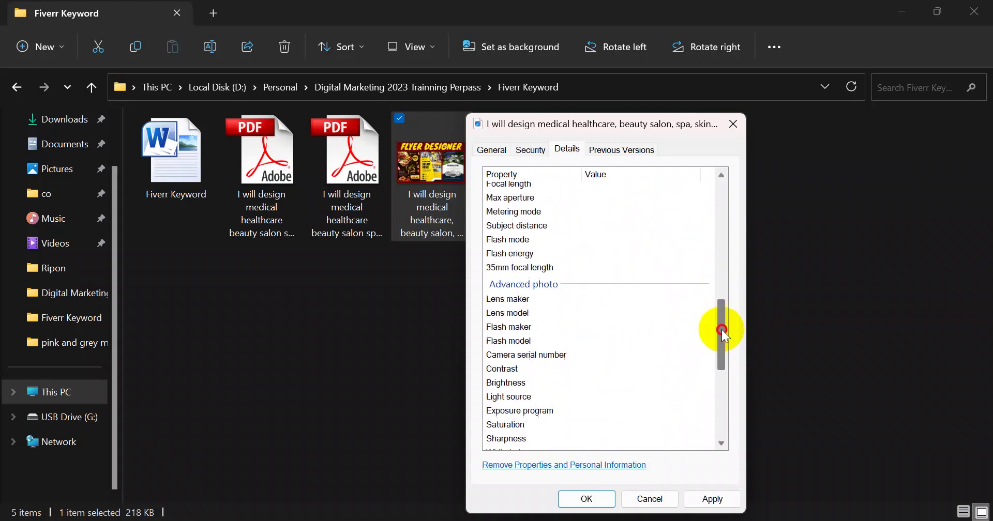
Put the gig title in Lens model, Flash maker, Flash model and Camera serial number, then save
left_click(623, 243)
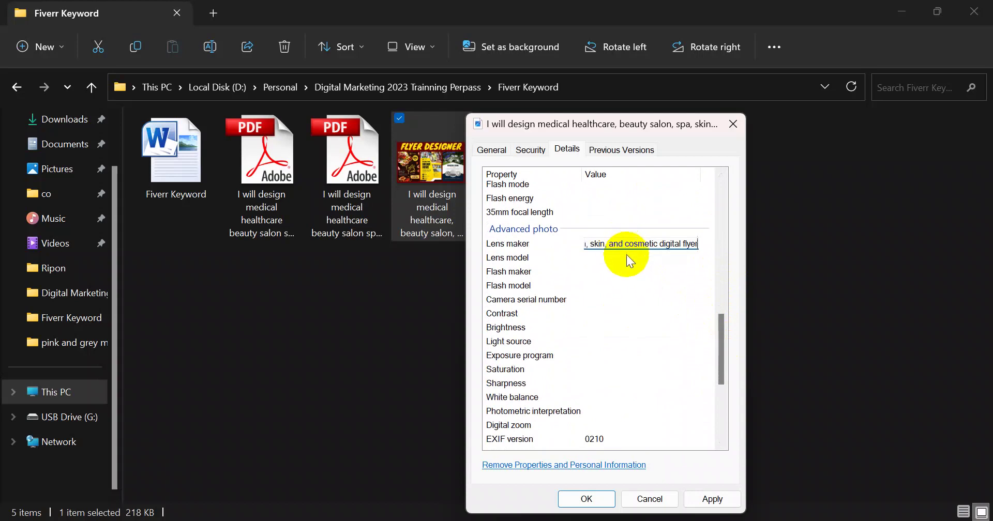
left_click(620, 257)
type("I will design medical healthcare, beauty salon, spa, skin, and cosmetic digital flyer")
left_click(615, 271)
type("I will design medical healthcare, beauty salon, spa, skin, and cosmetic digital flyer")
left_click(615, 285)
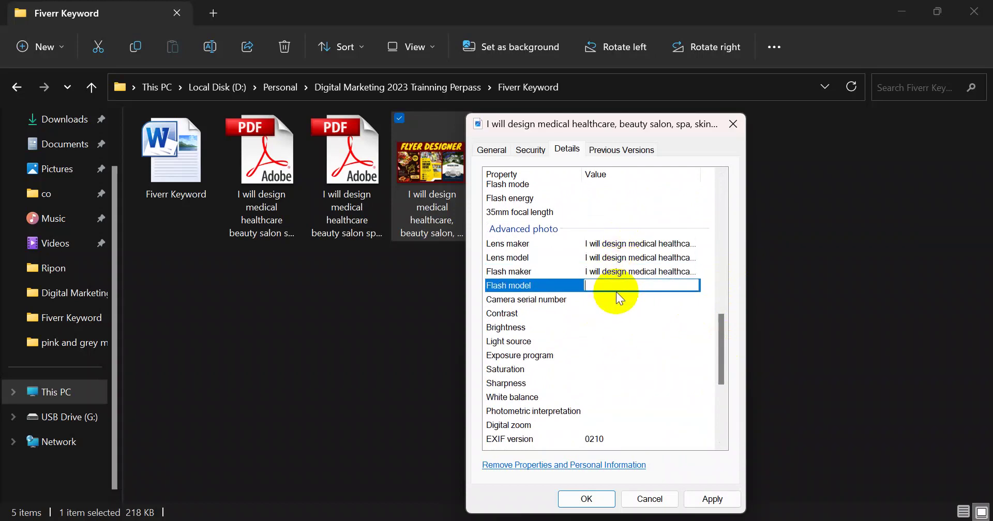
key("ctrl+v")
left_click(610, 300)
key("ctrl+v")
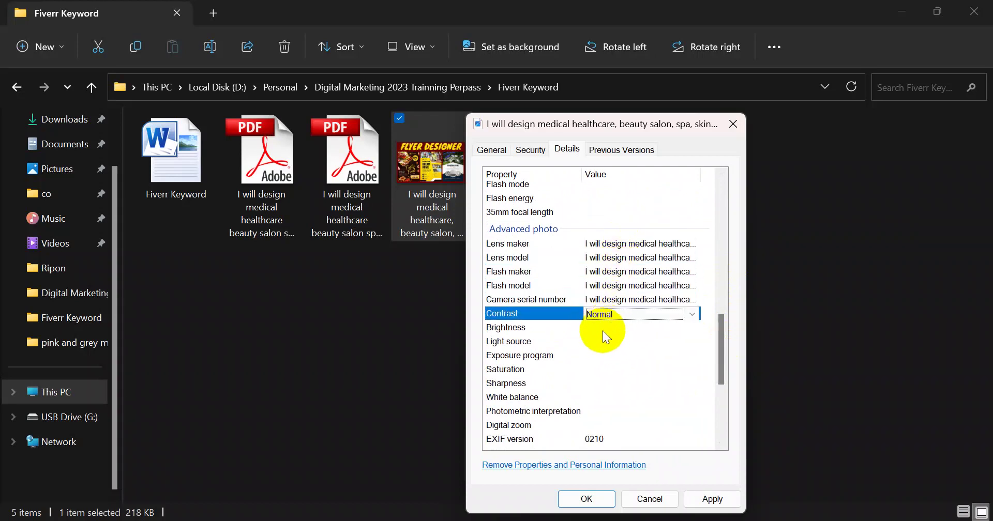
left_click(604, 331)
left_click_drag(720, 341, 733, 405)
left_click(709, 497)
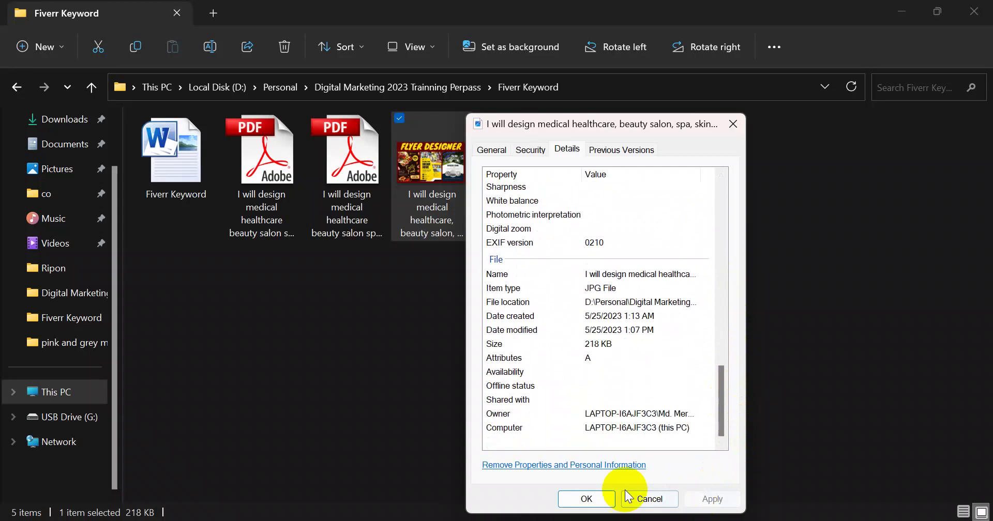
left_click(580, 498)
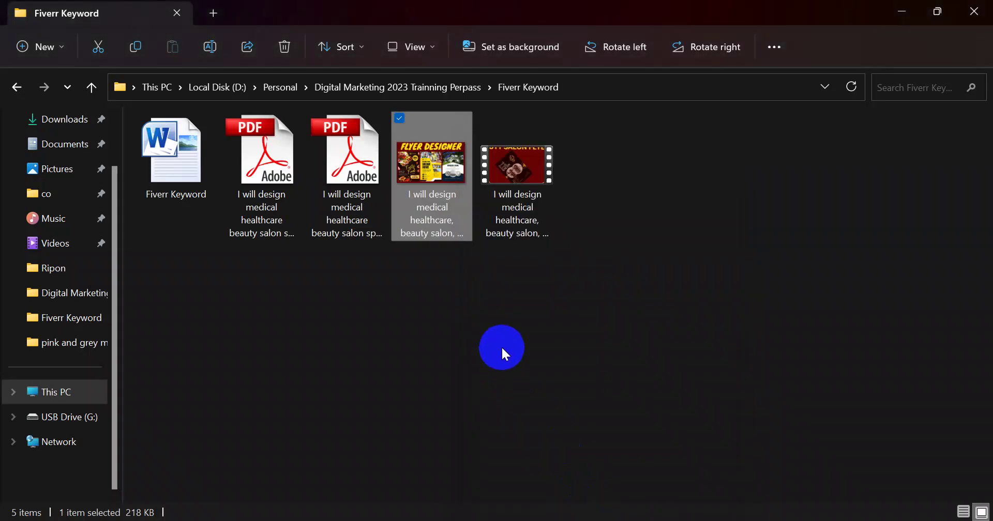
Reopen the flyer image's Details list and click into its empty Copyright value
right_click(437, 218)
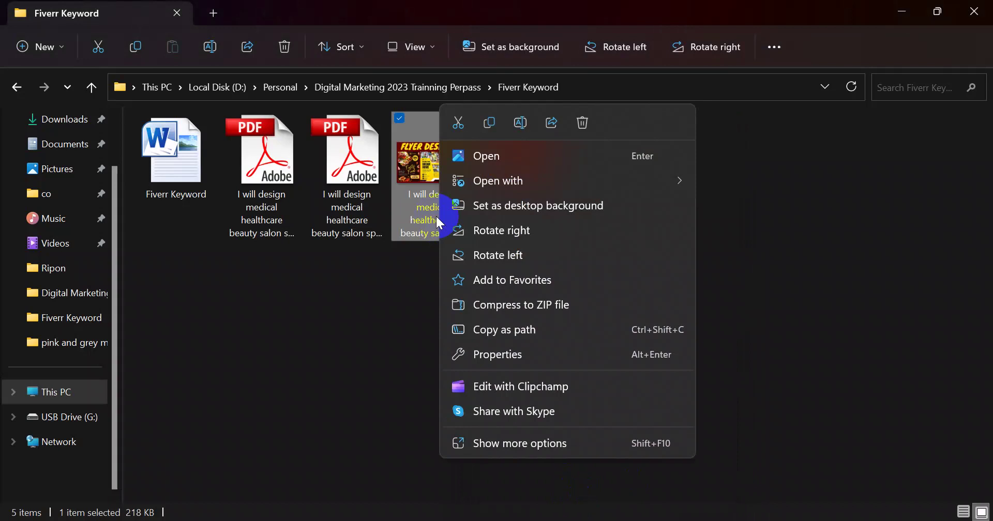
left_click(503, 353)
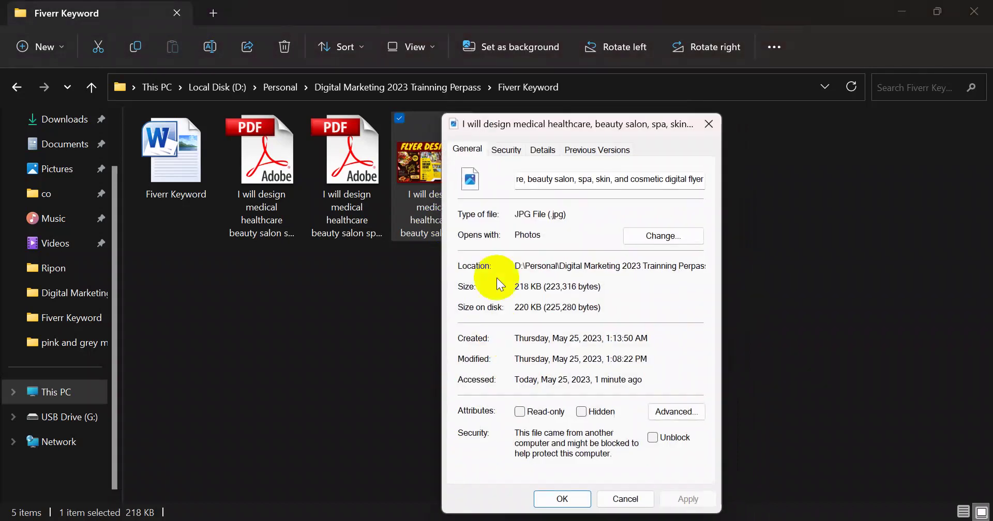
left_click(538, 151)
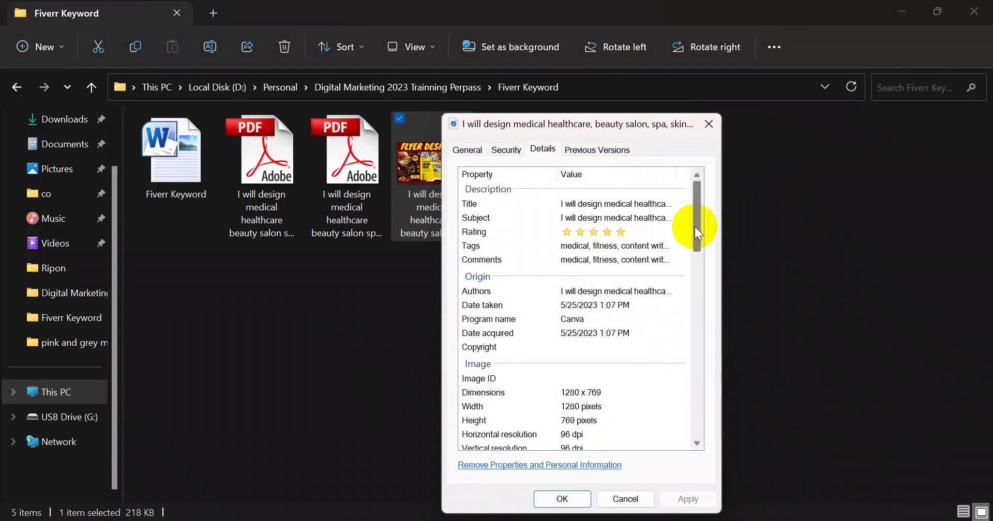
mouse_move(694, 227)
left_mouse_down()
mouse_move(692, 327)
mouse_move(669, 345)
mouse_move(692, 390)
mouse_move(697, 230)
left_mouse_up()
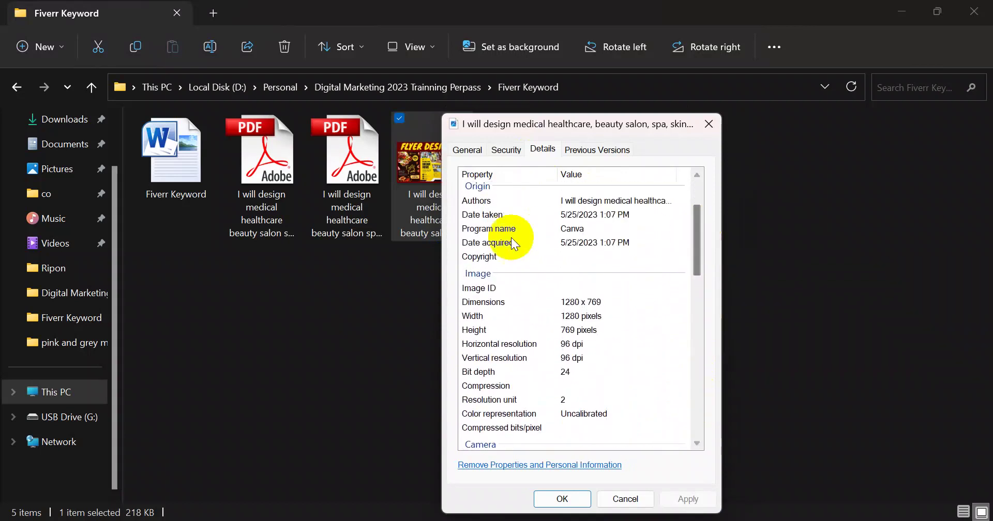
left_click(595, 256)
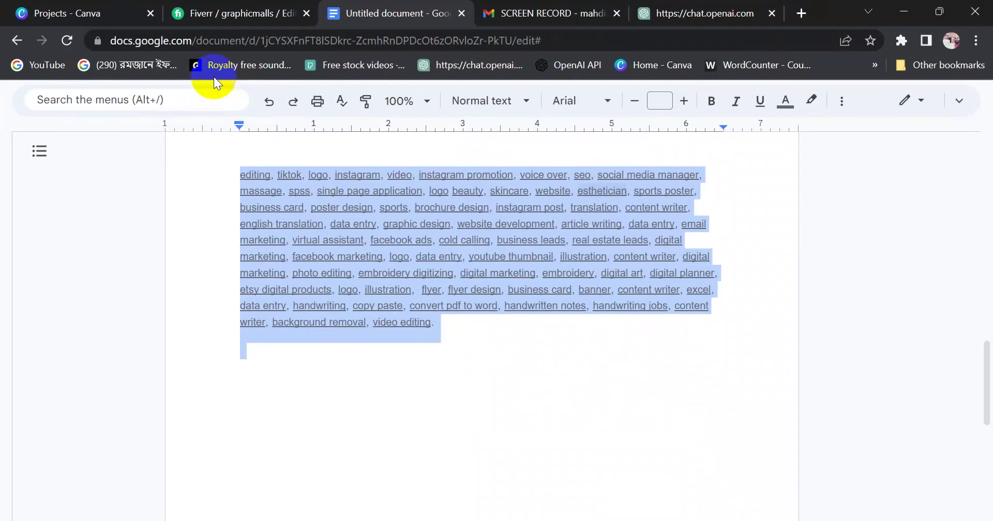
Copy the Fiverr profile part of the gig page address and paste it below the keywords
left_click(215, 15)
left_click(257, 46)
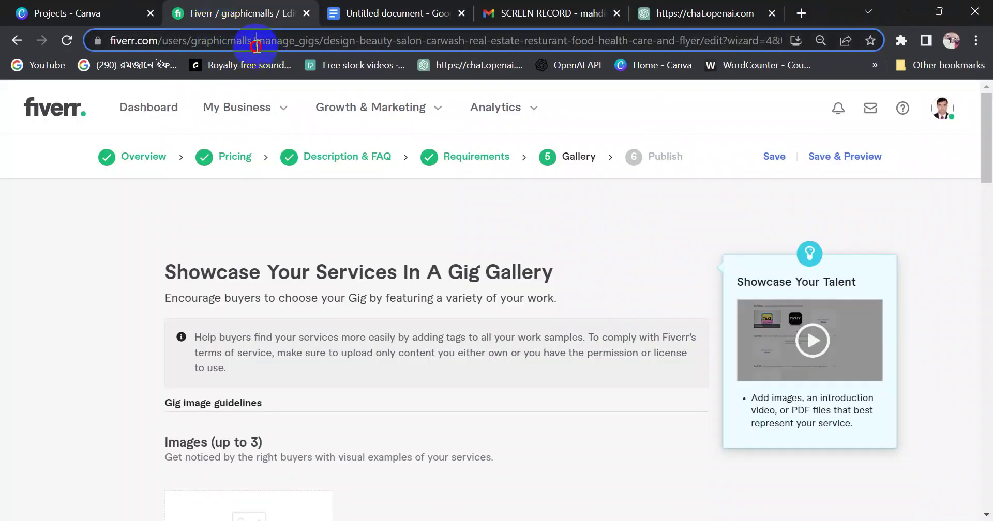
left_click(243, 40)
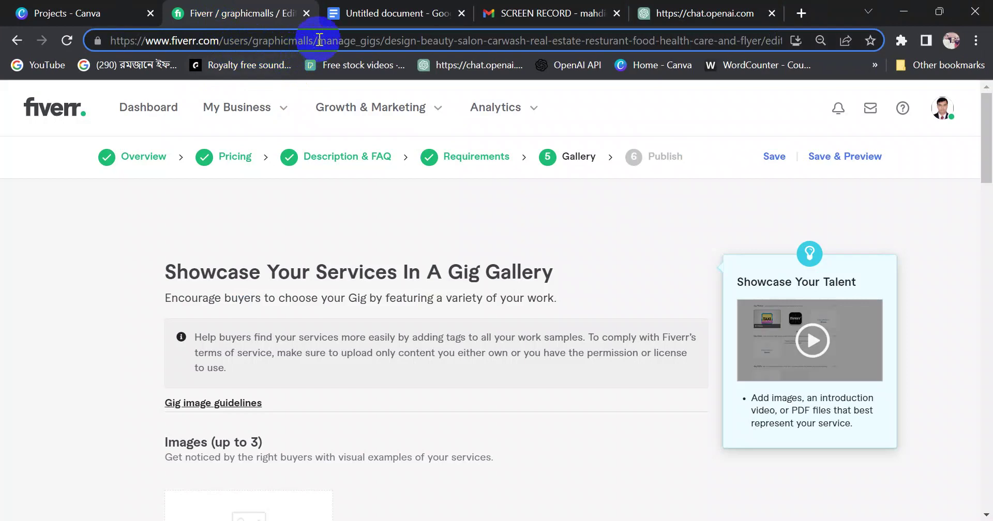
left_click_drag(314, 41, 83, 41)
key("ctrl+c")
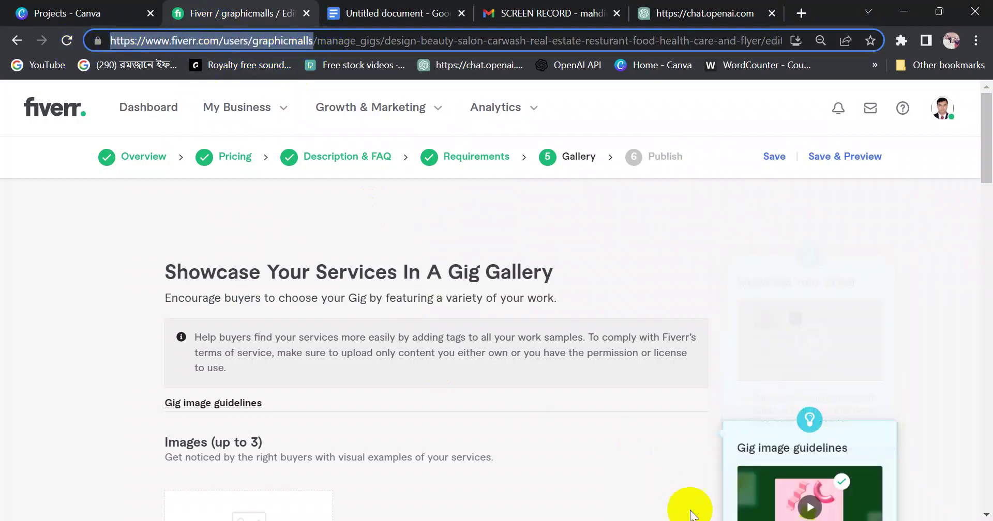
left_click(377, 12)
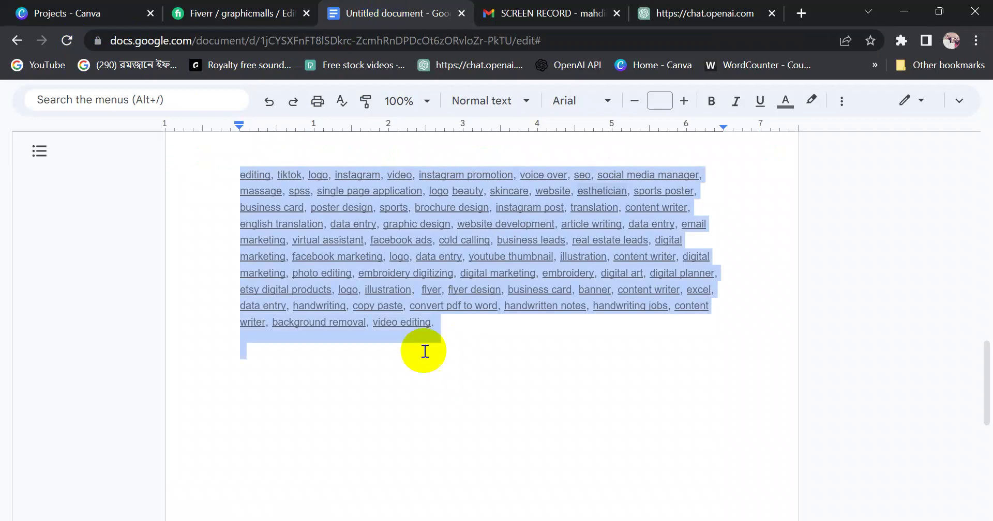
left_click(400, 380)
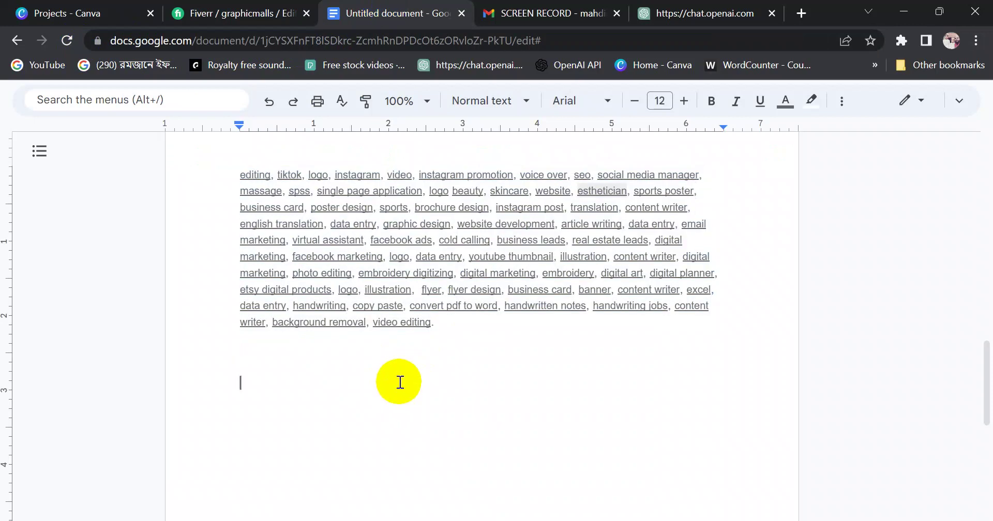
key("ctrl+v")
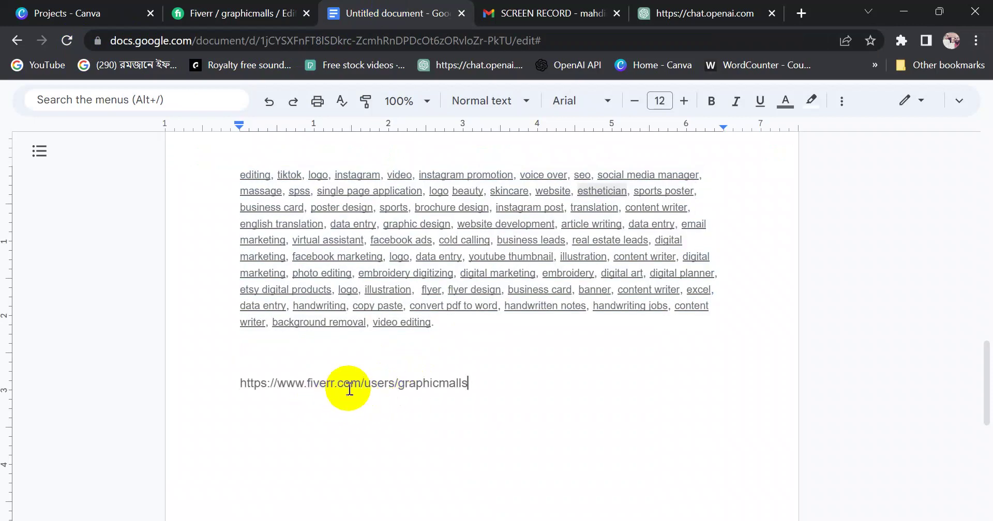
Delete 'users/' from the pasted URL, add a blank line above it, and copy it
double_click(405, 389)
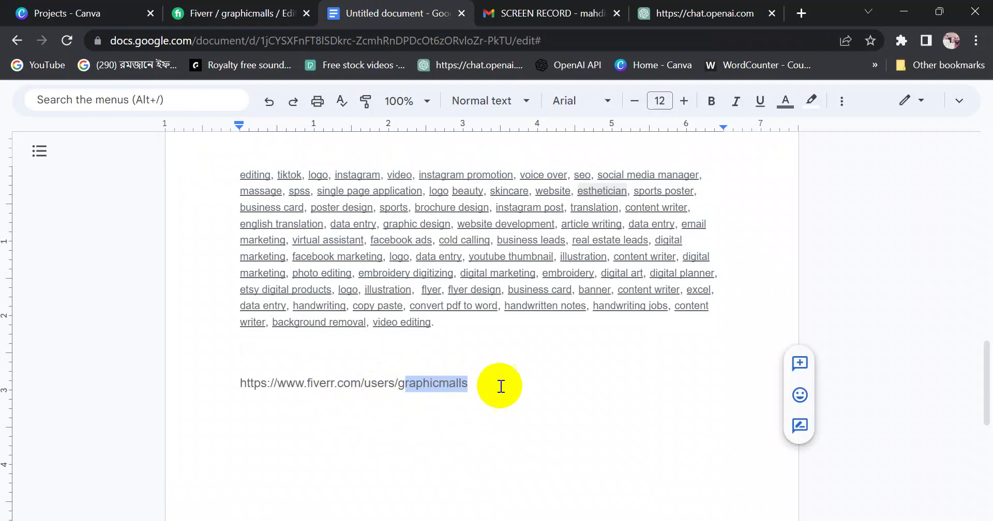
left_click(501, 388)
left_click(232, 389)
left_click_drag(233, 389, 532, 388)
left_click(472, 401)
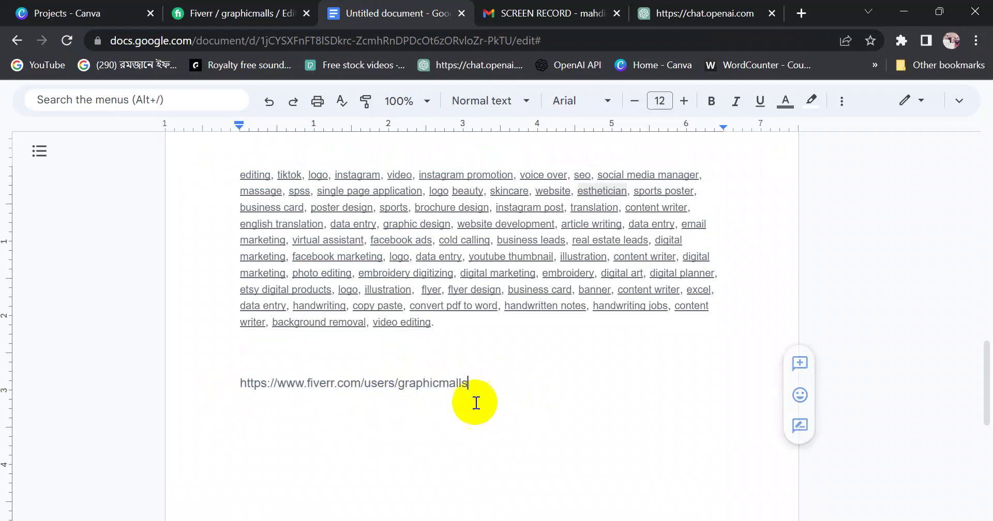
left_click(395, 389)
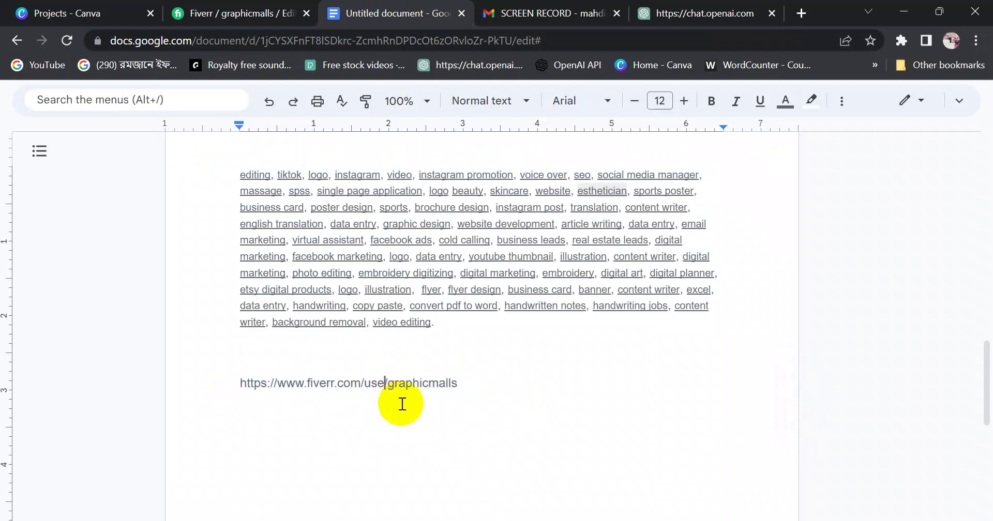
double_click(510, 406)
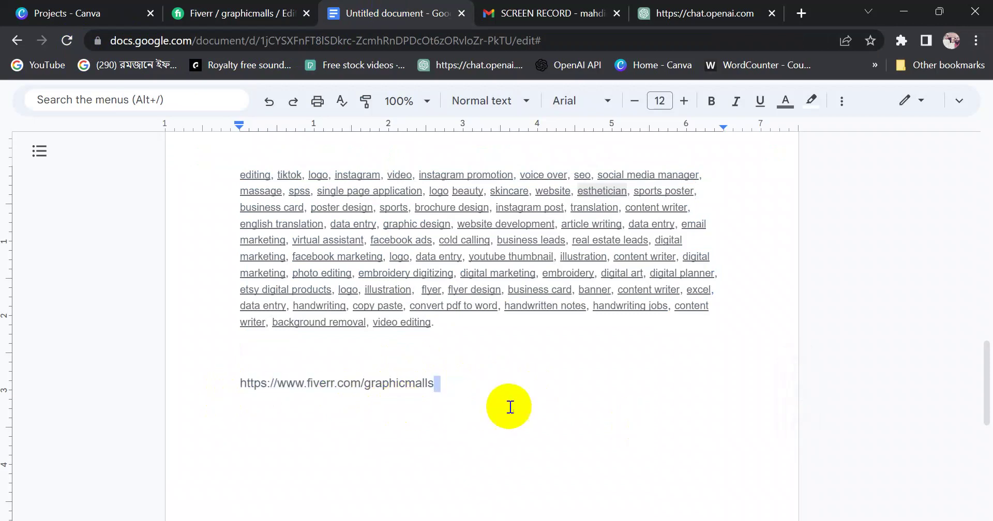
left_click(185, 380)
key("Return")
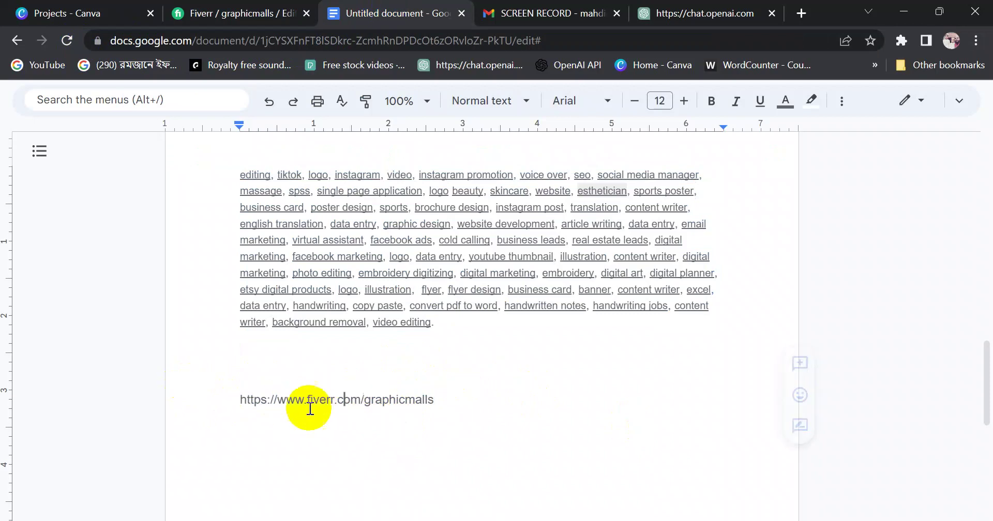
left_click_drag(224, 401, 476, 398)
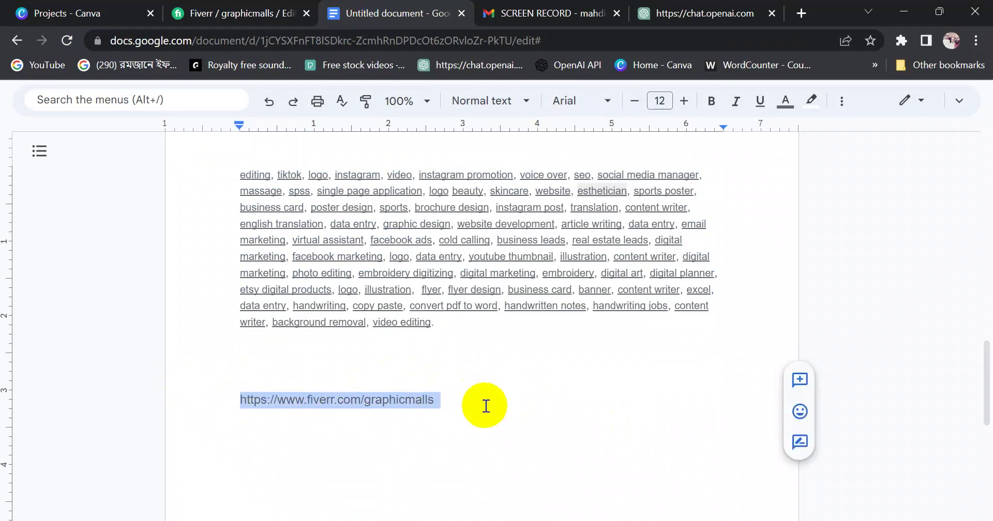
left_click(421, 406)
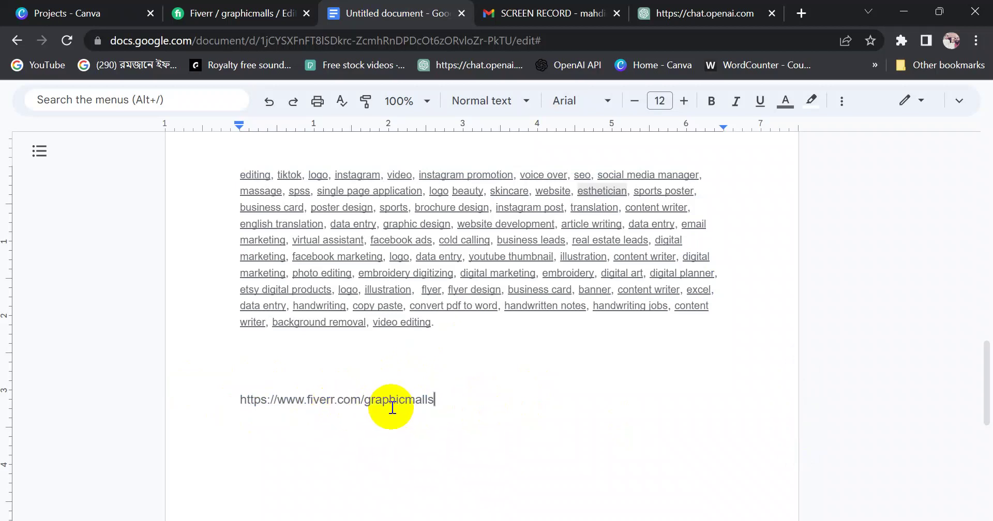
left_click_drag(369, 404, 219, 396)
key("ctrl+c")
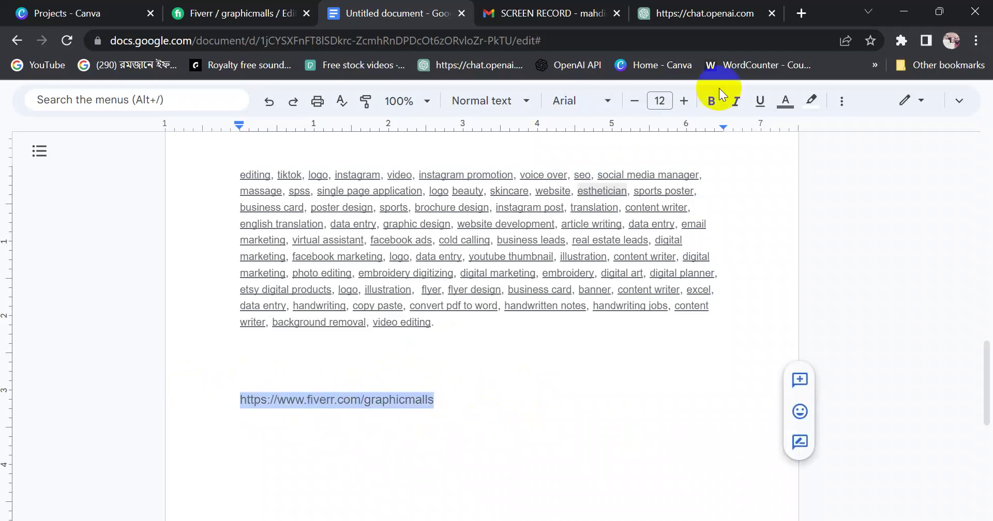
Load the shortened profile link in a new tab and trim the extra query text from it
left_click(806, 15)
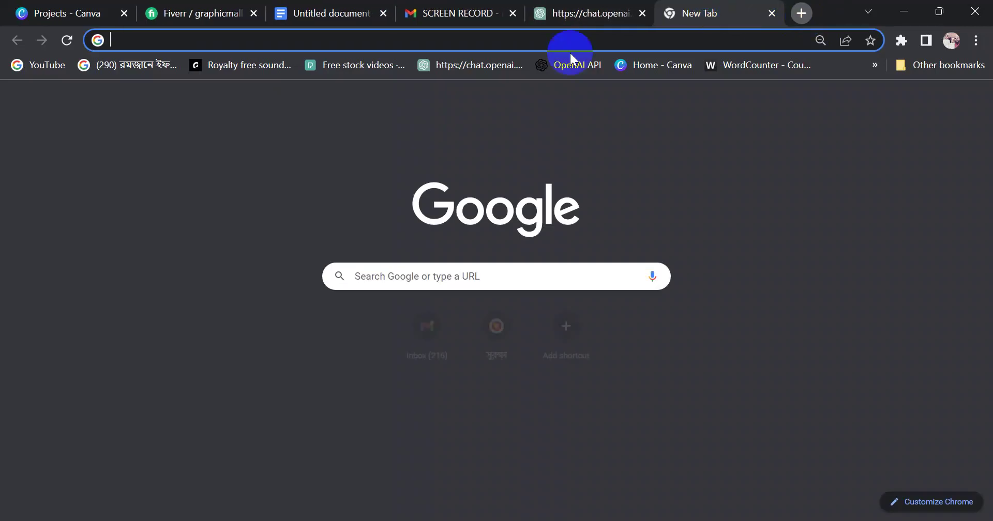
left_click(265, 40)
key("ctrl+v")
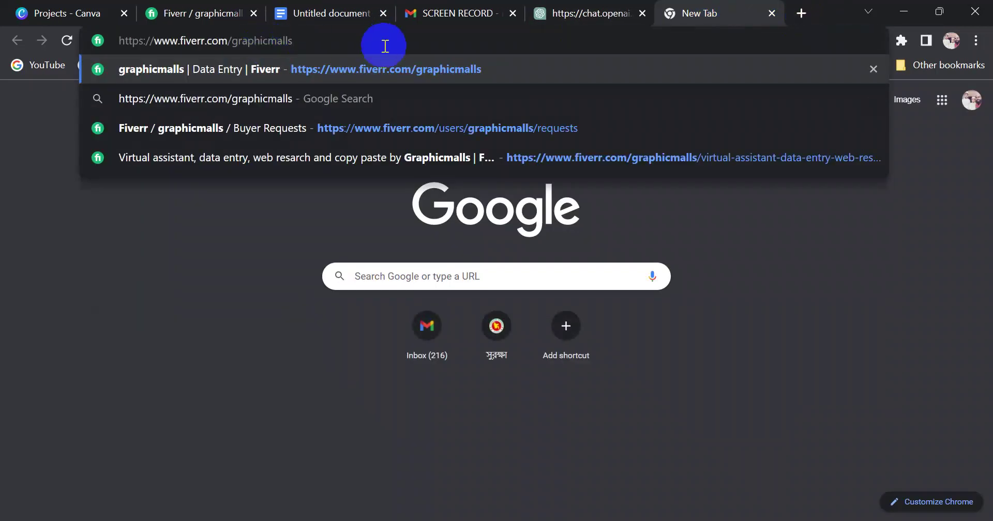
key("Return")
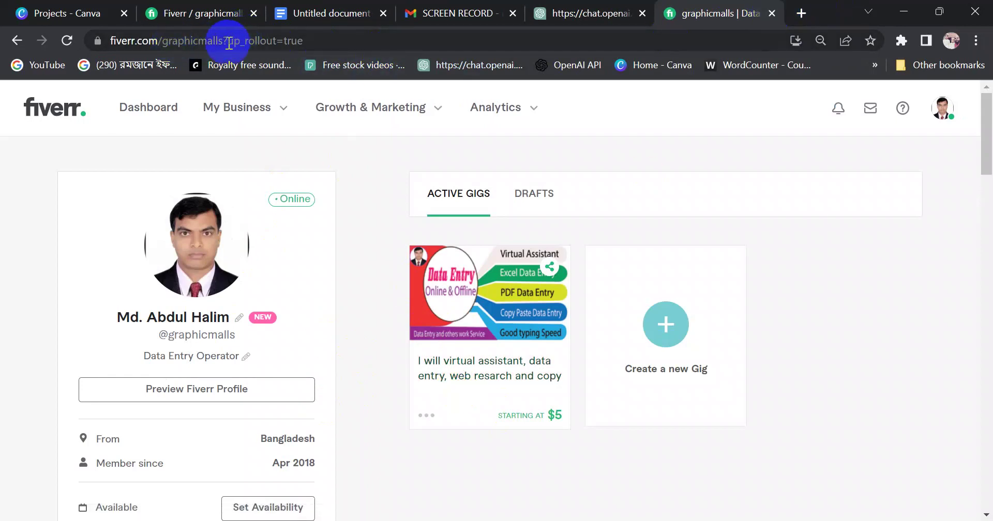
left_click_drag(231, 40, 110, 52)
key("BackSpace")
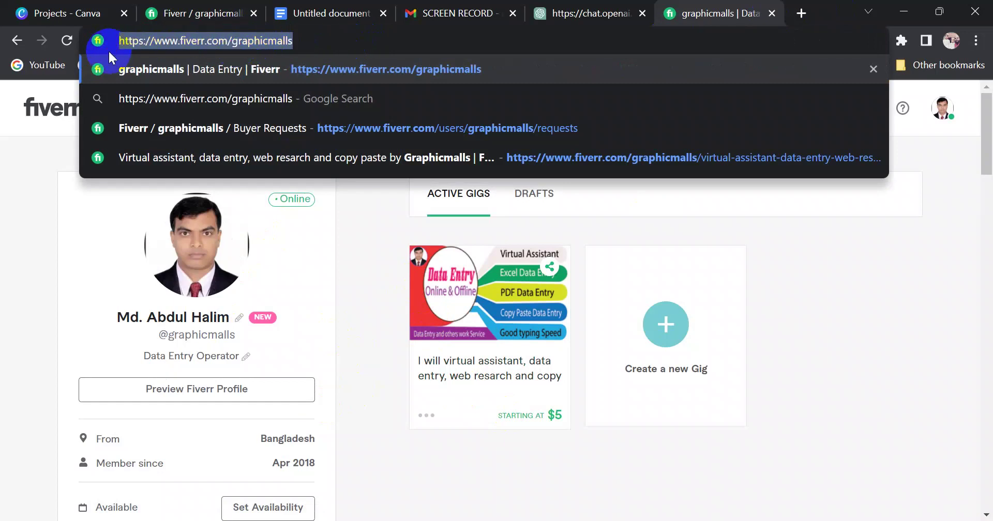
left_click(307, 41)
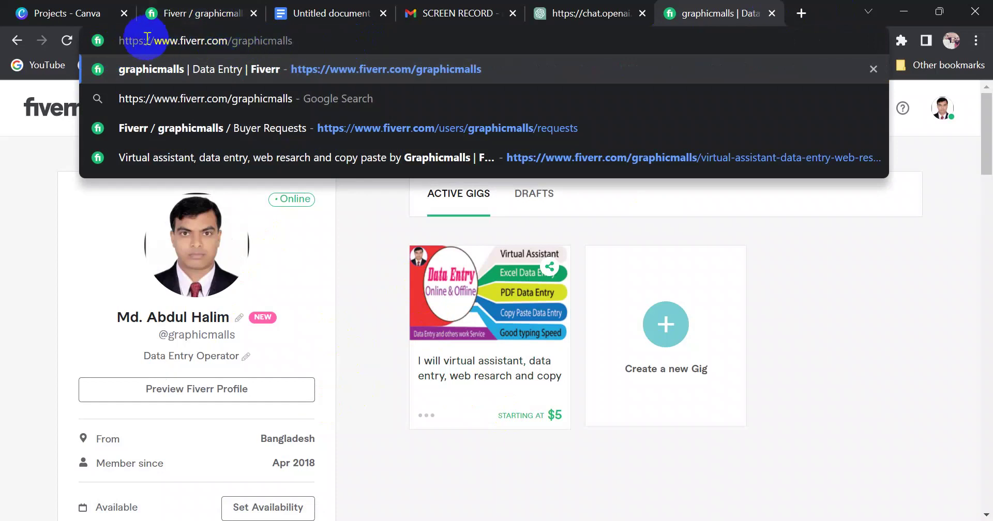
left_click_drag(229, 41, 324, 42)
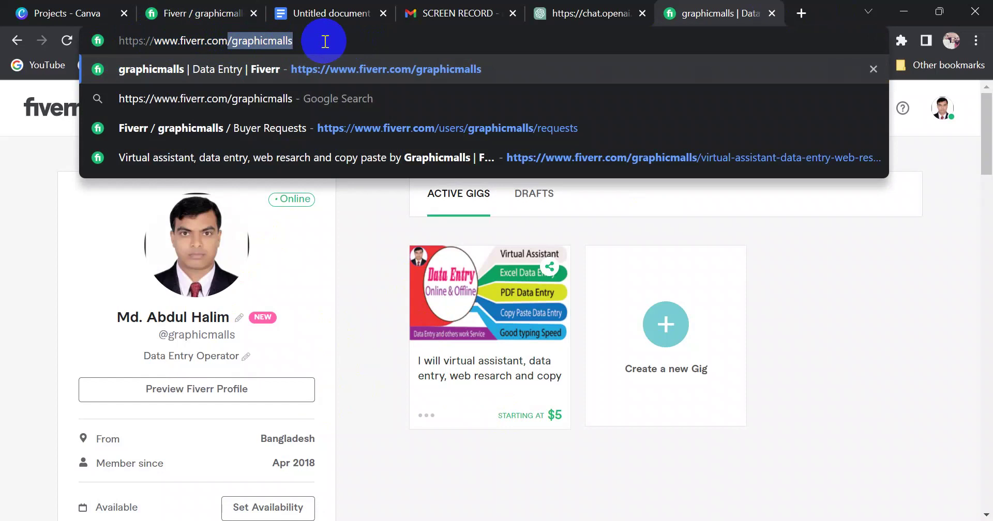
left_click_drag(324, 40, 325, 42)
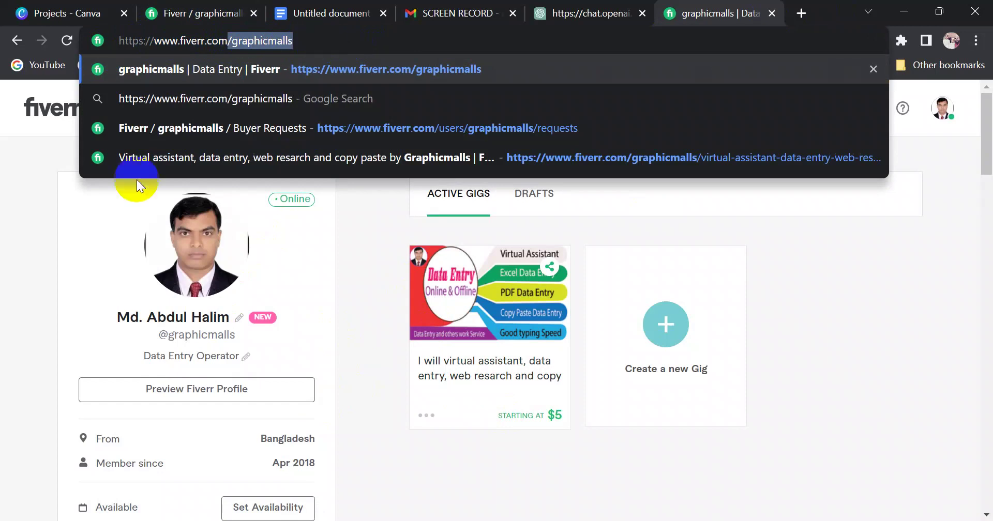
left_click(13, 259)
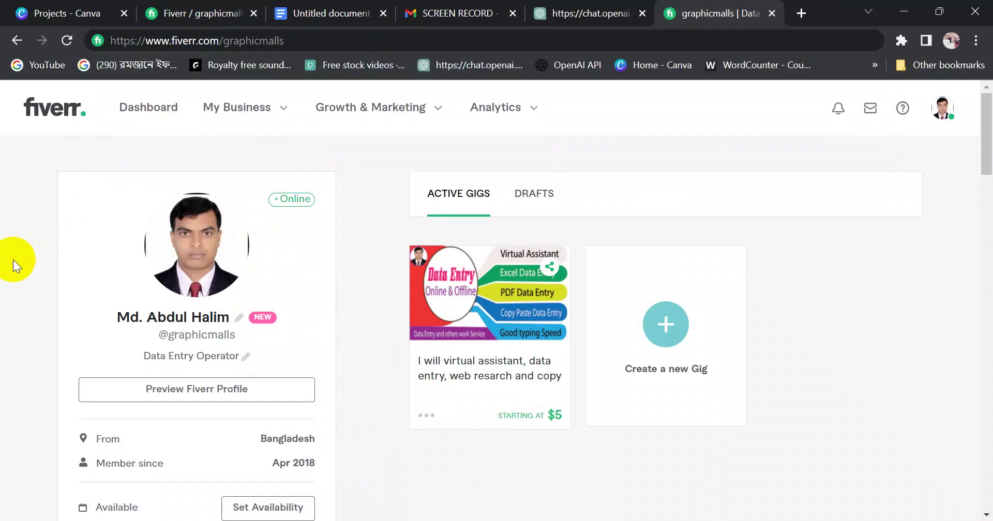
Compare it against the gig Gallery edit page address, then return to the keyword document
left_click(186, 12)
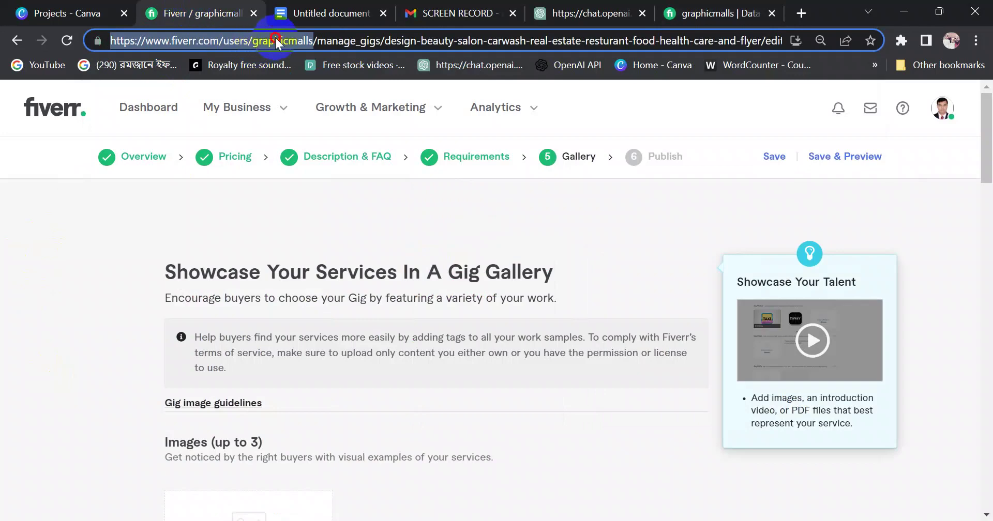
left_click_drag(229, 41, 300, 45)
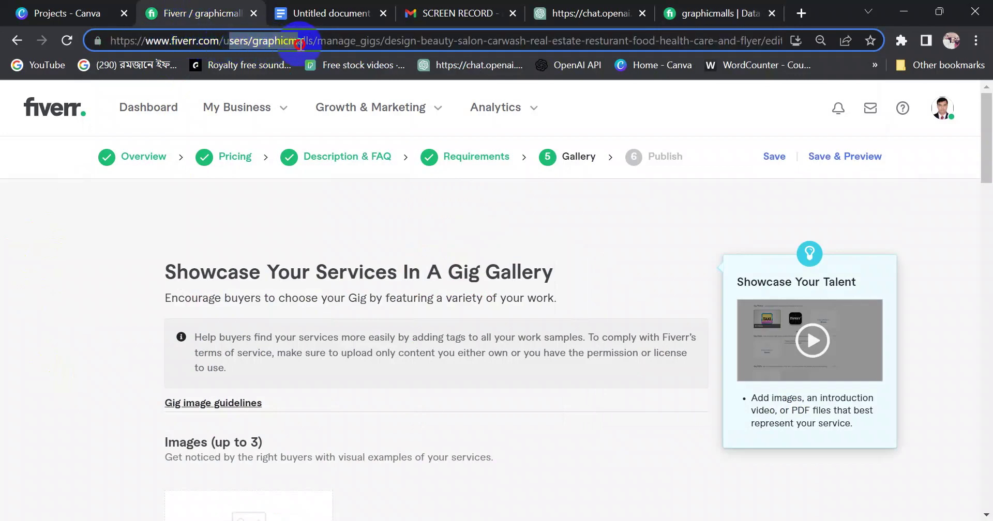
left_click(74, 249)
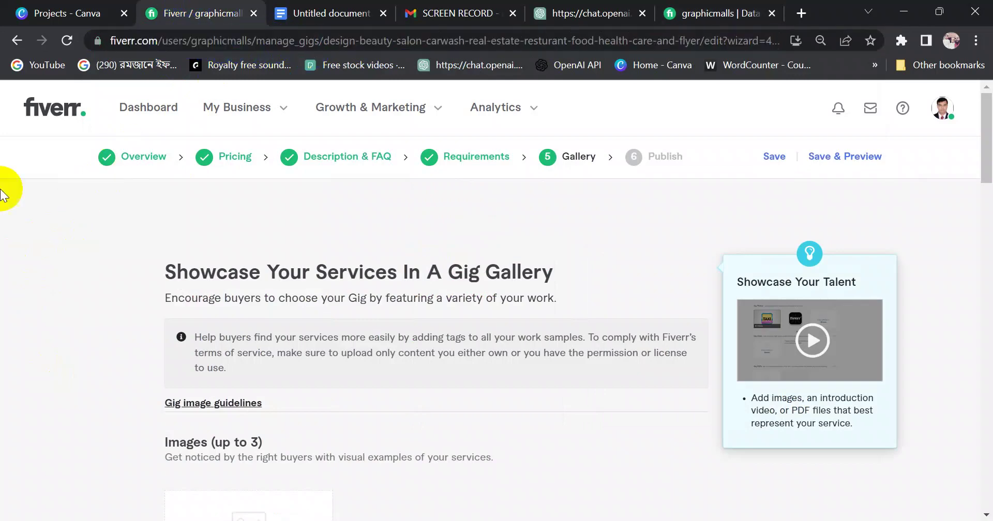
left_click(344, 15)
Copy the shortened profile URL from the document and save it as the flyer image's Copyright
left_click(440, 414)
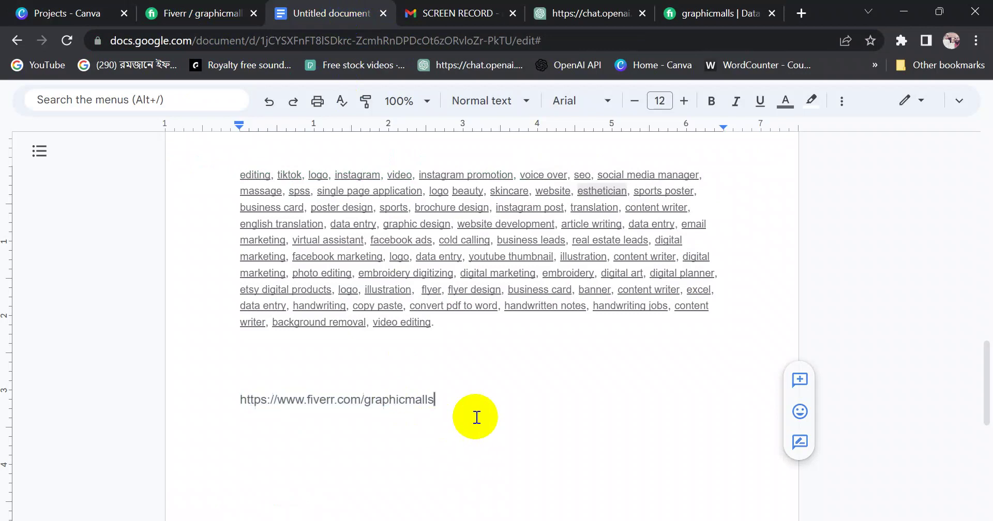
left_click_drag(468, 406, 236, 399)
key("ctrl+c")
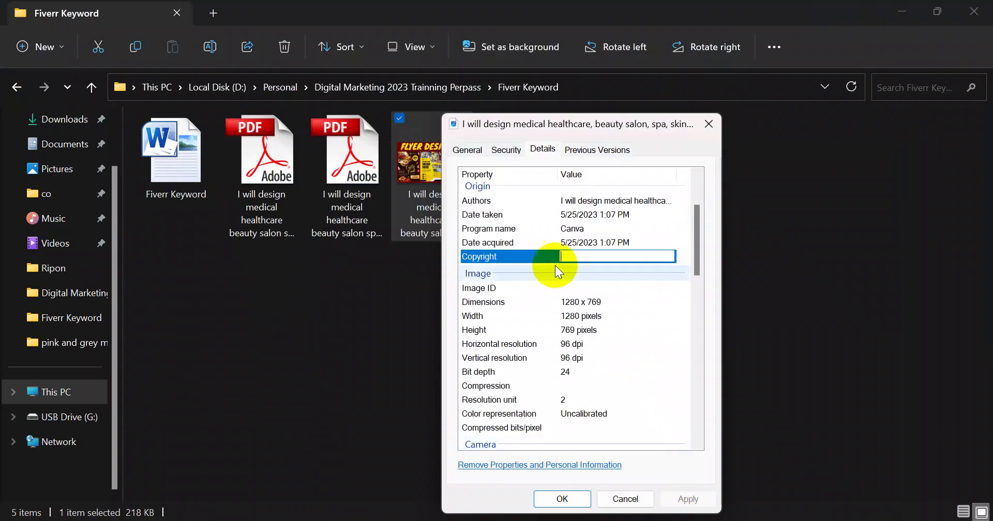
left_click(571, 256)
key("ctrl+v")
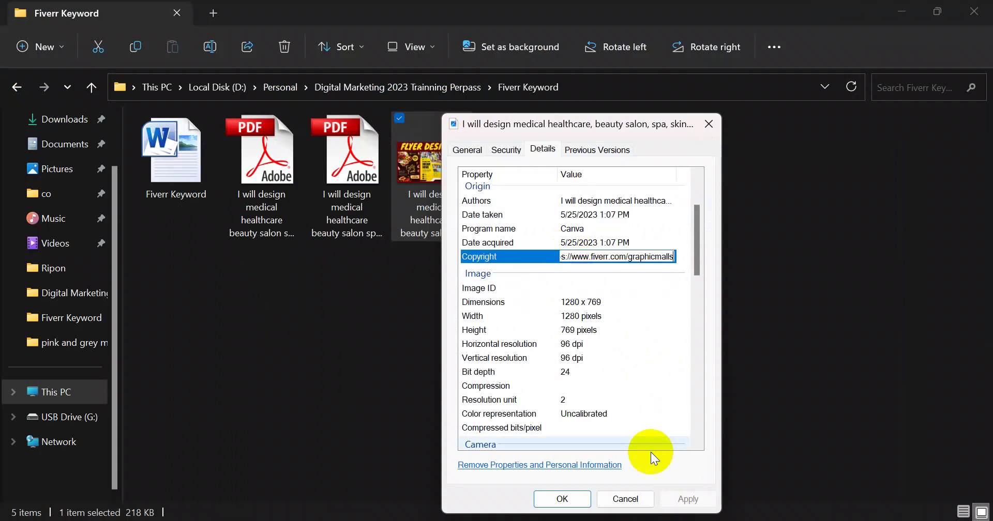
left_click(562, 499)
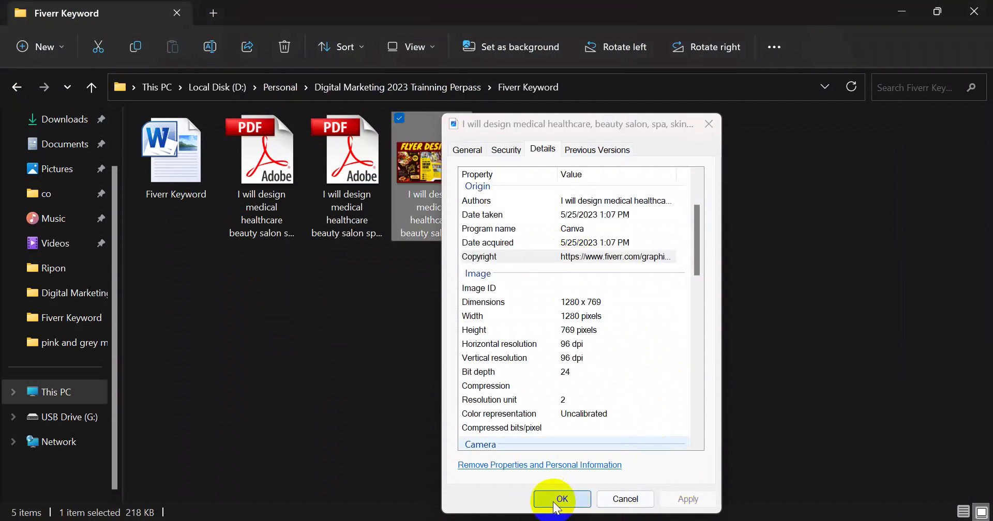
right_click(426, 191)
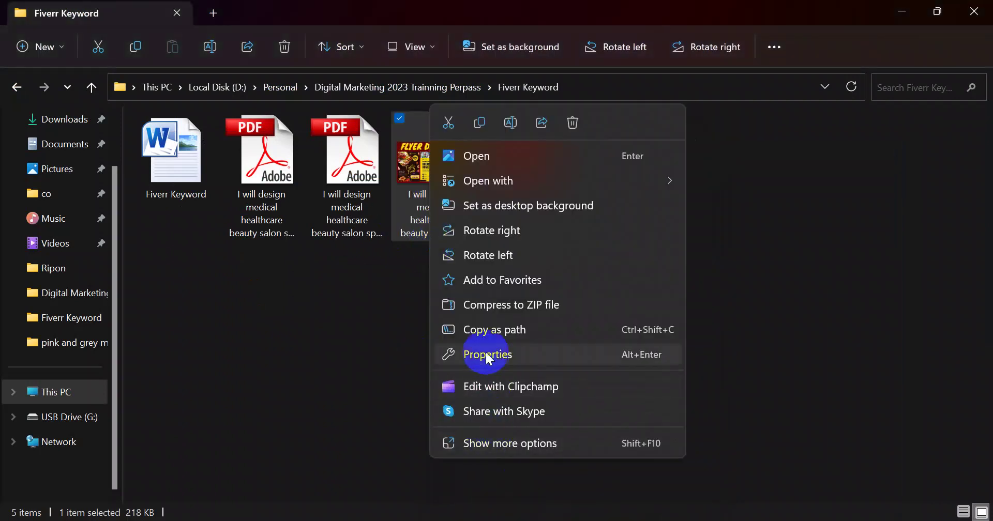
Check the flyer image's Details show the profile URL under Copyright, then close the properties
left_click(465, 354)
left_click(532, 149)
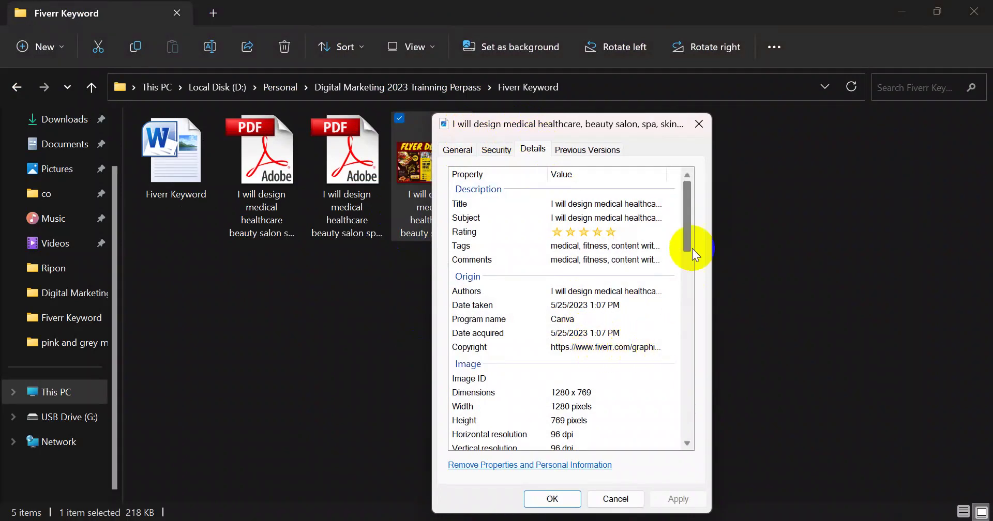
left_click_drag(689, 221, 687, 179)
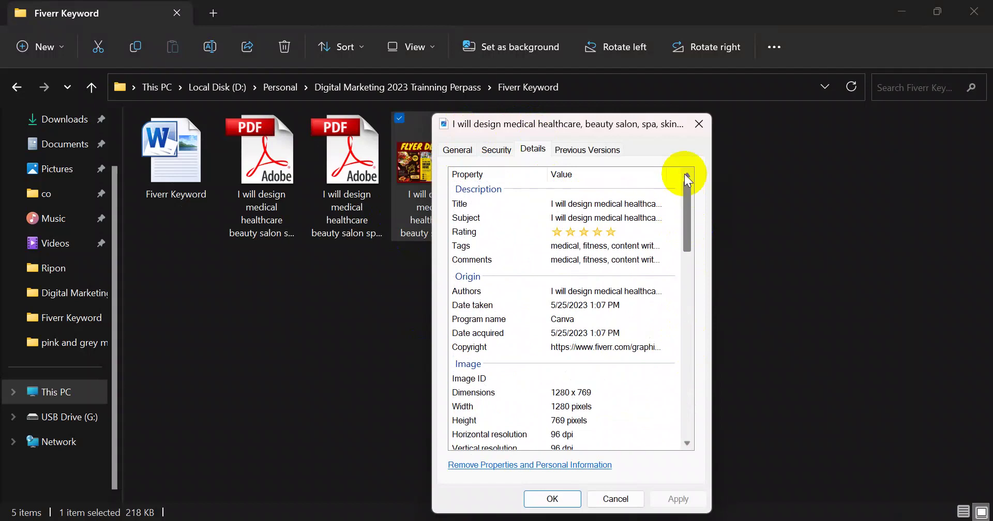
left_click(551, 498)
left_click(382, 357)
mouse_move(420, 212)
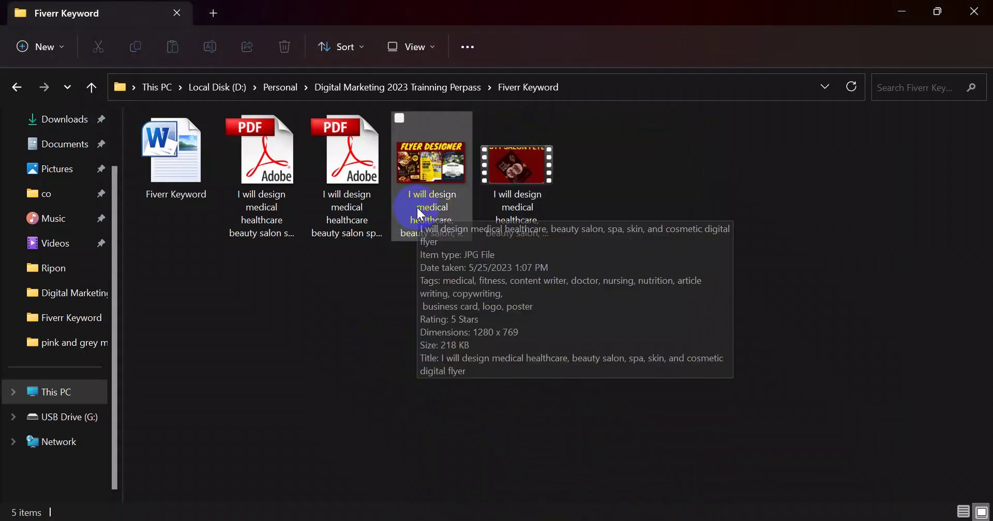
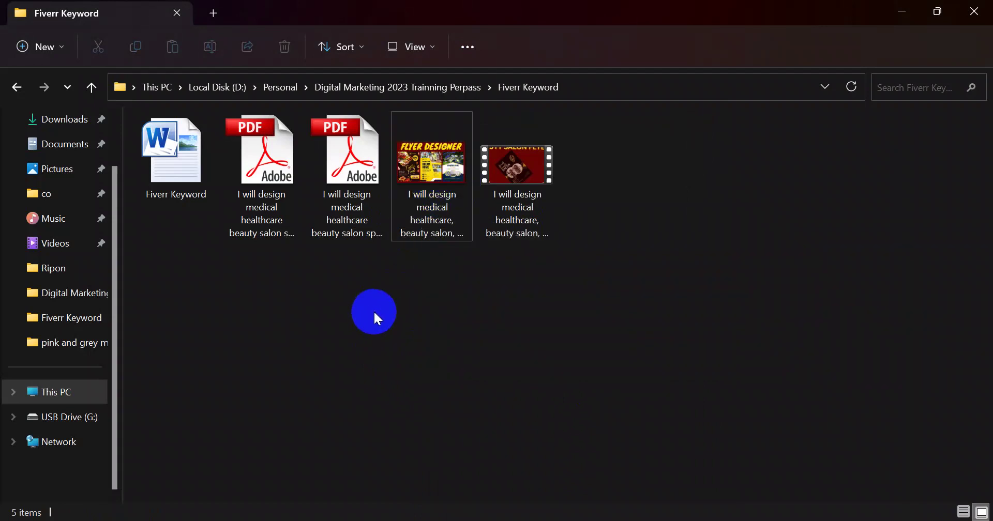
Paste the Fiverr profile link into the video file's Promotion URL property
right_click(521, 196)
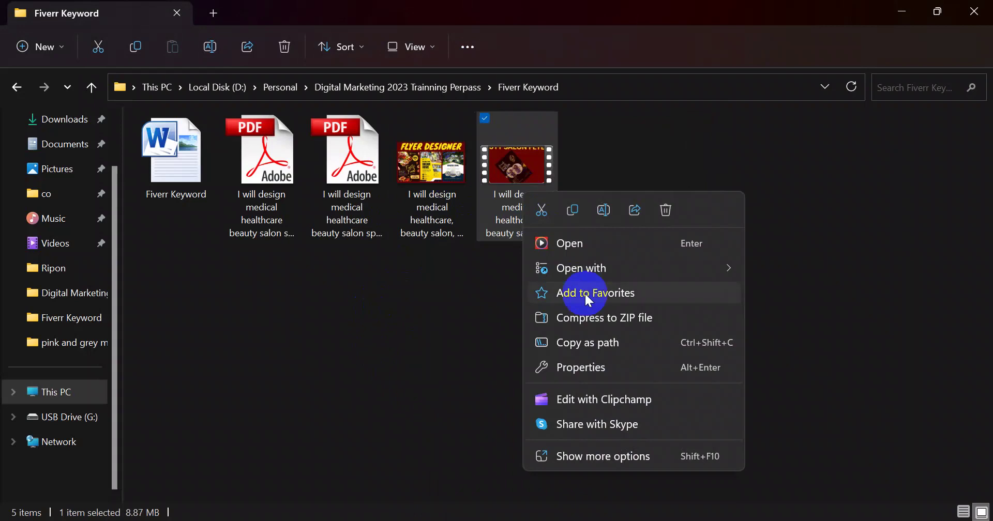
left_click(583, 374)
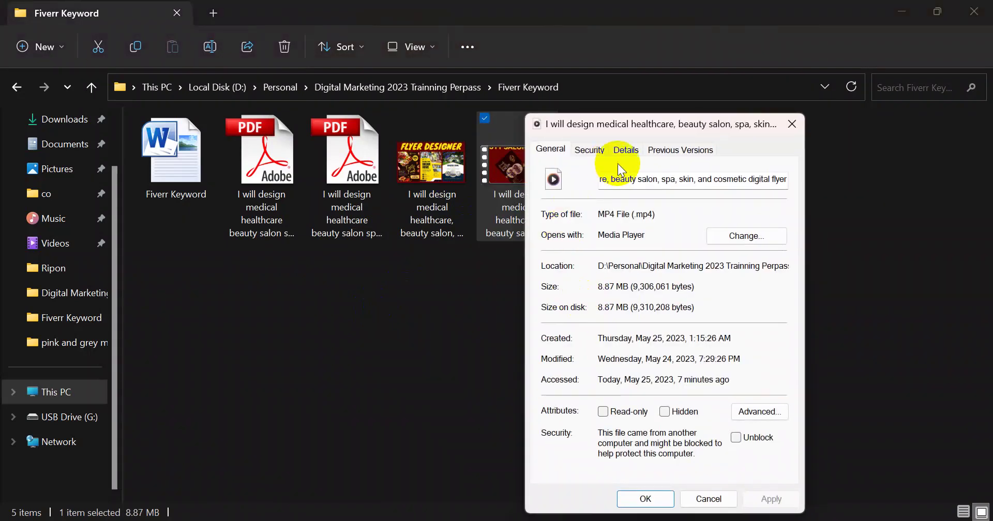
left_click(627, 151)
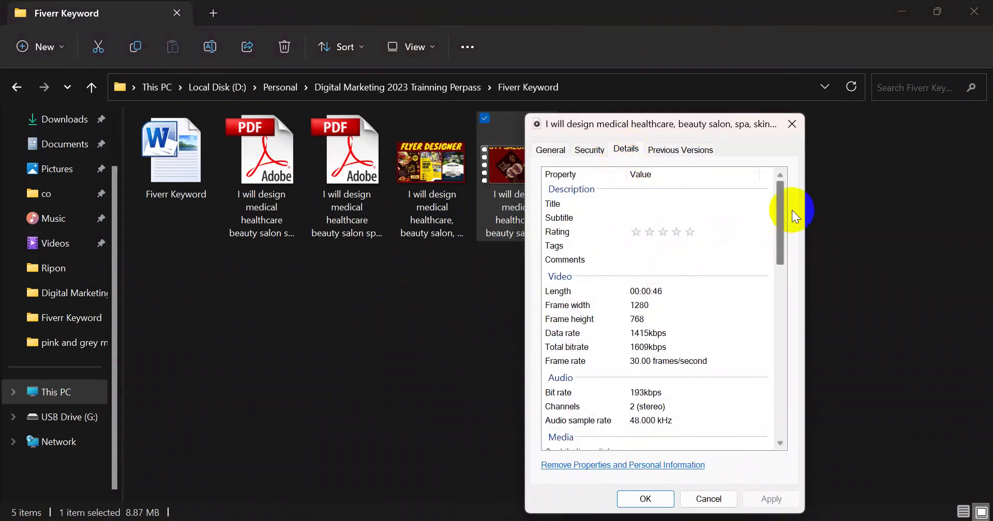
left_click_drag(783, 227, 780, 309)
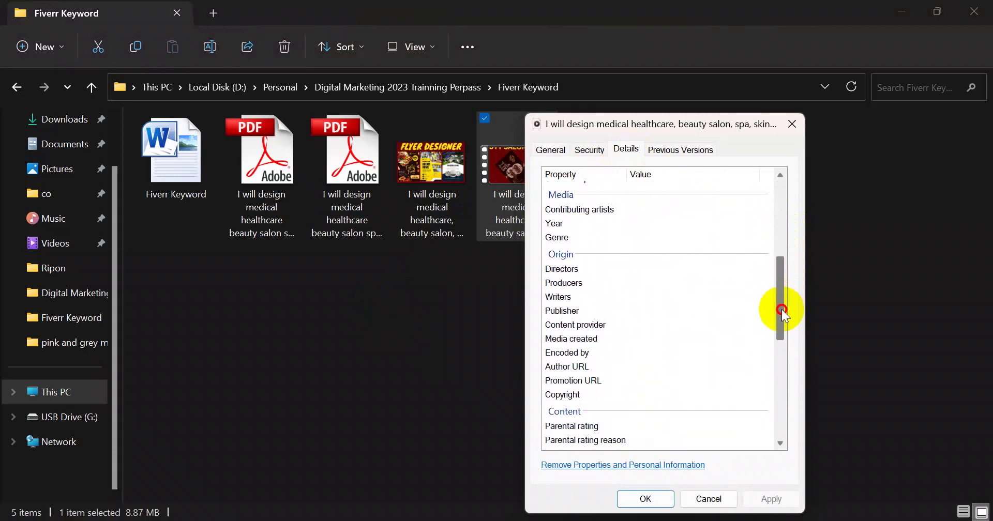
left_click(613, 381)
left_click(645, 380)
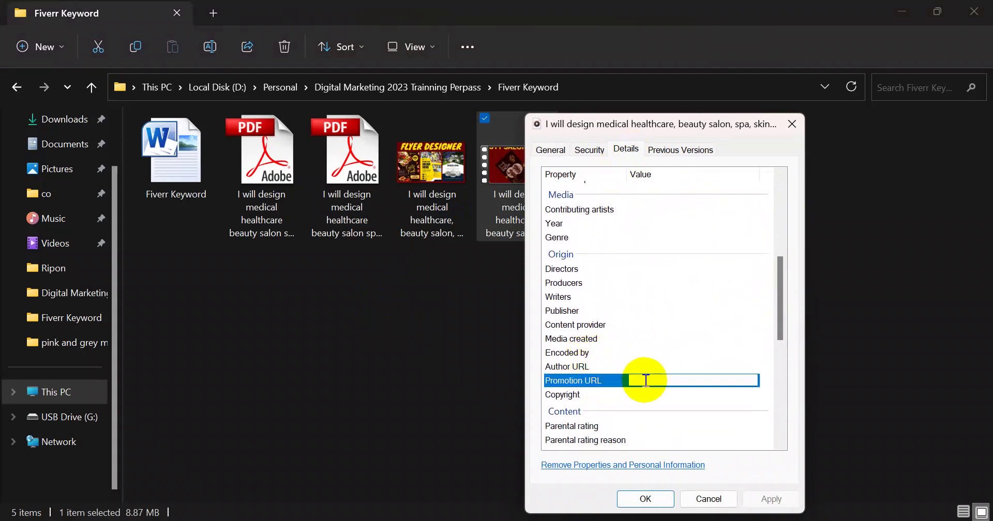
type("https://www.fiverr.com/graphicmalls")
left_click(644, 357)
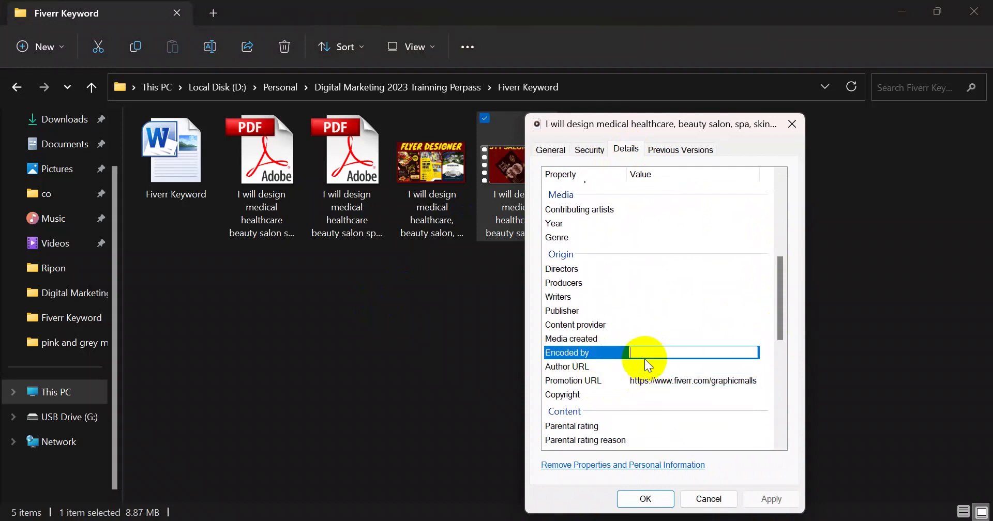
Paste the same profile link into Author URL and save the file's properties
left_click(645, 367)
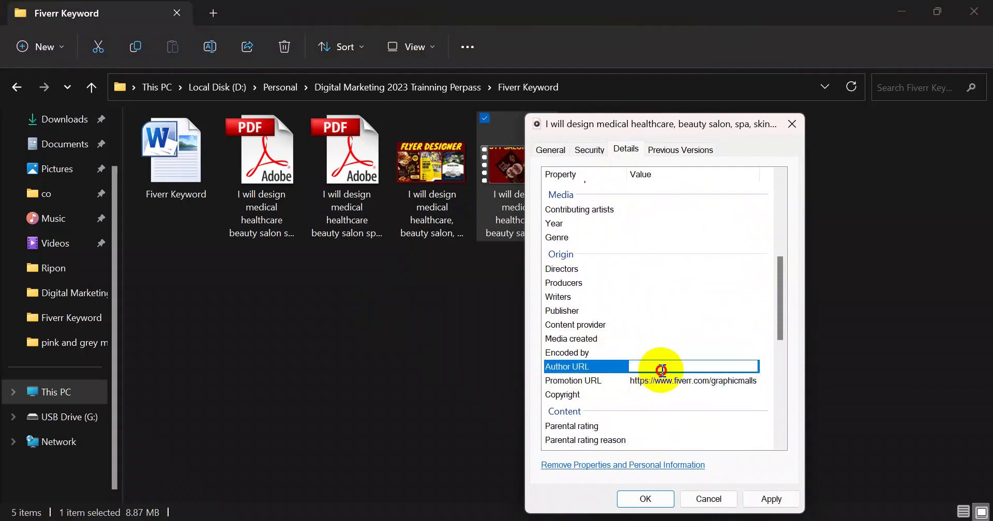
type("https://www.fiverr.com/graphicmalls")
left_click(665, 395)
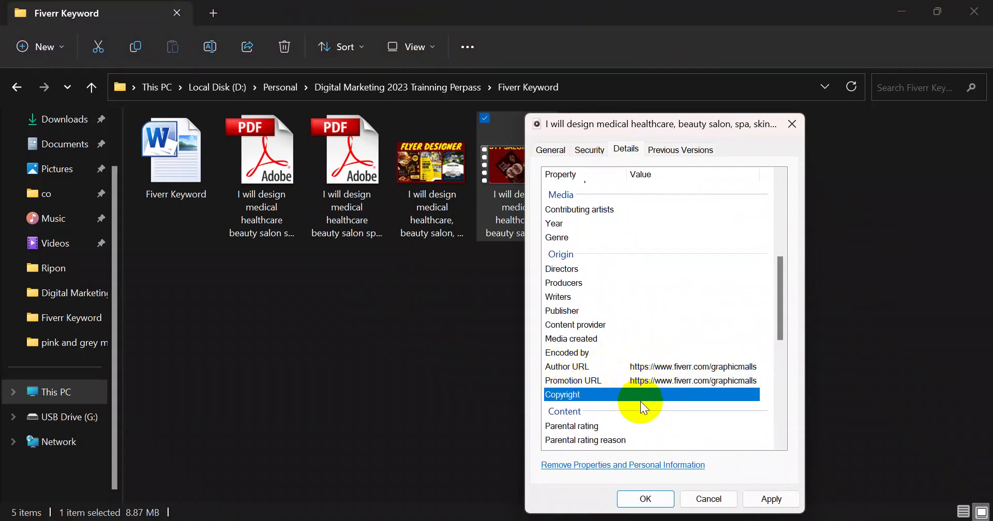
left_click(732, 297)
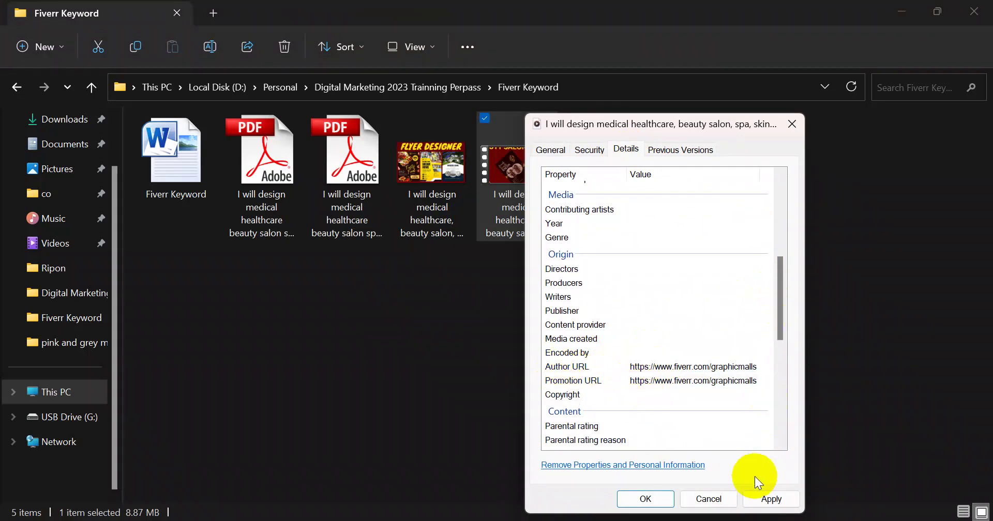
left_click(766, 498)
left_click(644, 498)
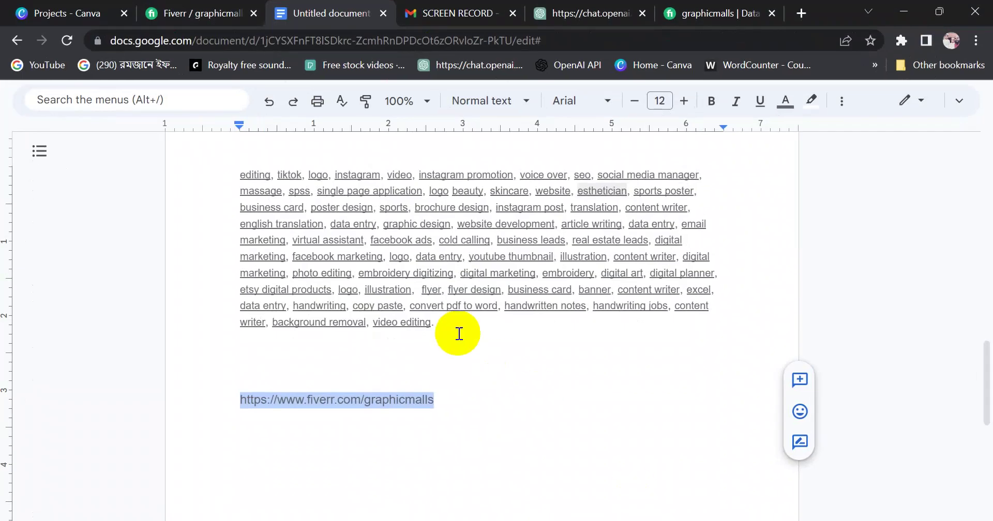
Select the gig title text in the browser for copying, then return to the folder
scroll(458, 334, "up", 20)
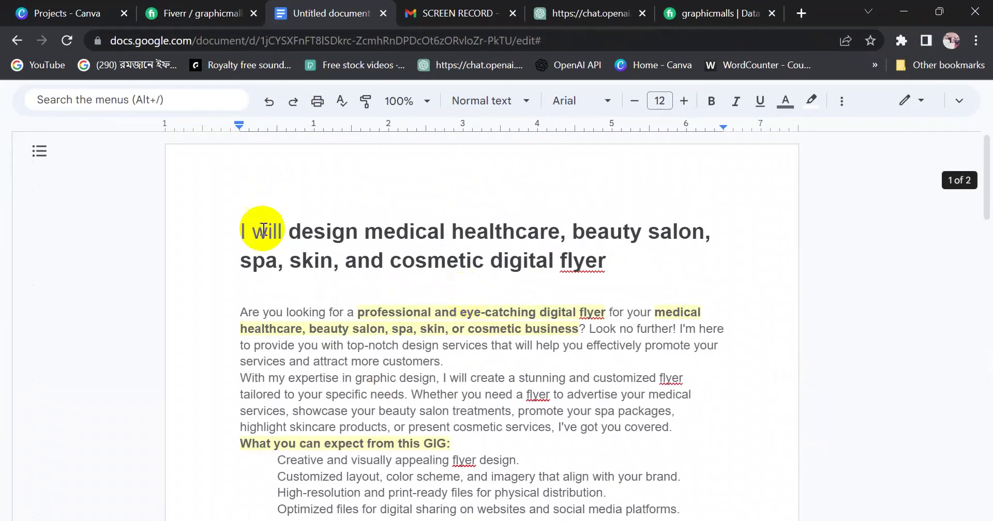
left_click_drag(241, 232, 627, 267)
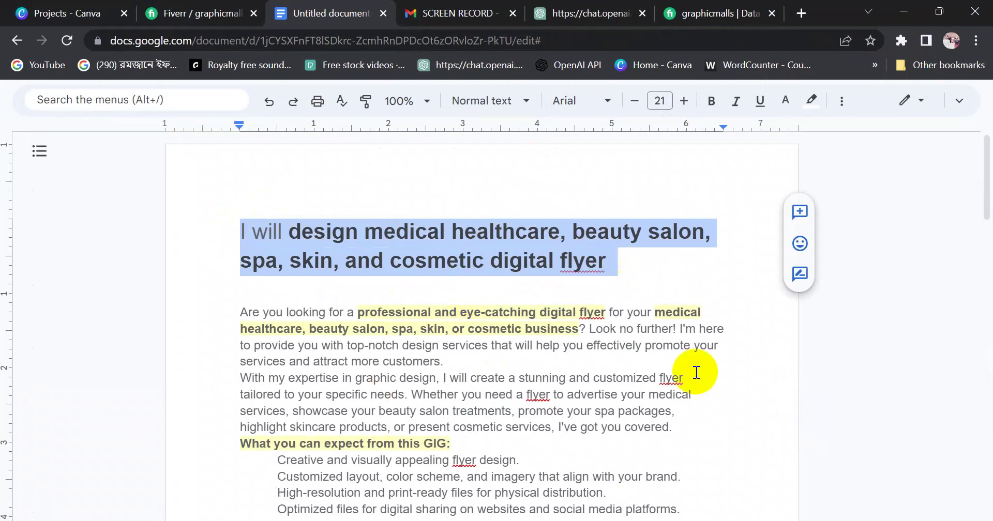
left_click(709, 519)
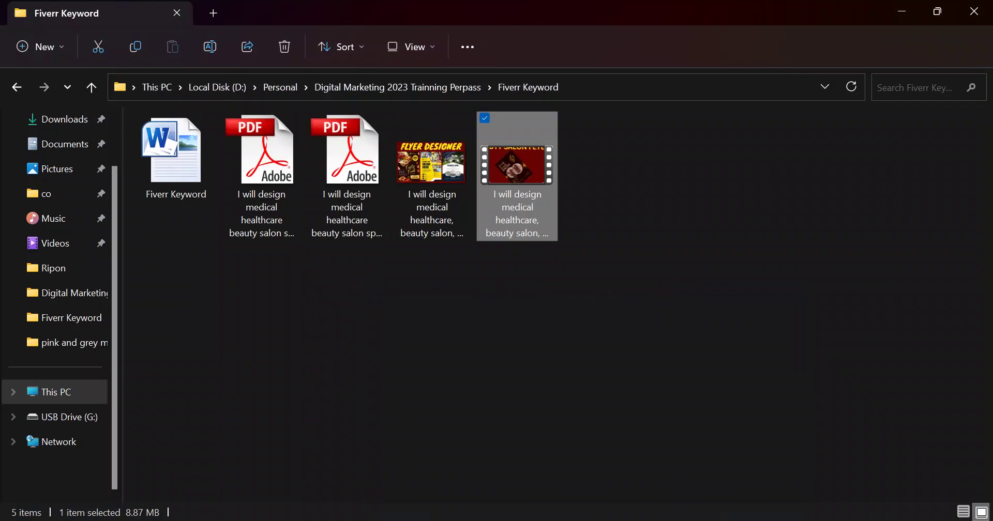
Give the video the gig title as Title and Subtitle, rate it five stars, and save
right_click(537, 229)
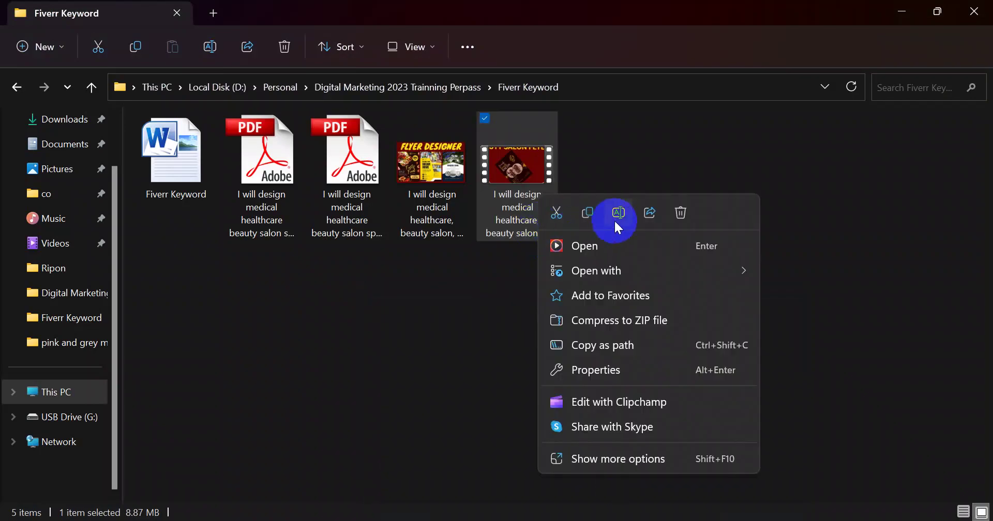
left_click(599, 370)
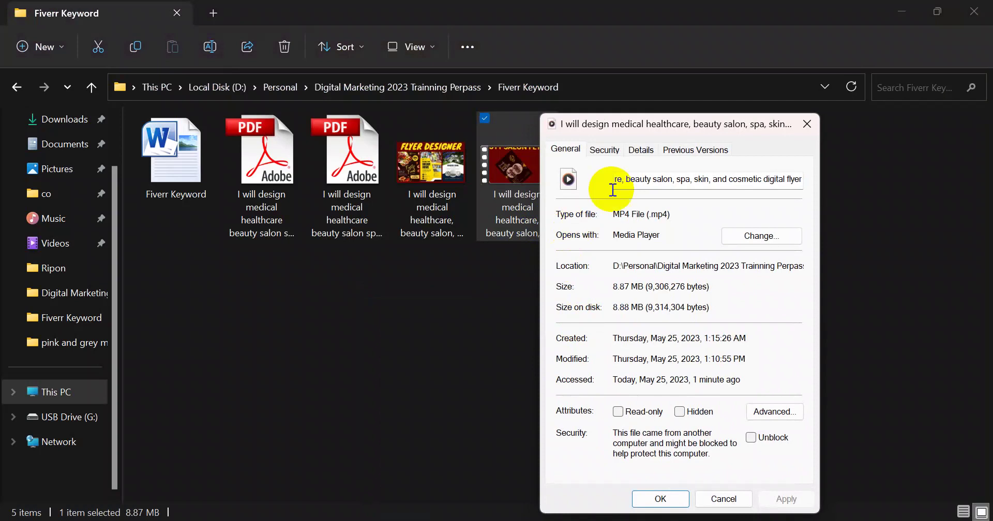
left_click(641, 151)
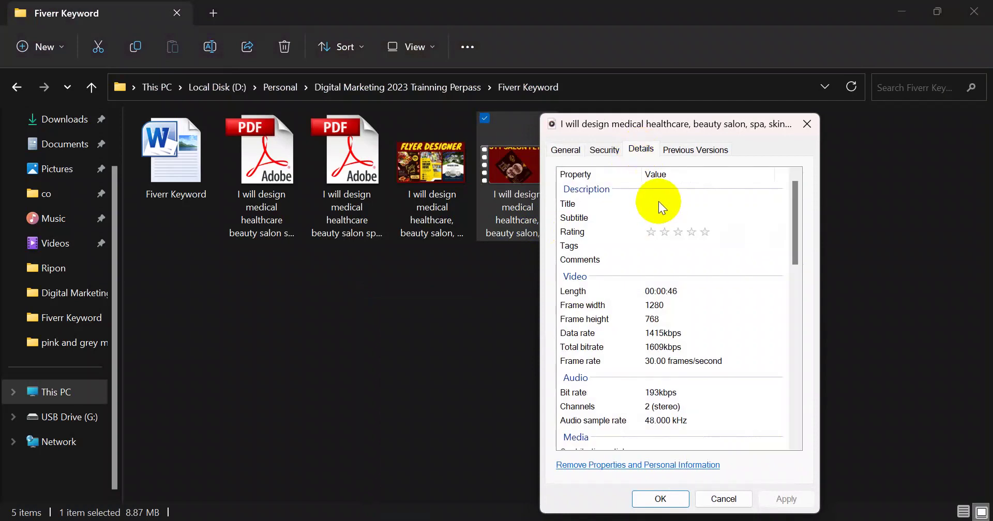
left_click(658, 203)
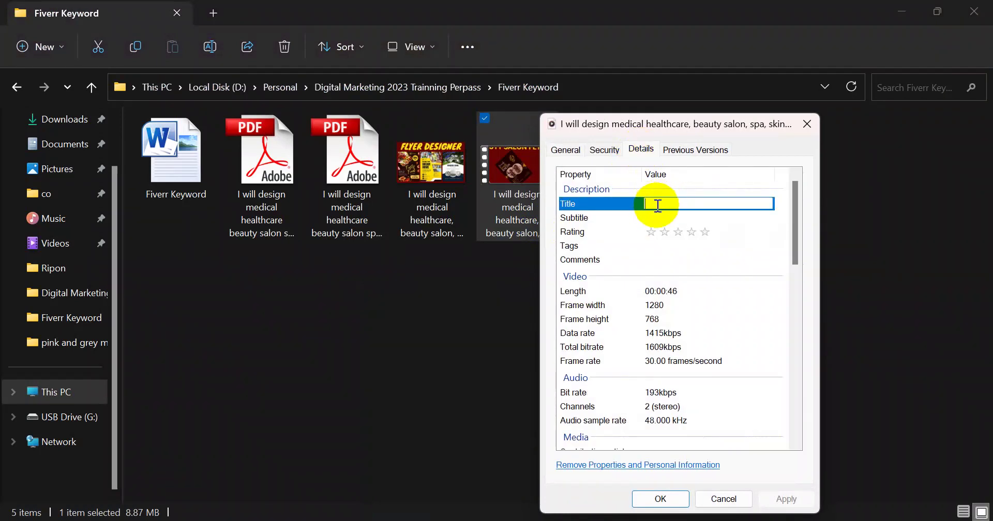
key("ctrl+v")
left_click(672, 218)
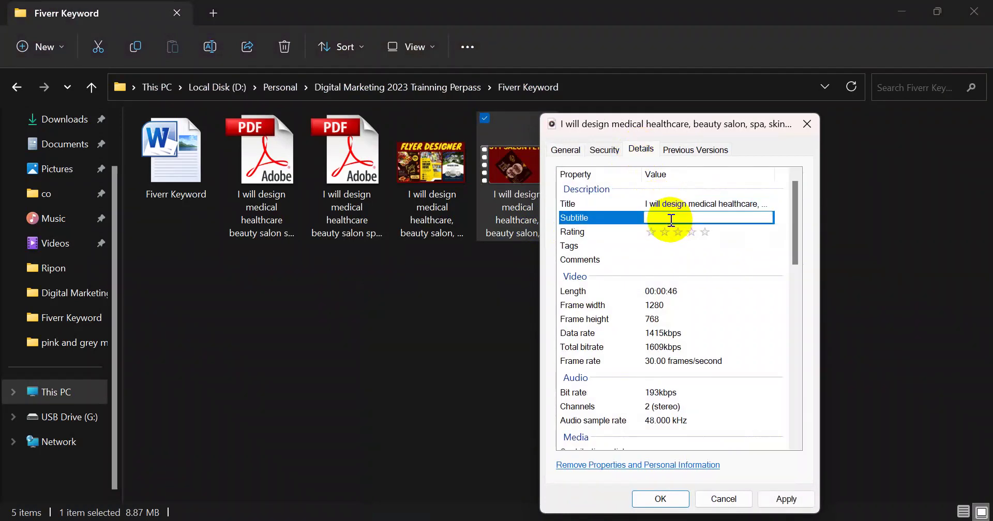
key("ctrl+v")
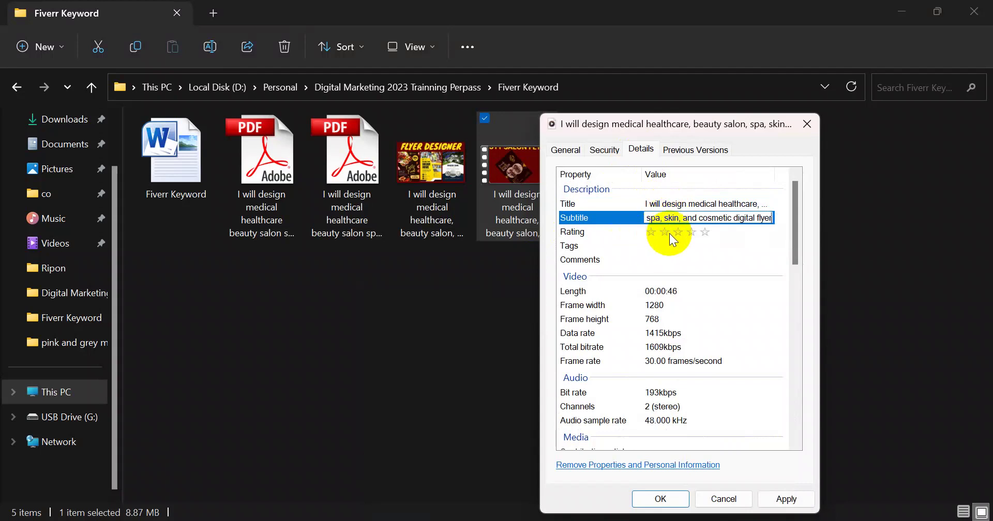
left_click(701, 233)
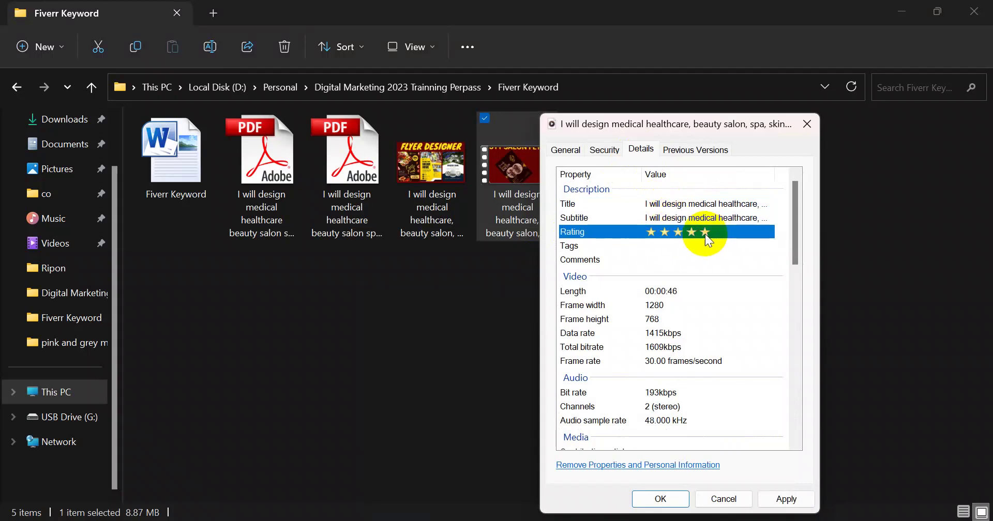
left_click(782, 505)
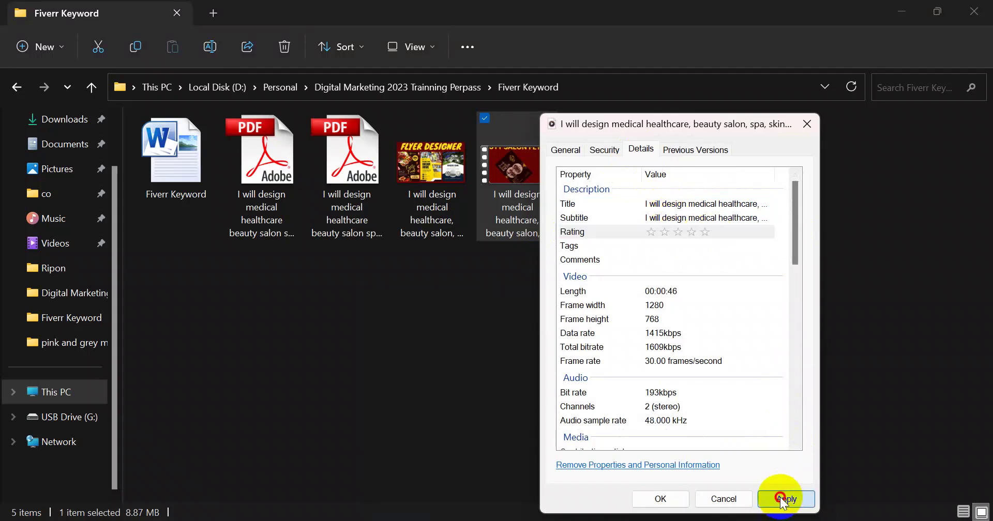
left_click(662, 499)
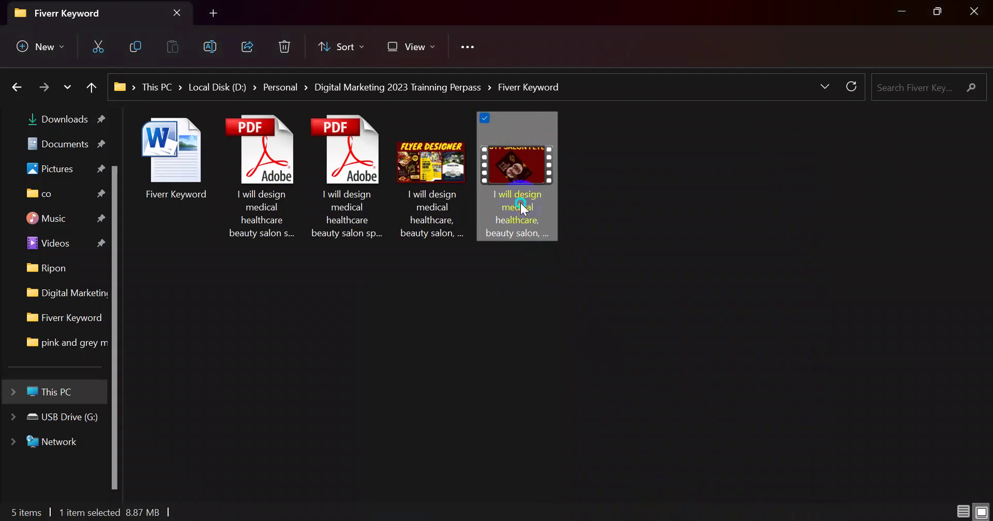
Reapply the video's five-star rating in its details and save the properties
right_click(520, 203)
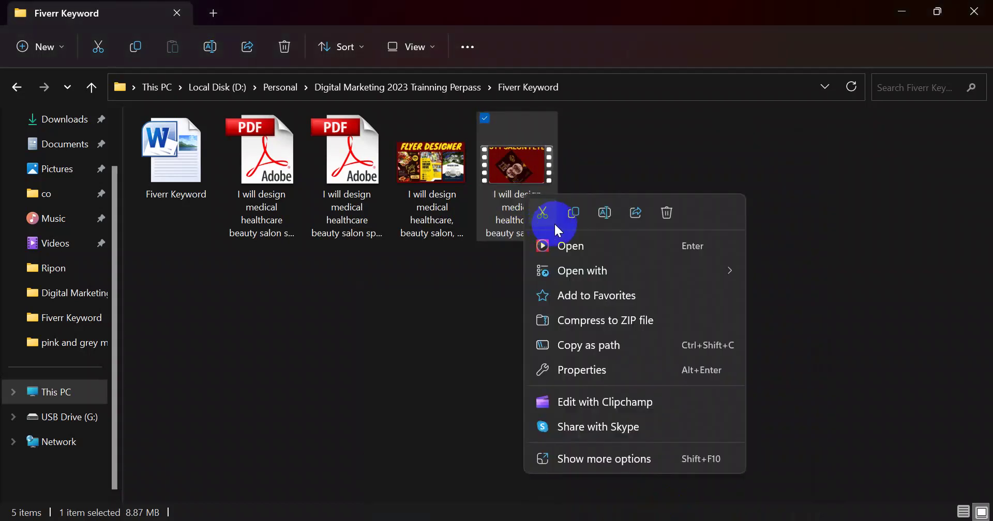
left_click(588, 371)
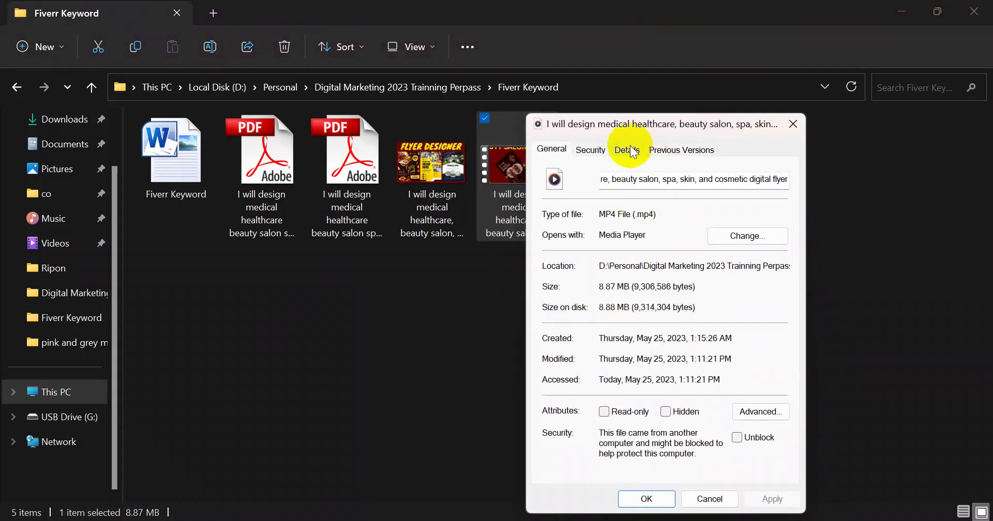
left_click(627, 149)
left_click(691, 235)
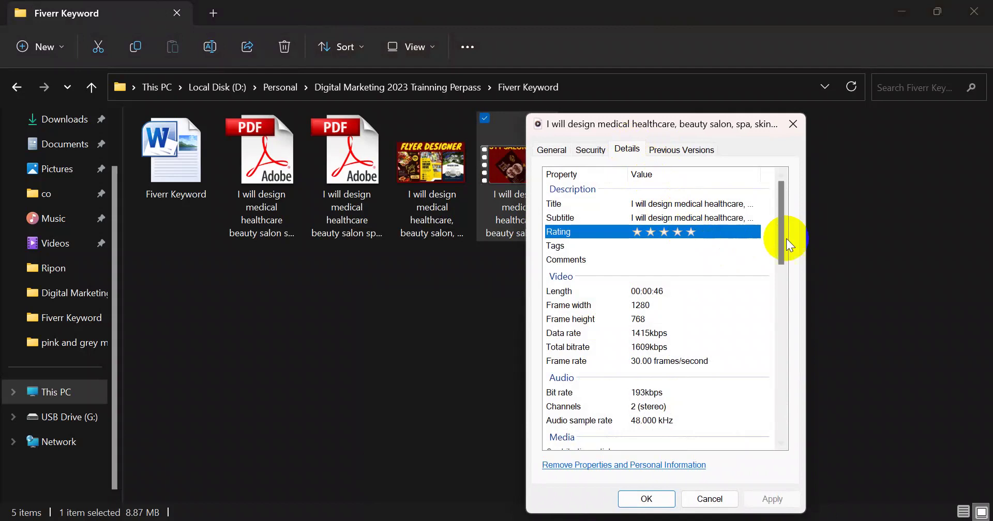
left_click(760, 273)
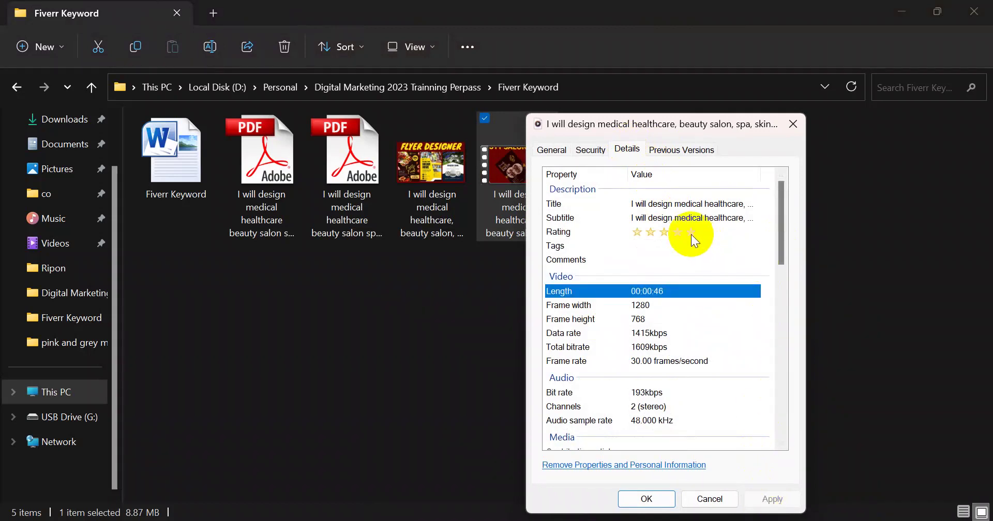
left_click(770, 334)
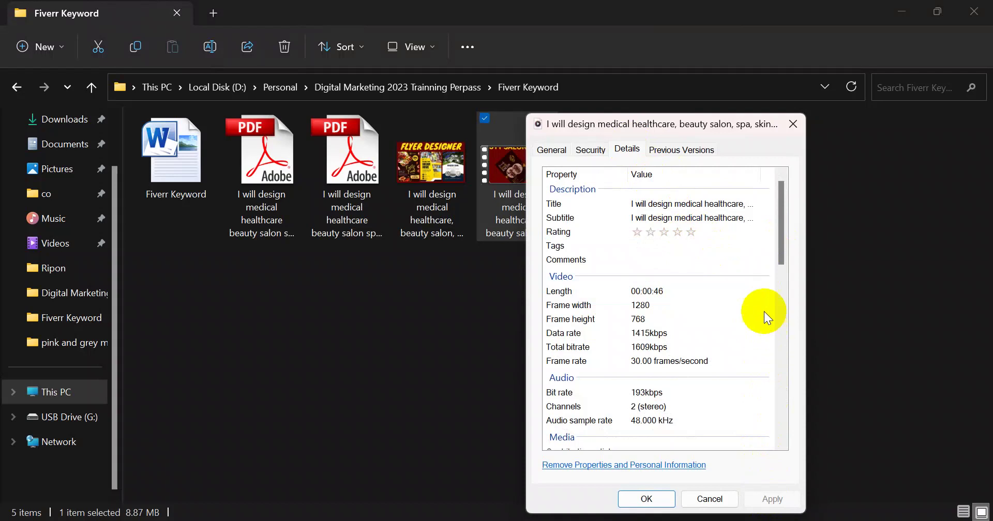
left_click(655, 232)
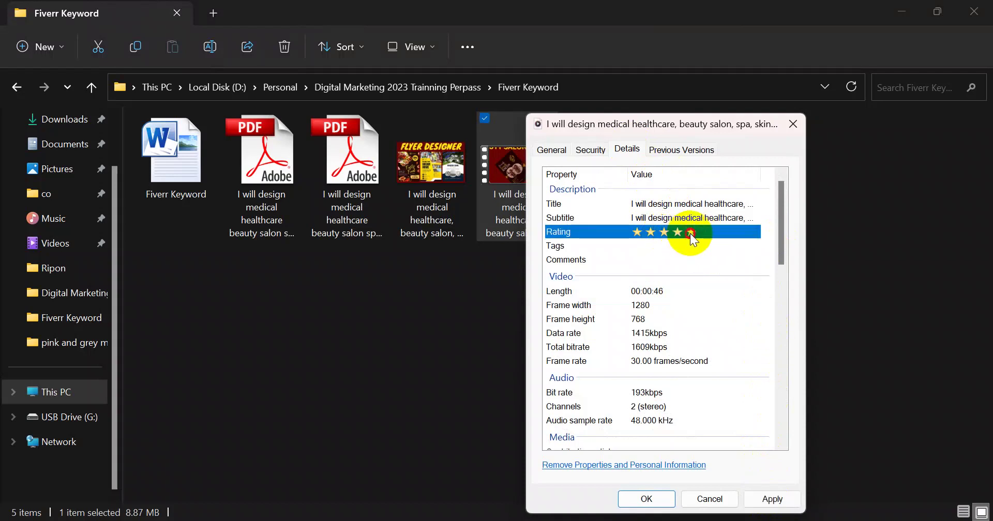
scroll(775, 278, "down", 6)
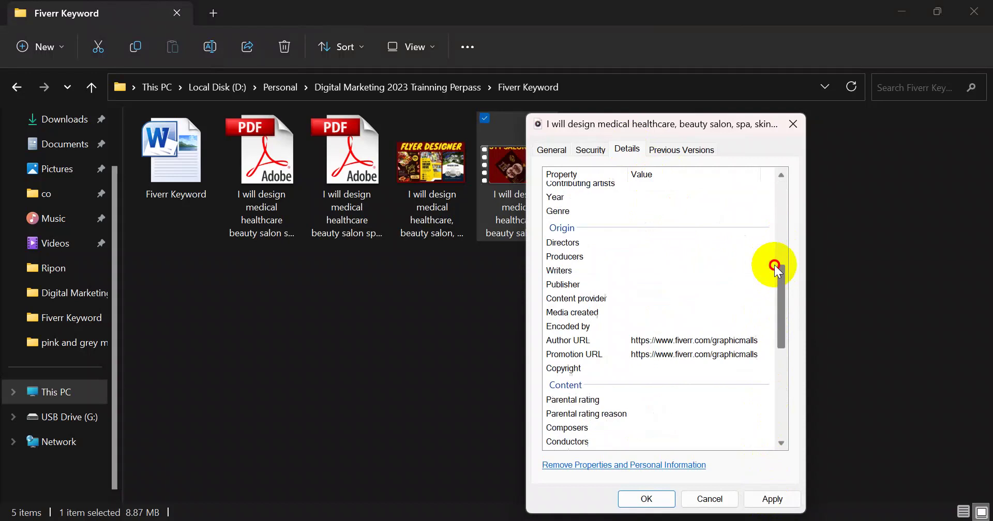
scroll(778, 249, "up", 6)
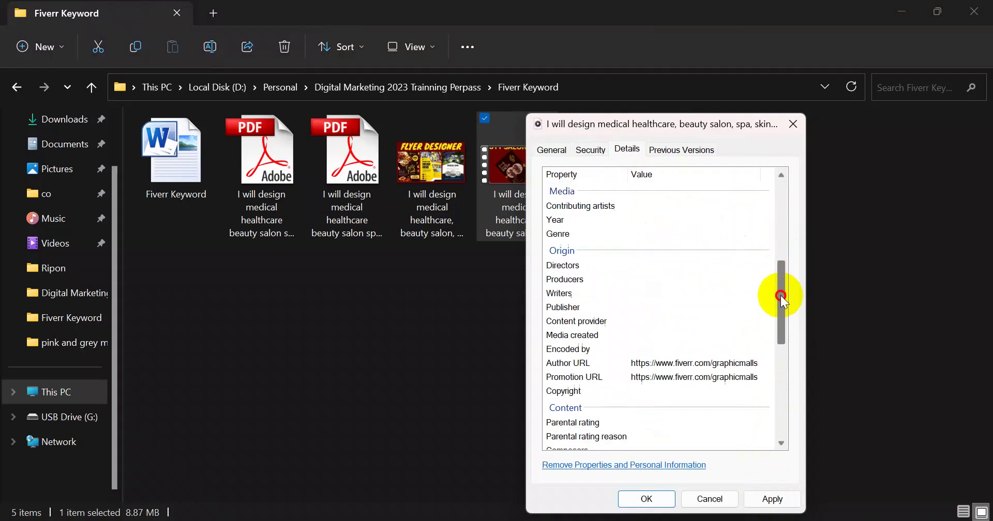
left_click(772, 499)
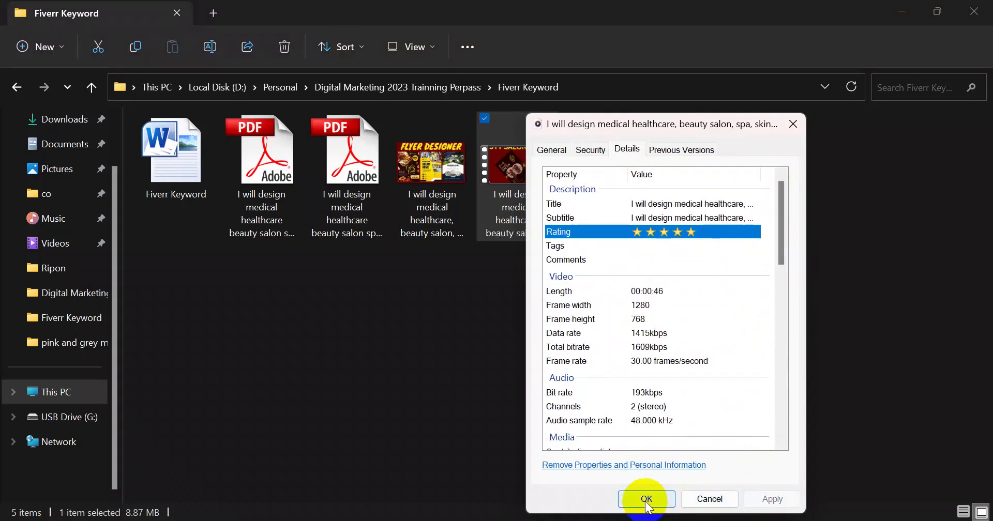
left_click(647, 501)
right_click(525, 220)
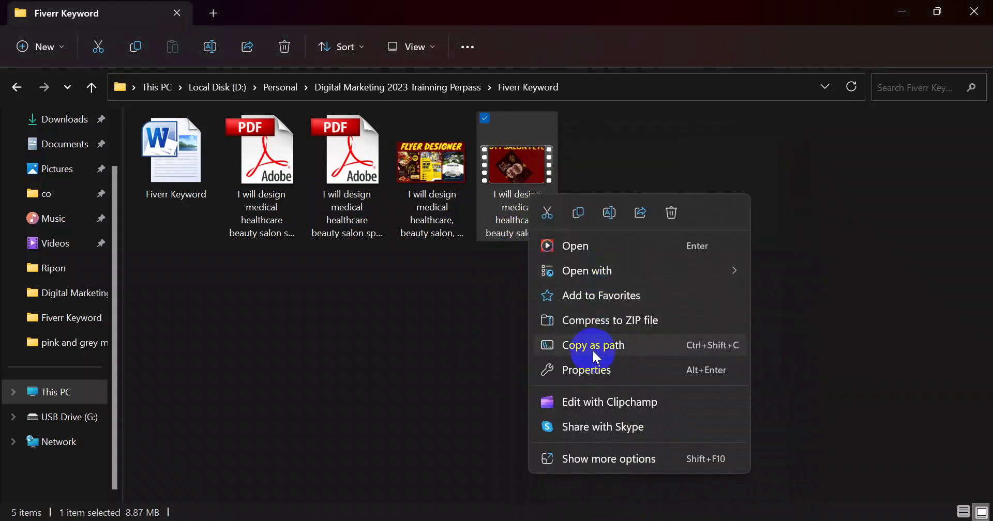
Paste the flyer description into Contributing artists, Directors and Writers
left_click(594, 372)
left_click(634, 153)
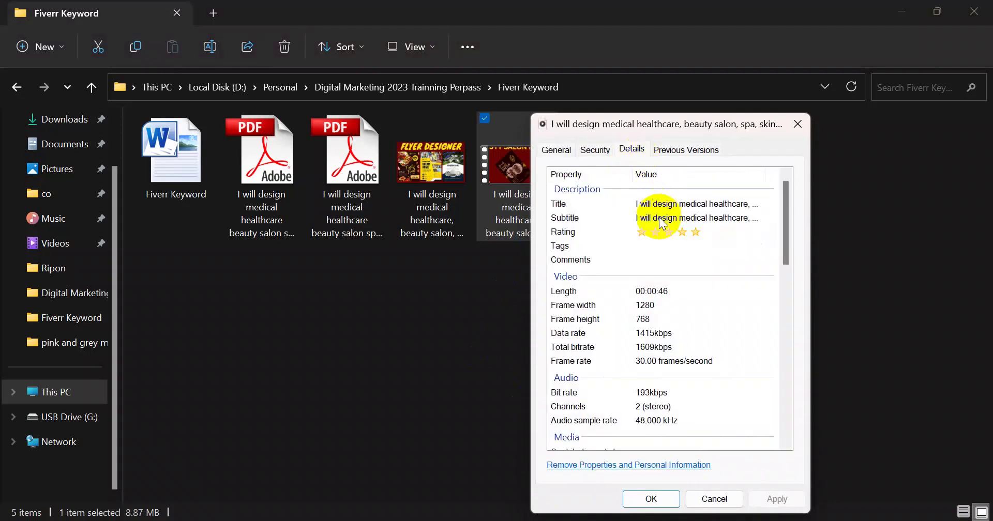
left_click(687, 221)
key("ctrl+c")
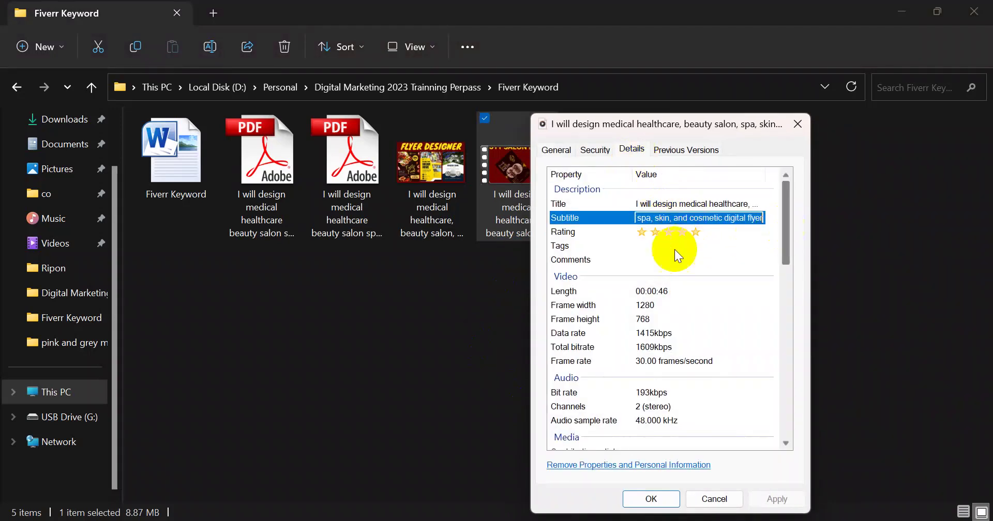
left_click_drag(782, 228, 783, 292)
left_click(676, 258)
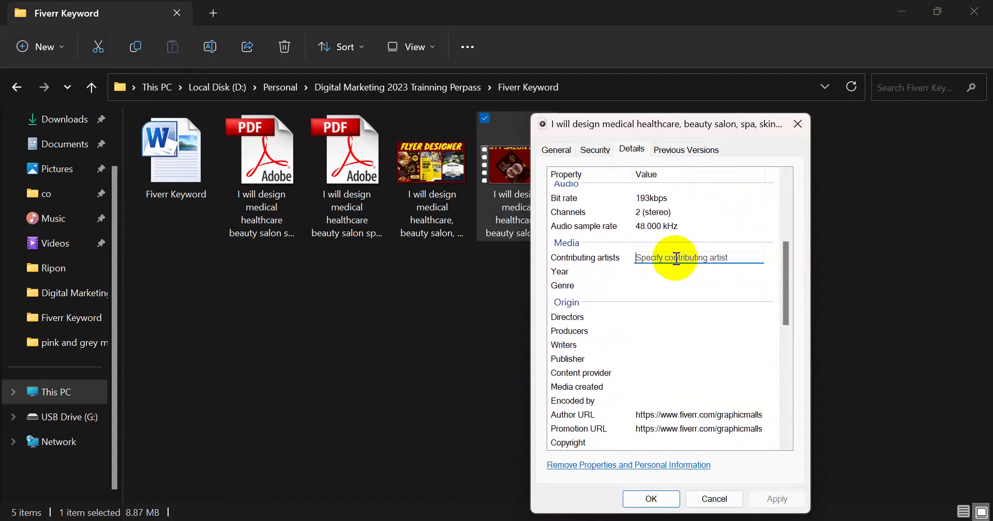
key("ctrl+v")
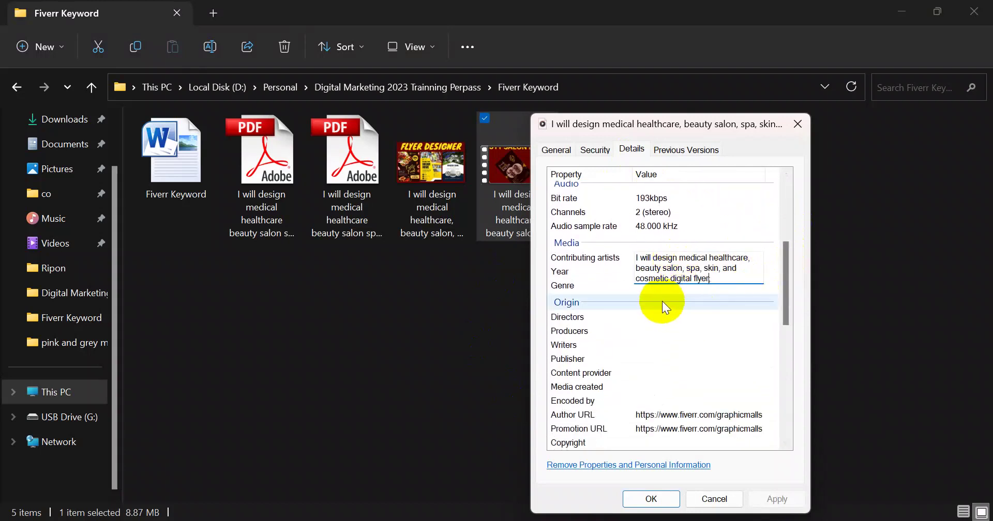
left_click_drag(786, 294, 786, 299)
left_click(672, 277)
key("ctrl+v")
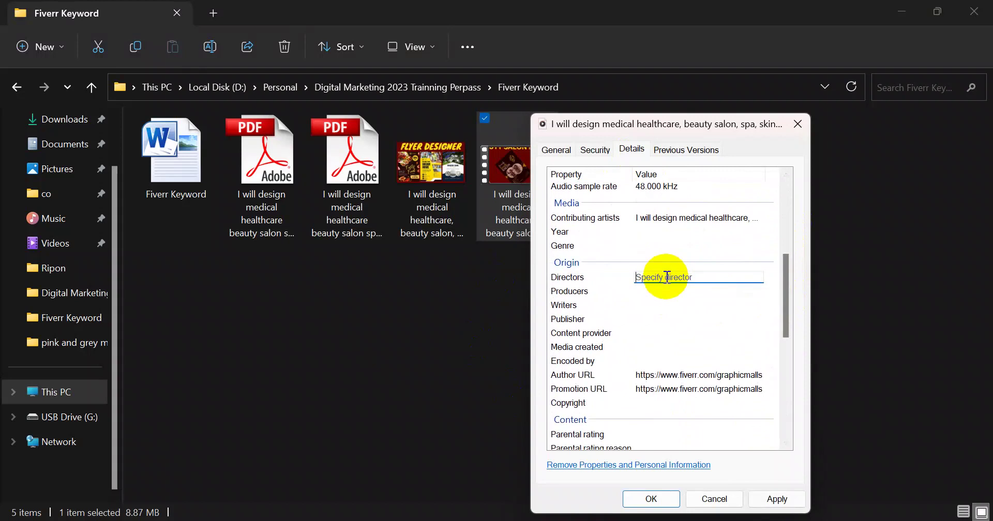
left_click(664, 305)
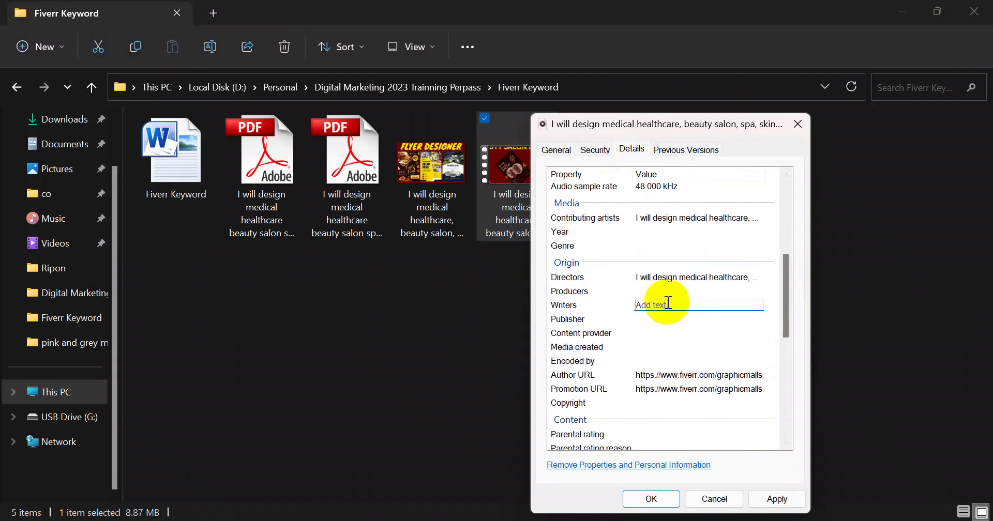
key("ctrl+v")
Paste the flyer description into Producers, Content provider, Publisher and Encoded by
left_click(667, 291)
key("ctrl+v")
left_click(662, 333)
key("ctrl+v")
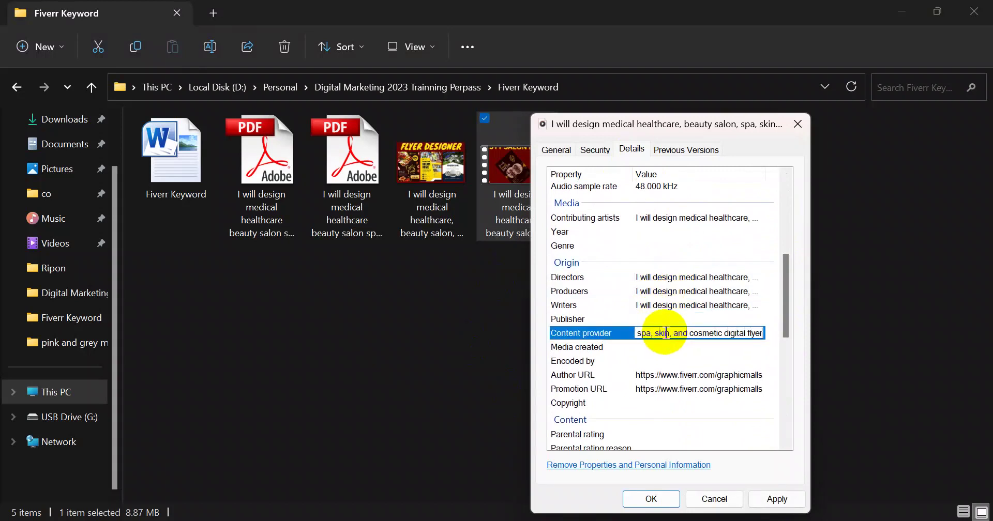
left_click(665, 319)
key("ctrl+v")
left_click(659, 345)
left_click(665, 361)
key("ctrl+v")
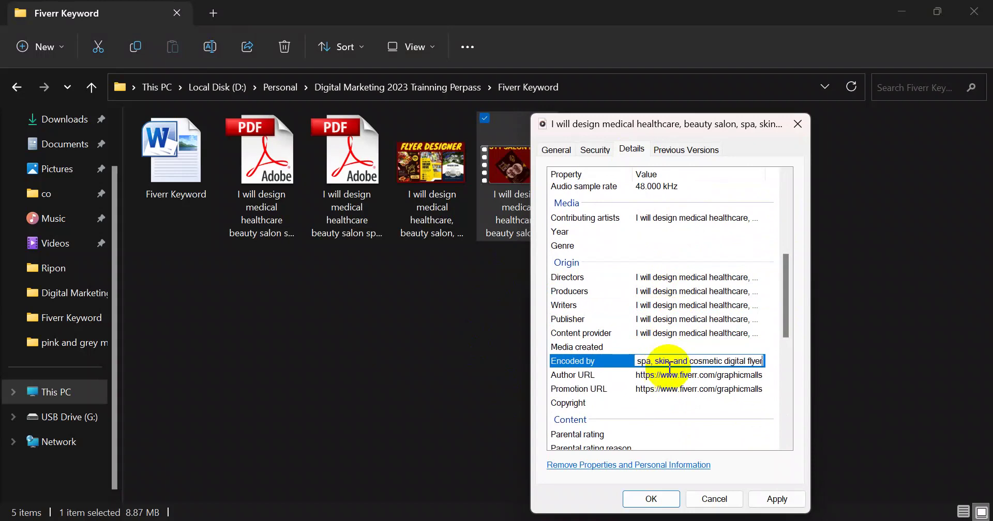
Set the Media created date to May 25, 2023
left_click(654, 349)
left_click(748, 347)
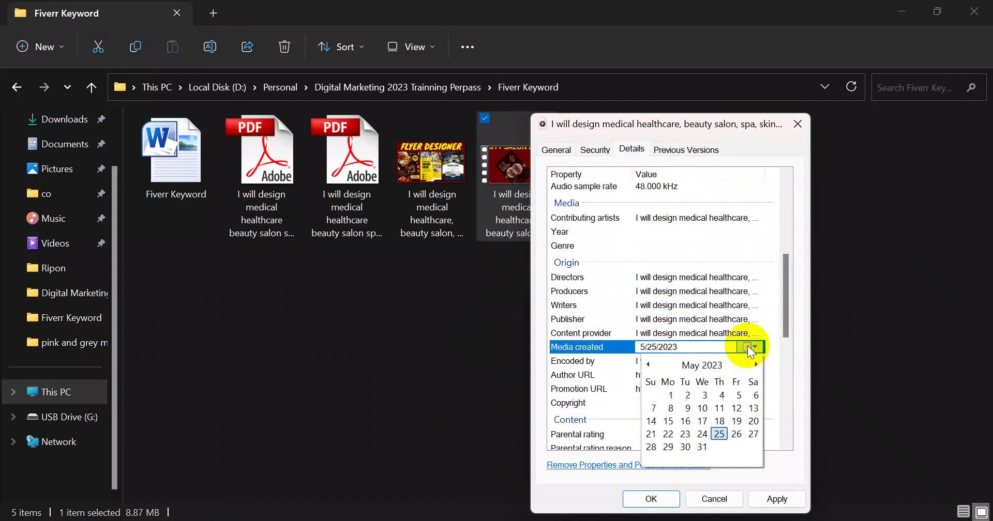
left_click(719, 434)
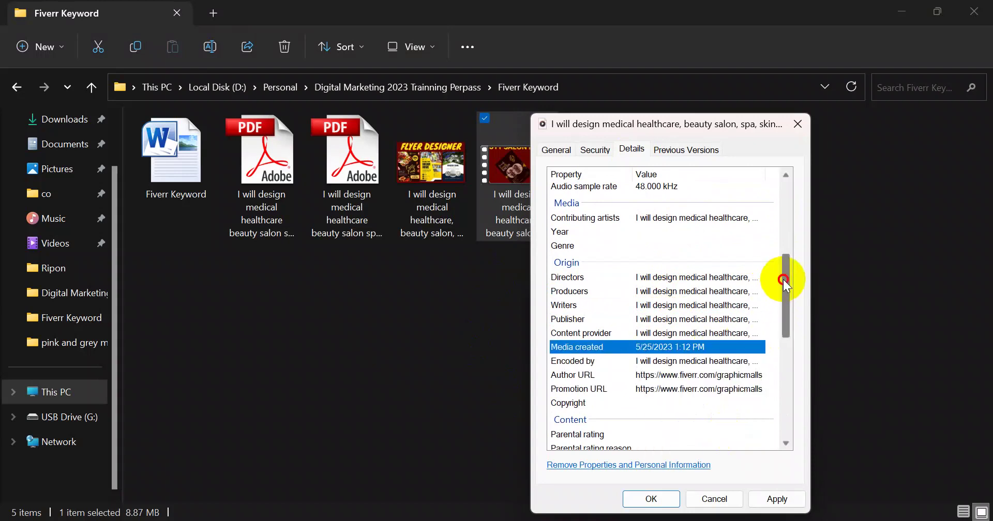
Paste the flyer description into Parental rating, Composers, Period and Conductors
left_click_drag(782, 277, 767, 327)
left_click(676, 239)
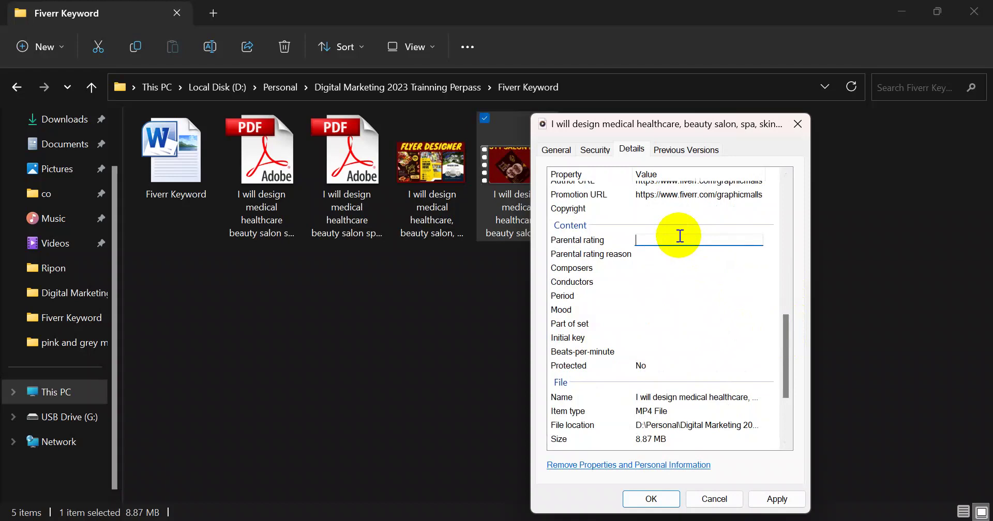
key("ctrl+v")
left_click(677, 268)
key("ctrl+v")
left_click(664, 253)
left_click(667, 295)
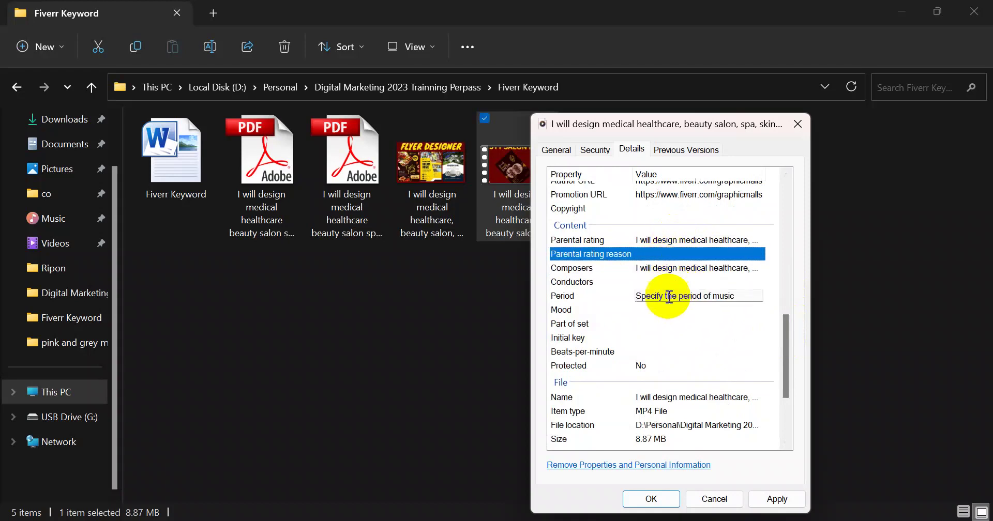
type("I will design medical healthcare, beauty salon, spa, skin, and cosmetic digital flyer")
left_click(664, 281)
type("I will design medical healthcare, beauty salon, spa, skin, and cosmetic digital flyer")
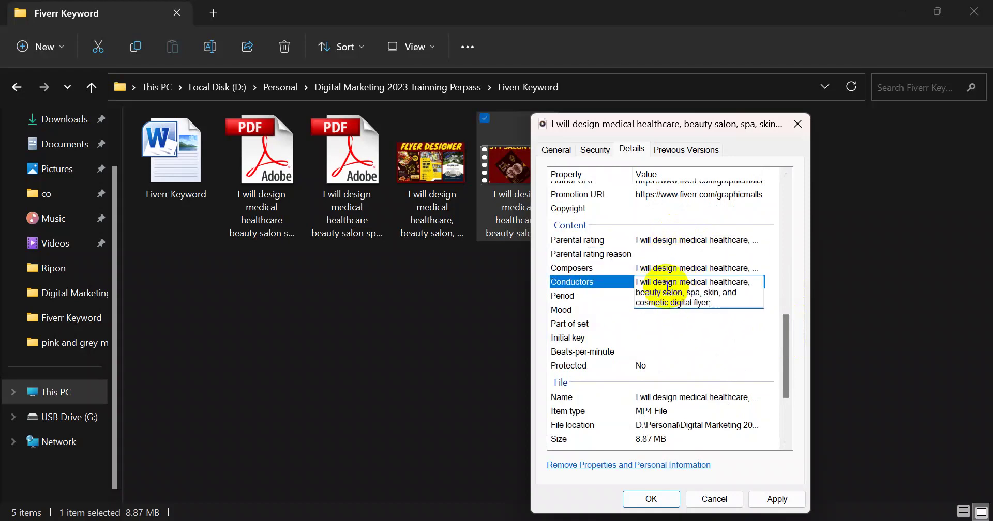
left_click(663, 323)
Paste the flyer description into Mood, Part of set, Initial key and Beats-per-minute
left_click(661, 310)
type("I will design medical healthcare, beauty salon, spa, skin, and cosmetic digital flyer")
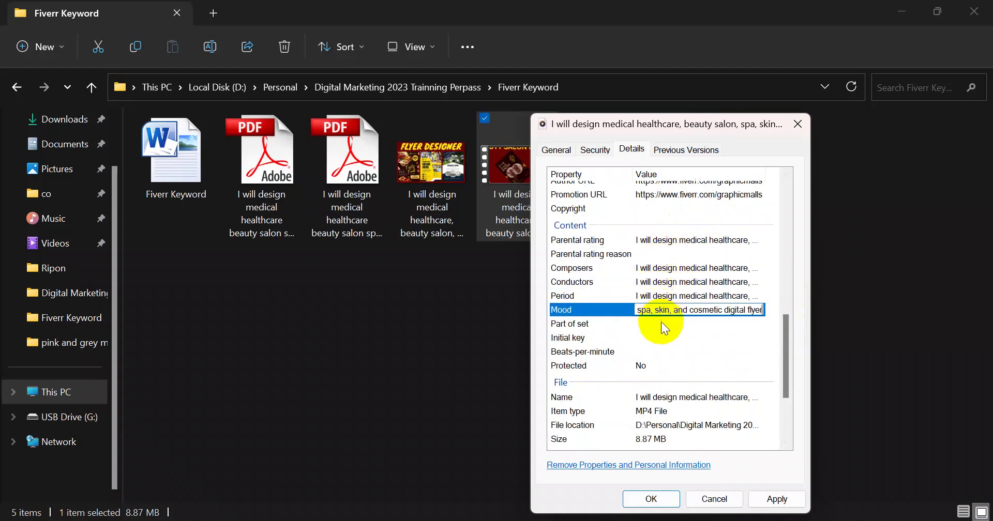
left_click(660, 322)
type("I will design medical healthcare, beauty salon, spa, skin, and cosmetic digital flyer")
left_click(666, 338)
type("I will design medical healthcare, beauty salon, spa, skin, and cosmetic digital flyer")
left_click(667, 351)
type("I will design medical healthcare, beauty salon, spa, skin, and cosmetic digital flyer")
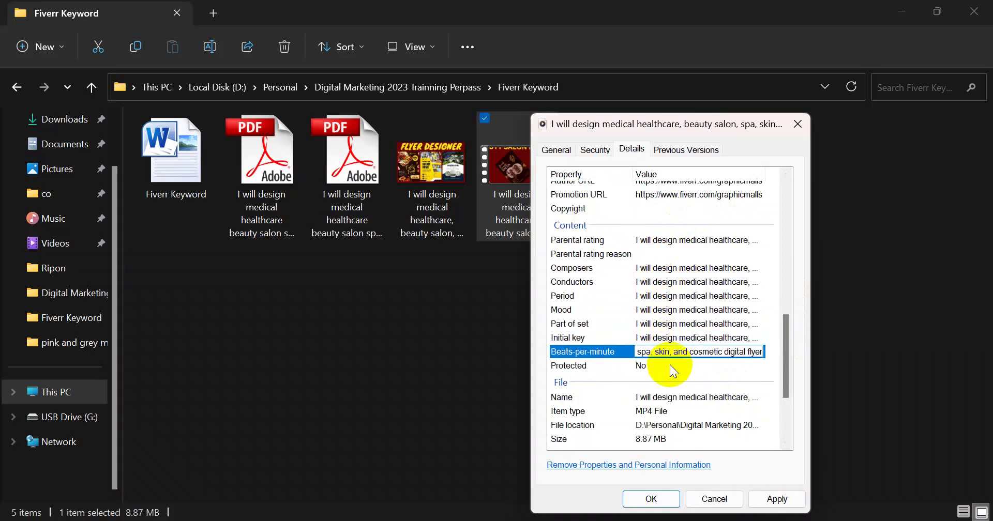
left_click_drag(782, 348, 783, 393)
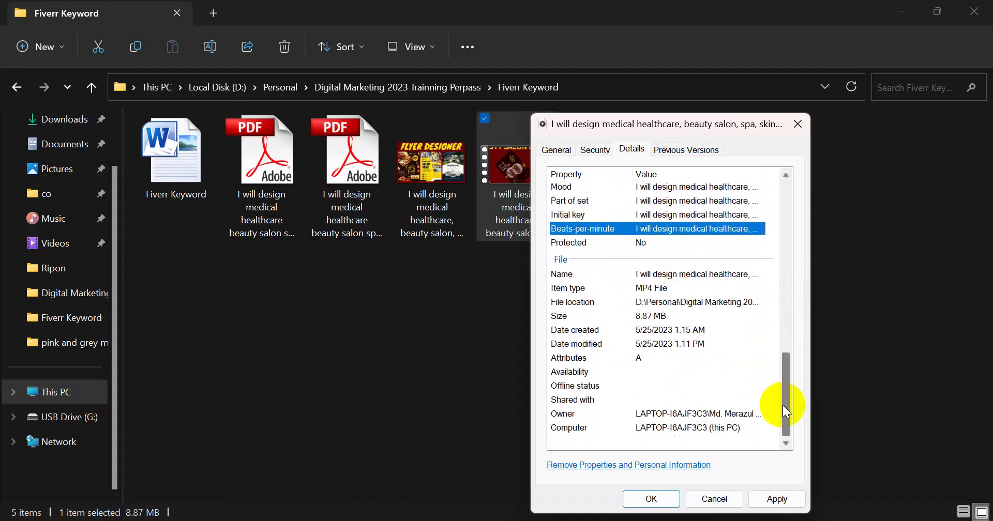
left_click(677, 373)
left_click(675, 388)
left_click(677, 400)
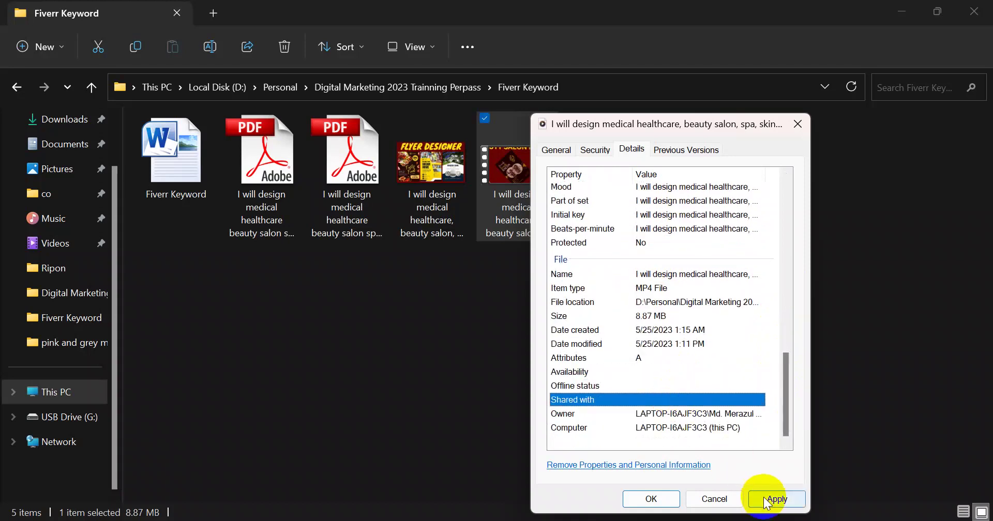
Apply the metadata changes and close the video's properties
left_click(773, 499)
left_click(647, 499)
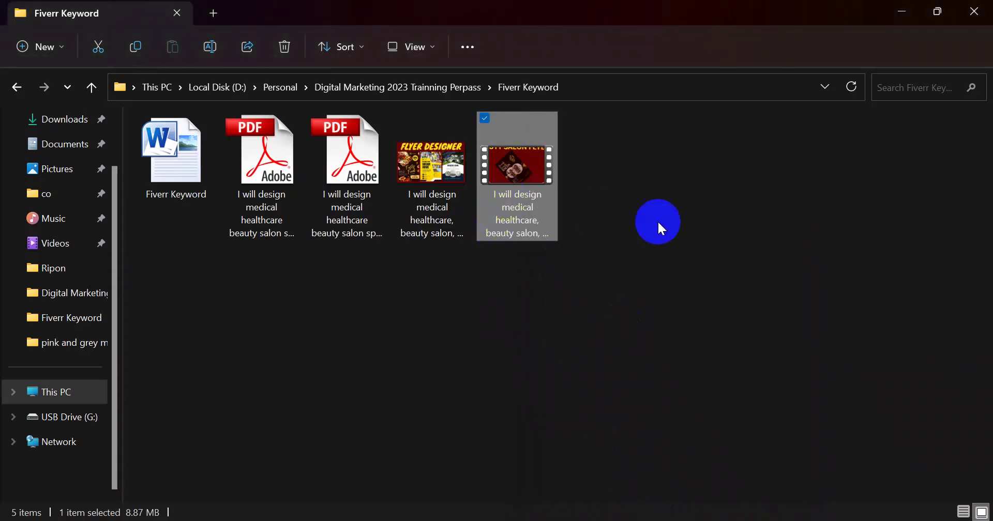
right_click(527, 220)
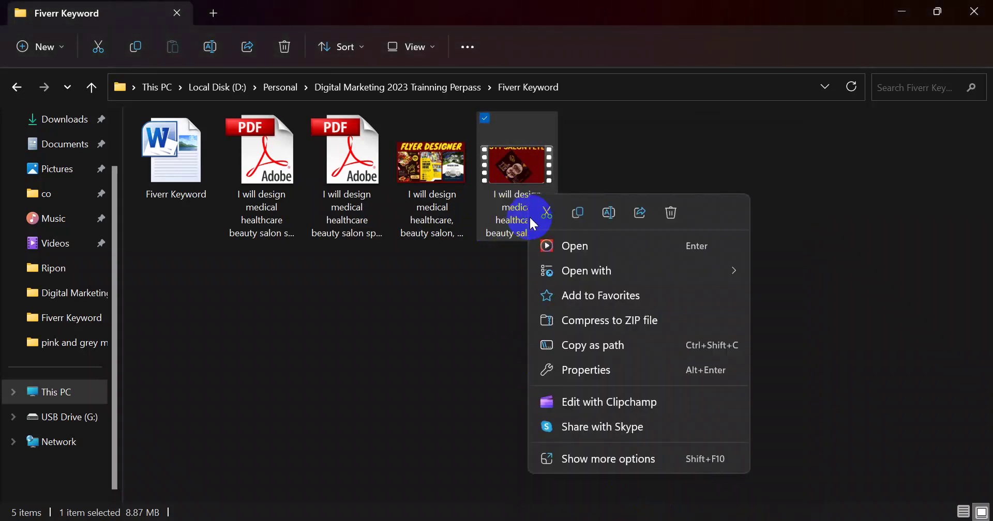
Reopen the video's Details and review its Tags and Comments fields, then go to the keyword document
left_click(591, 367)
left_click(634, 153)
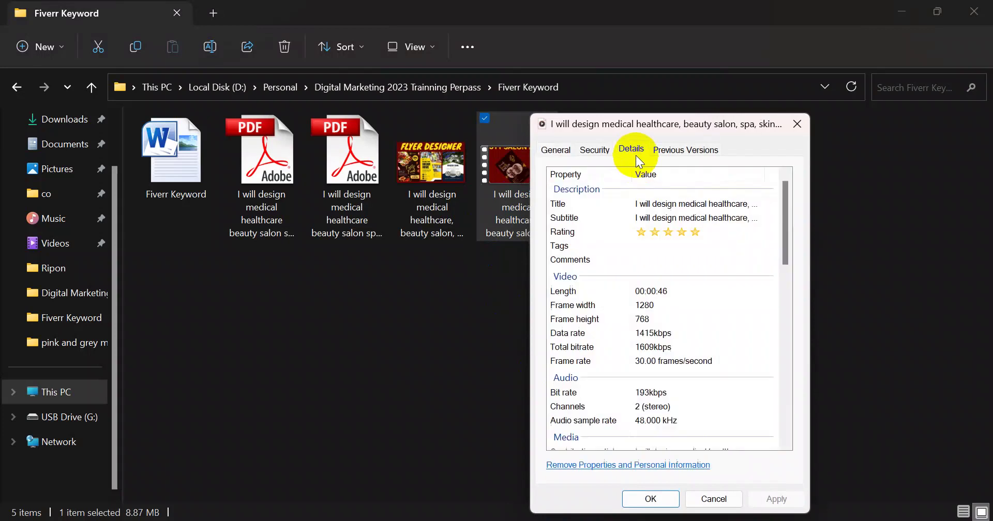
mouse_move(785, 215)
left_mouse_down()
mouse_move(785, 226)
mouse_move(787, 210)
left_mouse_up()
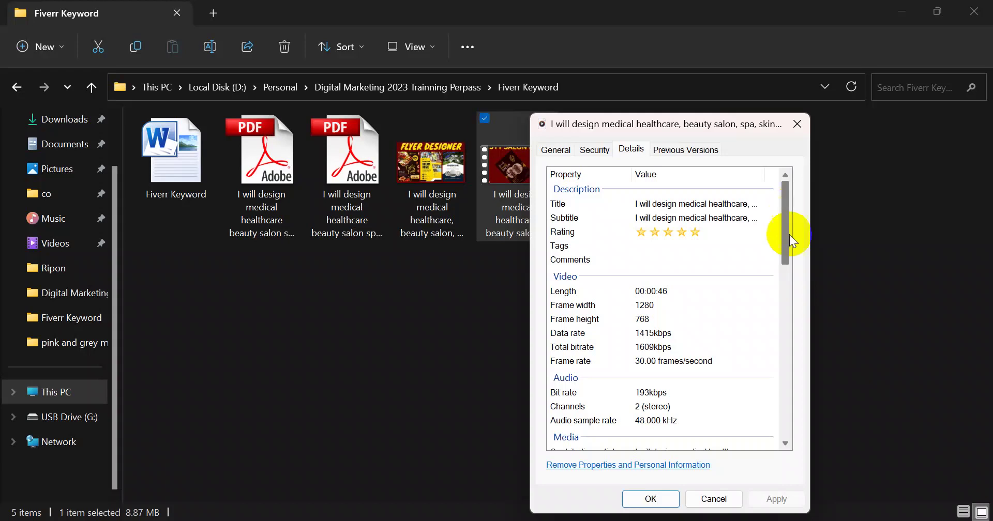
left_click(643, 246)
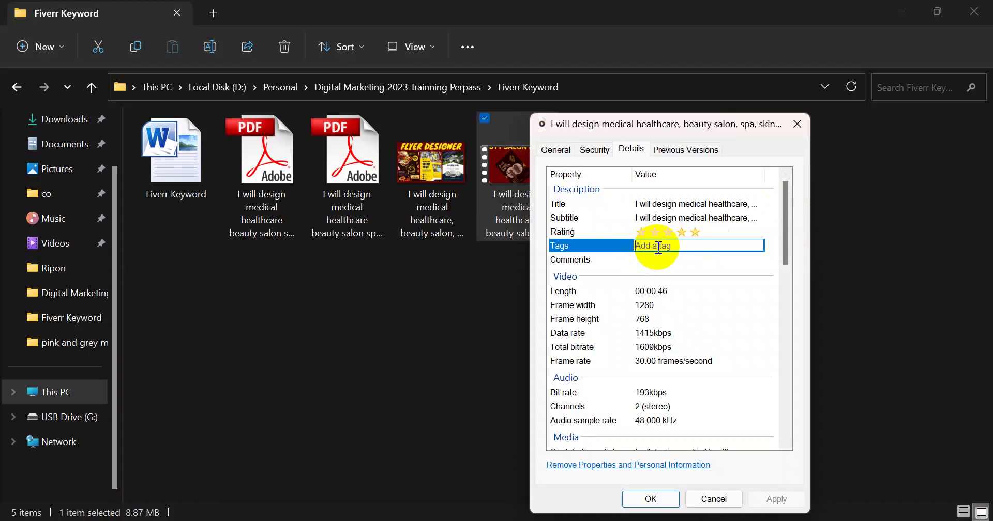
left_click(650, 264)
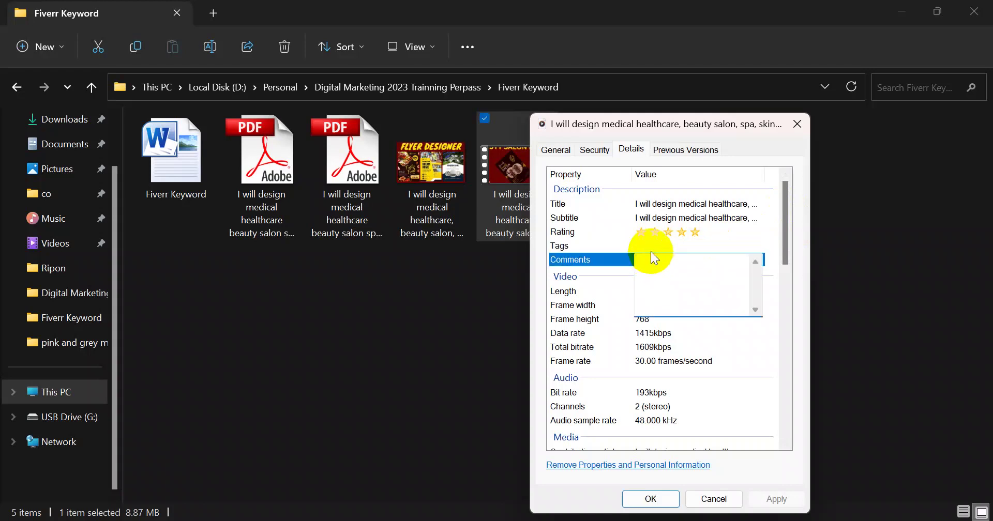
left_click(650, 251)
left_click(652, 257)
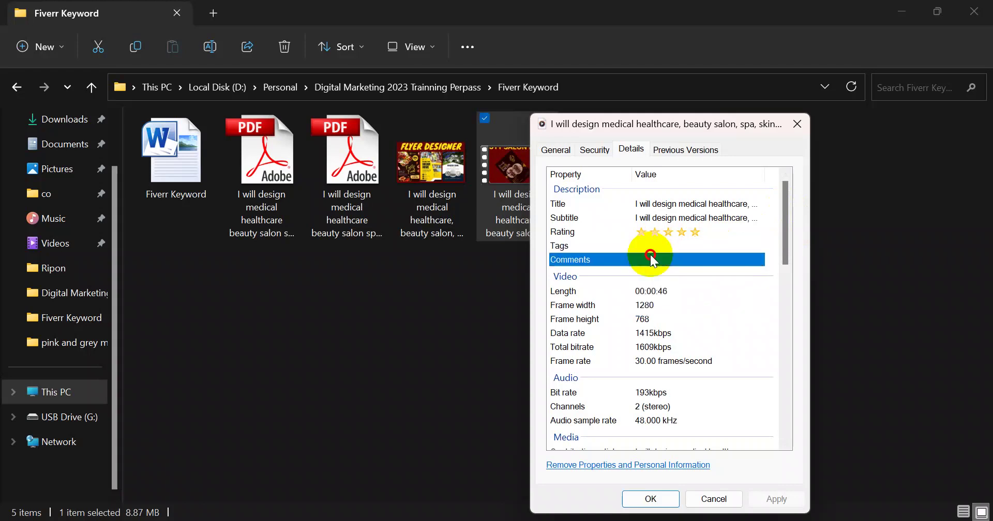
left_click(654, 246)
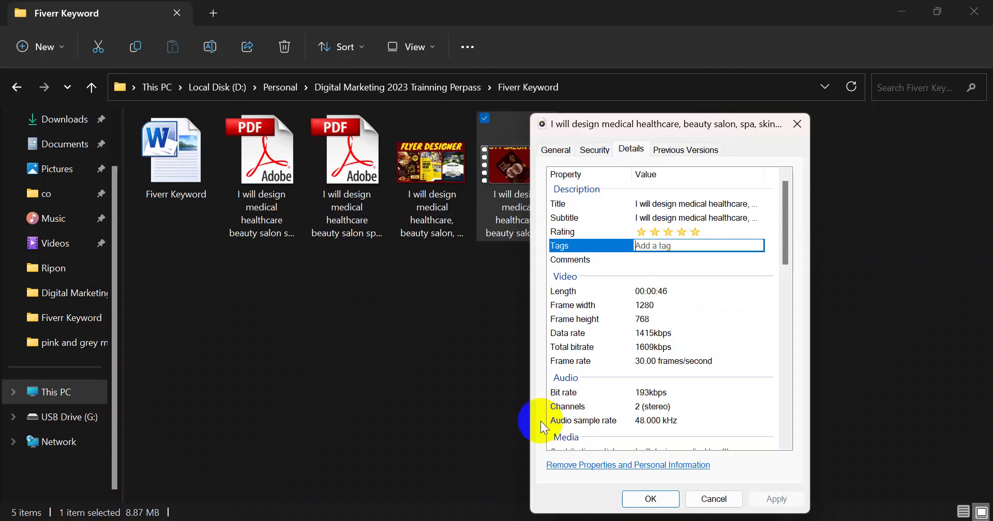
key("alt+Tab")
Select the whole keyword paragraph, from medical through video, in the document
scroll(409, 372, "down", 14)
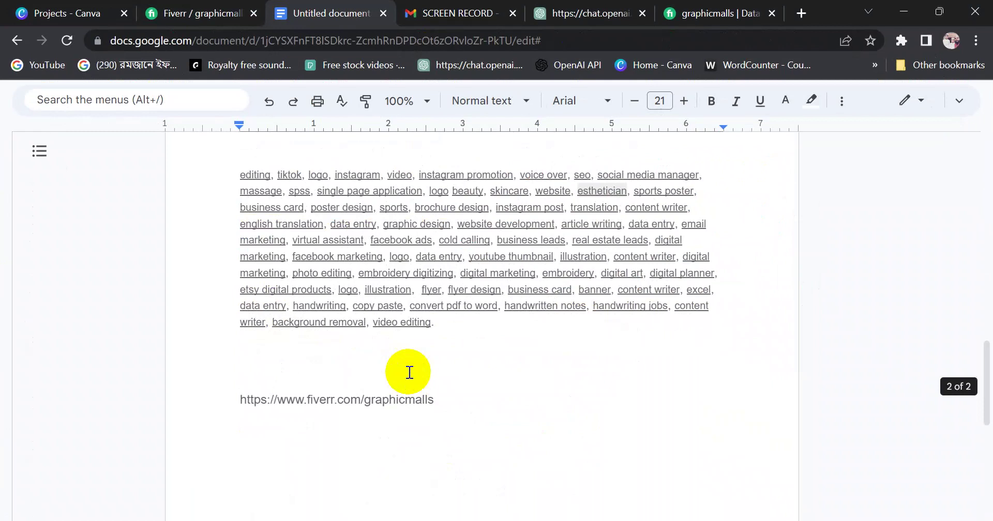
scroll(411, 364, "up", 5)
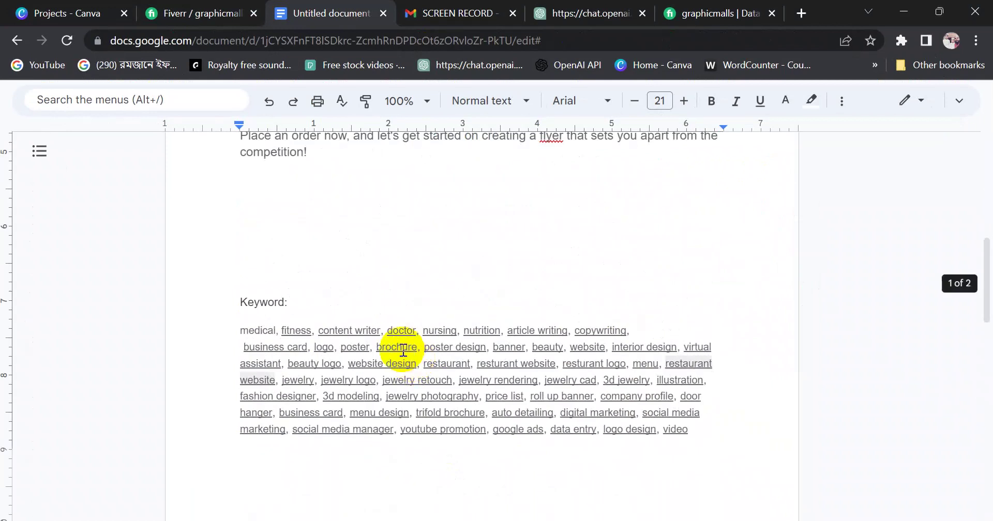
left_click_drag(240, 331, 472, 438)
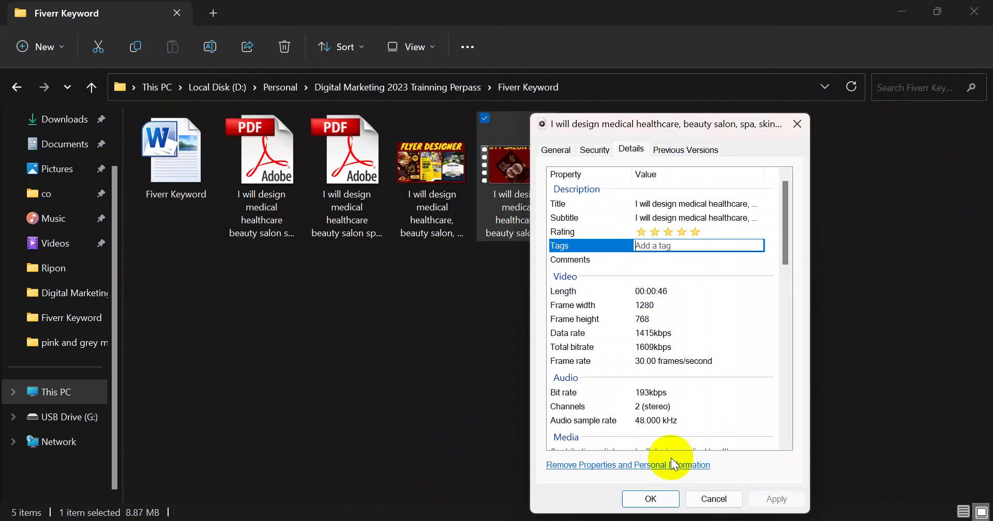
Paste the keyword list into the video's Tags and Comments and save the properties
key("ctrl+v")
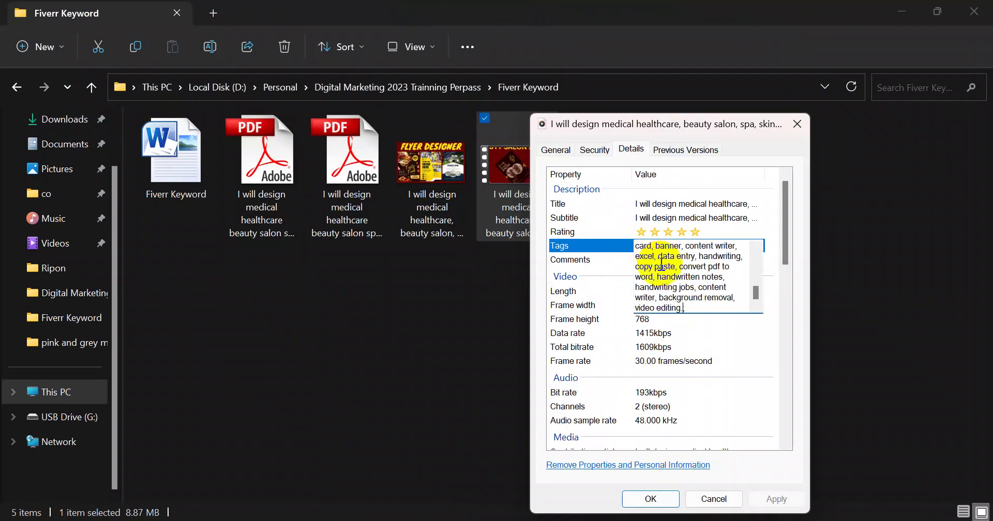
left_click(660, 260)
key("ctrl+v")
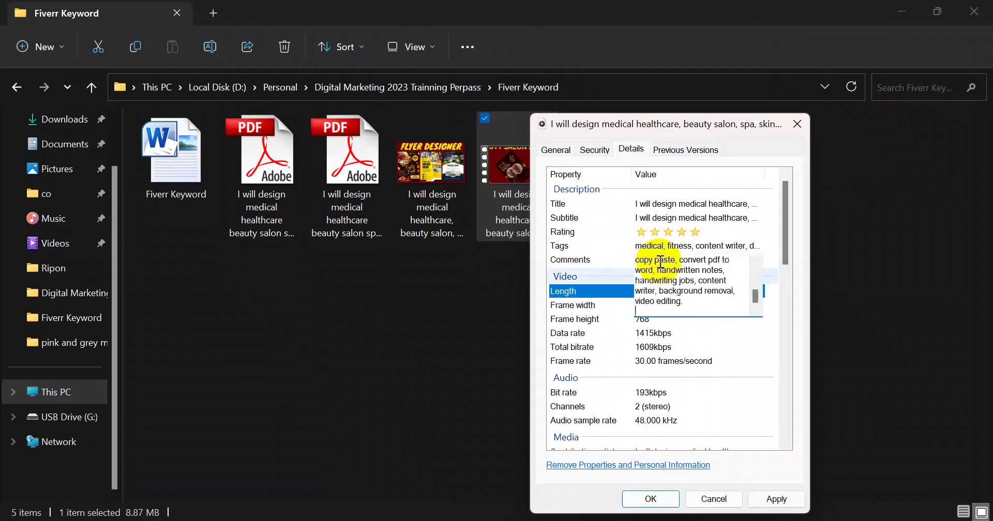
left_click(771, 502)
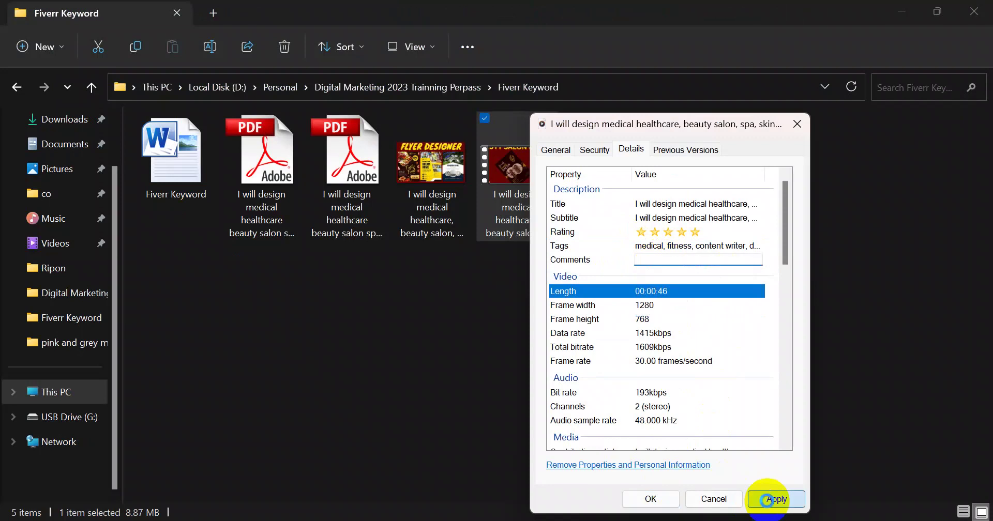
left_click(646, 504)
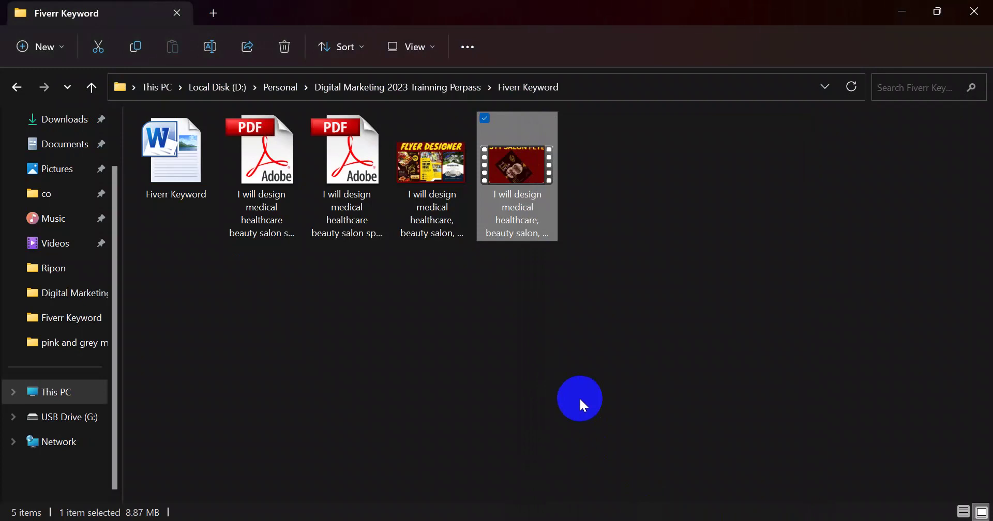
Paste the keyword list into the video's Tags and save the properties
left_click(571, 331)
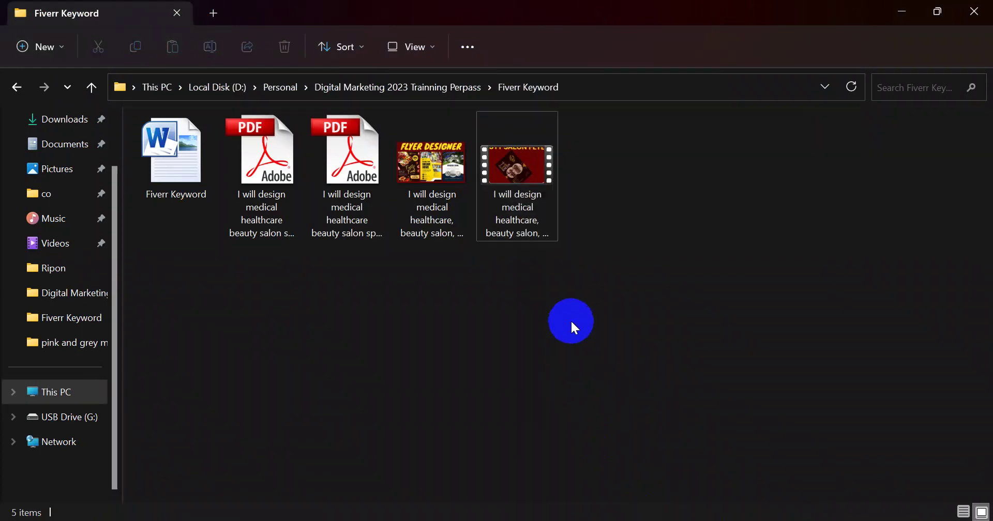
right_click(533, 211)
left_click(562, 368)
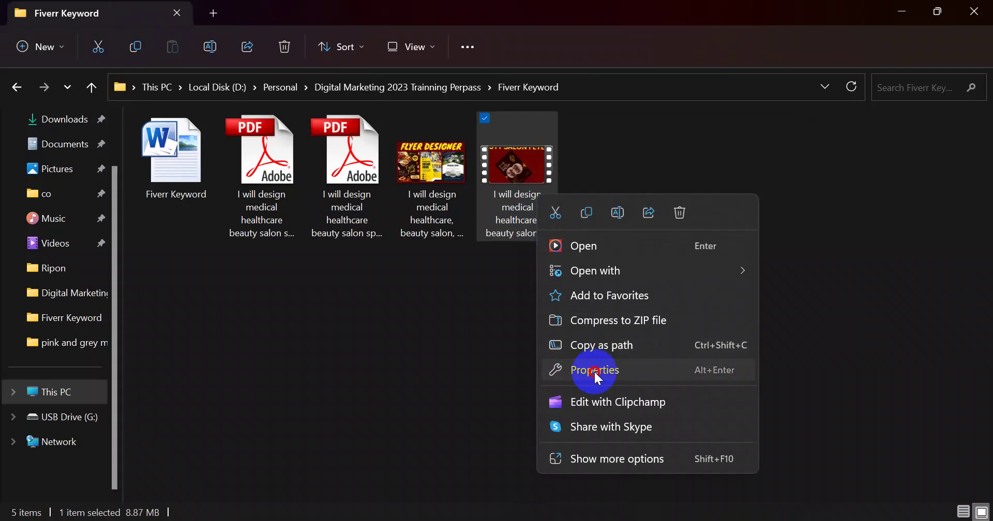
left_click(644, 150)
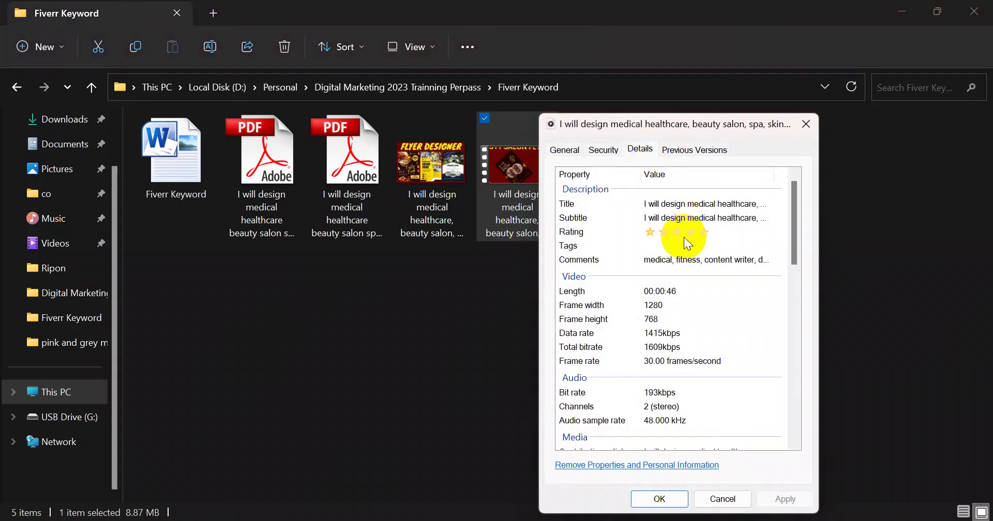
left_click(667, 247)
key("ctrl+v")
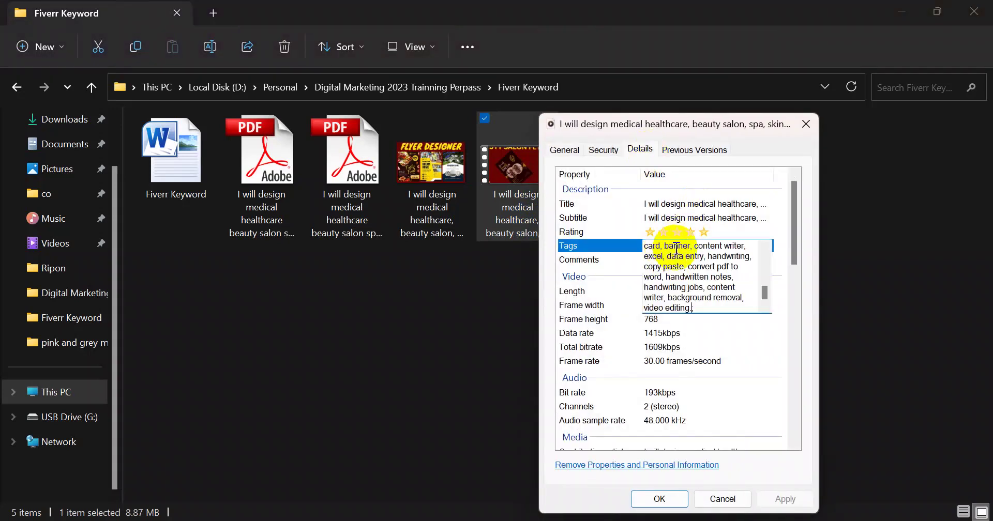
left_click(783, 401)
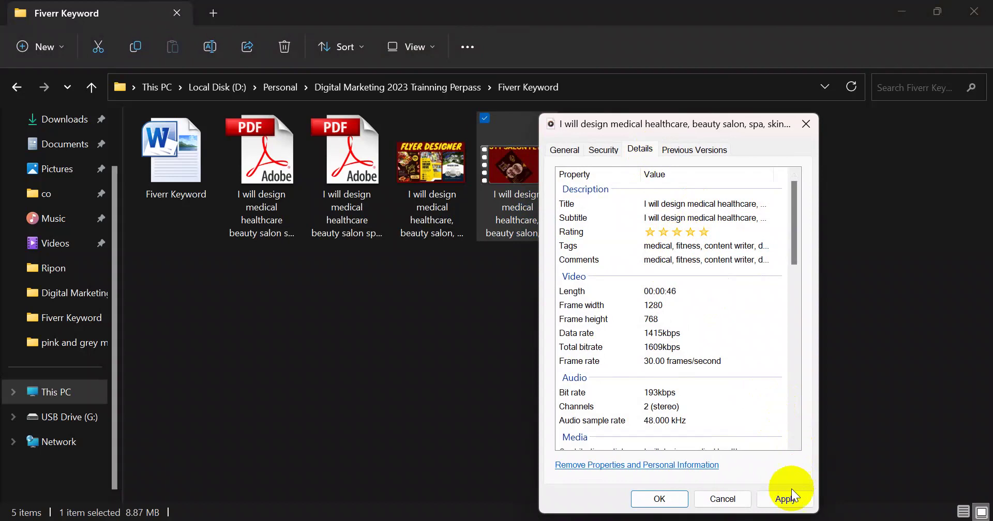
left_click(667, 498)
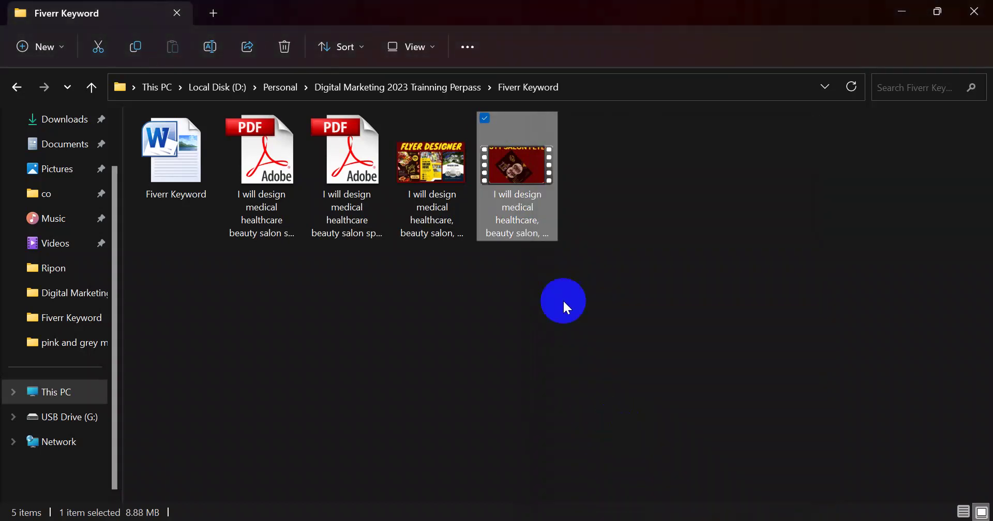
Set the video's Year to 2023 and paste the flyer title into Genre, then save
right_click(542, 213)
left_click(582, 371)
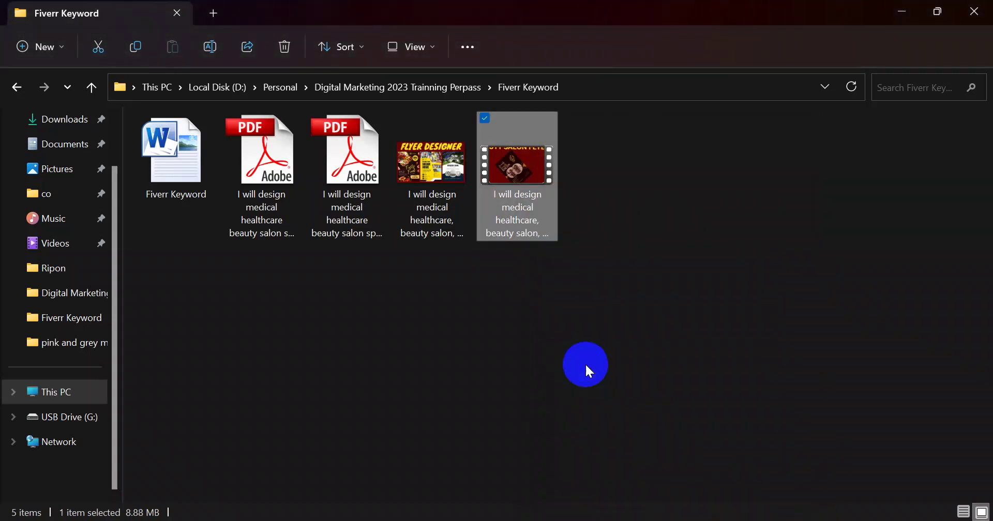
left_click(647, 149)
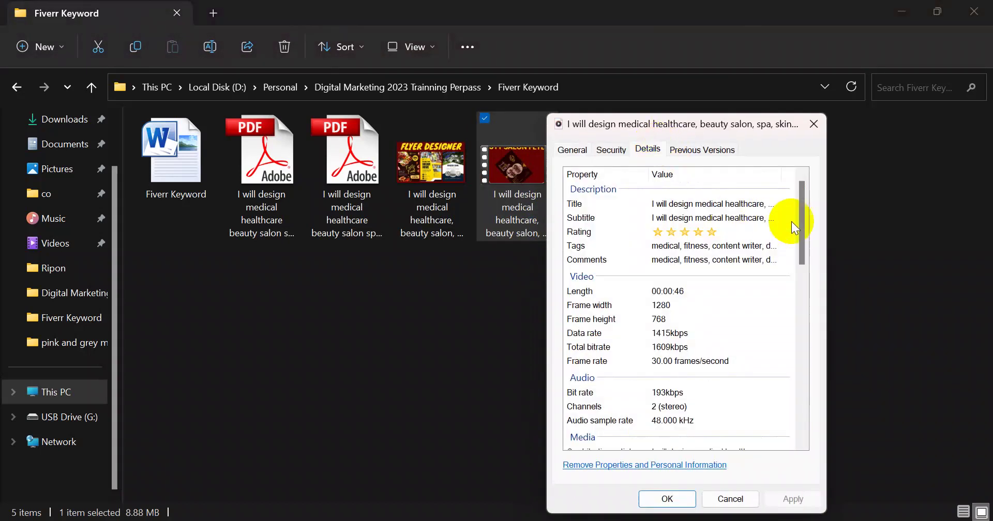
left_click_drag(797, 212, 798, 259)
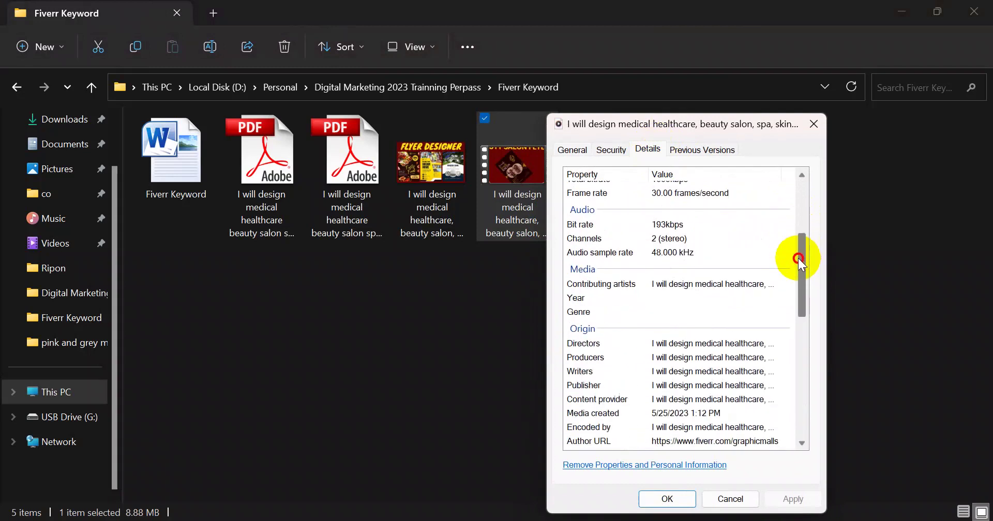
left_click(677, 298)
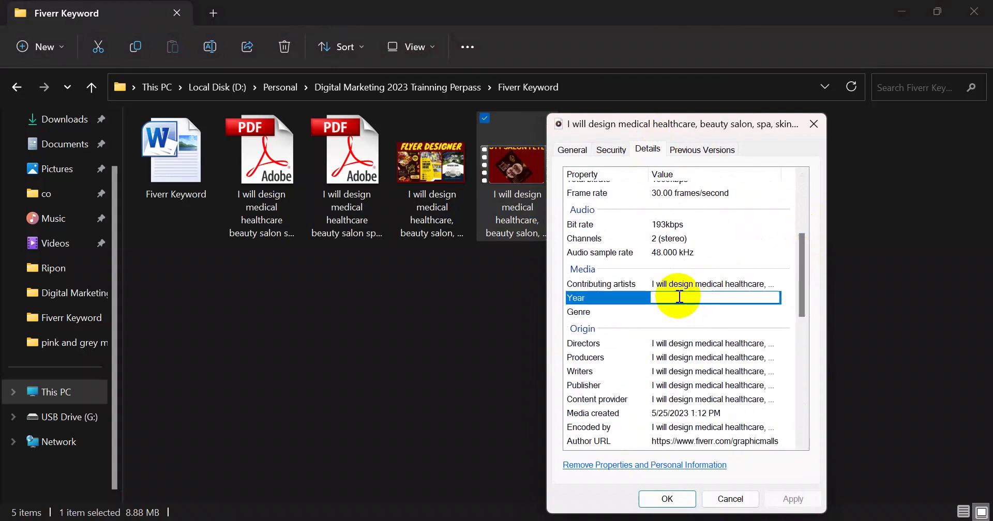
type("2023")
left_click(674, 312)
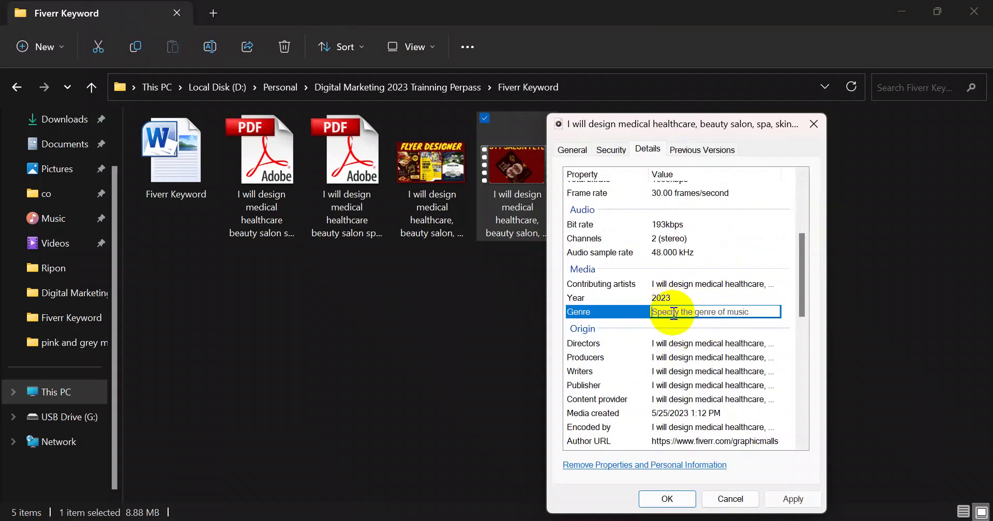
left_click(681, 284)
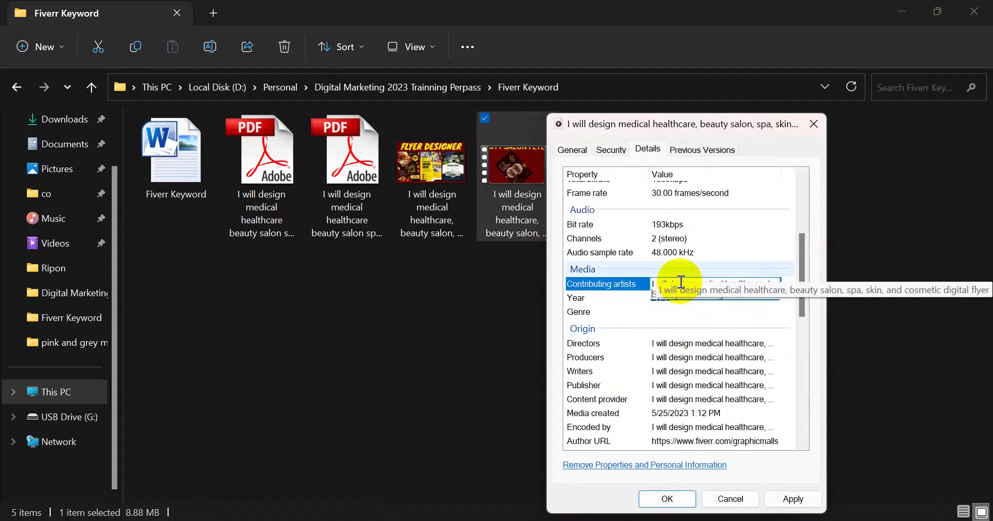
left_click_drag(679, 284, 673, 284)
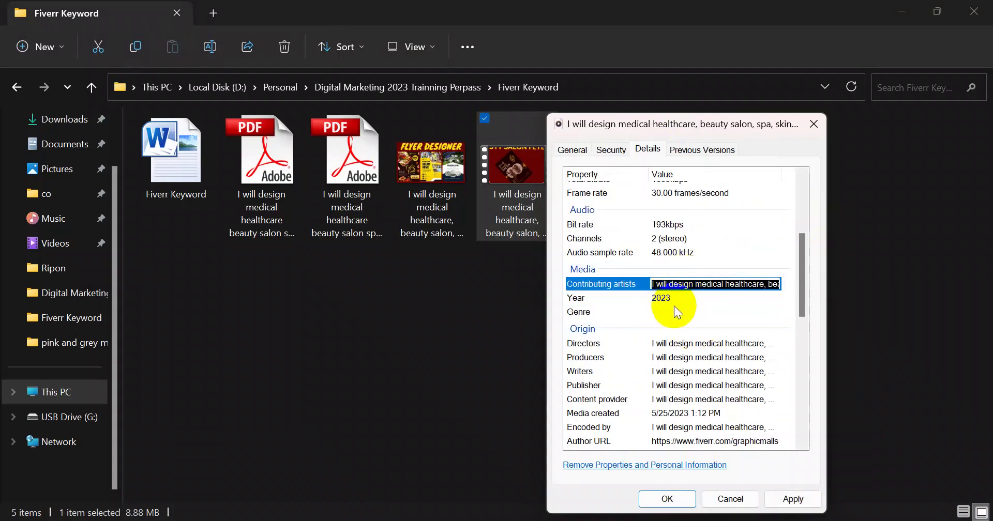
left_click(667, 313)
type("I will design medical healthcare, beauty salon, spa, skin, cosmetic digital flyer")
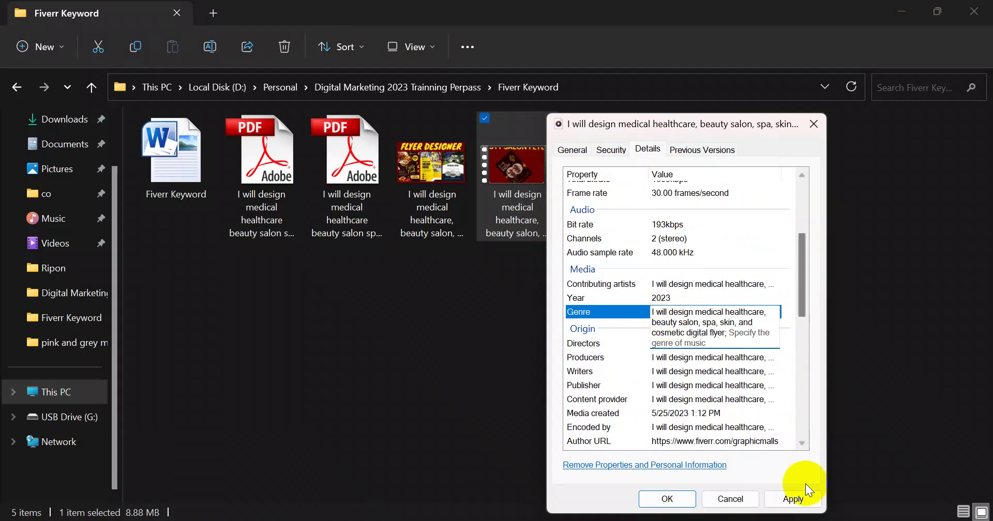
left_click(798, 499)
left_click(667, 499)
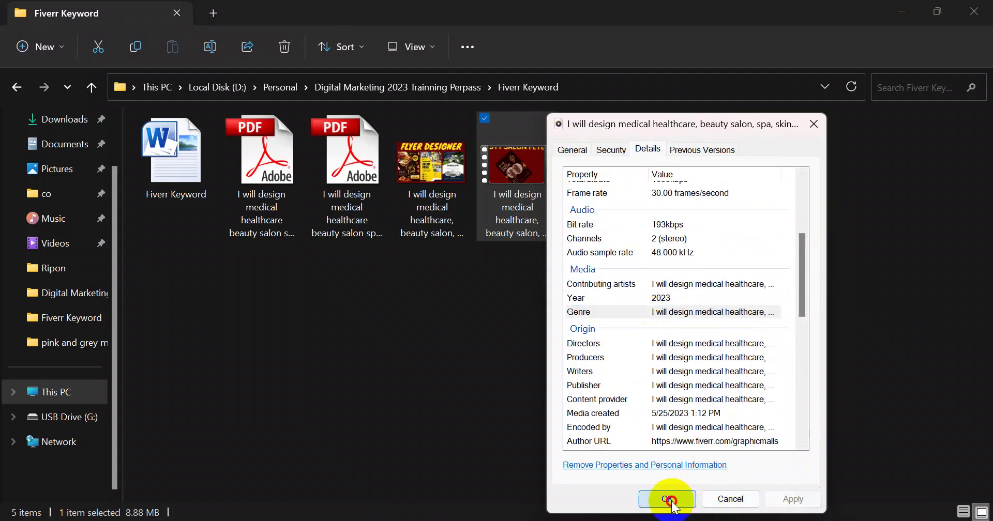
right_click(535, 220)
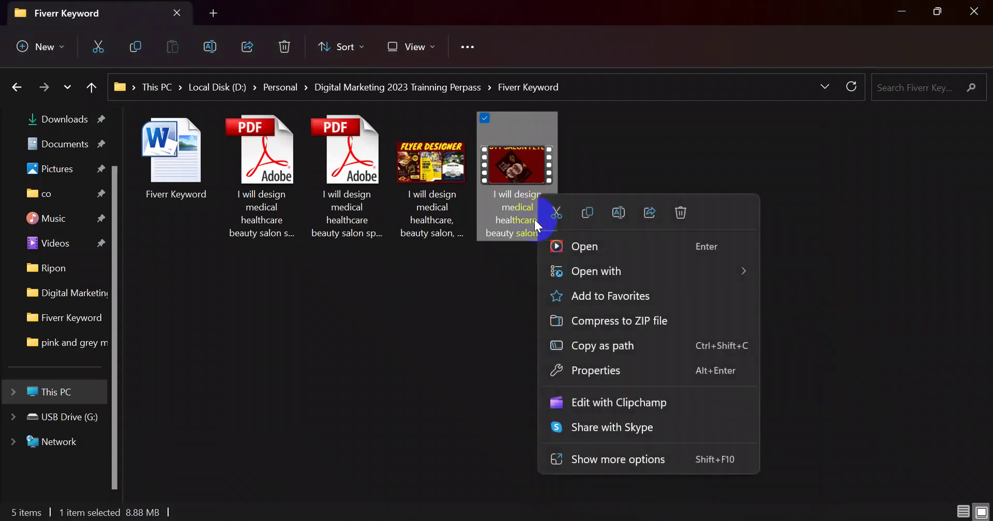
left_click(597, 371)
left_click(646, 179)
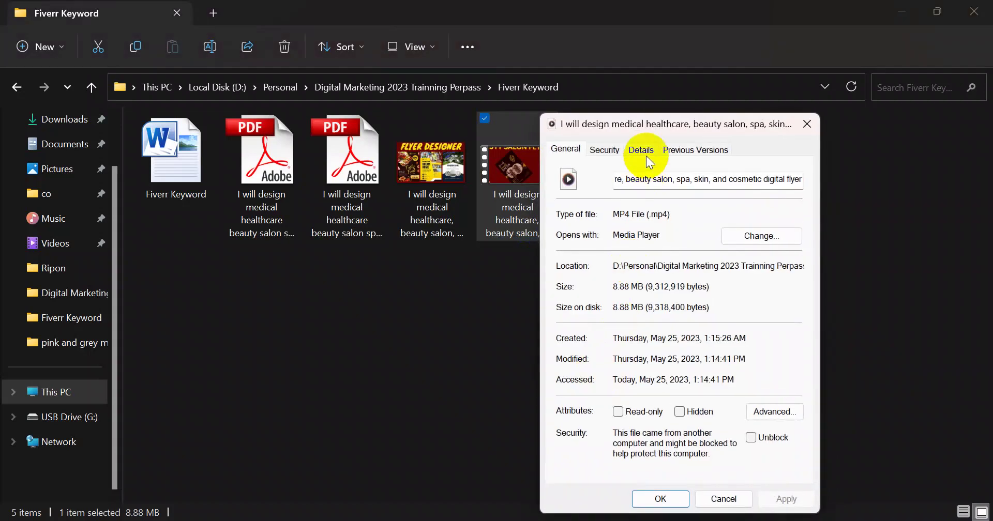
left_click(647, 155)
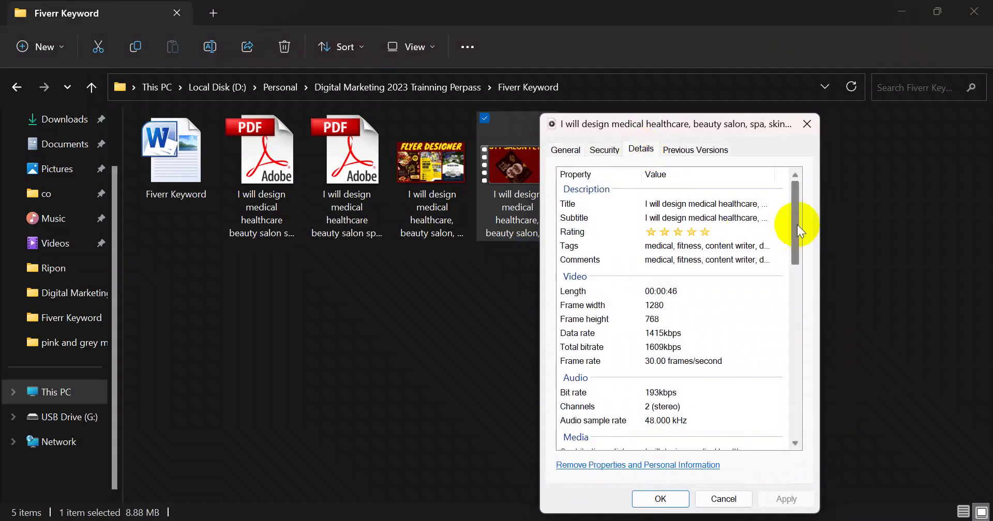
left_click_drag(797, 226, 802, 355)
left_click_drag(804, 366, 805, 155)
left_click(804, 124)
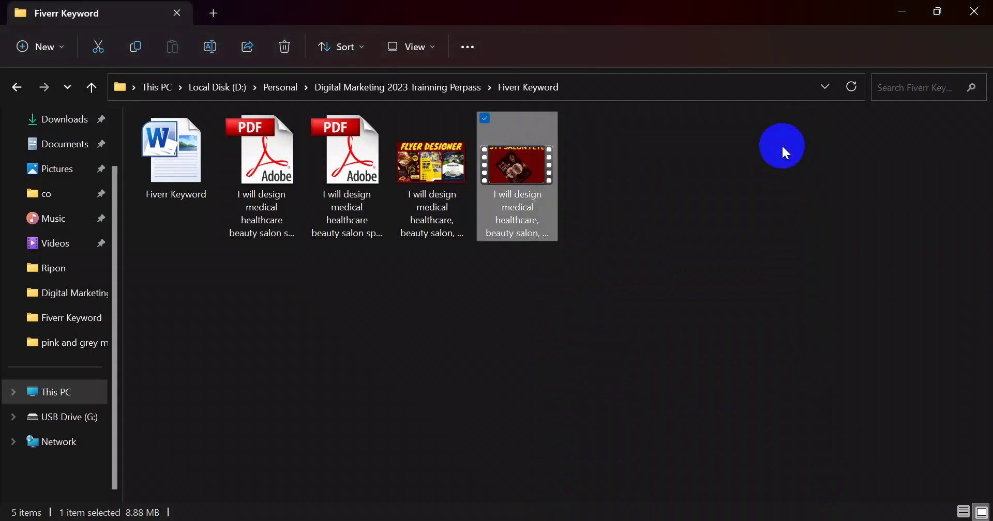
Return to Chrome and show the Fiverr gig editor's Gallery step
key("alt+Tab")
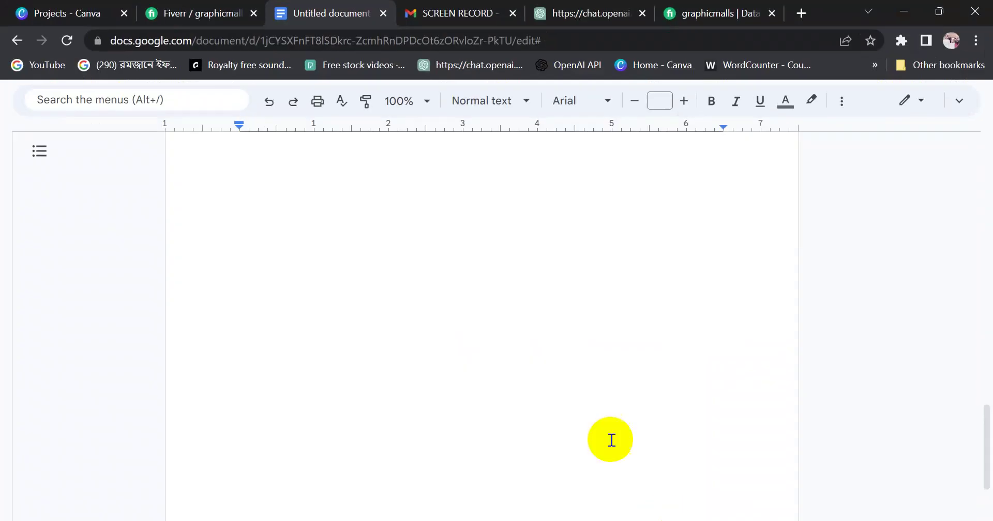
left_click(228, 17)
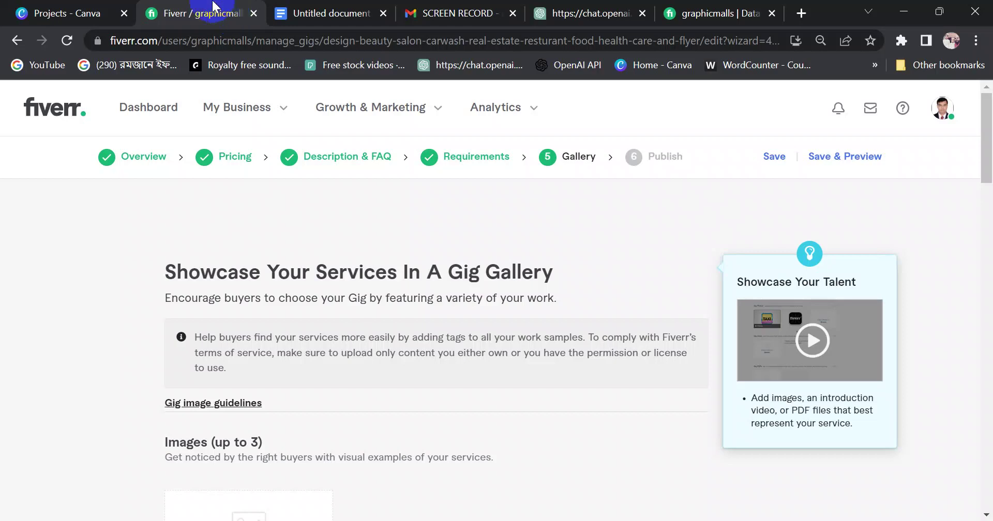
Look over the empty Gallery step, then switch to the keyword tags document
scroll(497, 304, "down", 7)
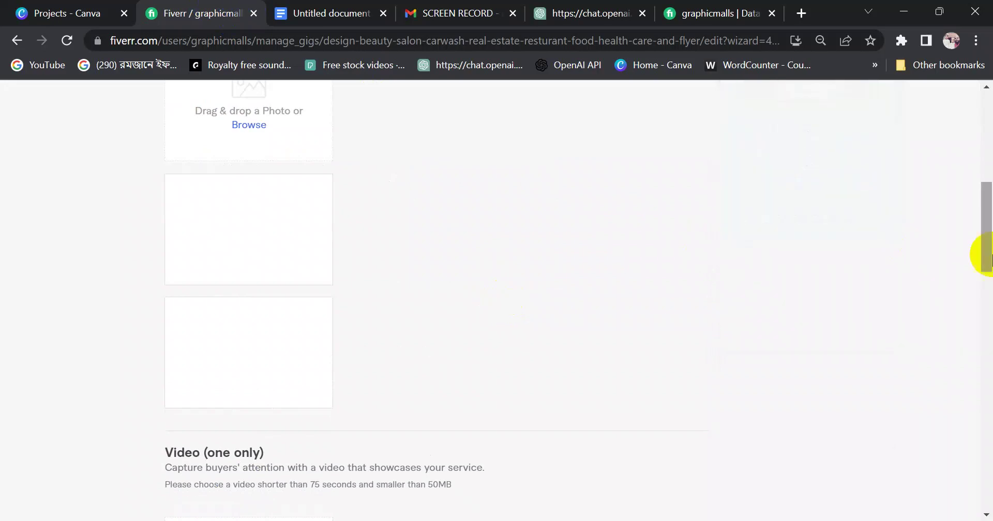
scroll(982, 254, "up", 8)
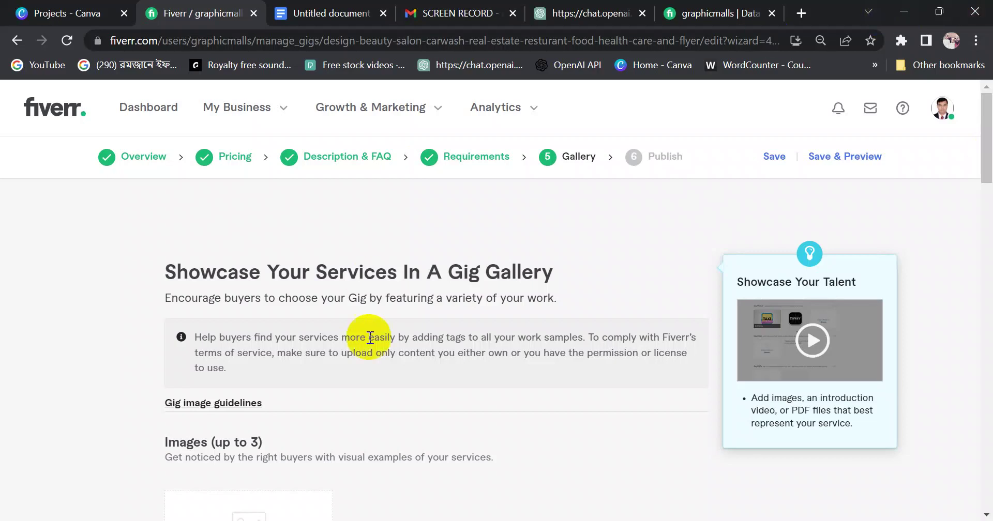
left_click(309, 19)
Select the keyword tags from medical onward to inspect their links
key("ctrl+a")
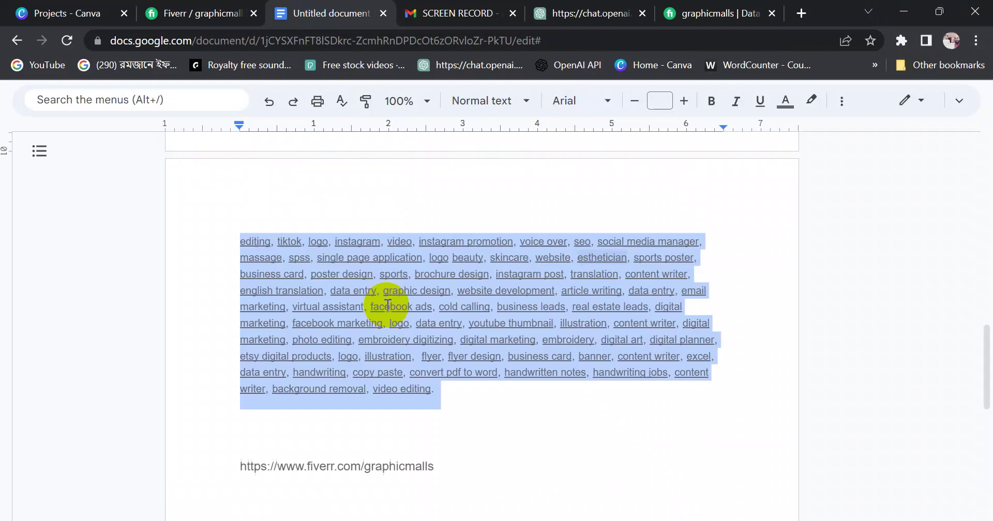
scroll(395, 279, "up", 2)
left_click(326, 365)
scroll(237, 167, "up", 5)
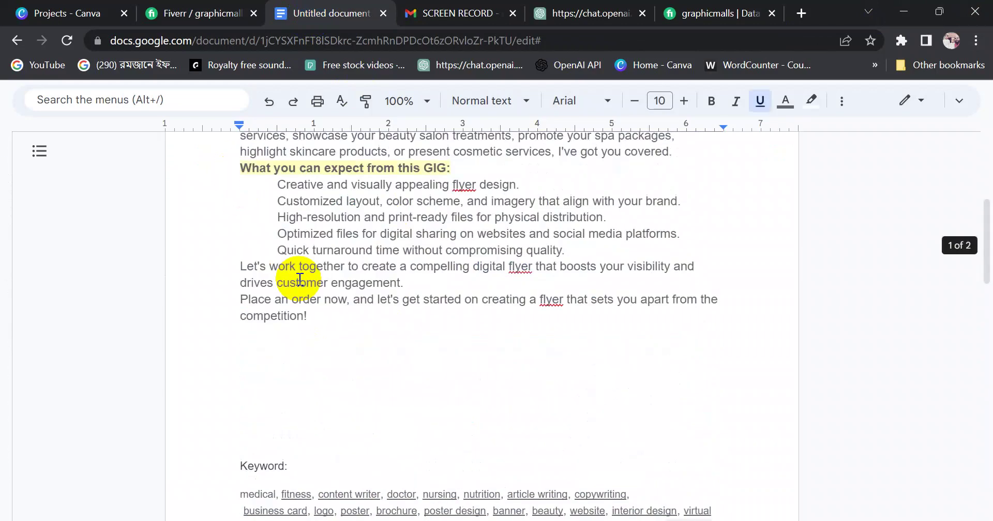
scroll(271, 344, "down", 5)
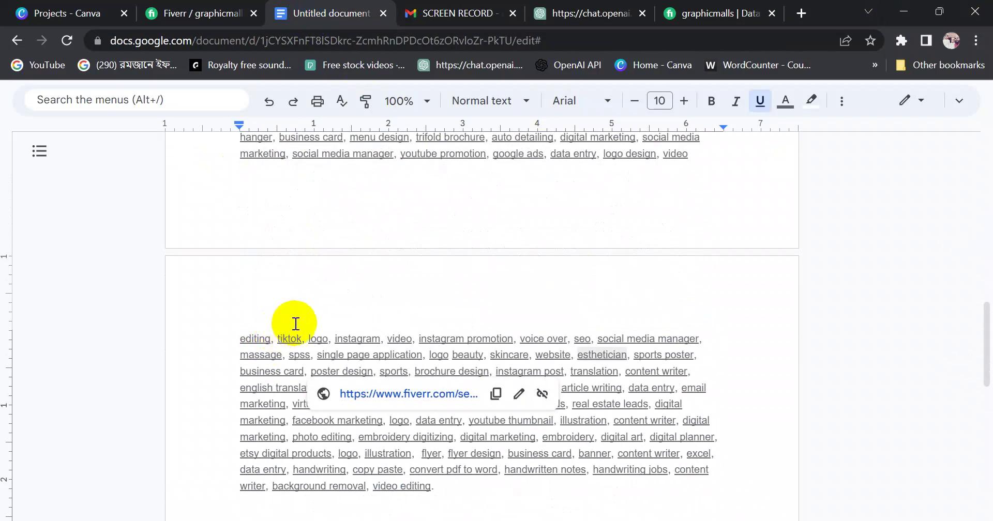
left_click_drag(985, 361, 986, 316)
left_click(241, 234)
left_click_drag(241, 234, 438, 393)
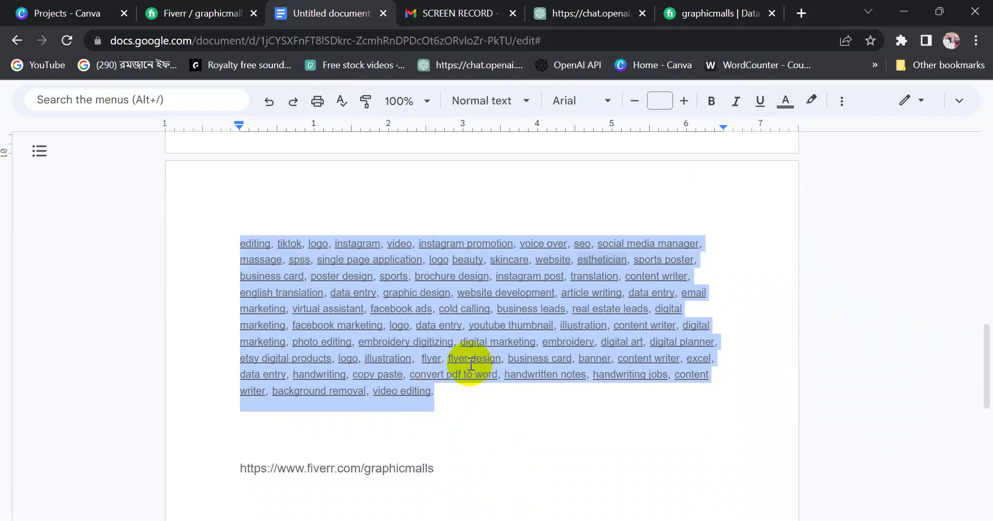
Remove the links from instagram promotion, embroidery and data entry
left_click(450, 343)
left_click(473, 241)
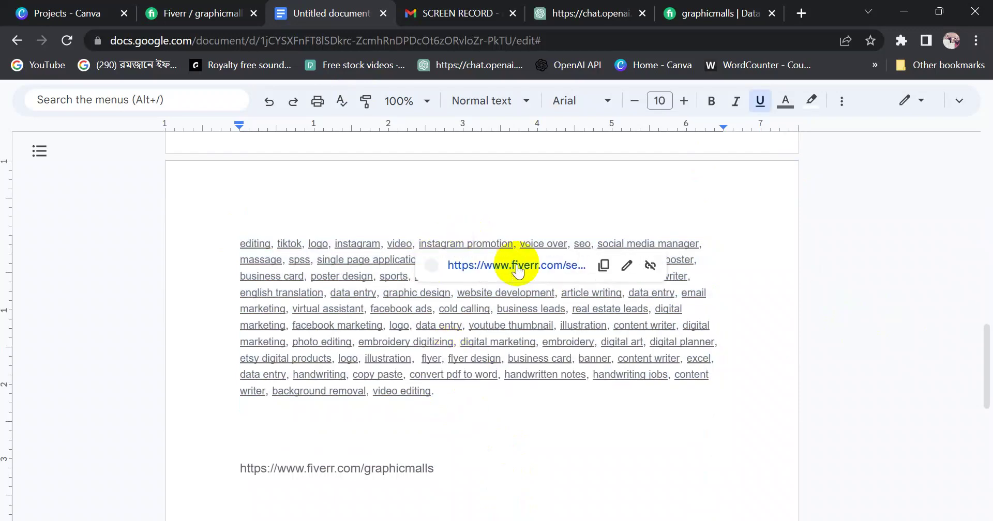
left_click(648, 264)
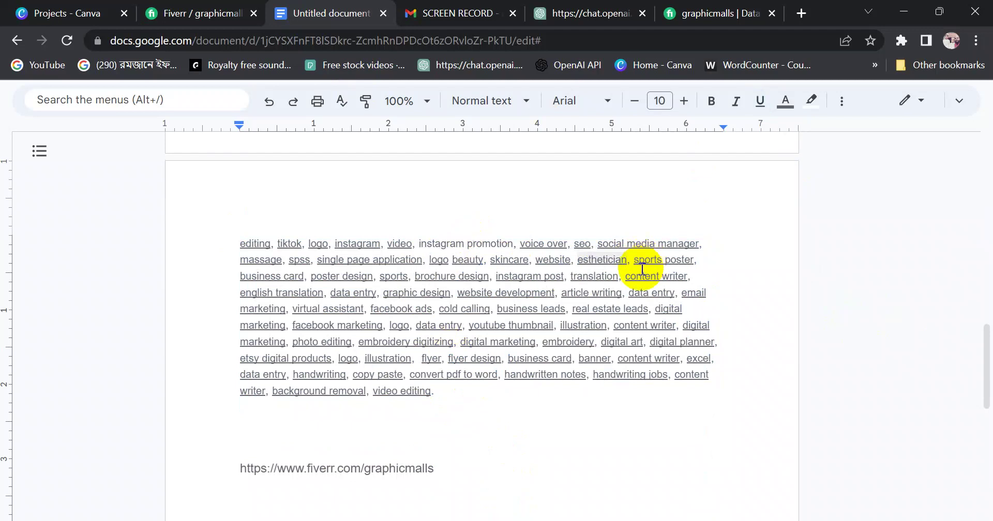
left_click(566, 341)
left_click(762, 364)
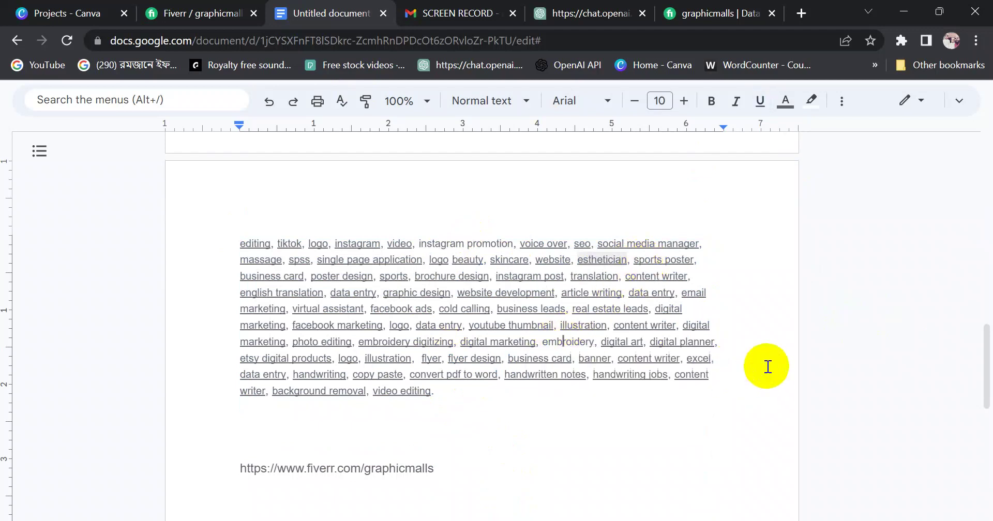
left_click(416, 325)
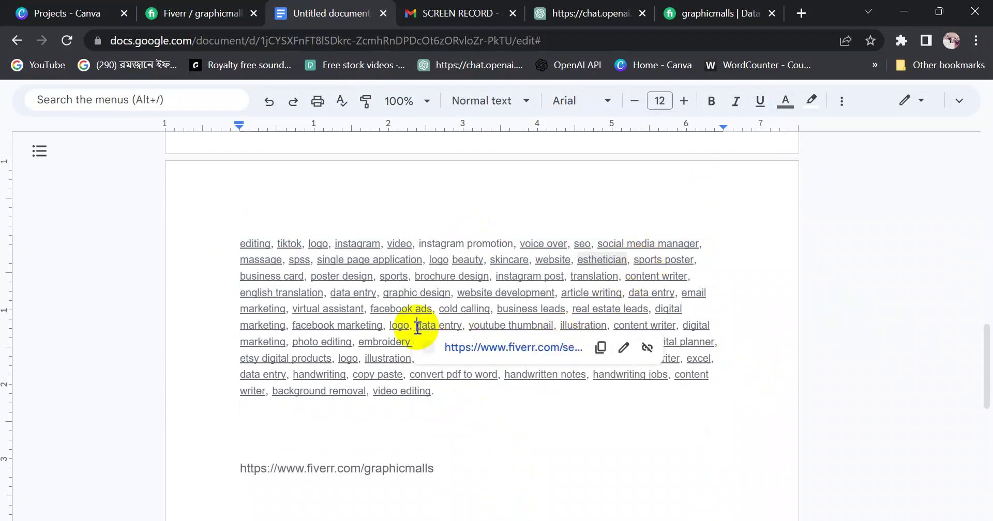
left_click(637, 347)
Remove the links from facebook marketing, illustration, background removal and massage
left_click(377, 326)
left_click(530, 356)
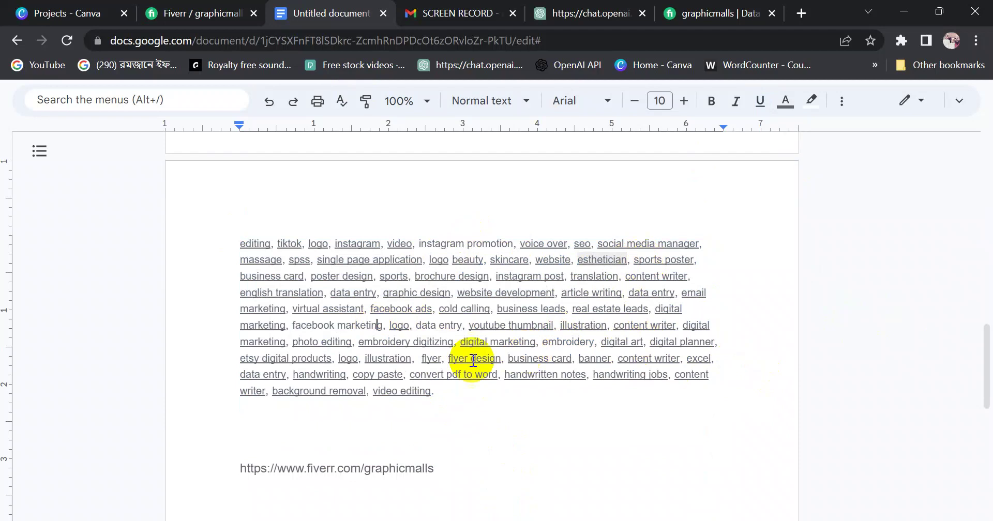
left_click(381, 373)
left_click(590, 382)
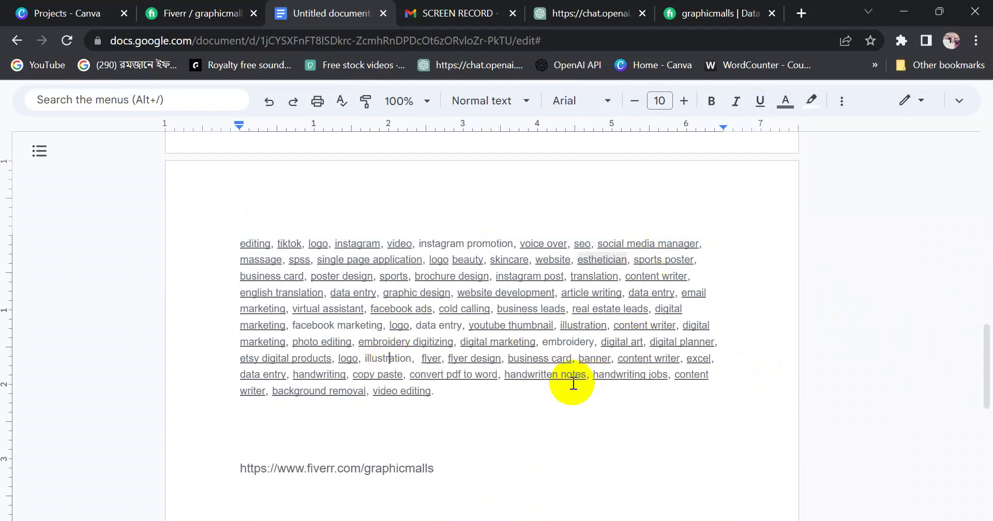
left_click(348, 391)
left_click(501, 421)
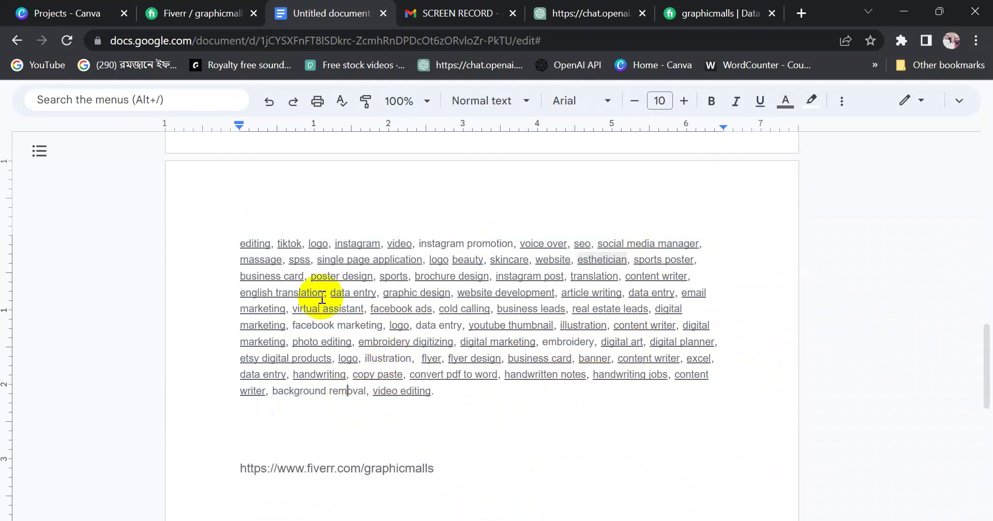
left_click(273, 258)
left_click(761, 283)
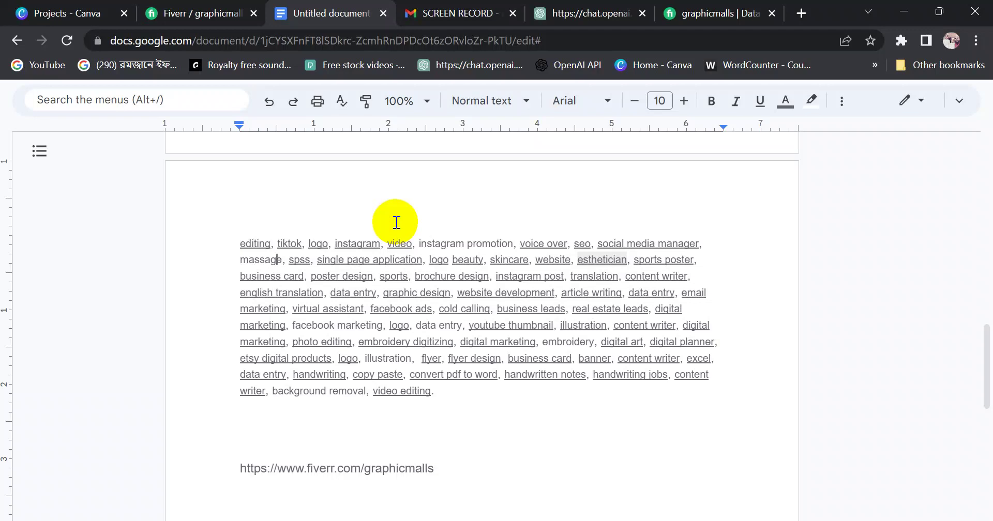
Check the links on tags such as convert pdf to word and voice over, leaving them unchanged
left_click_drag(228, 251, 454, 395)
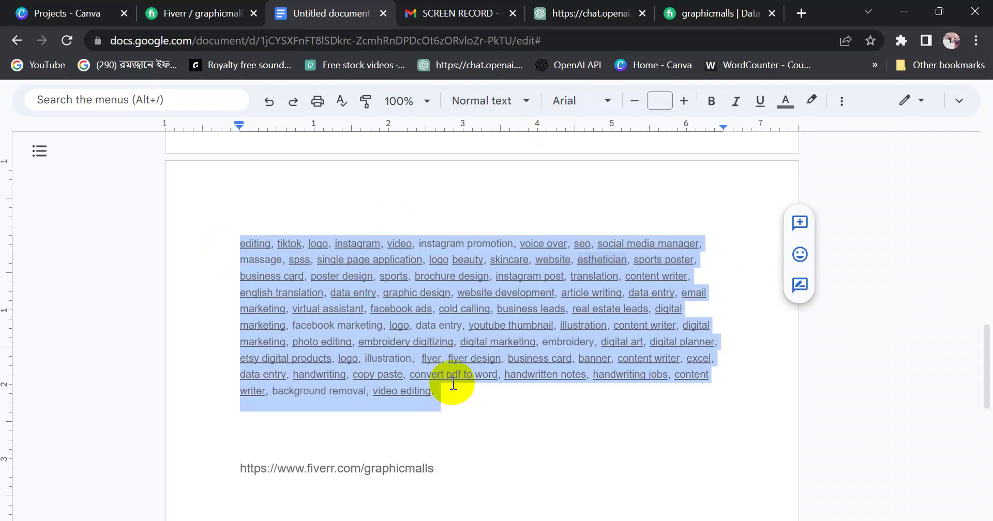
left_click(453, 372)
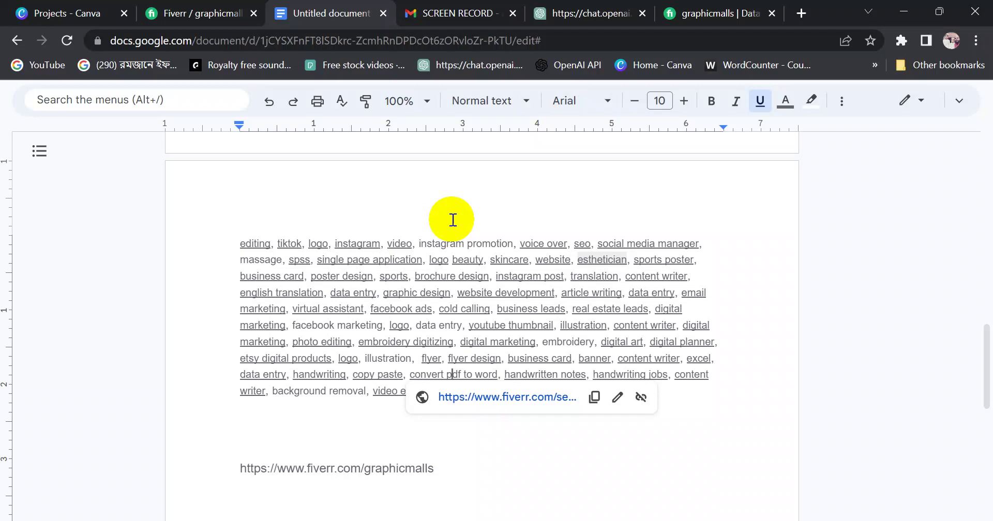
left_click(524, 196)
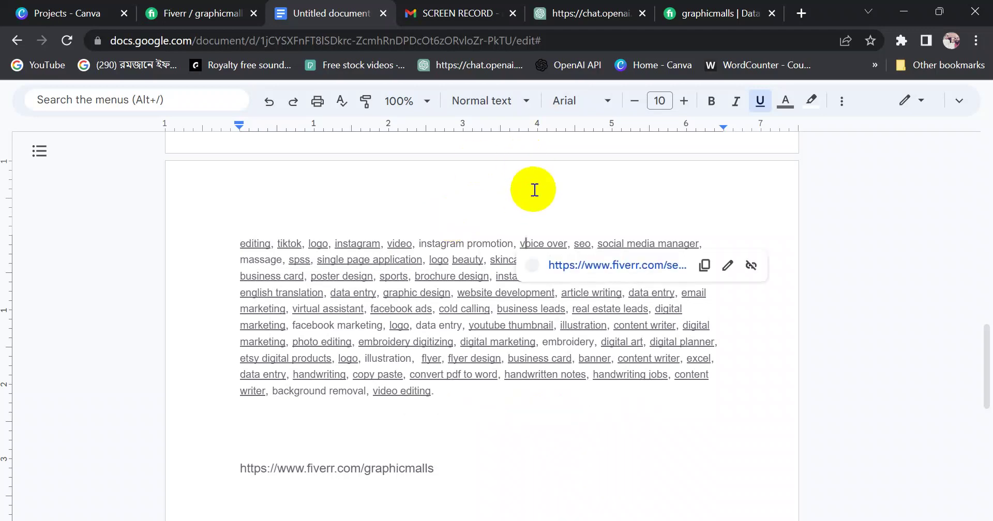
left_click_drag(982, 344, 982, 311)
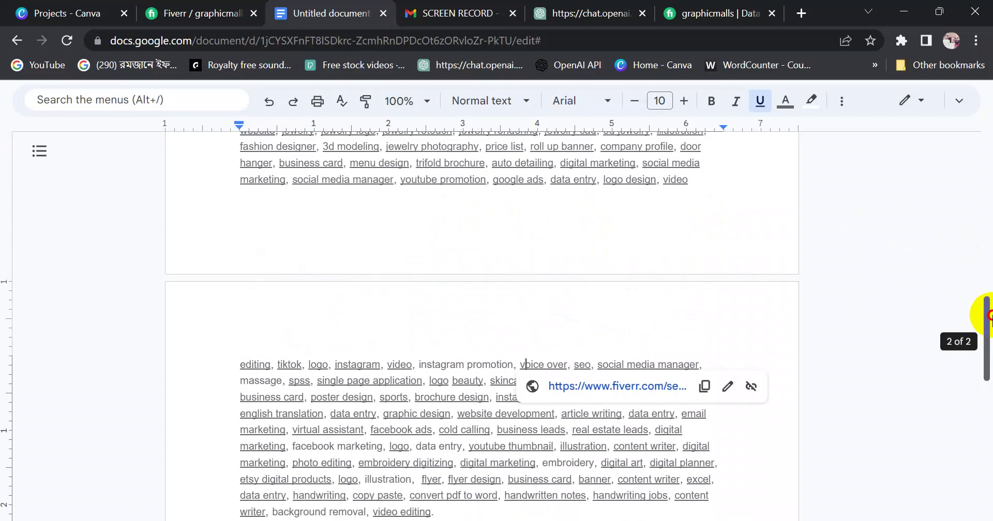
Back on the Fiverr Gallery step, open the file chooser for the first image slot (up to 3)
left_click(214, 13)
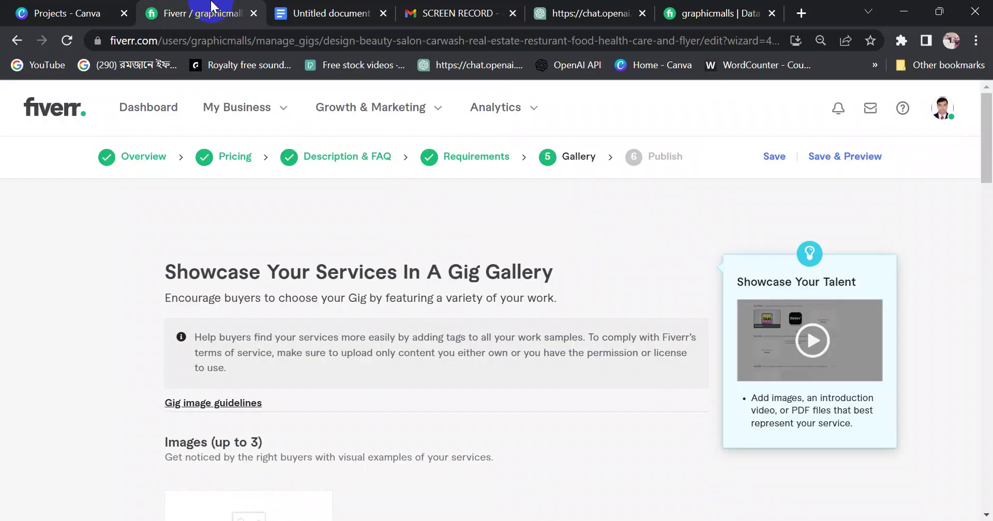
left_click_drag(985, 144, 981, 110)
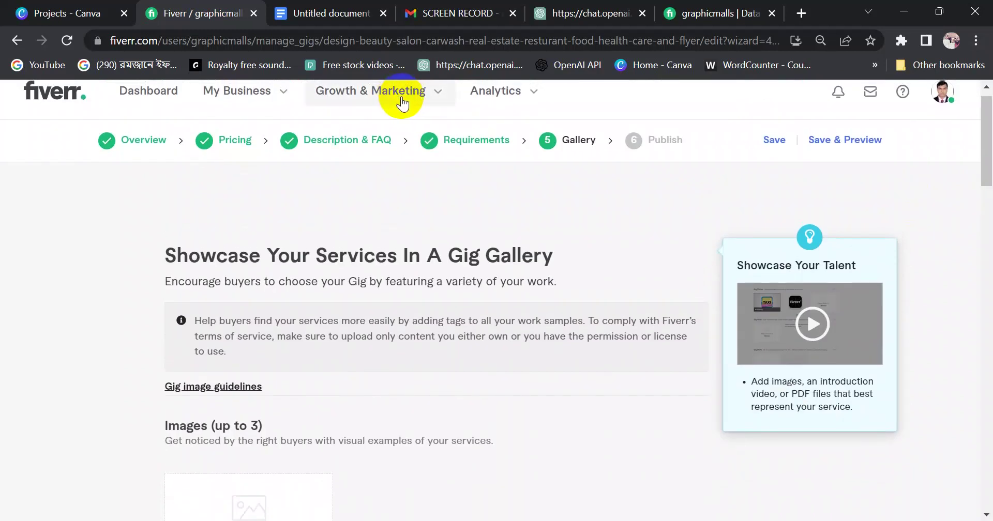
left_click_drag(990, 152, 990, 202)
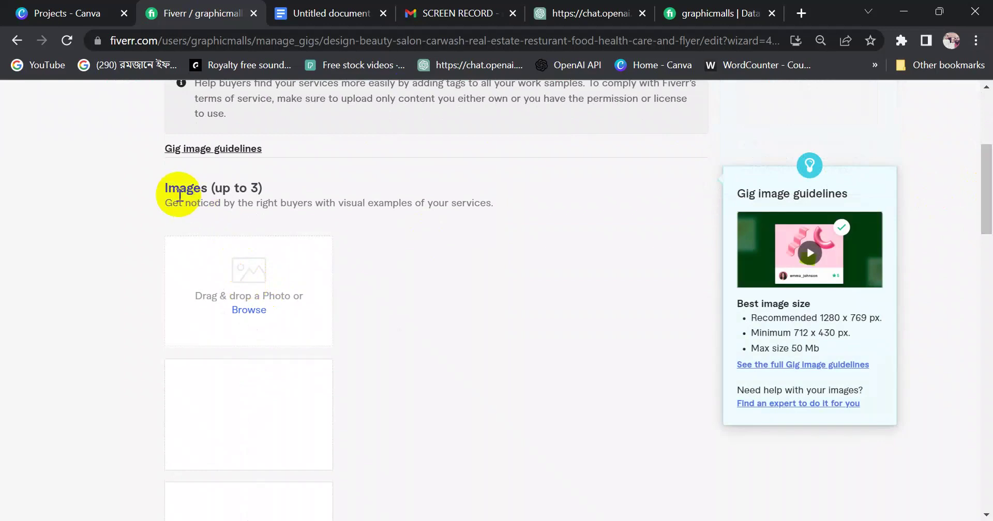
left_click_drag(210, 189, 278, 195)
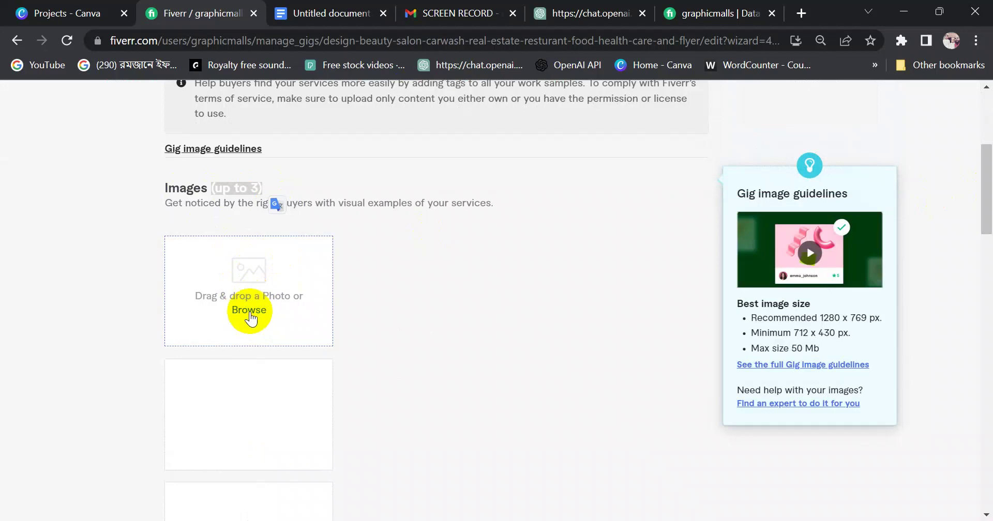
left_click(249, 309)
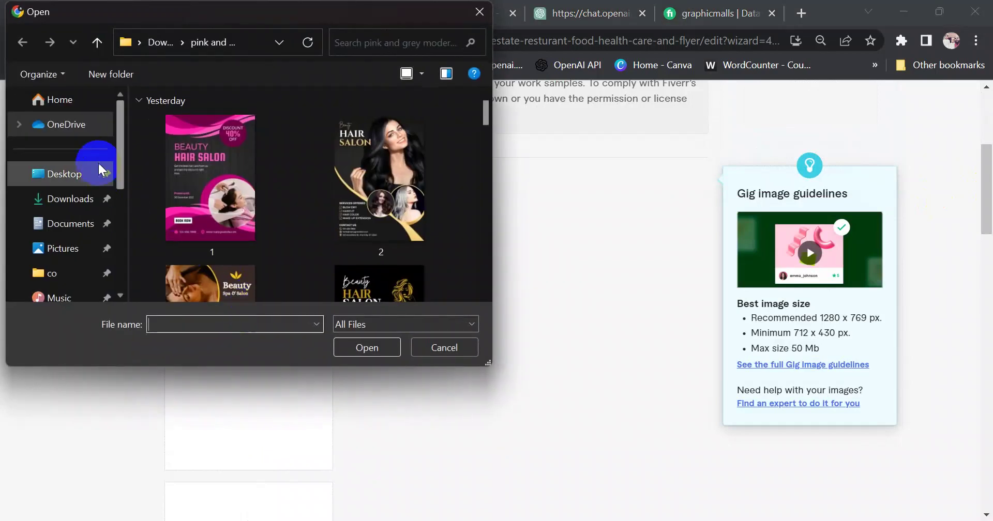
Upload the medical healthcare beauty salon image from the Fiverr Keyword folder as the primary image
left_click_drag(120, 133, 119, 238)
left_click(78, 222)
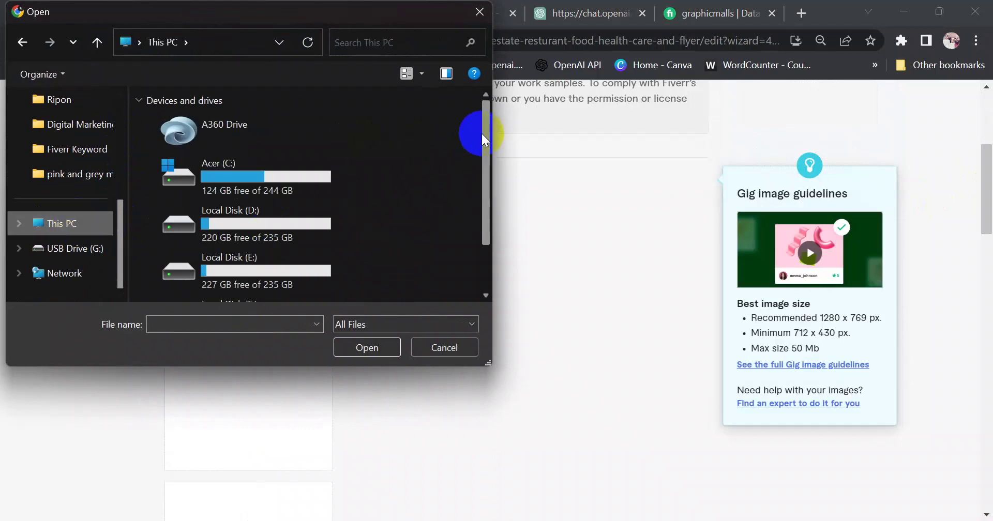
scroll(472, 131, "down", 3)
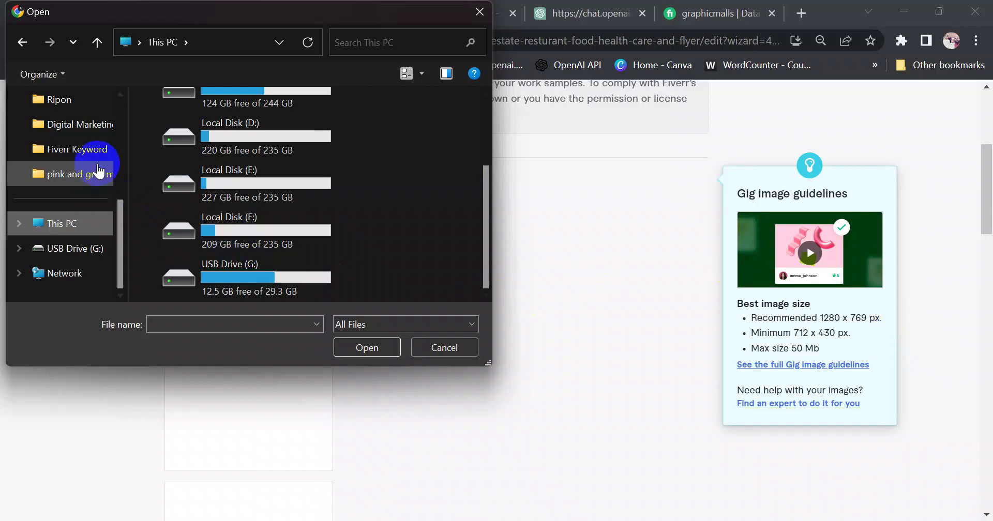
left_click(80, 150)
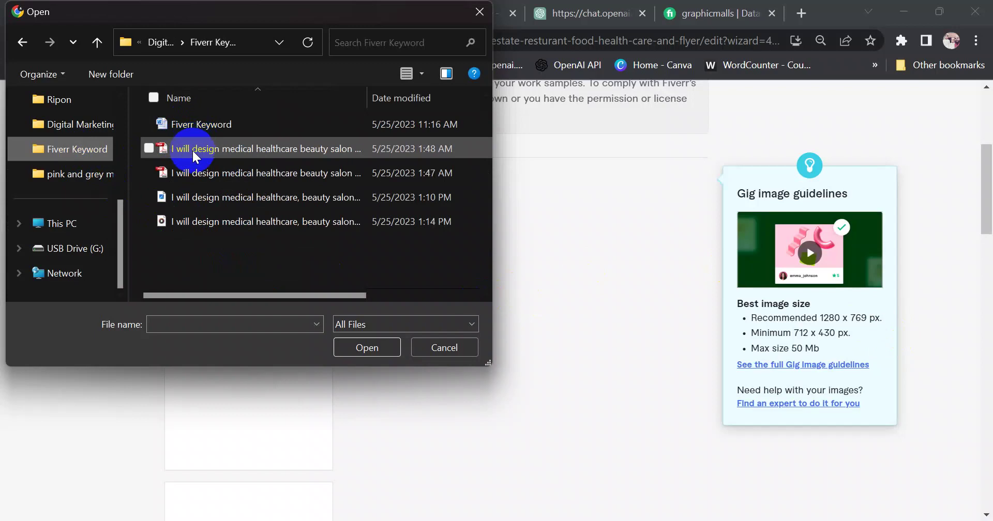
left_click(187, 196)
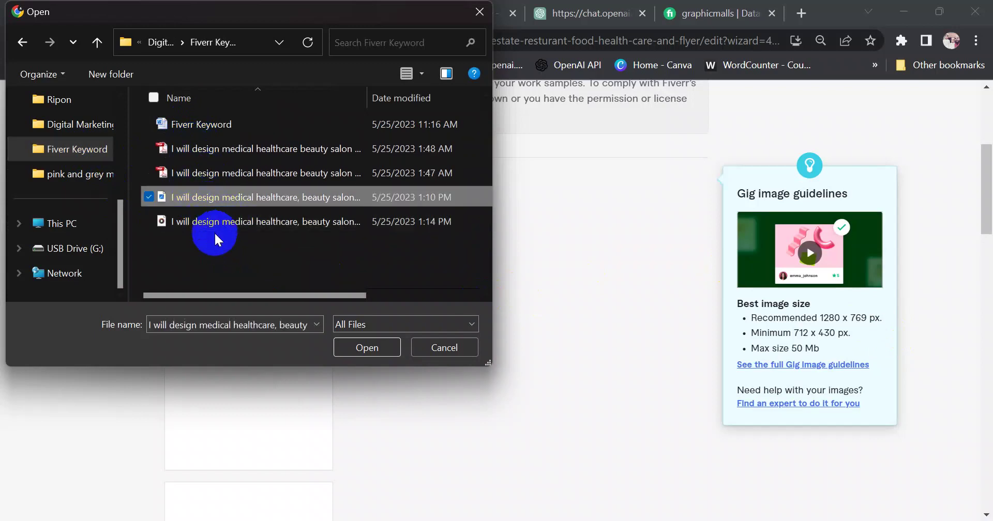
left_click(367, 347)
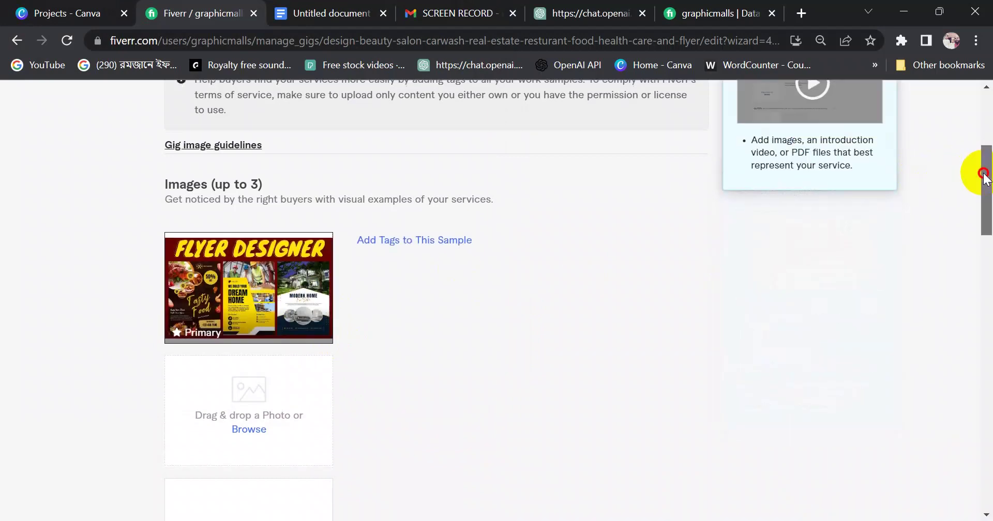
left_click_drag(982, 170, 984, 277)
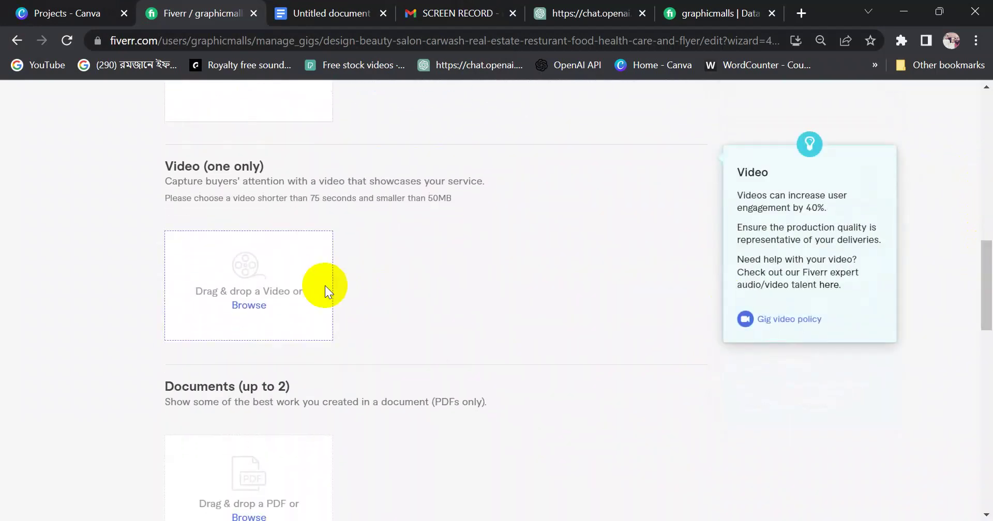
Upload the flyer MP4 video to the gallery's Video section
left_click(247, 311)
double_click(191, 222)
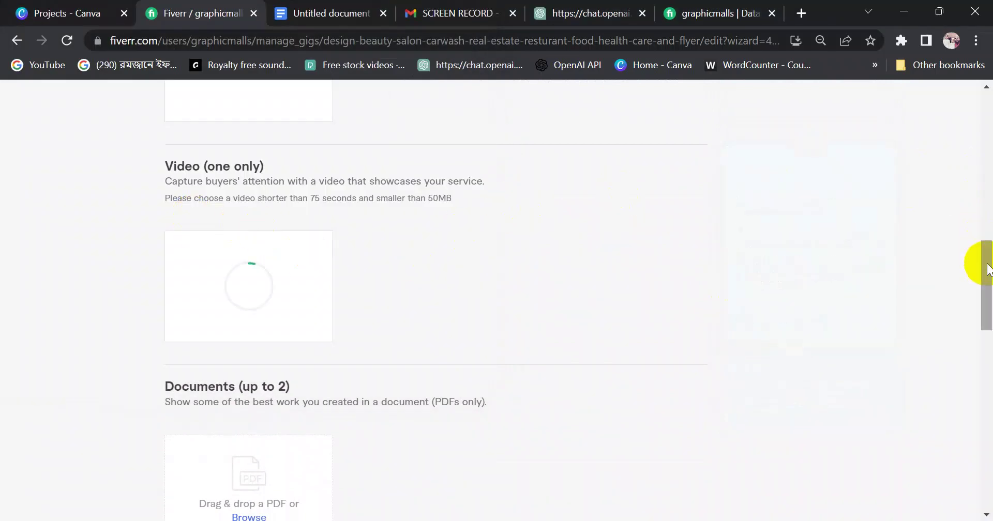
left_click_drag(984, 262, 988, 323)
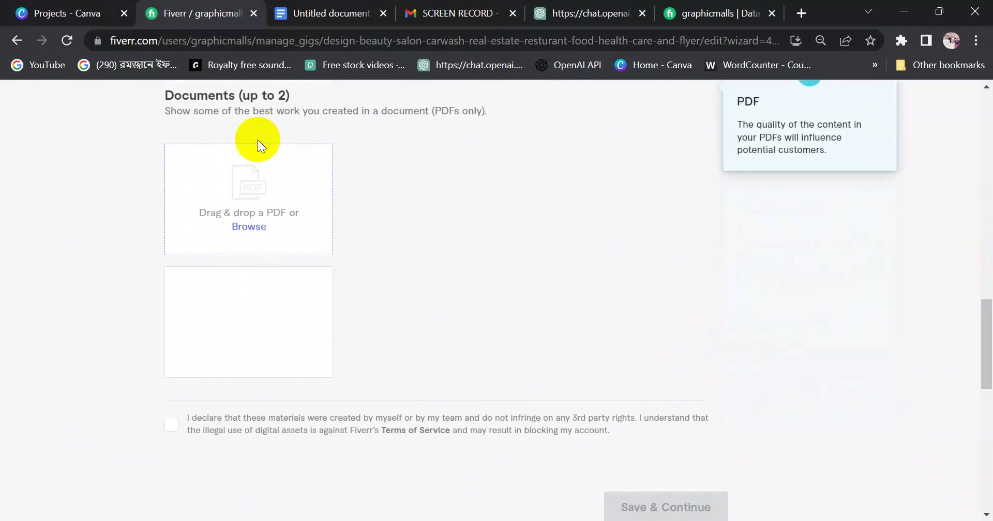
Attach two flyer PDFs, including MODERN HOME, to the Documents section
left_click(251, 220)
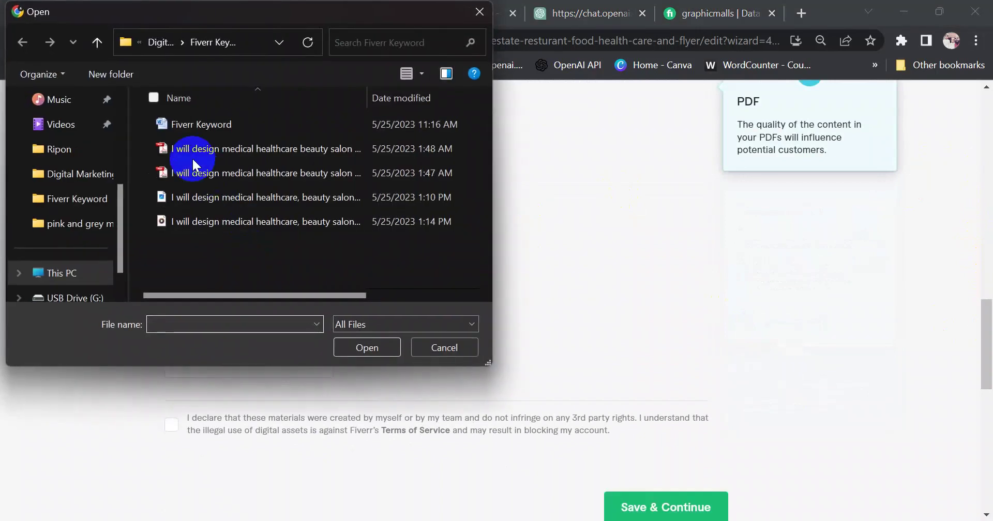
left_click(191, 149)
left_click(346, 347)
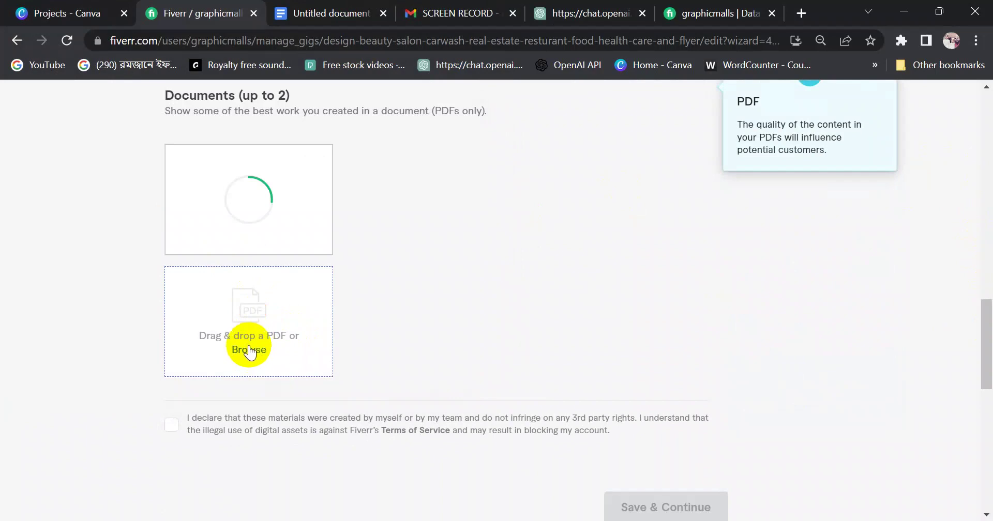
left_click(248, 350)
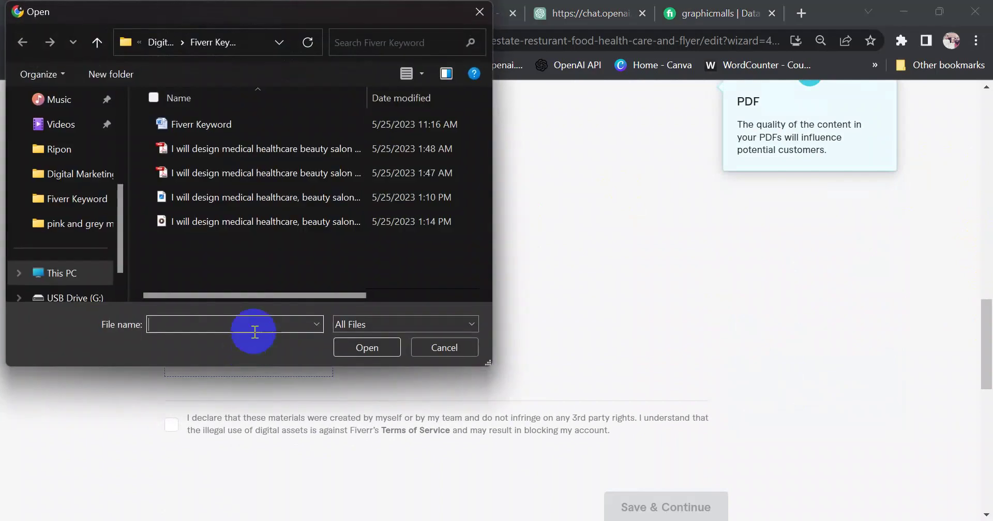
left_click(199, 175)
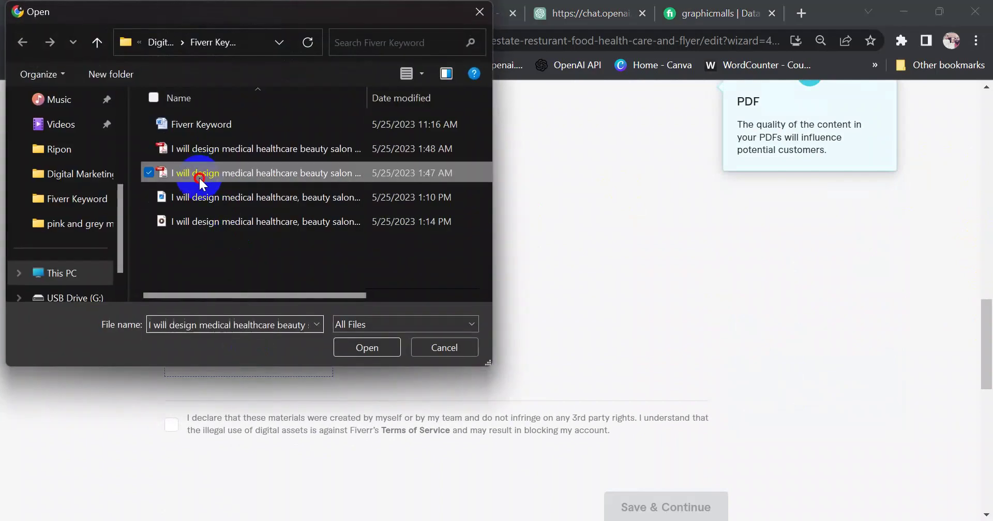
left_click(346, 348)
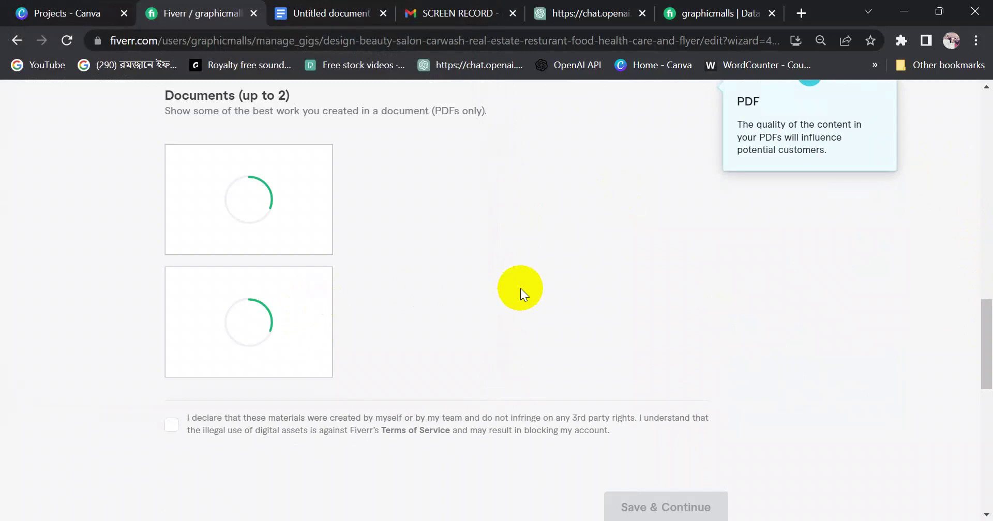
left_click_drag(984, 332, 988, 320)
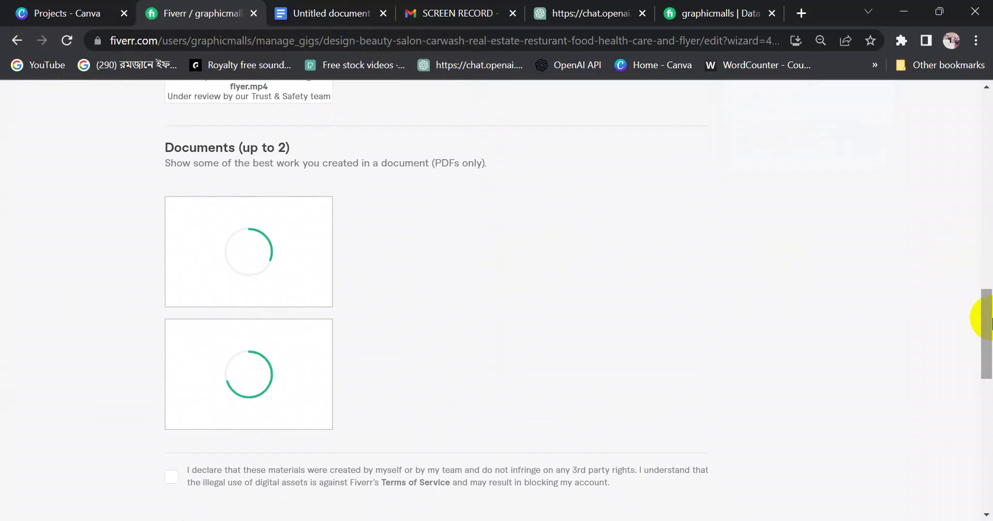
left_click_drag(988, 308, 989, 372)
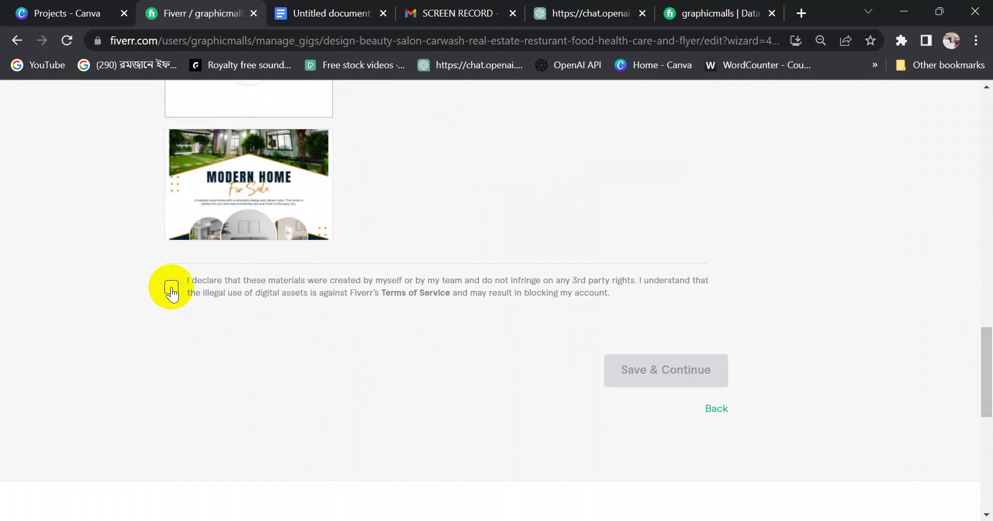
Tick the 'I declare that these materials were created by myself' checkbox
left_click(172, 290)
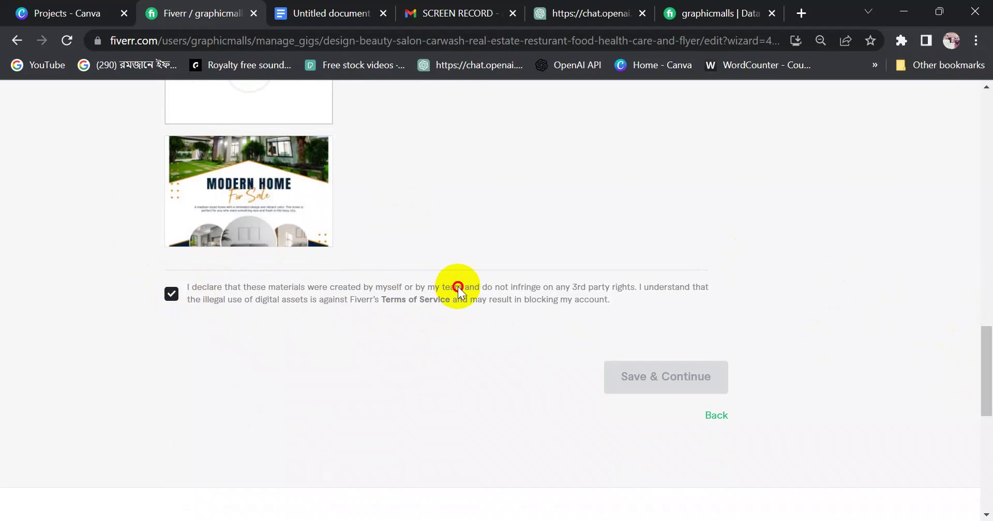
left_click(532, 297)
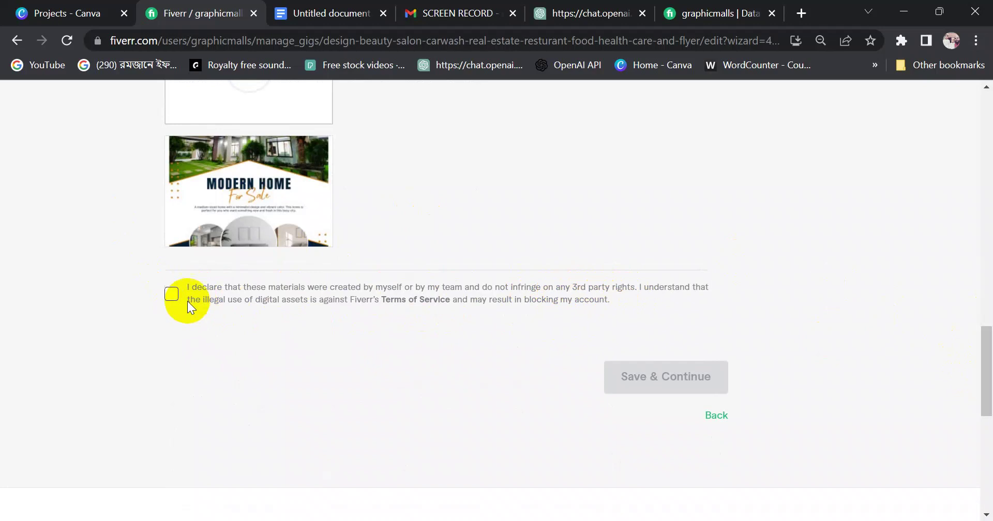
left_click(172, 294)
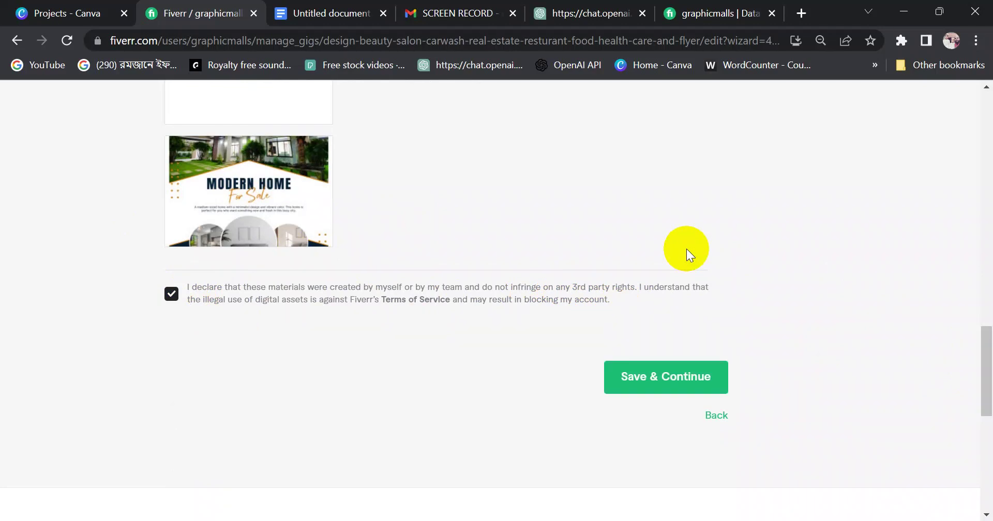
right_click(396, 300)
left_click(389, 328)
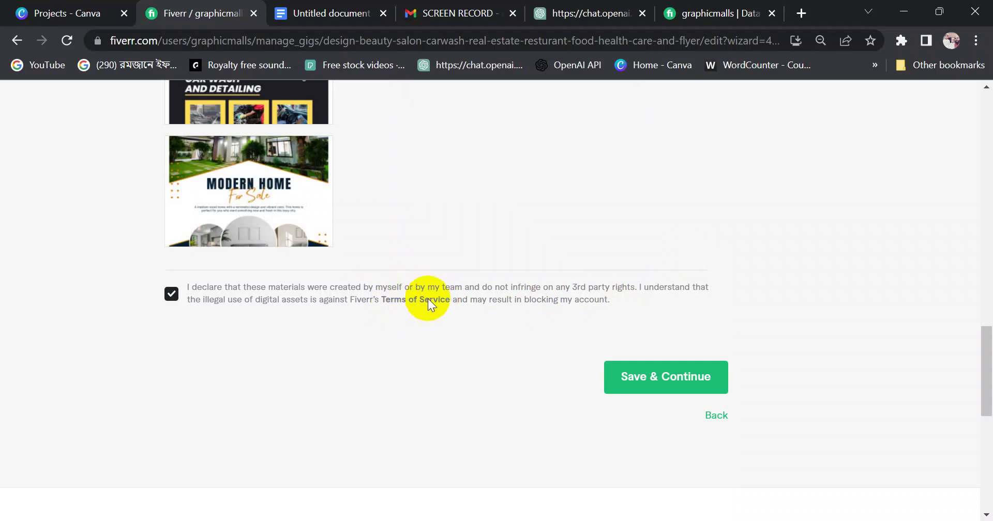
Review the video requirements: length rule, 50MB size limit, engagement and help tips
left_click_drag(986, 388, 988, 304)
mouse_move(297, 263)
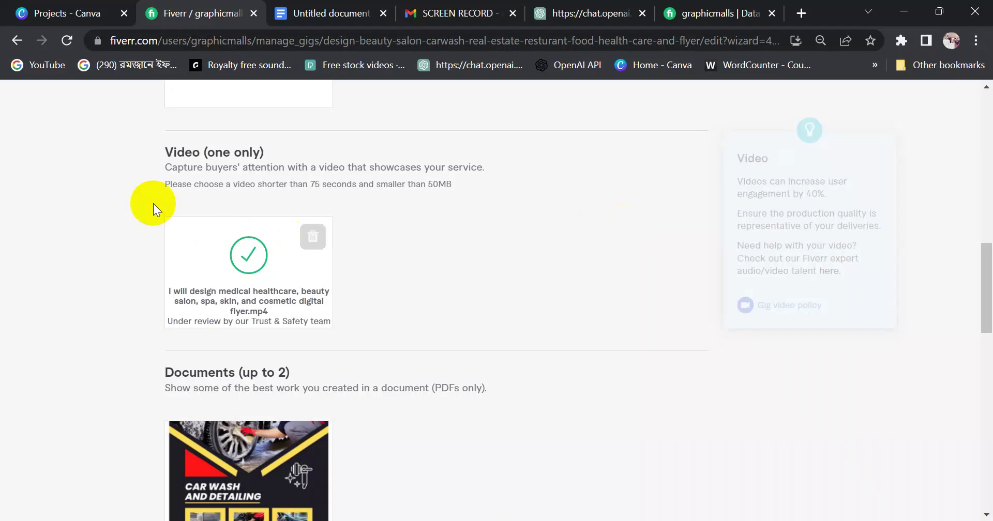
left_click_drag(163, 184, 360, 181)
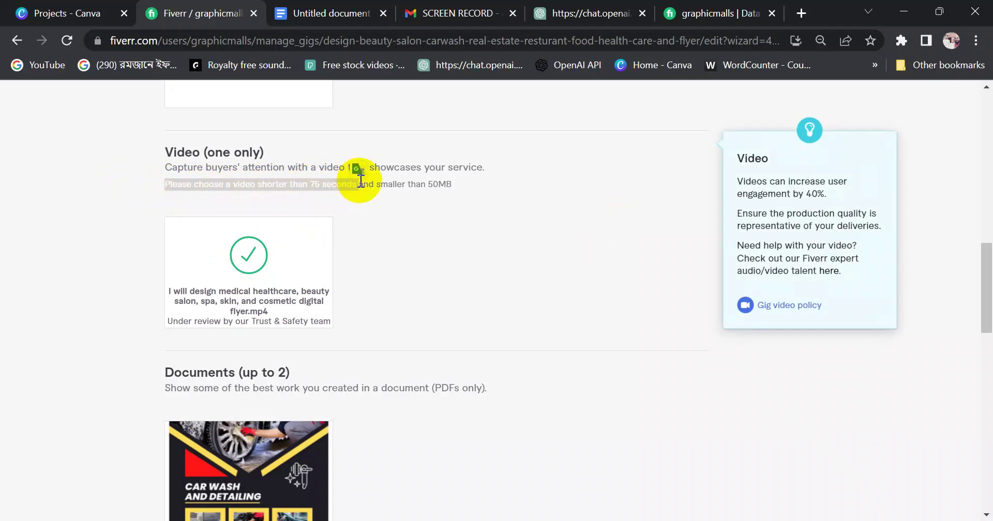
left_click(406, 179)
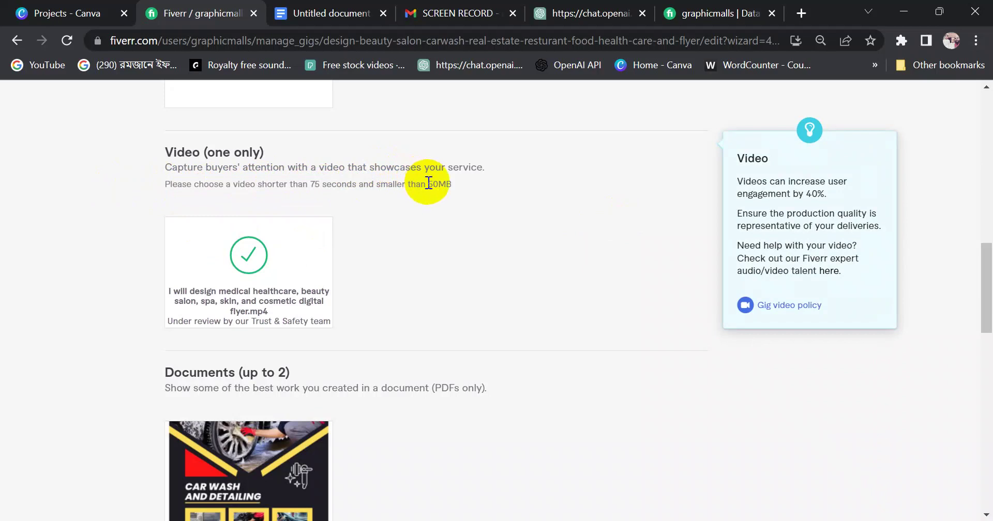
left_click_drag(428, 184, 459, 185)
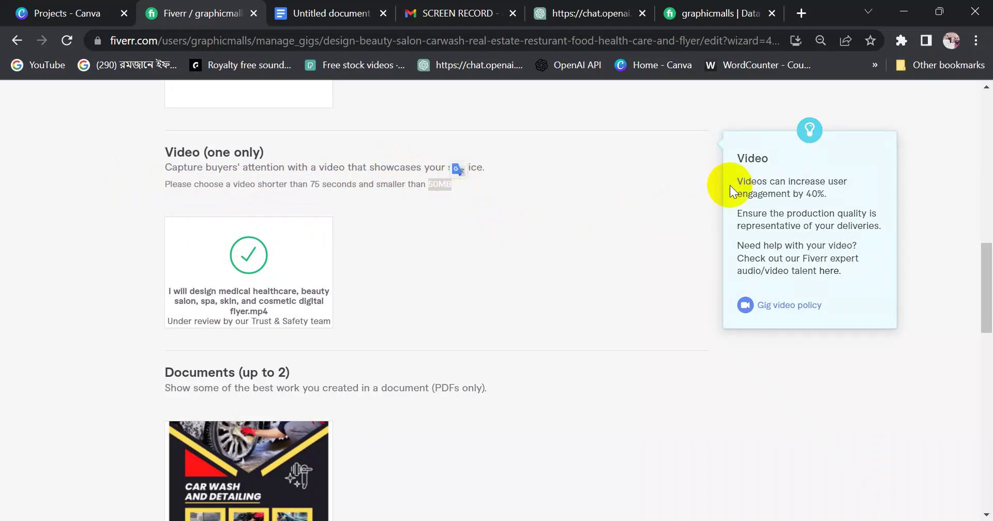
left_click_drag(736, 181, 825, 197)
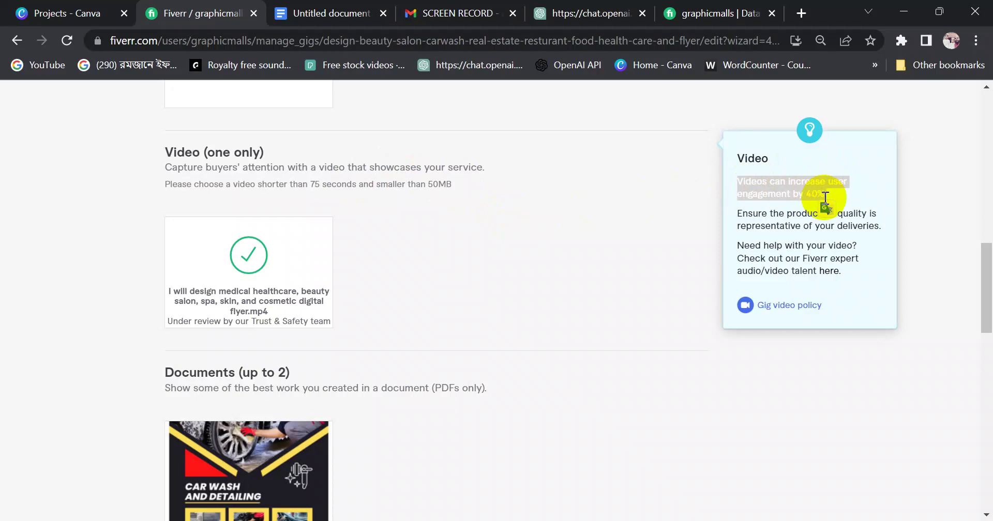
left_click(666, 231)
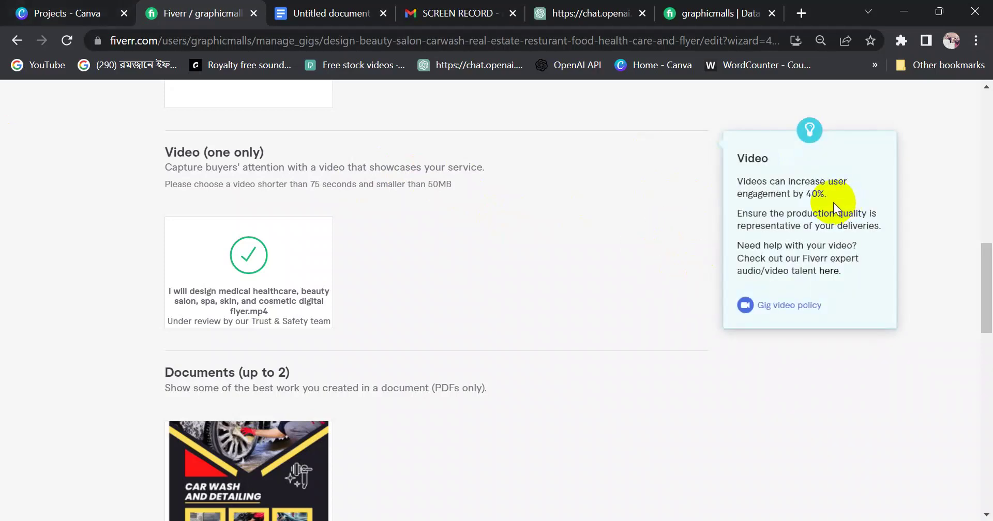
left_click_drag(735, 245, 858, 278)
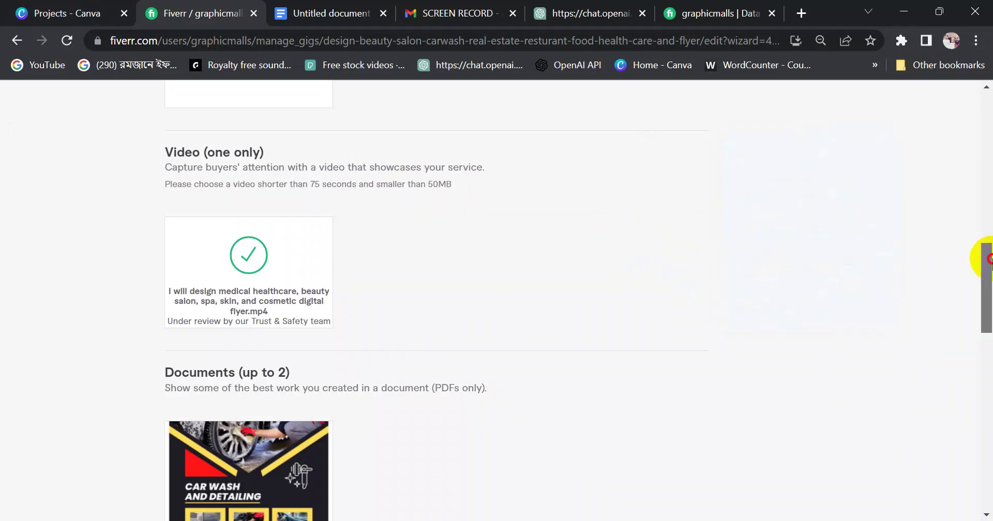
Save the Gallery step and continue to Publish
mouse_move(988, 259)
left_mouse_down()
mouse_move(989, 274)
mouse_move(989, 265)
left_mouse_up()
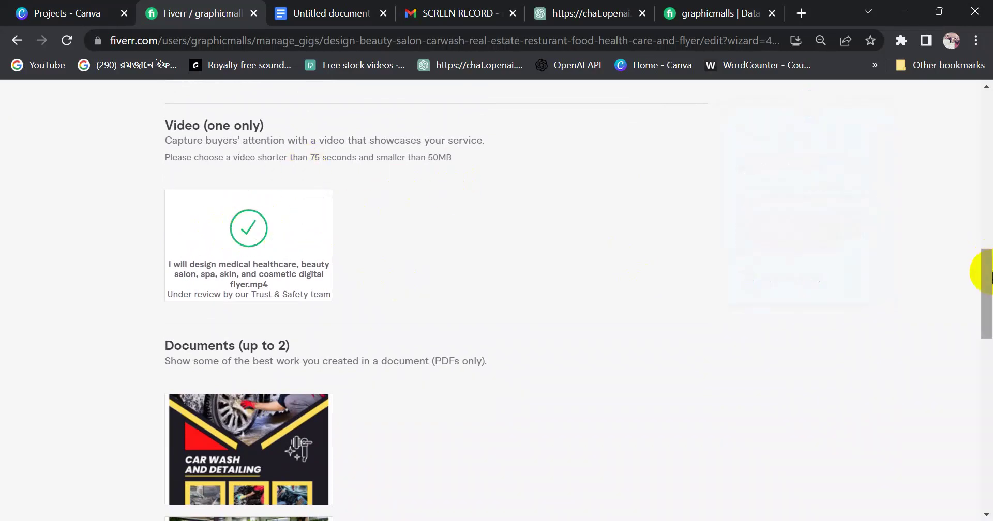
left_click_drag(987, 273, 986, 355)
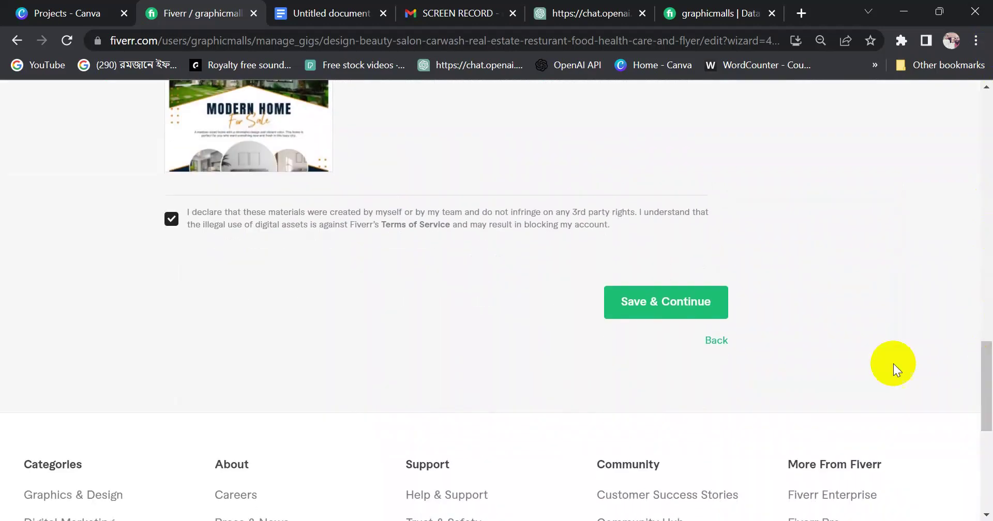
left_click(640, 305)
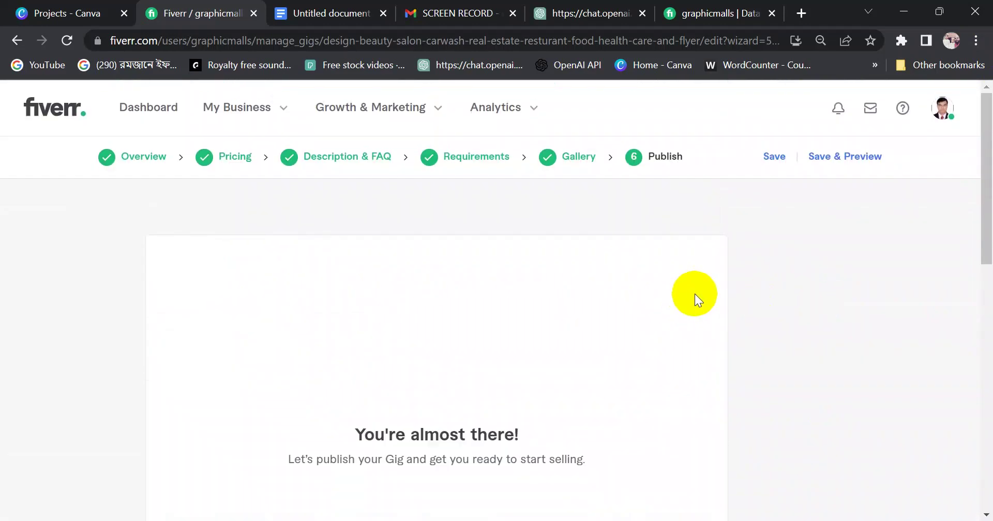
Publish the flyer design gig and dismiss the confirmation with Done
left_click_drag(986, 211, 989, 266)
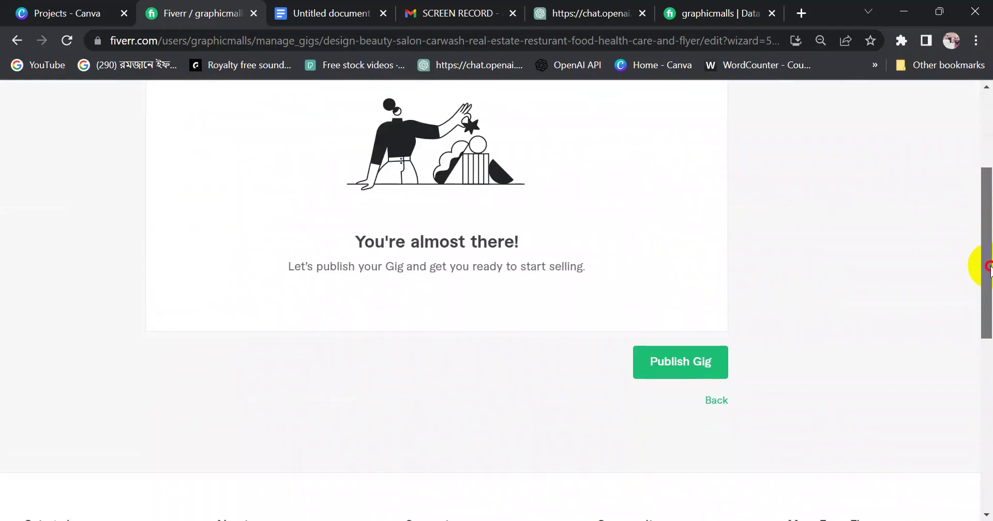
left_click(690, 364)
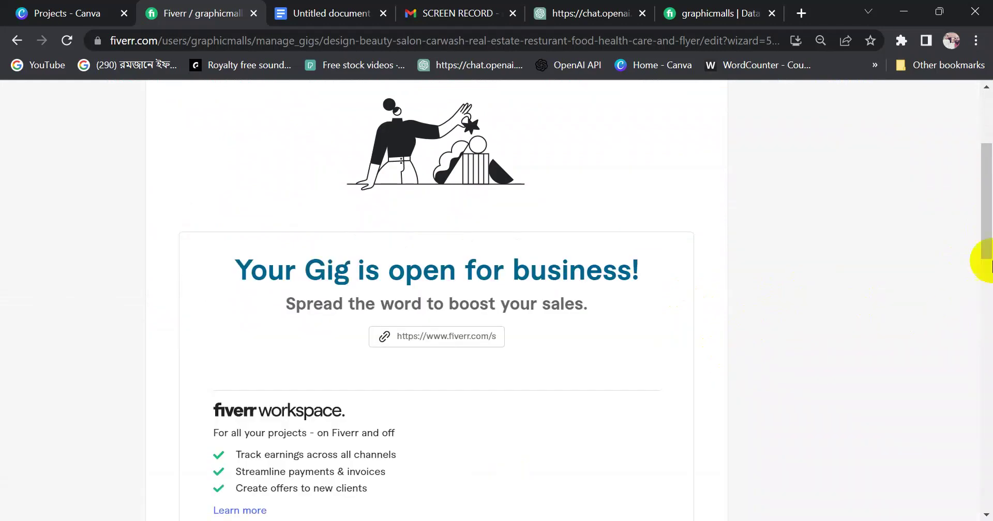
left_click_drag(987, 223, 984, 334)
left_click(640, 415)
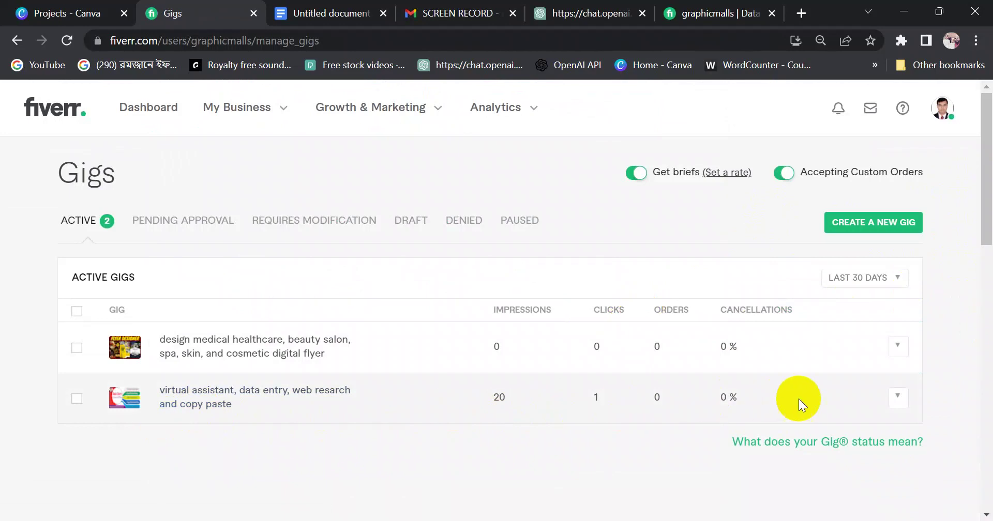
Edit the flyer gig from the Gigs list and go to its Gallery step
scroll(978, 243, "down", 1)
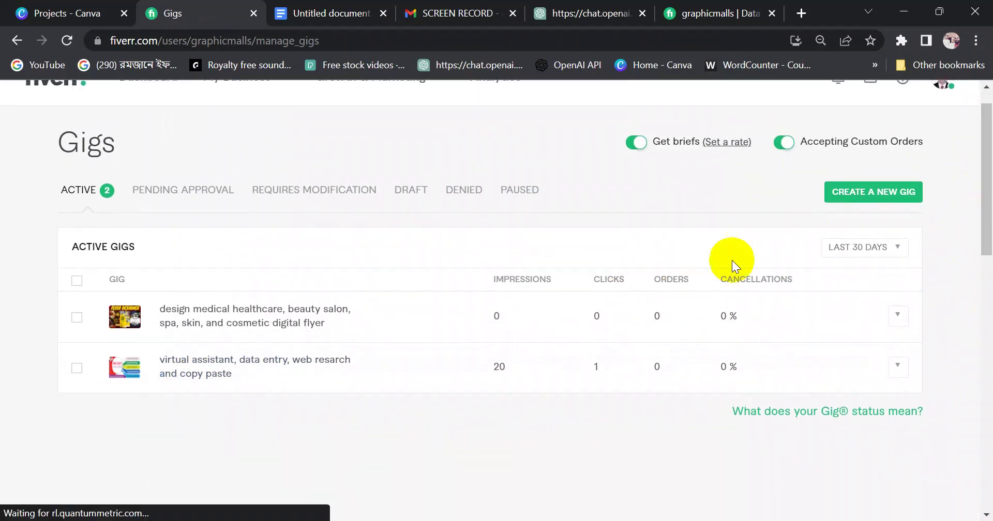
left_click(897, 315)
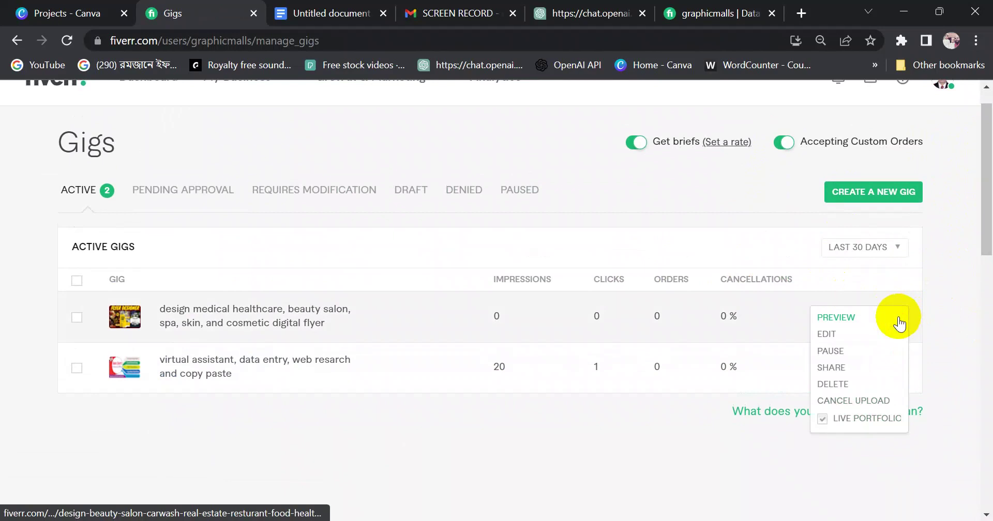
left_click(827, 336)
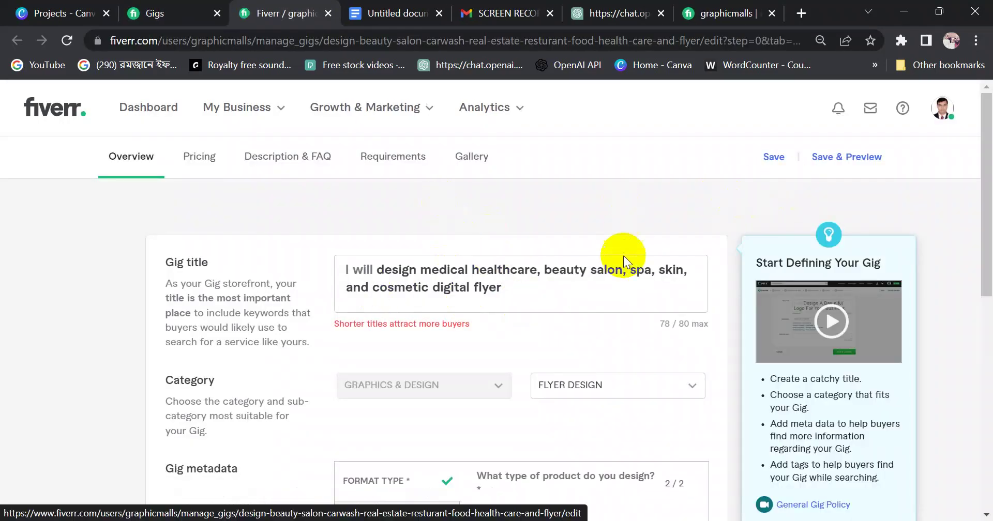
scroll(623, 256, "down", 6)
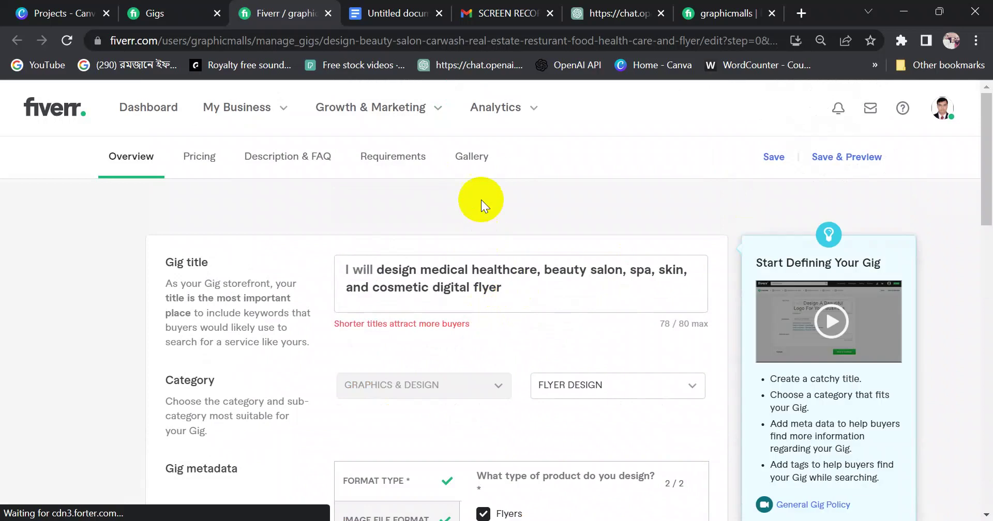
left_click(468, 157)
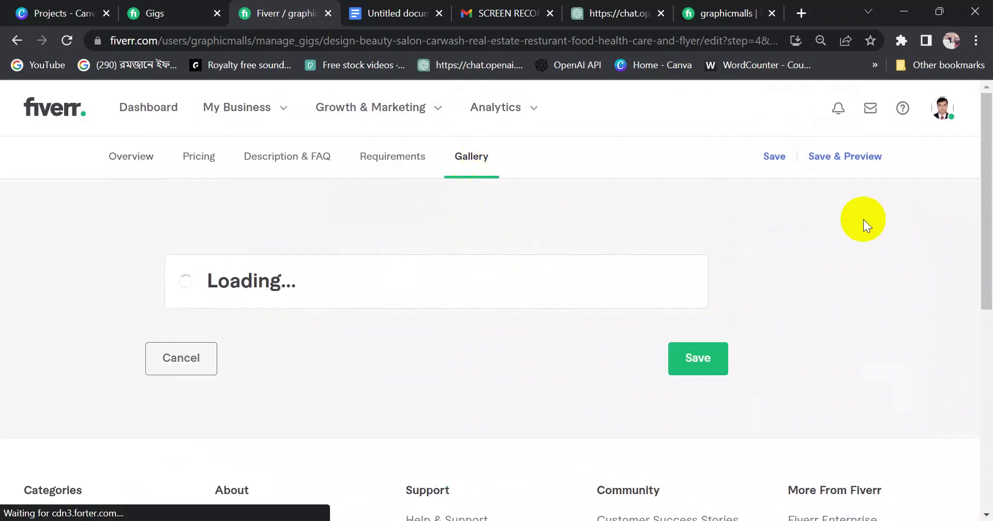
Review the uploaded images and video under review, then save and preview the gig
scroll(975, 253, "down", 1)
left_click_drag(989, 202, 983, 339)
mouse_move(263, 335)
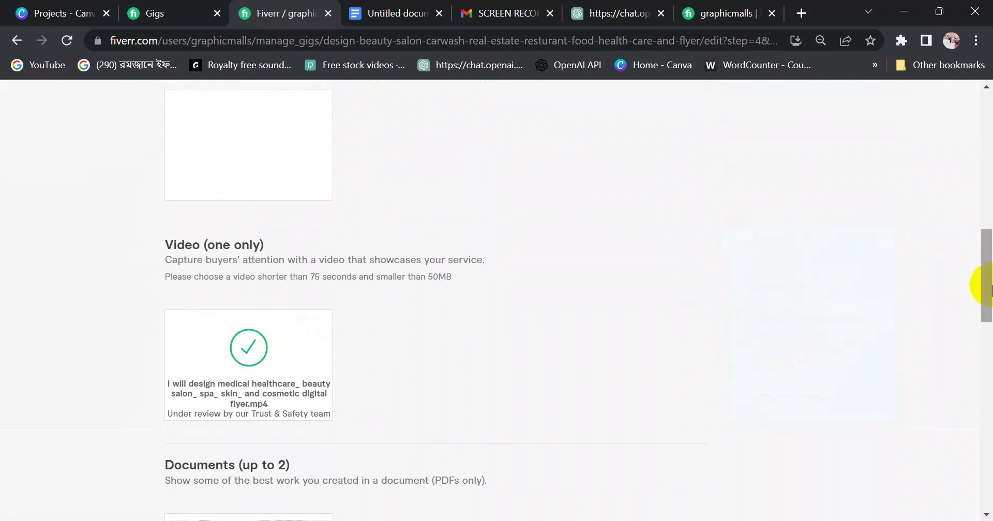
left_click_drag(981, 282, 988, 138)
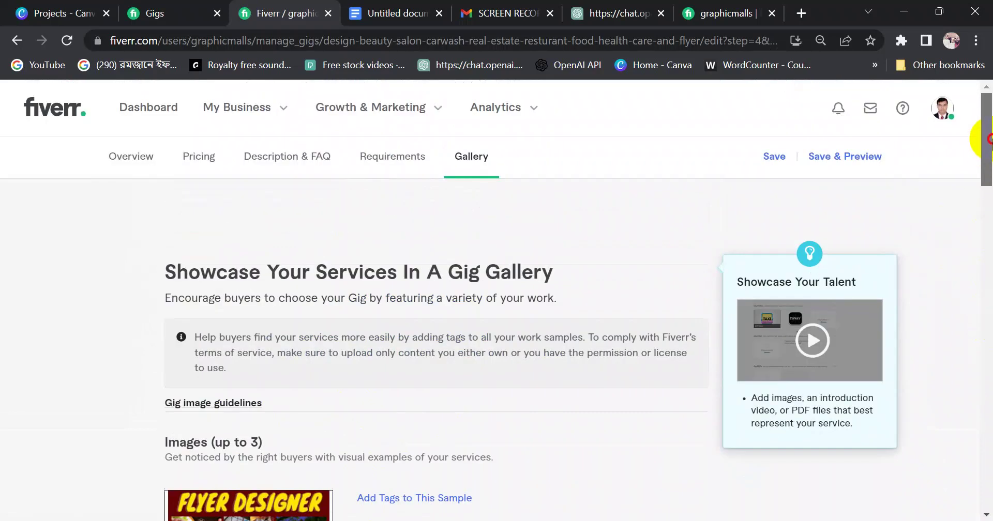
left_click(850, 158)
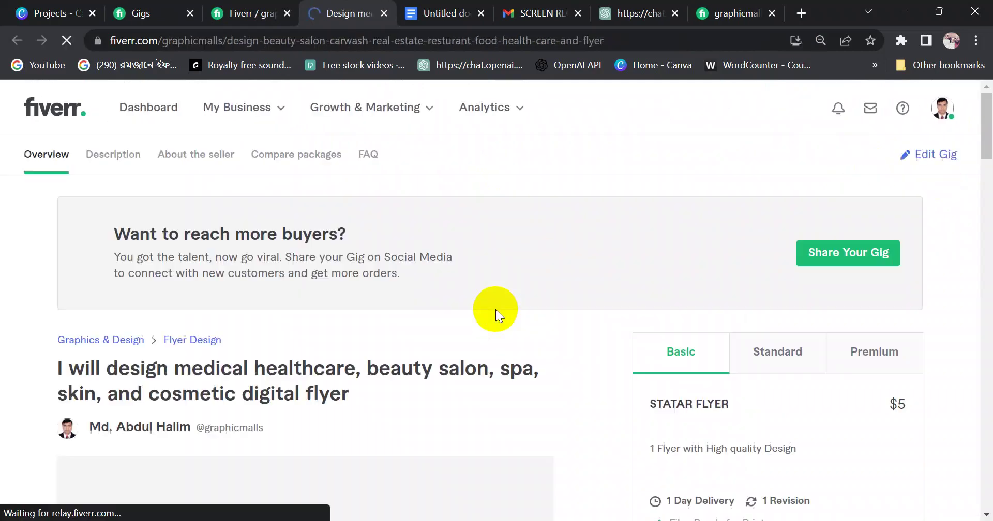
Cycle the live gig gallery between the Flyer Designer and car-wash promo images
scroll(494, 310, "down", 8)
left_click_drag(977, 195, 989, 170)
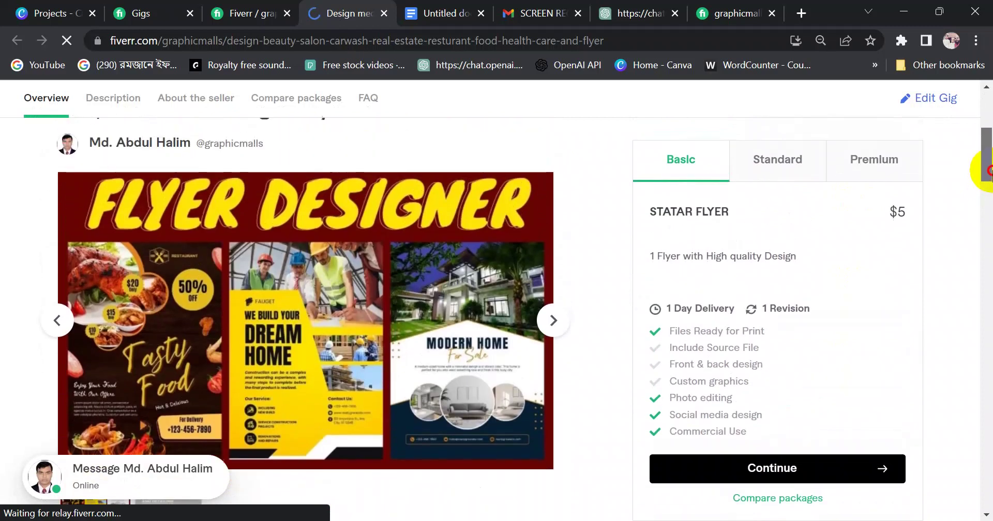
left_click(551, 321)
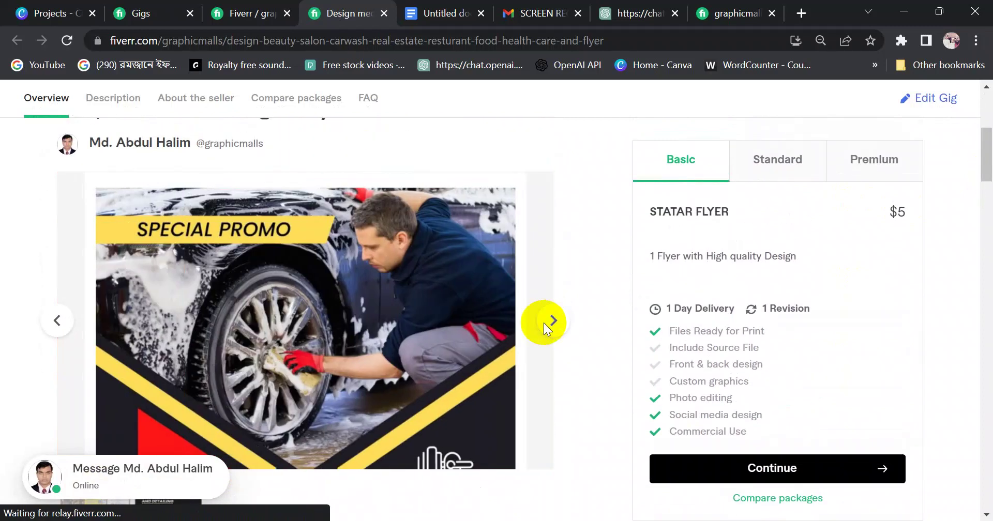
left_click(546, 328)
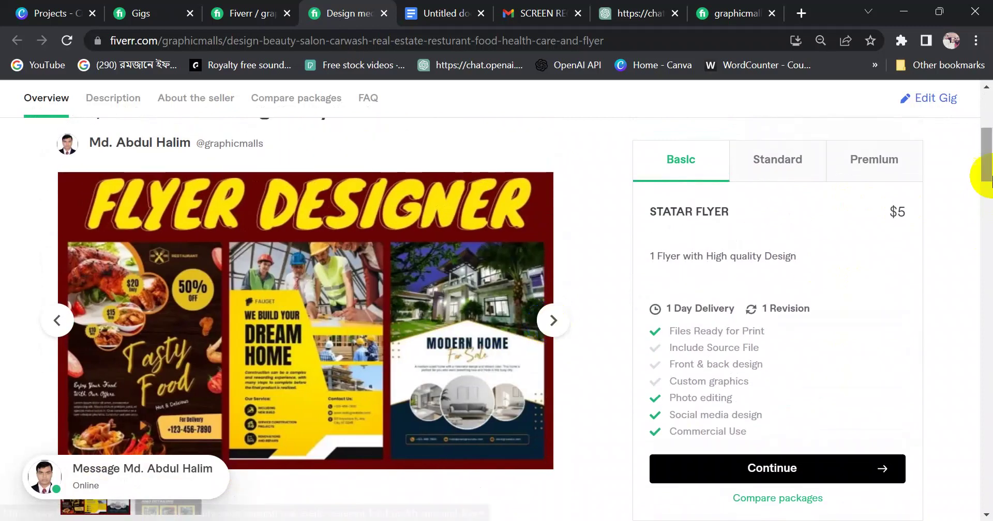
left_click_drag(977, 178, 989, 185)
left_click(552, 176)
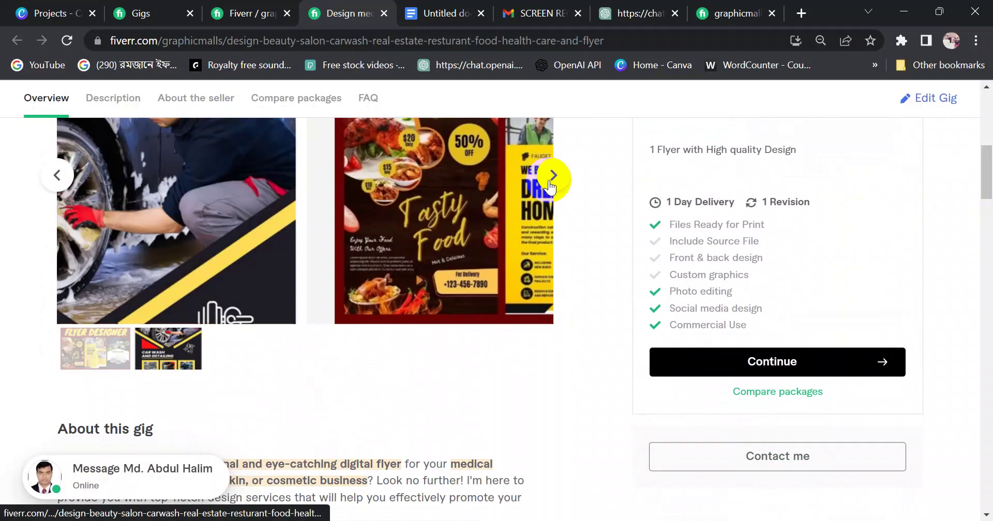
scroll(985, 178, "up", 2)
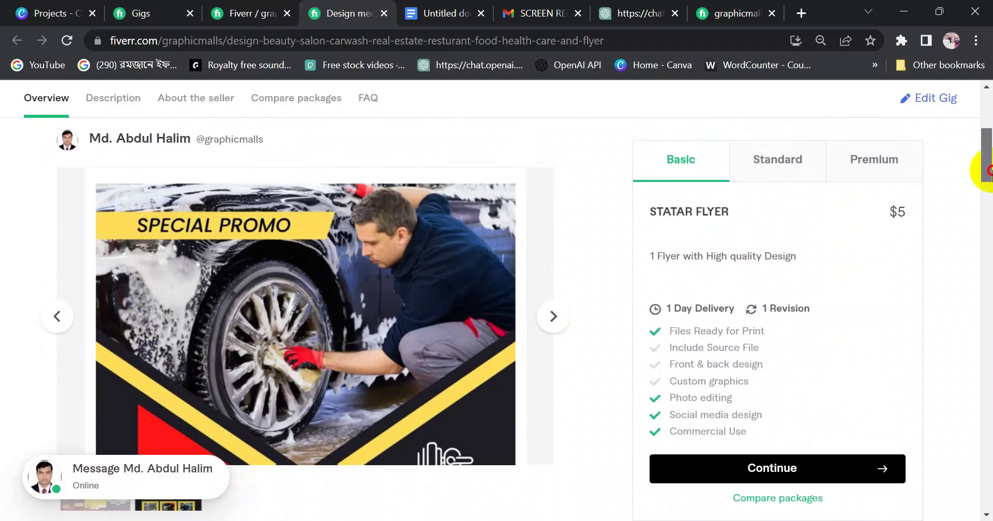
left_click(557, 324)
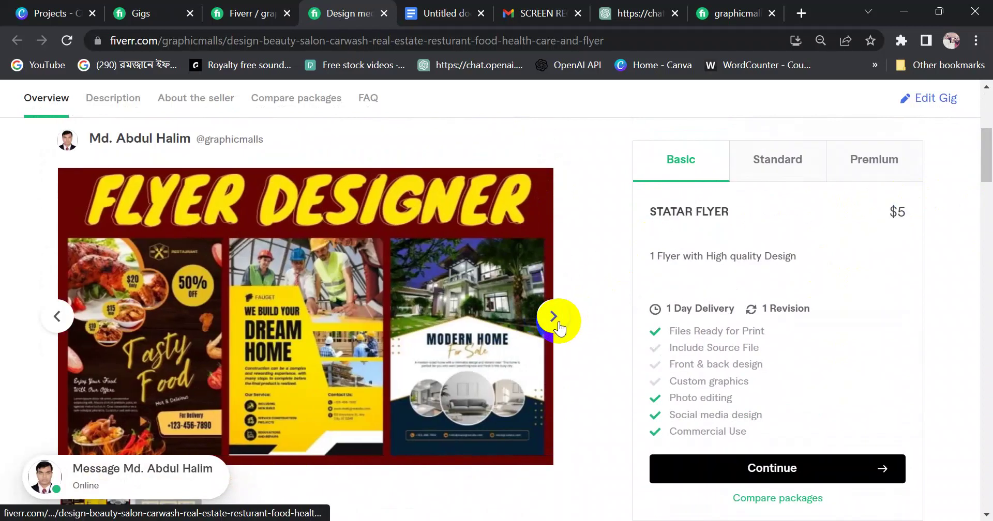
left_click_drag(983, 129, 985, 166)
left_click(553, 309)
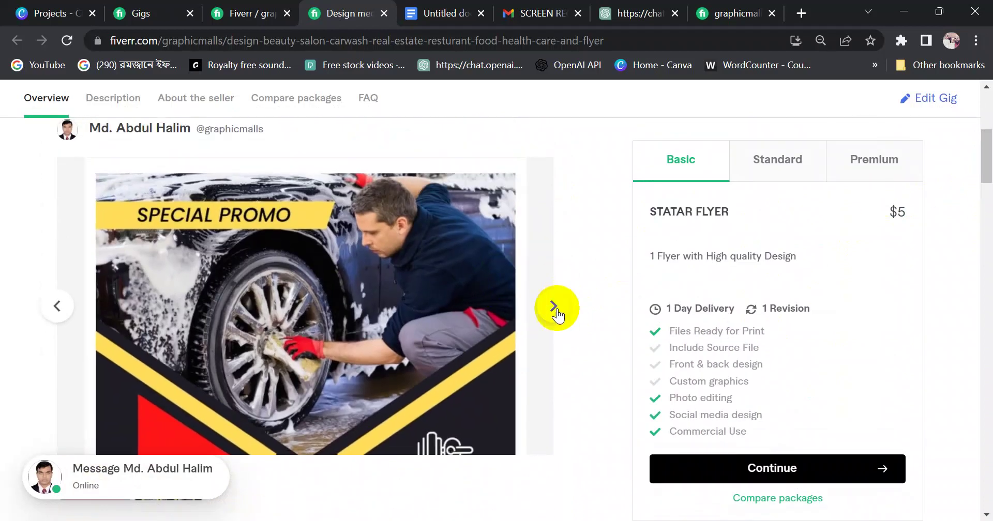
left_click_drag(988, 154, 988, 135)
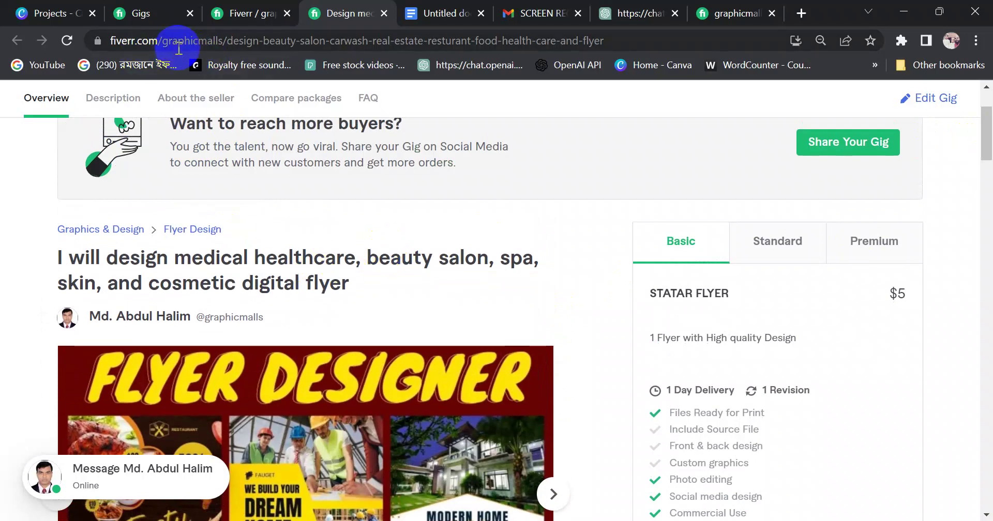
Go to the other seller's profile by entering their username after fiverr.com/ in the address bar
left_click_drag(165, 41, 637, 52)
key("BackSpace")
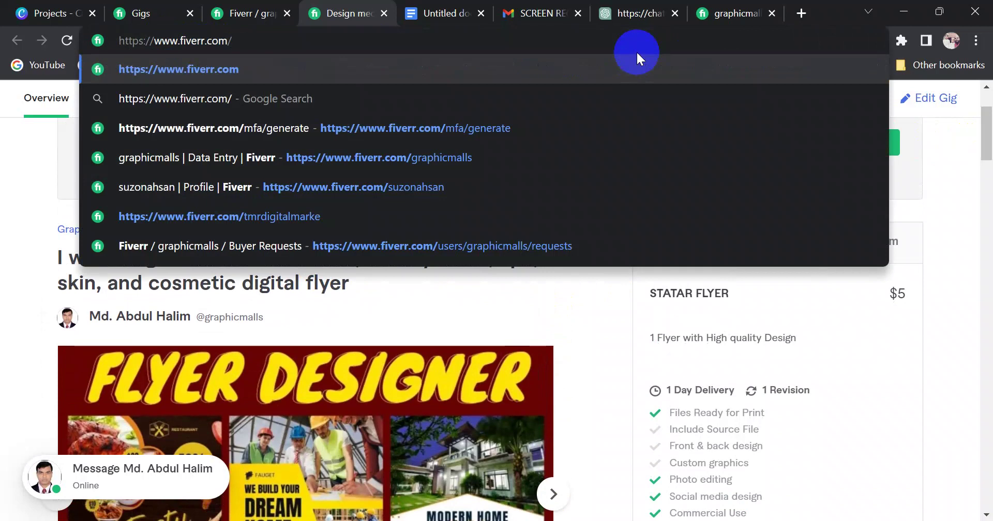
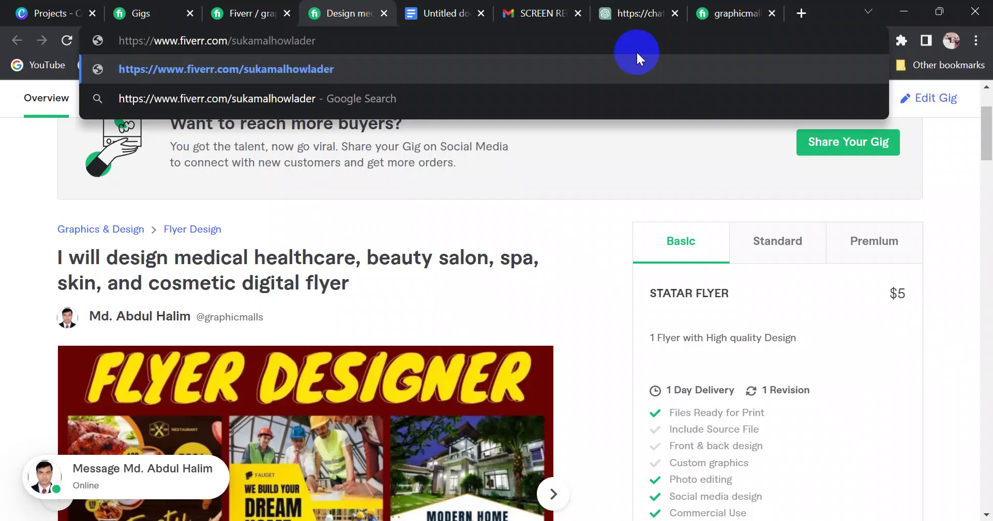
key("Return")
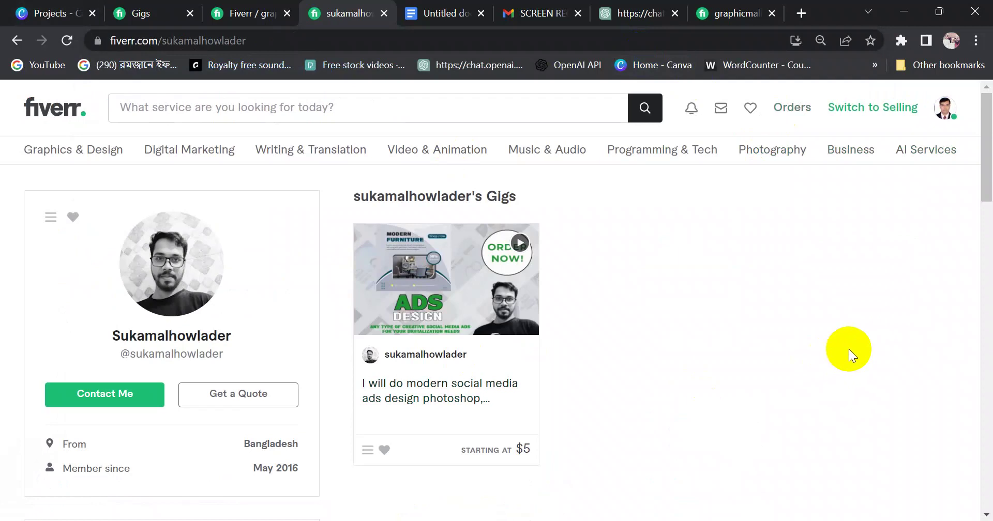
left_click_drag(986, 130, 988, 138)
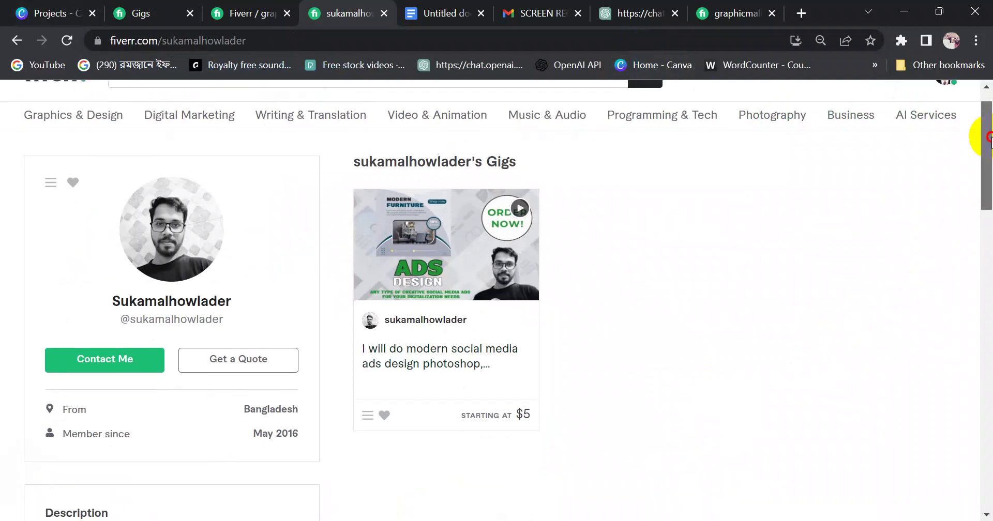
Open the seller's $5 social media ads gig and highlight Photoshop, Illustrator and Canva in its title
left_click(422, 252)
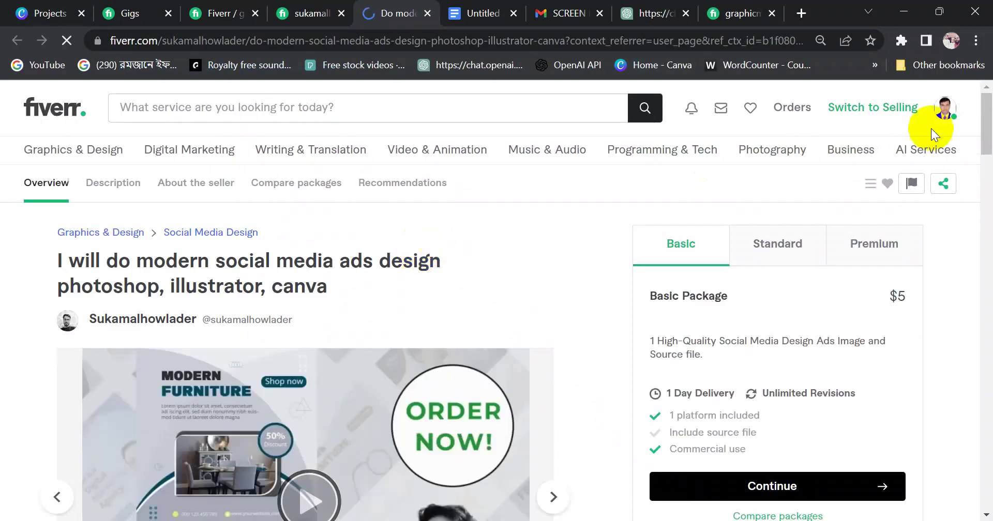
left_click_drag(988, 129, 984, 141)
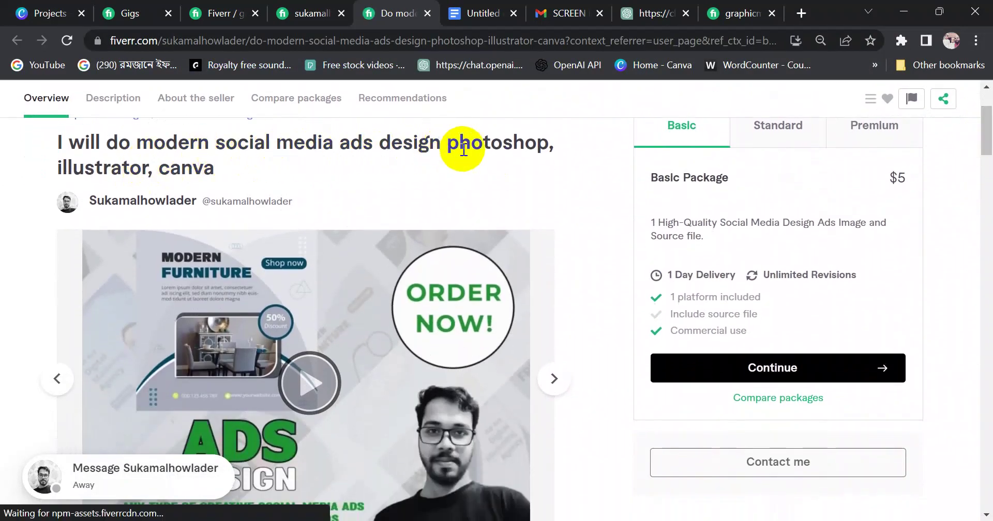
left_click_drag(448, 150, 530, 147)
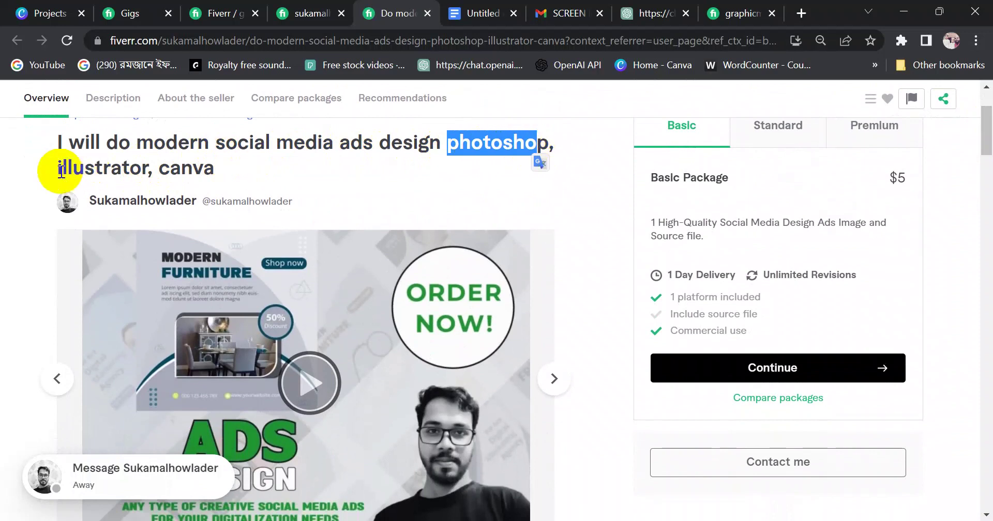
left_click_drag(55, 168, 215, 169)
left_click_drag(402, 146, 523, 145)
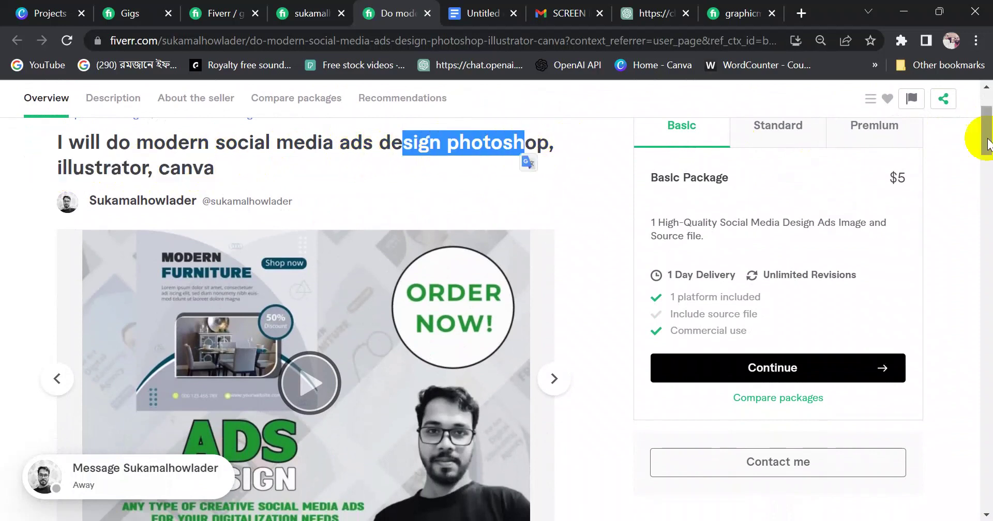
Play the gig's gallery video
left_click_drag(989, 134, 988, 150)
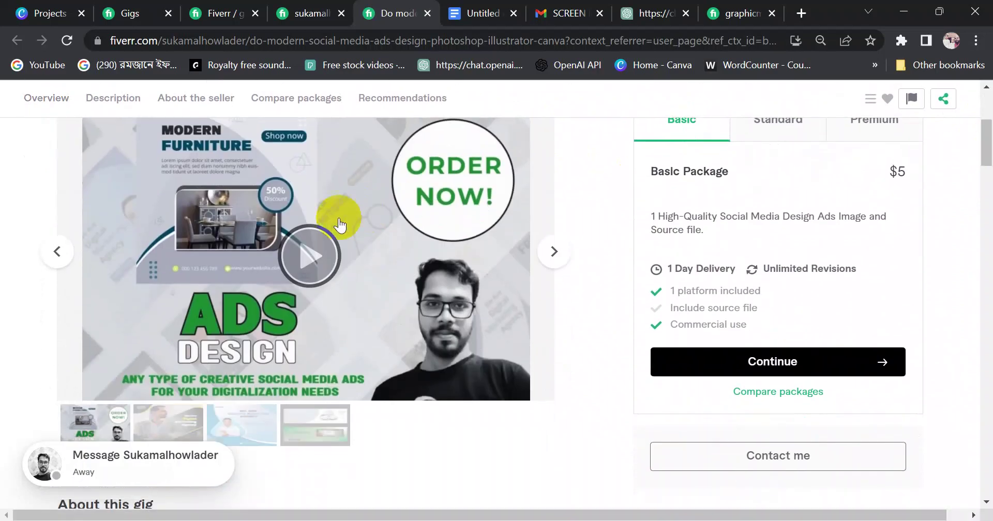
left_click(313, 263)
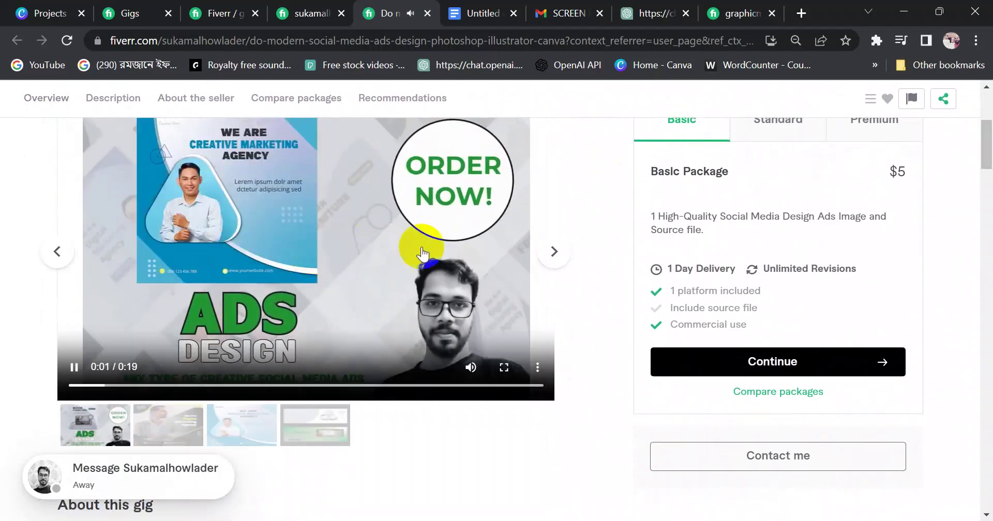
left_click_drag(987, 158, 987, 153)
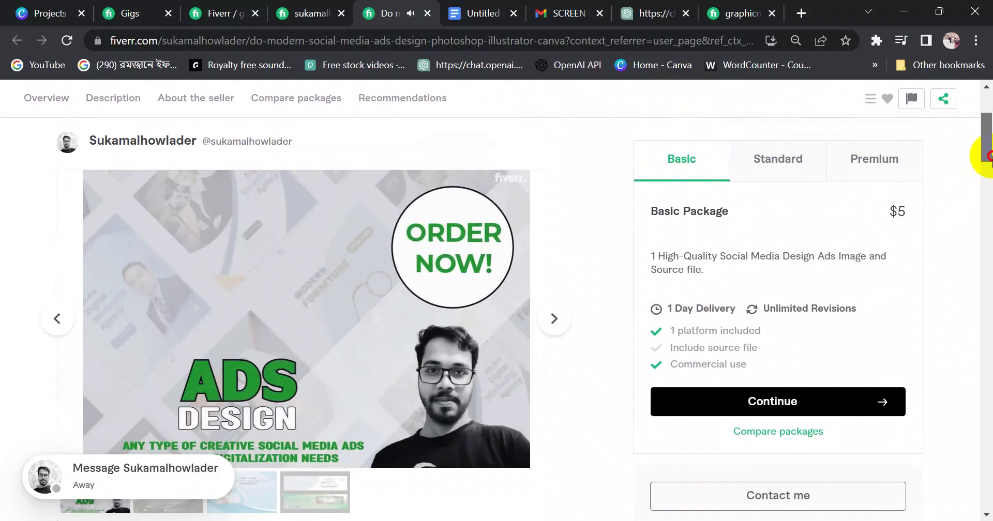